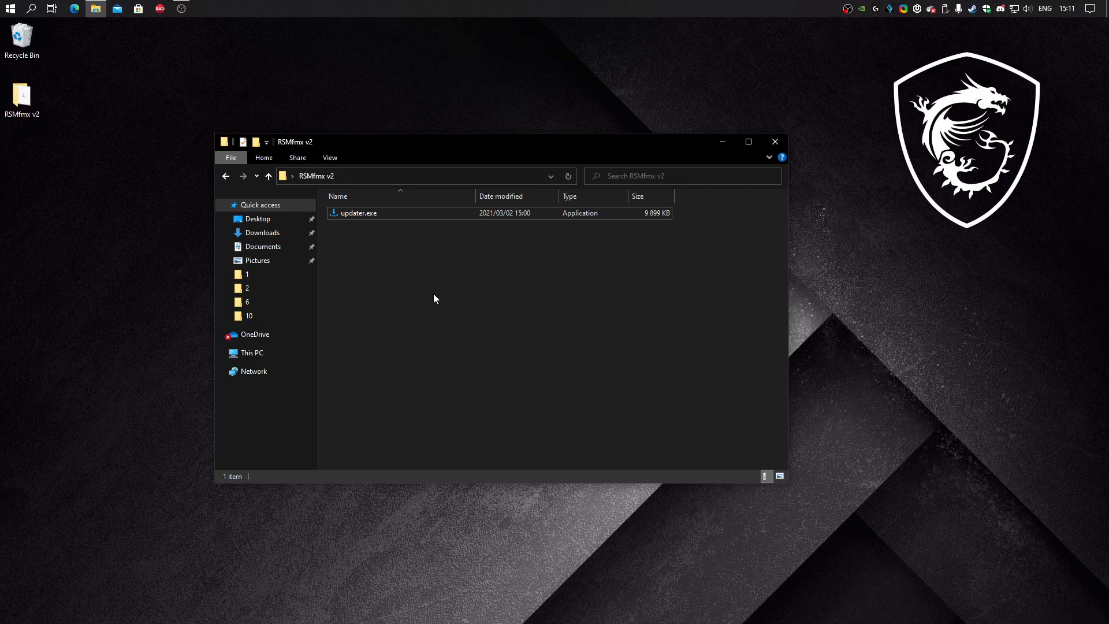
{"action": "right_click", "coordinate": [516, 292]}
{"action": "left_click", "coordinate": [578, 339]}
{"action": "left_click_drag", "start_coordinate": [542, 267], "coordinate": [653, 300]}
{"action": "double_click", "coordinate": [646, 211]}
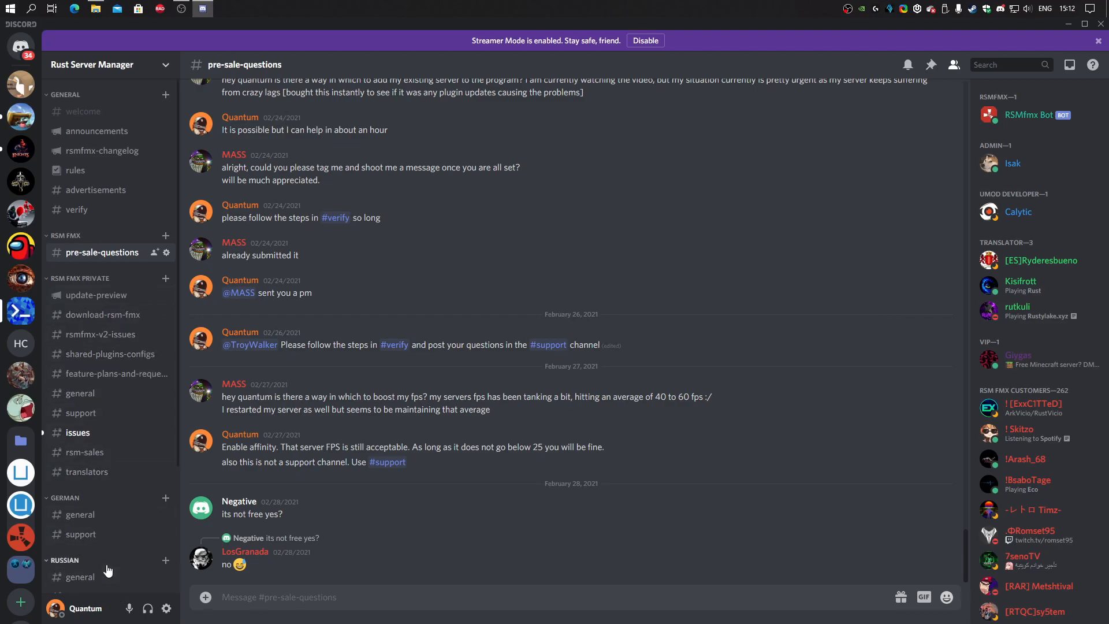
- Read the customer verification instructions in the verify channel of the Rust Server Manager Discord server, and close Discord
{"action": "scroll", "coordinate": [118, 573], "scroll_direction": "down", "scroll_amount": 3}
{"action": "scroll", "coordinate": [135, 519], "scroll_direction": "up", "scroll_amount": 3}
{"action": "scroll", "coordinate": [85, 530], "scroll_direction": "down", "scroll_amount": 3}
{"action": "scroll", "coordinate": [85, 530], "scroll_direction": "up", "scroll_amount": 3}
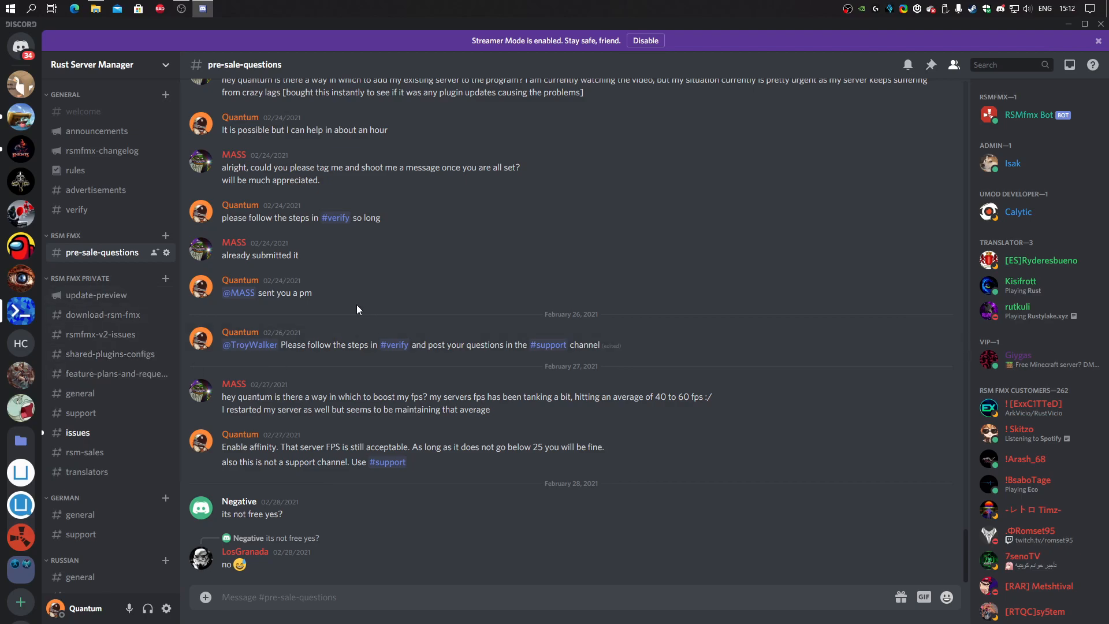
{"action": "left_click", "coordinate": [107, 211]}
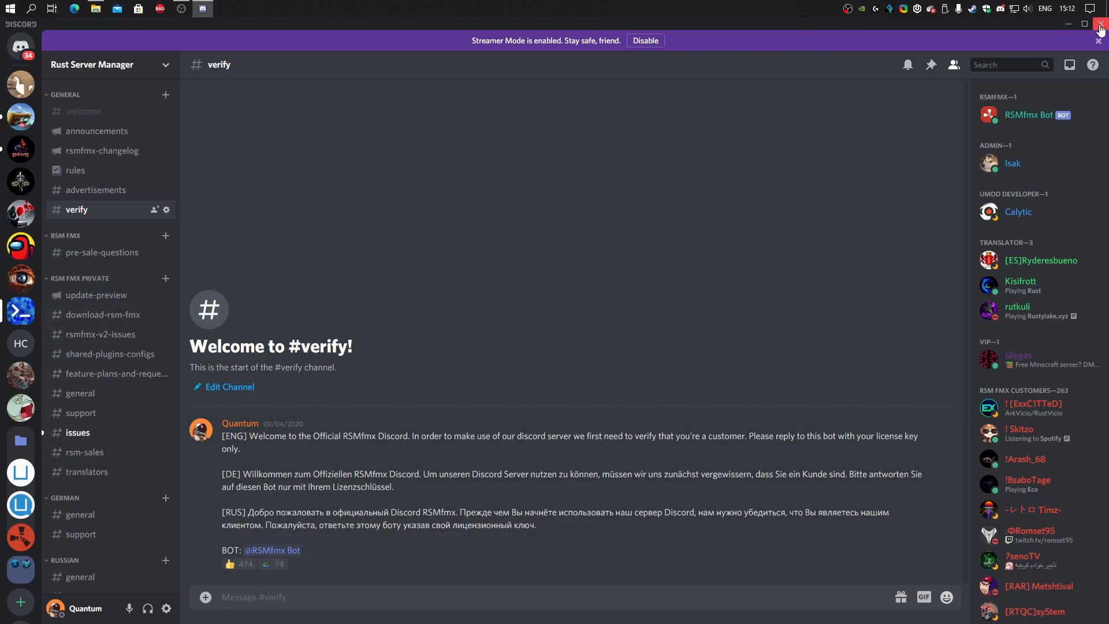
{"action": "left_click", "coordinate": [1100, 24]}
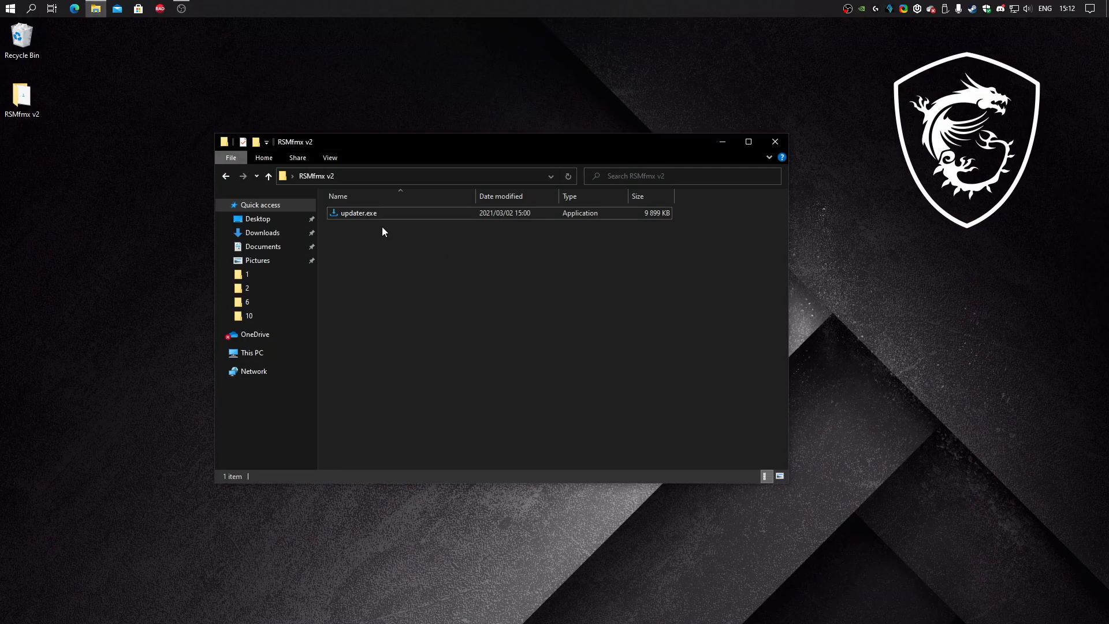
- Run updater.exe from the RSMfmx v2 folder to download and launch Rust Server Manager
{"action": "left_click", "coordinate": [363, 218]}
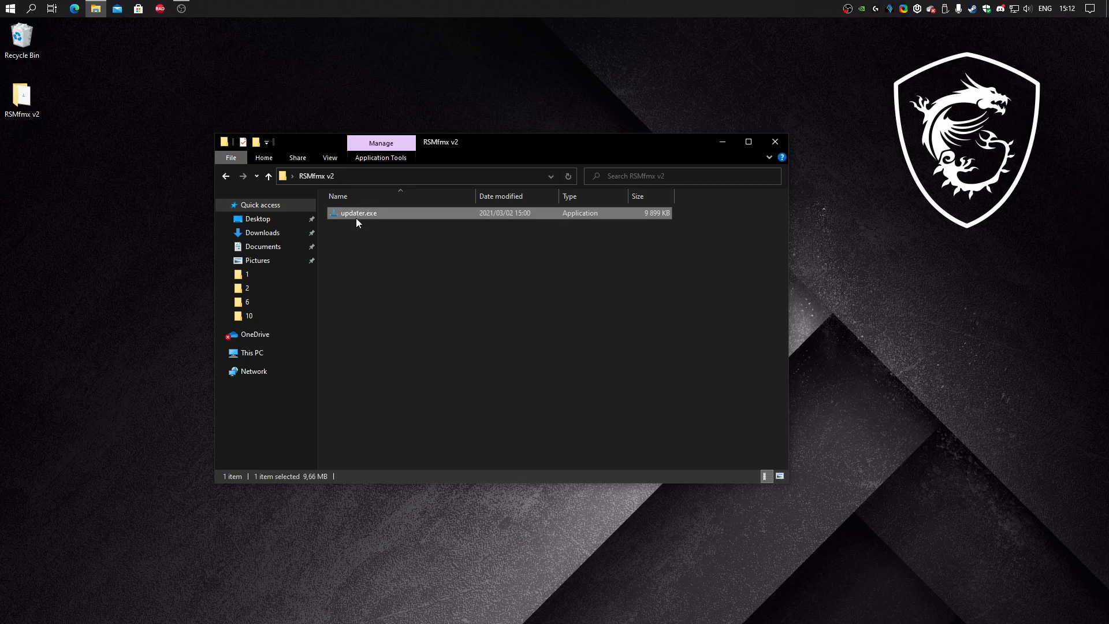
{"action": "left_click", "coordinate": [407, 243]}
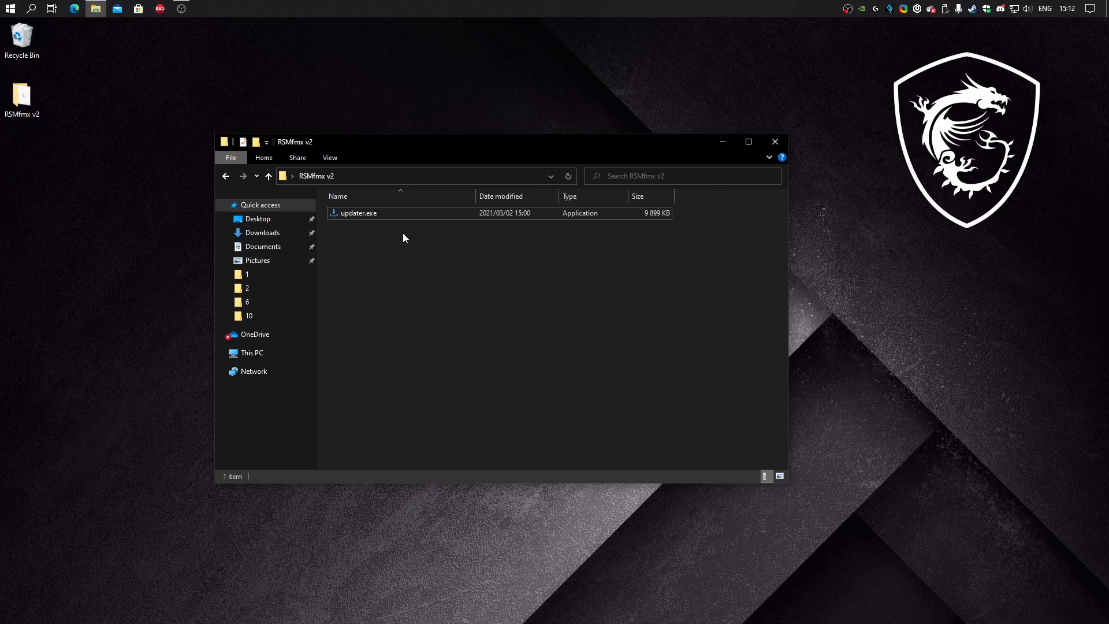
{"action": "double_click", "coordinate": [361, 213]}
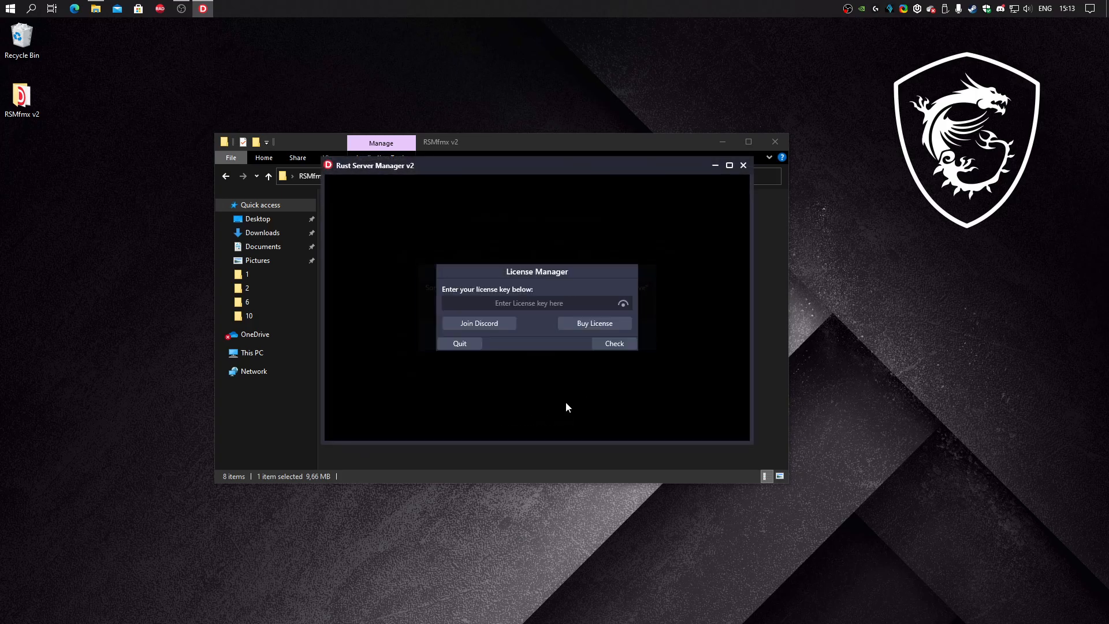
- Enter the license key in the License Manager, check it, and dismiss the database settings message
{"action": "left_click_drag", "start_coordinate": [550, 163], "coordinate": [573, 186]}
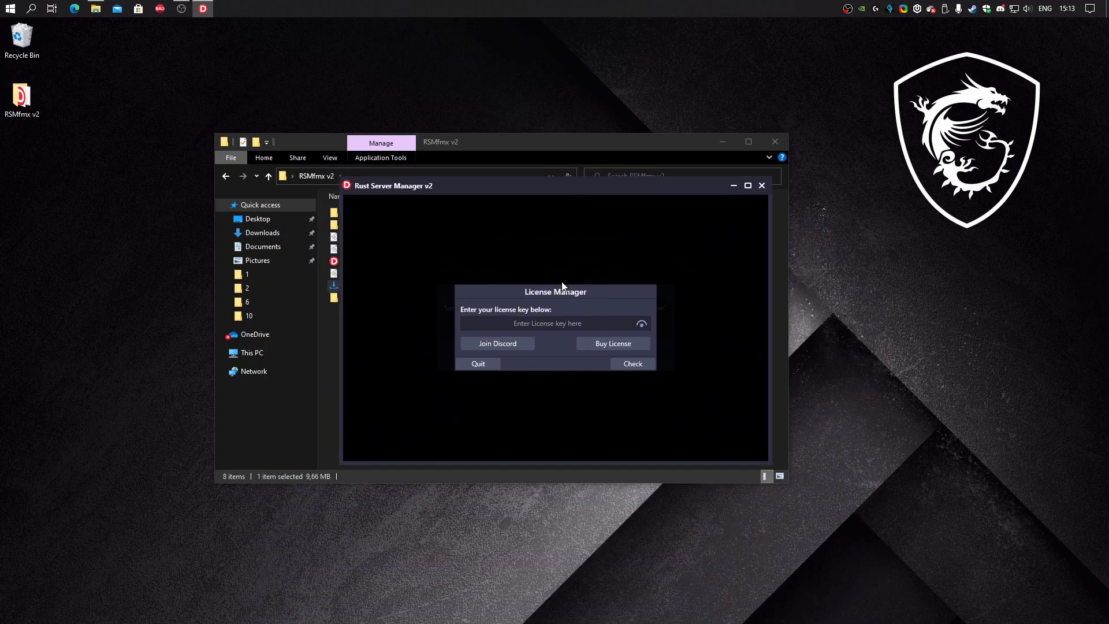
{"action": "left_click", "coordinate": [562, 321]}
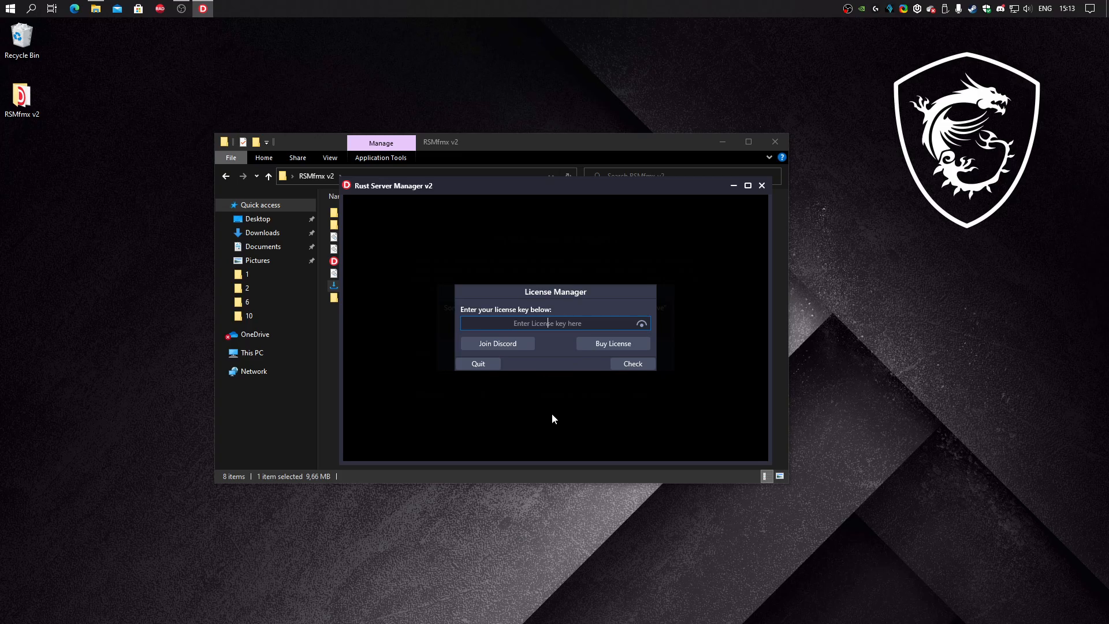
{"action": "type", "text": "••••••••"}
{"action": "left_click", "coordinate": [636, 365]}
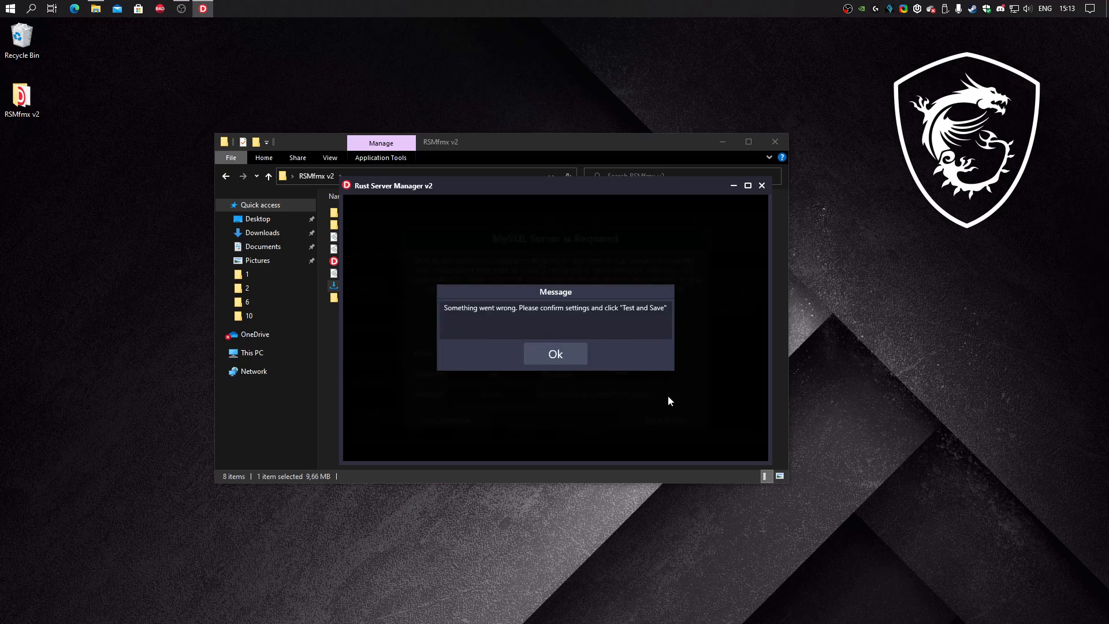
{"action": "left_click", "coordinate": [537, 323]}
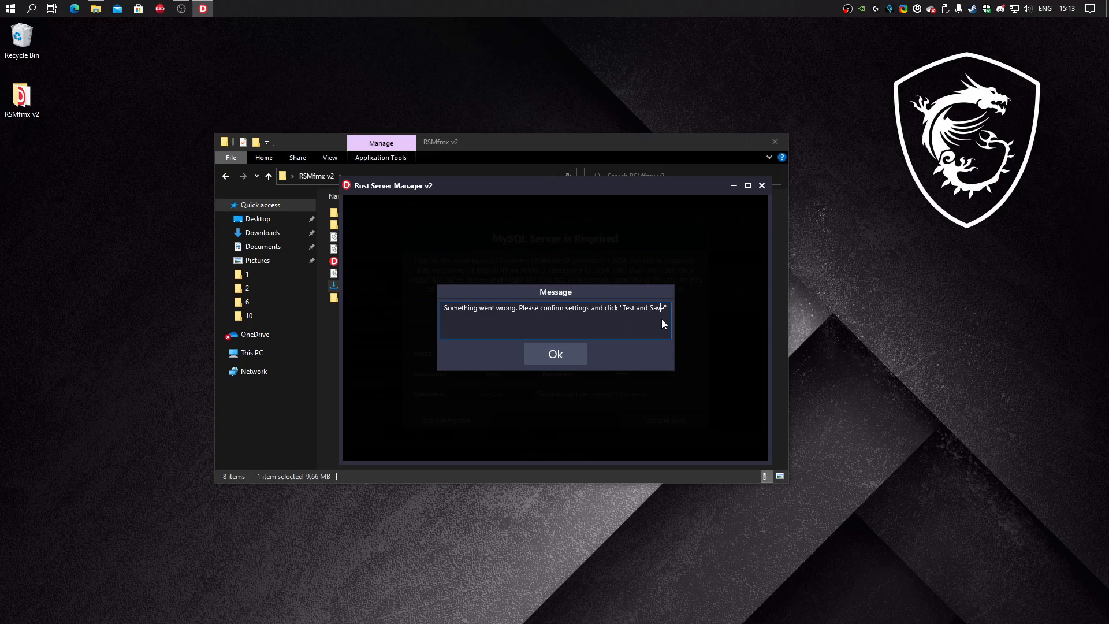
{"action": "left_click", "coordinate": [535, 355]}
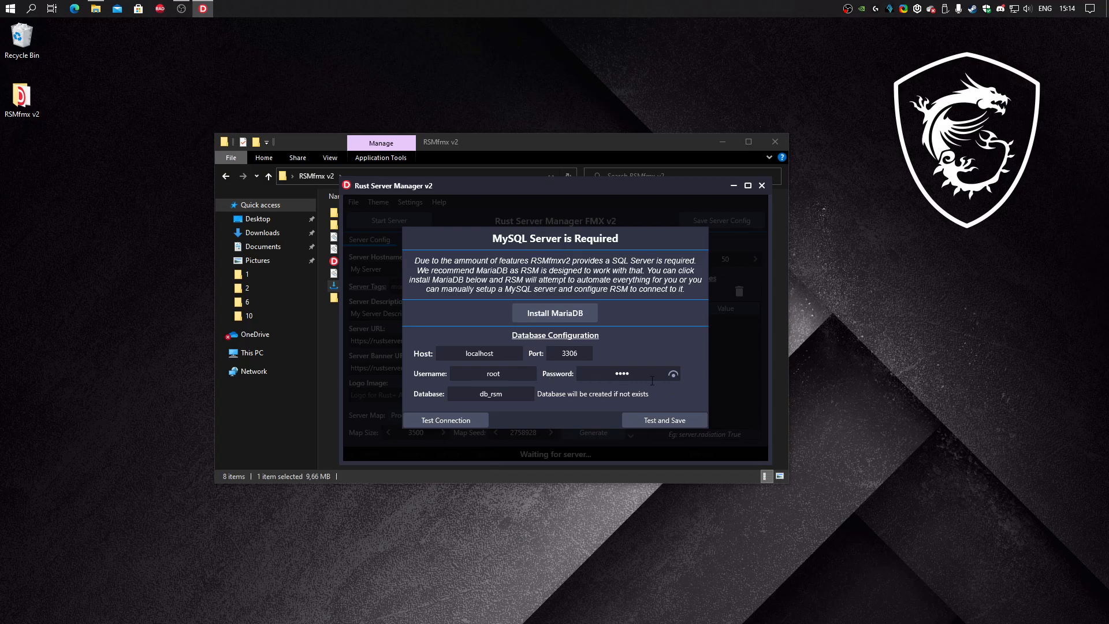
- Review MariaDB's advanced install settings without changing them, and start the MariaDB installation
{"action": "left_click", "coordinate": [673, 374]}
{"action": "left_click", "coordinate": [673, 375]}
{"action": "left_click", "coordinate": [554, 313]}
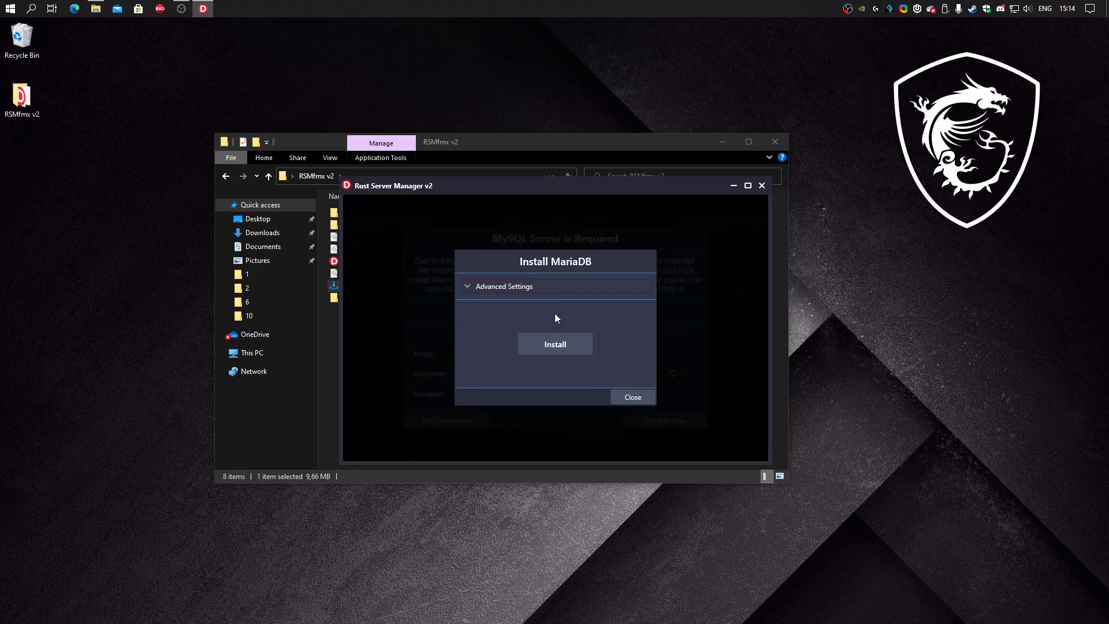
{"action": "left_click", "coordinate": [467, 289]}
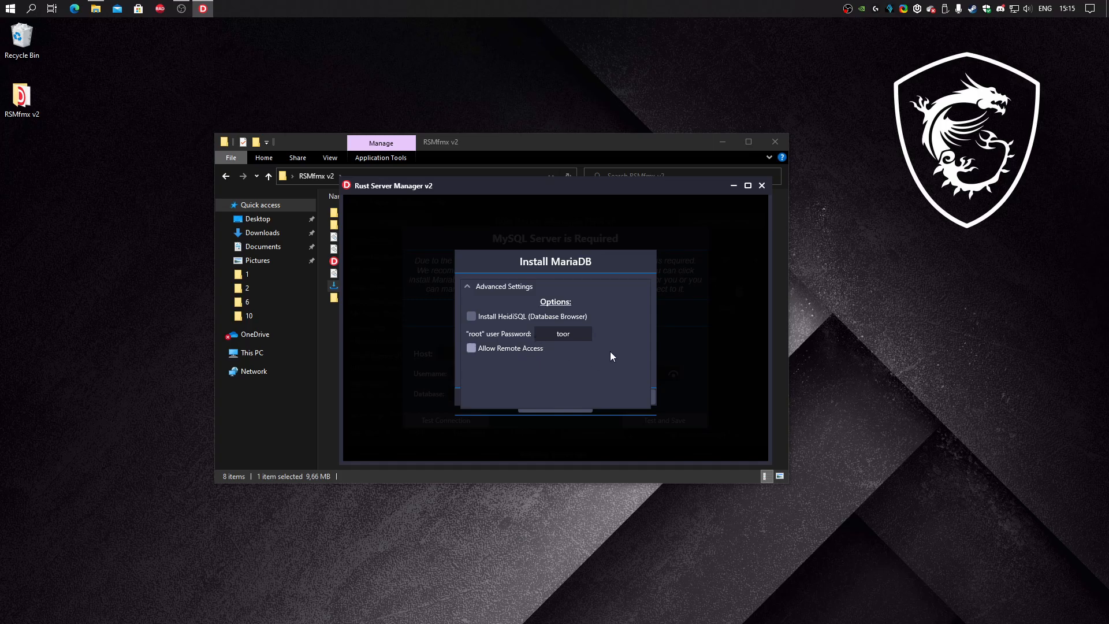
{"action": "left_click", "coordinate": [468, 285]}
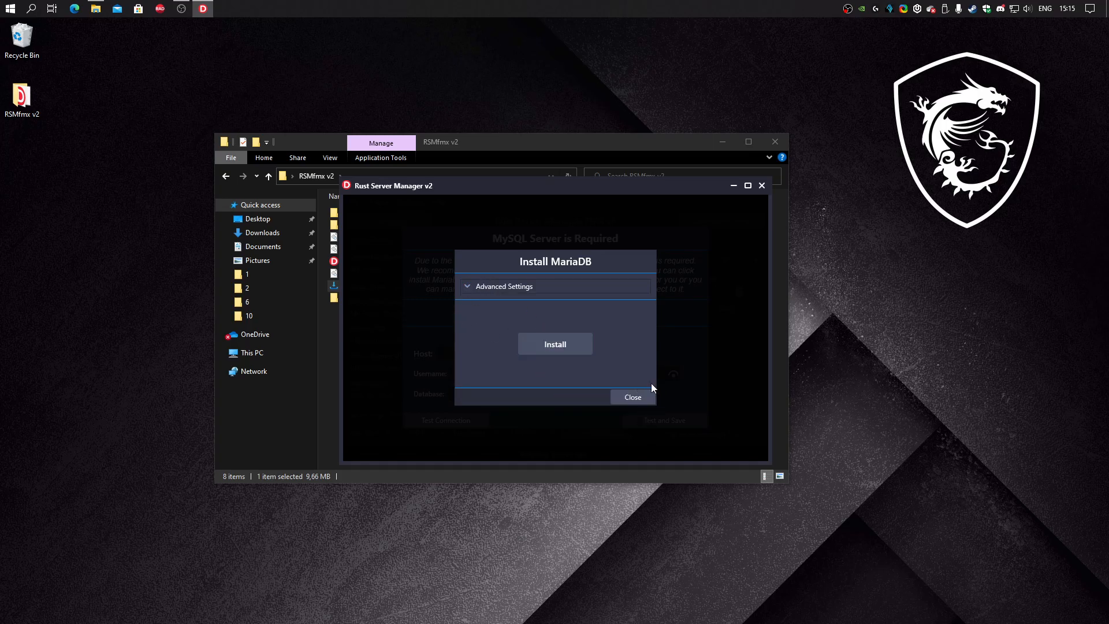
{"action": "left_click", "coordinate": [564, 346]}
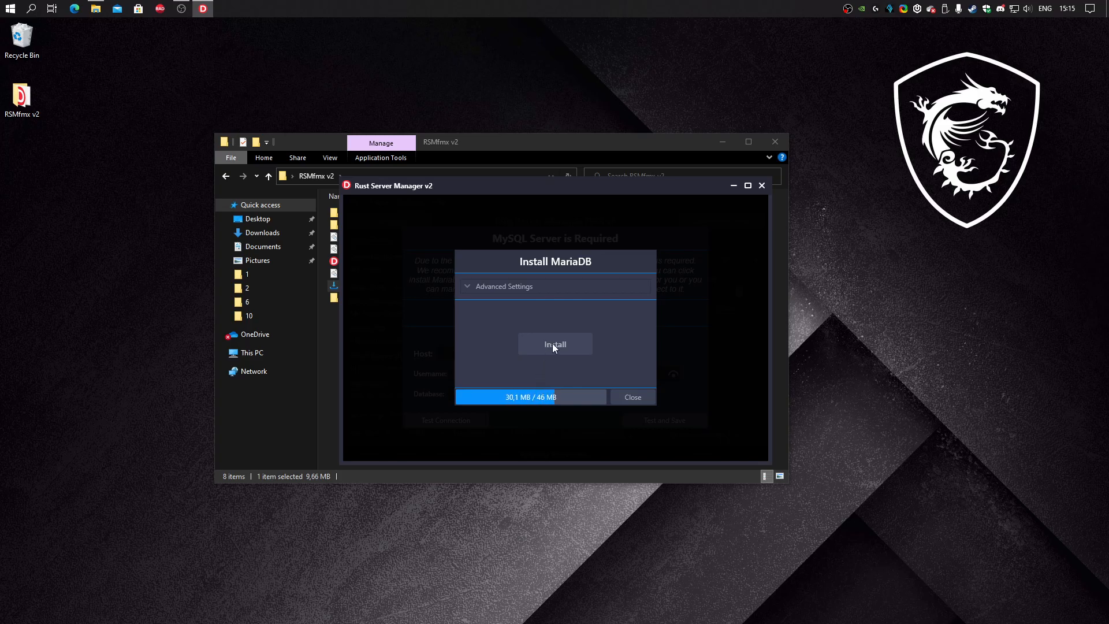
- Exit the finished MariaDB installer console and acknowledge the installation message
{"action": "left_click_drag", "start_coordinate": [618, 183], "coordinate": [634, 168]}
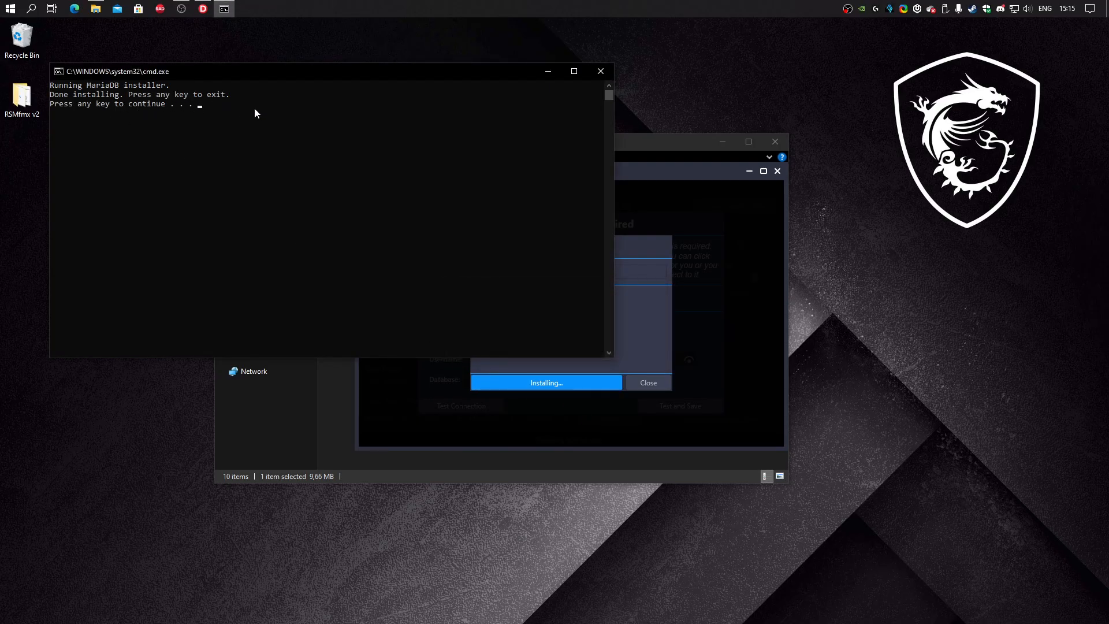
{"action": "key", "text": "Return"}
{"action": "left_click", "coordinate": [538, 310]}
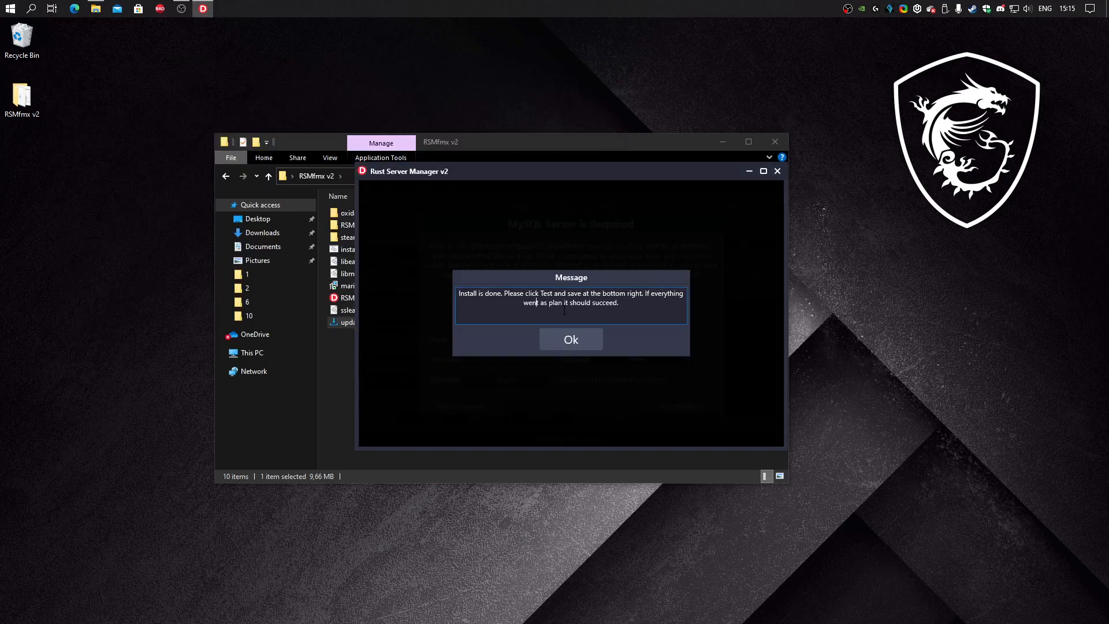
{"action": "left_click", "coordinate": [584, 345]}
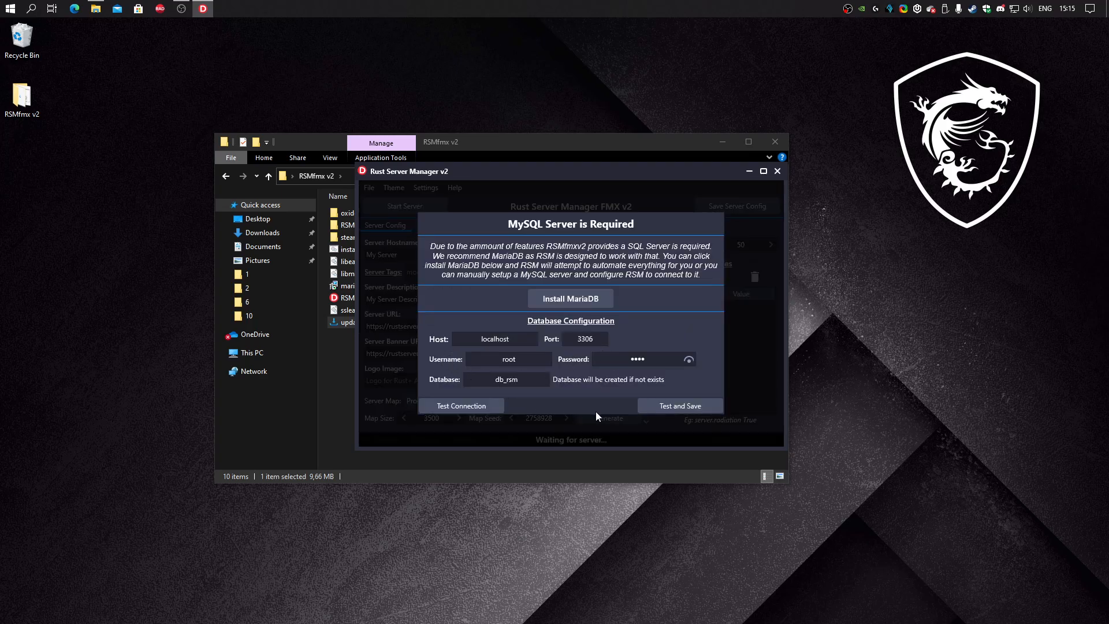
- Test and save the database configuration for db_rsm on localhost, and acknowledge the result
{"action": "left_click", "coordinate": [528, 376]}
{"action": "left_click", "coordinate": [681, 409]}
{"action": "left_click", "coordinate": [573, 340]}
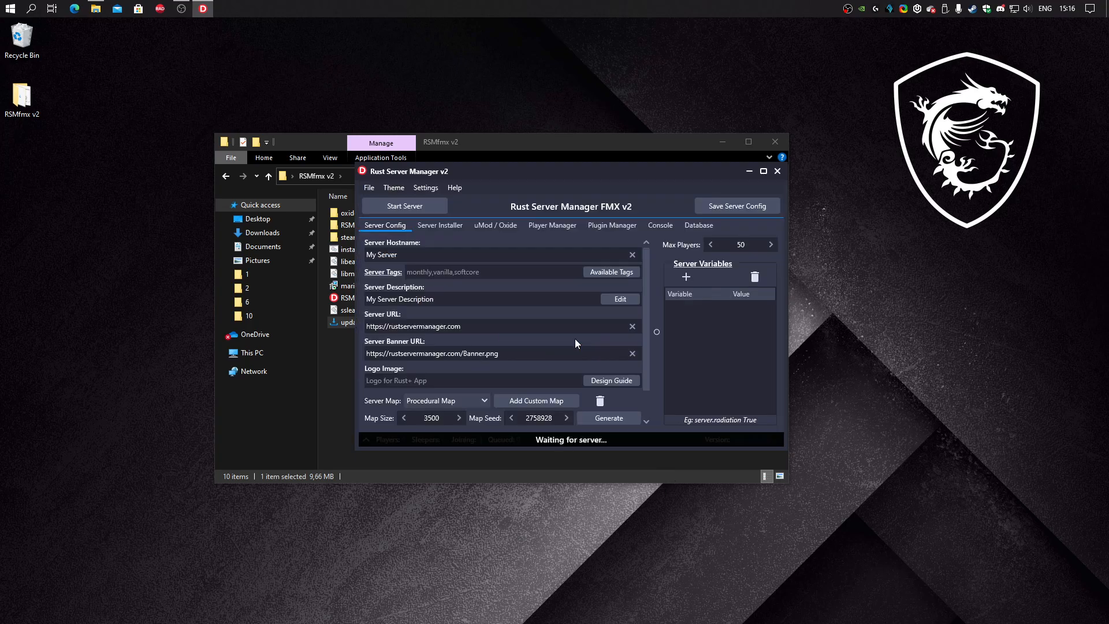
- Rearrange the RSMfmx v2 folder window and the Rust Server Manager window so both can be seen
{"action": "left_click_drag", "start_coordinate": [571, 171], "coordinate": [694, 182]}
{"action": "left_click_drag", "start_coordinate": [437, 134], "coordinate": [322, 143]}
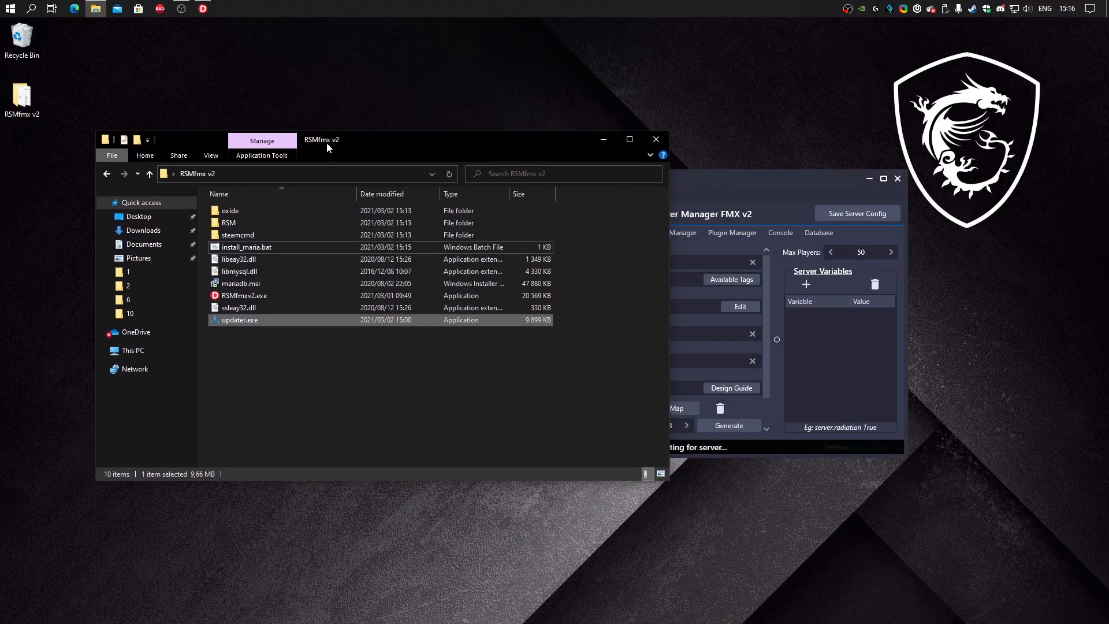
{"action": "left_click_drag", "start_coordinate": [735, 186], "coordinate": [572, 172]}
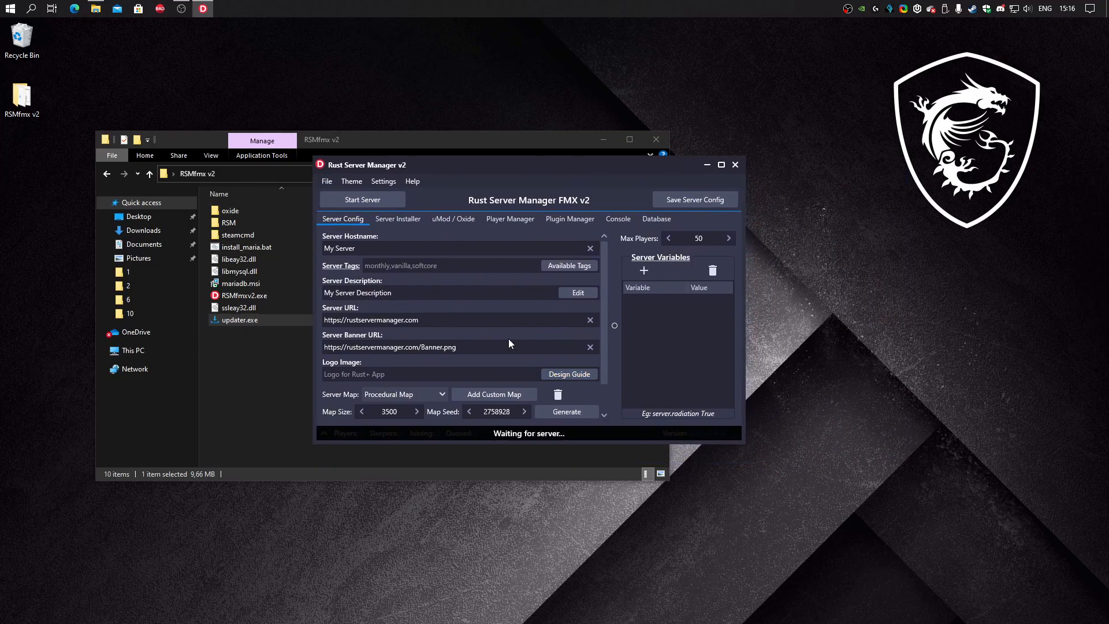
- Look up the available server tags on the Rust Wiki and return to the server tags setting
{"action": "left_click", "coordinate": [439, 248]}
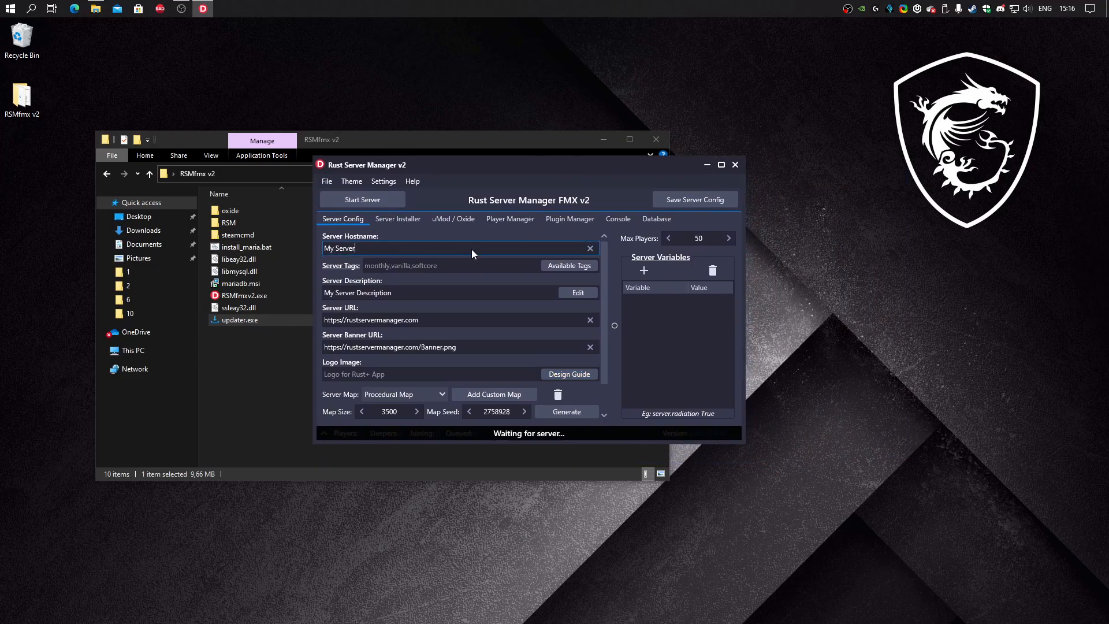
{"action": "left_click", "coordinate": [426, 266]}
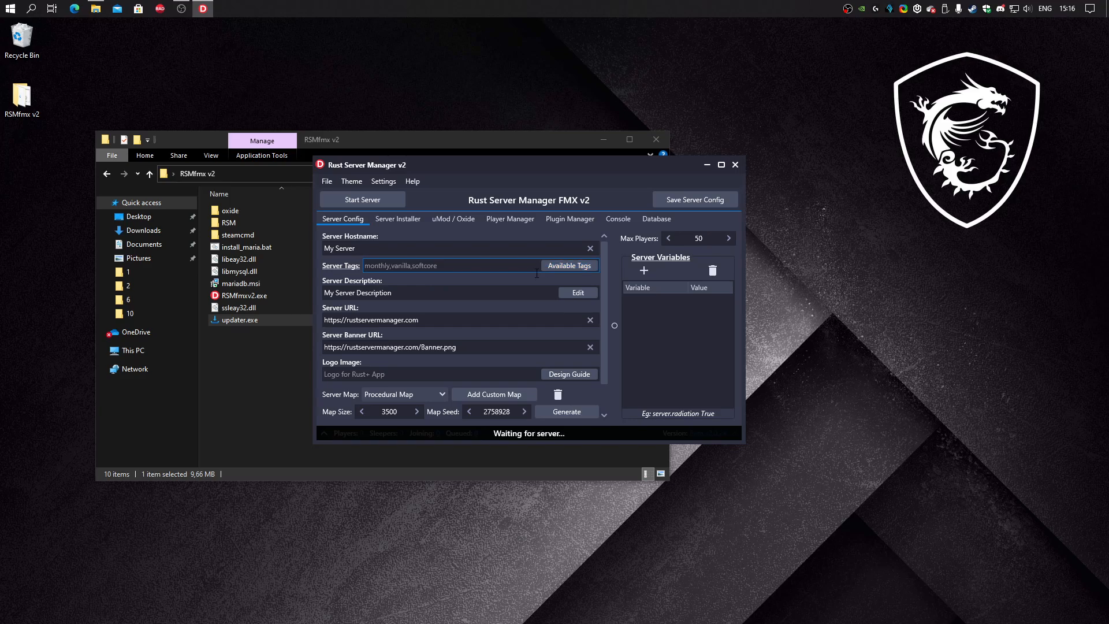
{"action": "left_click", "coordinate": [569, 270]}
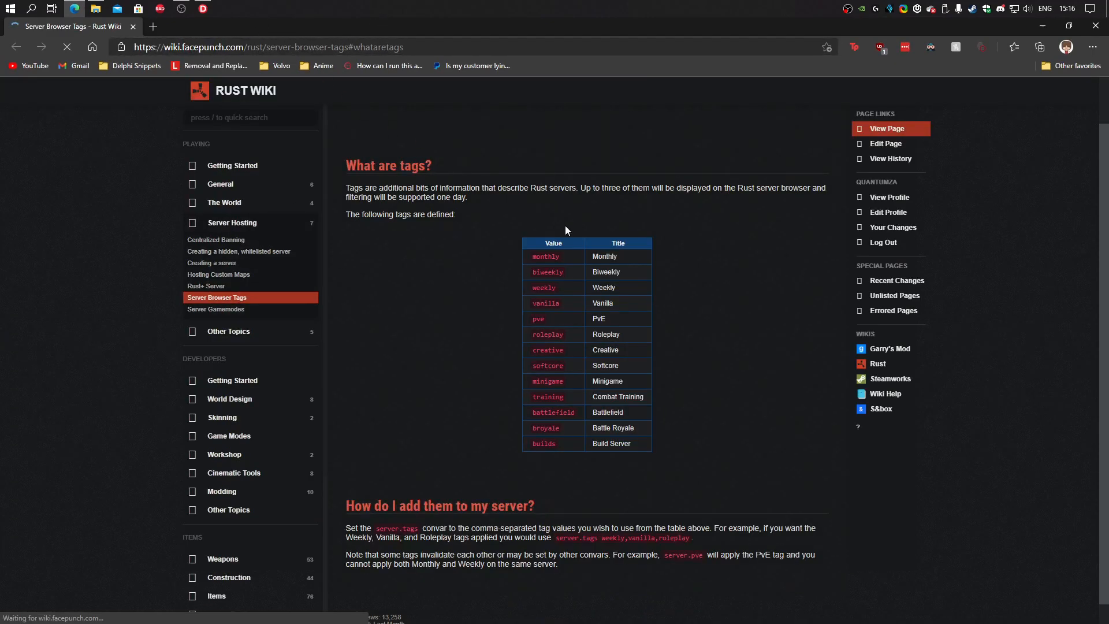
{"action": "left_click_drag", "start_coordinate": [639, 445], "coordinate": [539, 296]}
{"action": "left_click", "coordinate": [539, 296]}
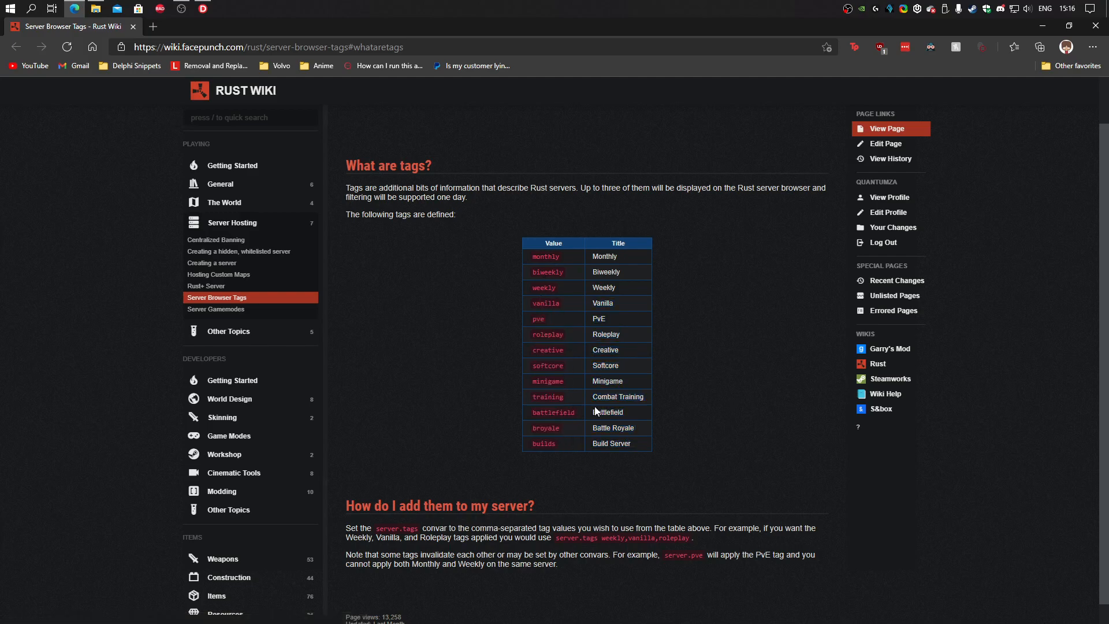
{"action": "left_click_drag", "start_coordinate": [529, 257], "coordinate": [596, 439]}
{"action": "left_click", "coordinate": [597, 440]}
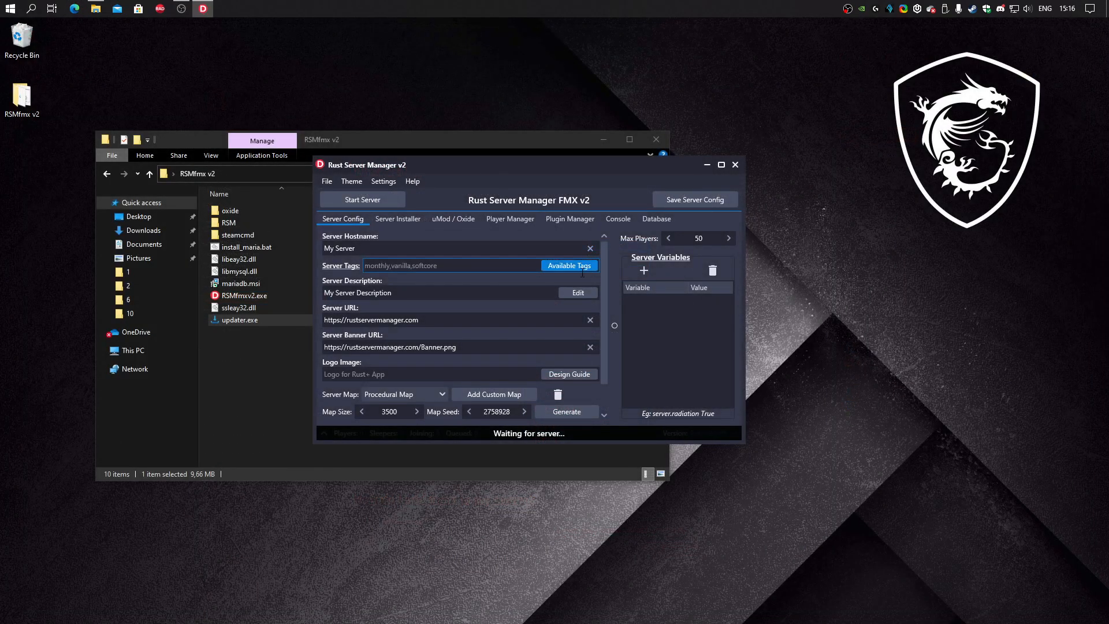
{"action": "left_click", "coordinate": [508, 289]}
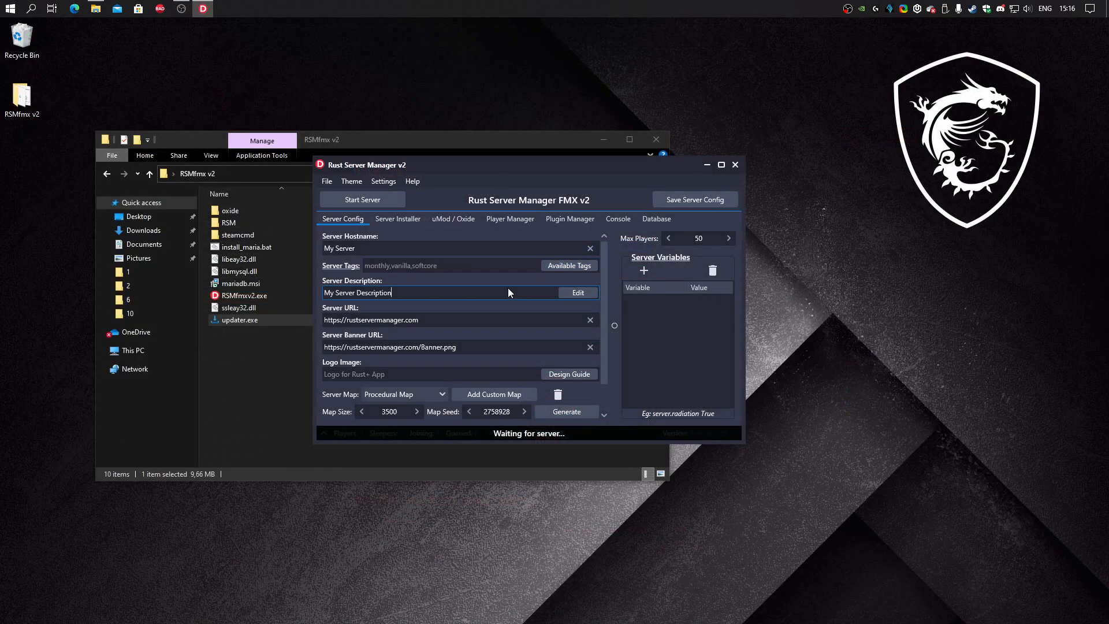
{"action": "left_click", "coordinate": [454, 265]}
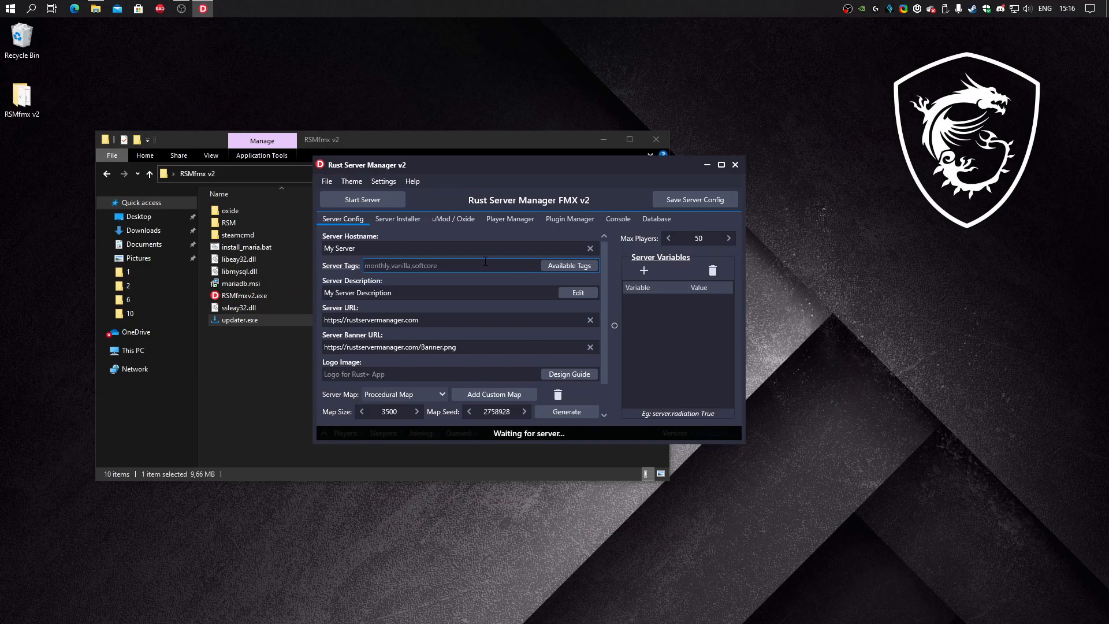
- Open the server description in its multi-line editor
{"action": "left_click", "coordinate": [505, 294]}
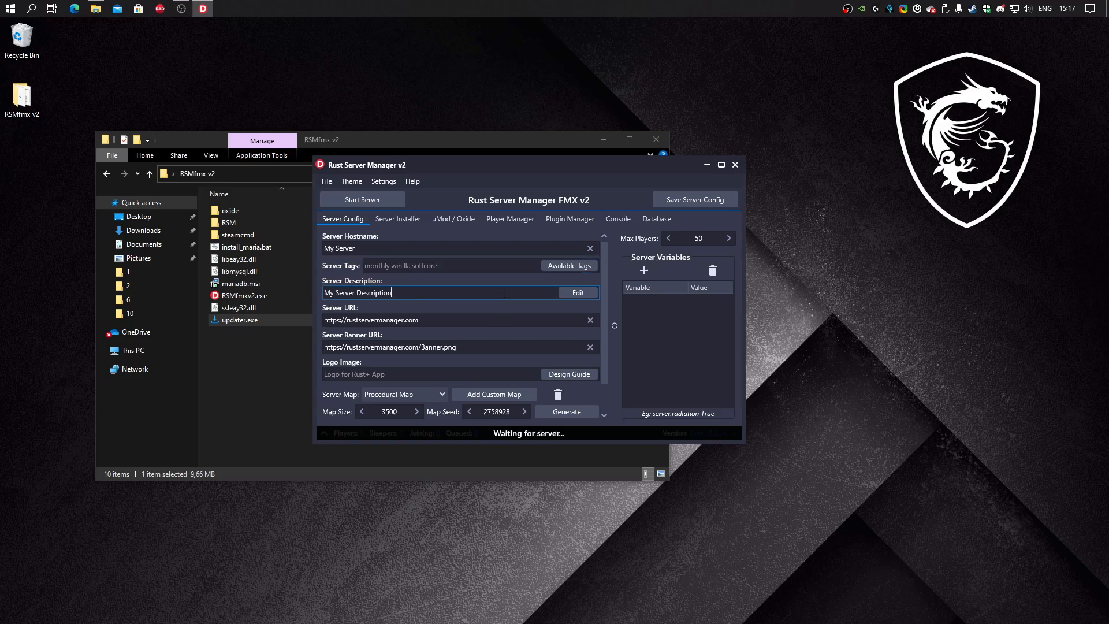
{"action": "left_click", "coordinate": [585, 293]}
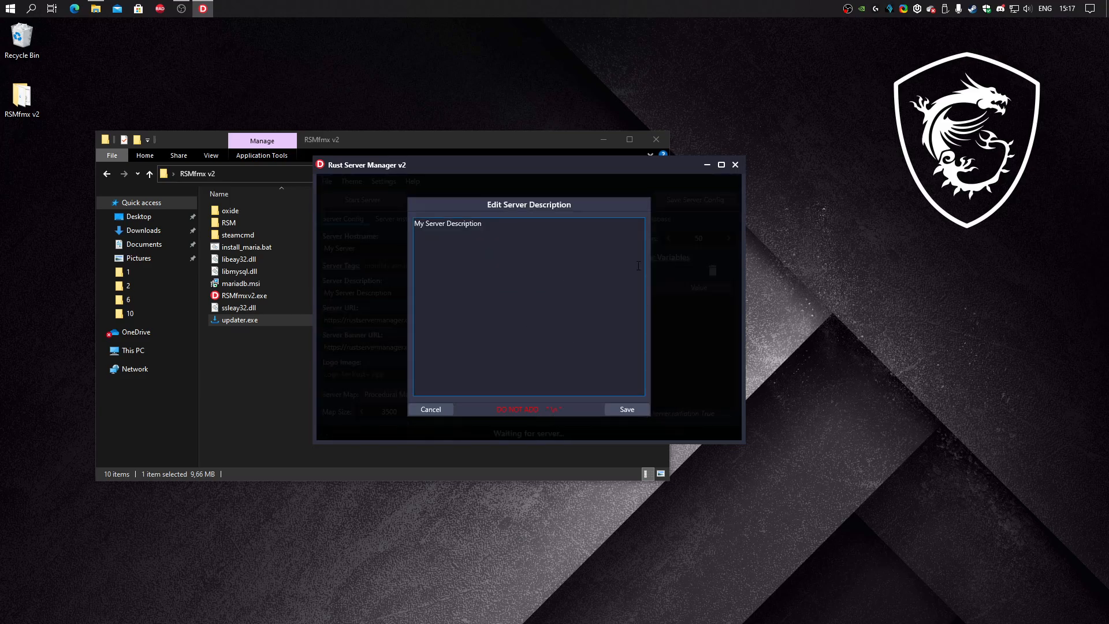
{"action": "key", "text": "Return"}
{"action": "key", "text": "Return"}
{"action": "type", "text": "line 3"}
{"action": "key", "text": "Return"}
{"action": "type", "text": "line 4"}
{"action": "left_click_drag", "start_coordinate": [515, 226], "coordinate": [415, 225]}
{"action": "left_click", "coordinate": [414, 224]}
{"action": "type", "text": "This is"}
- Replace the server description with "This is a tutorial", "Line 3", "Line 5" and "Line 6", with blank lines before Line 3 and Line 5, and save it
{"action": "key", "text": "ctrl+a"}
{"action": "key", "text": "BackSpace"}
{"action": "type", "text": "This is a tutorial"}
{"action": "key", "text": "Return"}
{"action": "type", "text": "Line 3  Line 5"}
{"action": "key", "text": "Return"}
{"action": "type", "text": "Line 6"}
{"action": "left_click", "coordinate": [617, 407]}
- Check the saved server description's line-break codes against its multi-line layout in the editor, and save it again
{"action": "left_click_drag", "start_coordinate": [441, 293], "coordinate": [379, 292]}
{"action": "left_click", "coordinate": [501, 291]}
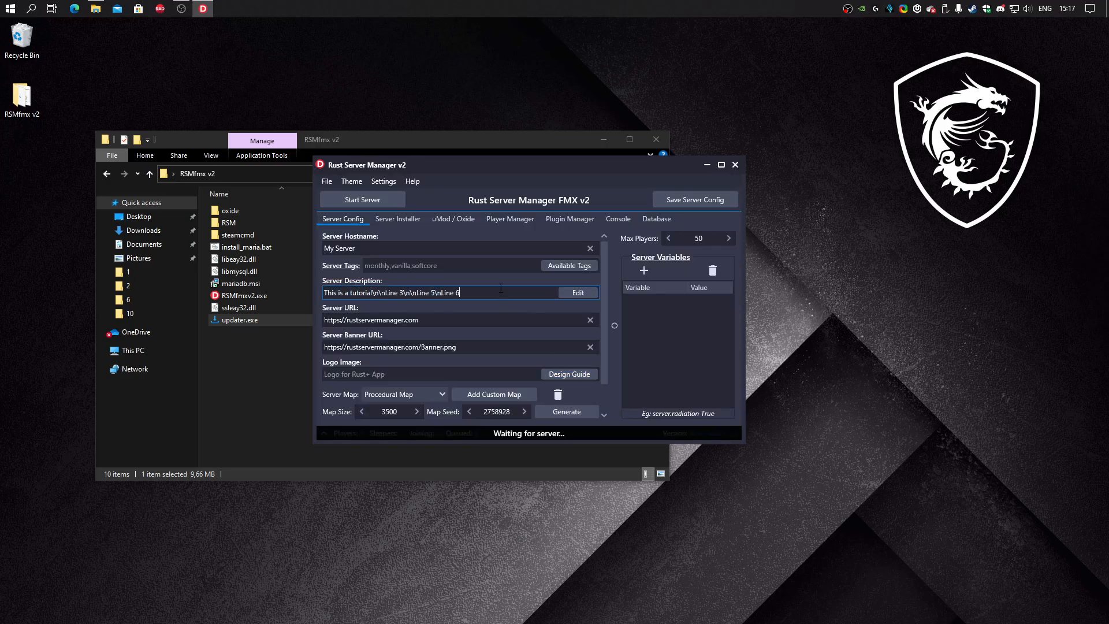
{"action": "left_click", "coordinate": [595, 295]}
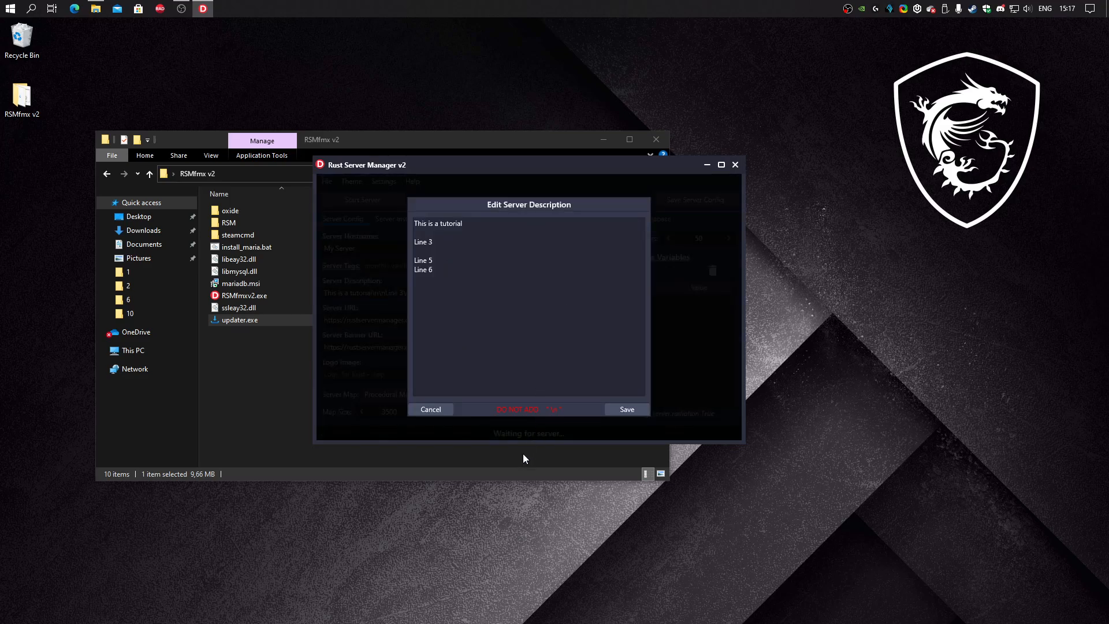
{"action": "left_click", "coordinate": [624, 410]}
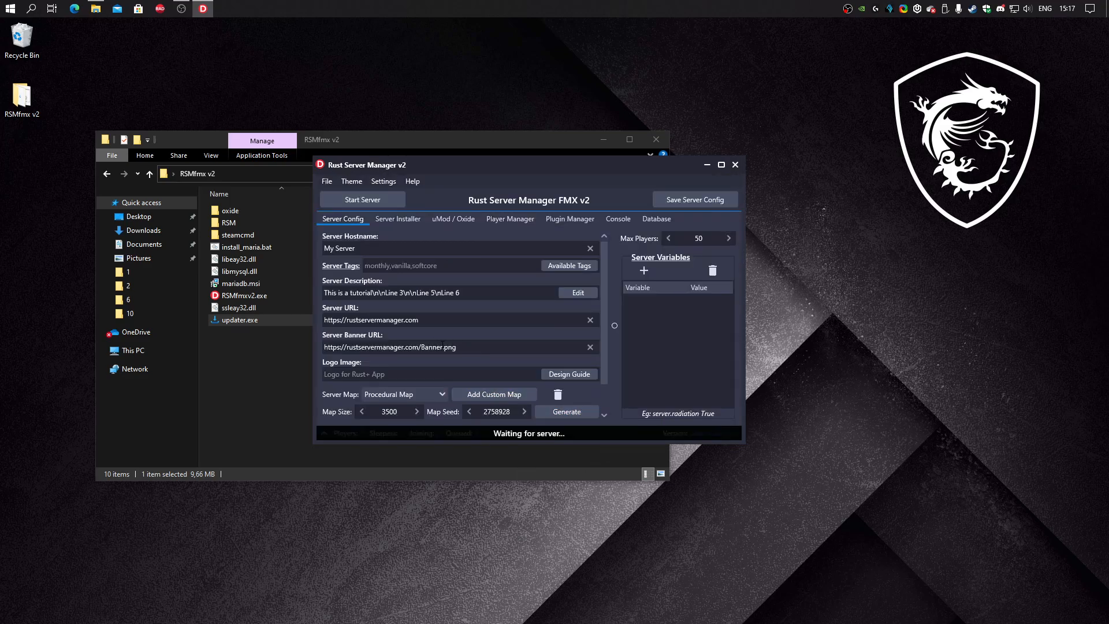
{"action": "left_click", "coordinate": [438, 320]}
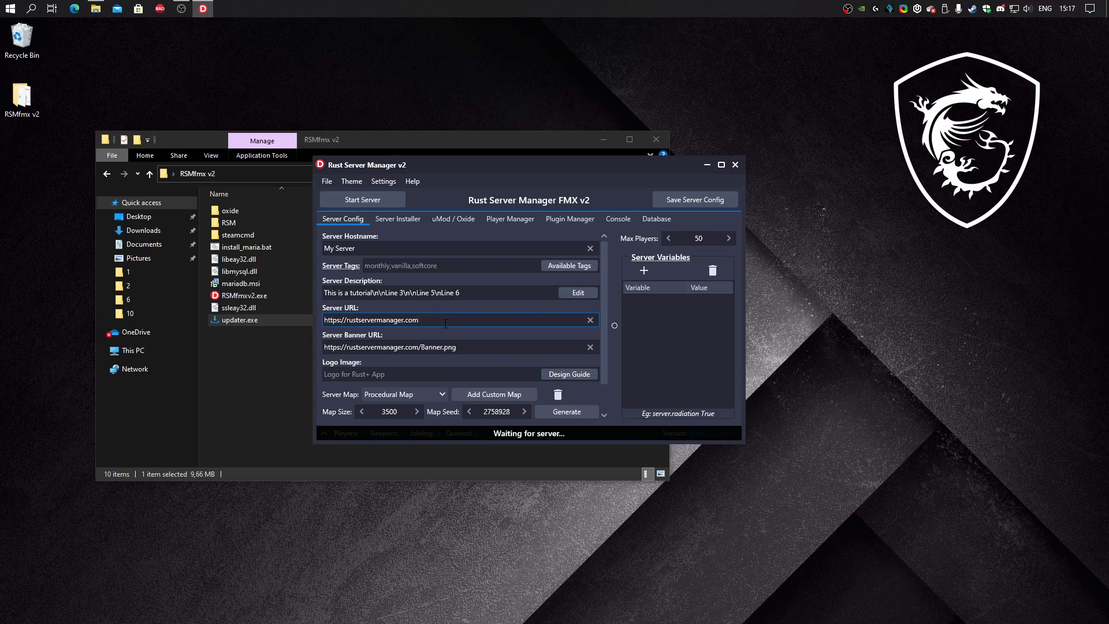
- Review the server URL, banner URL and logo image settings, and view the logo design guide
{"action": "left_click_drag", "start_coordinate": [434, 317], "coordinate": [322, 320]}
{"action": "left_click", "coordinate": [488, 347]}
{"action": "left_click_drag", "start_coordinate": [488, 347], "coordinate": [306, 345]}
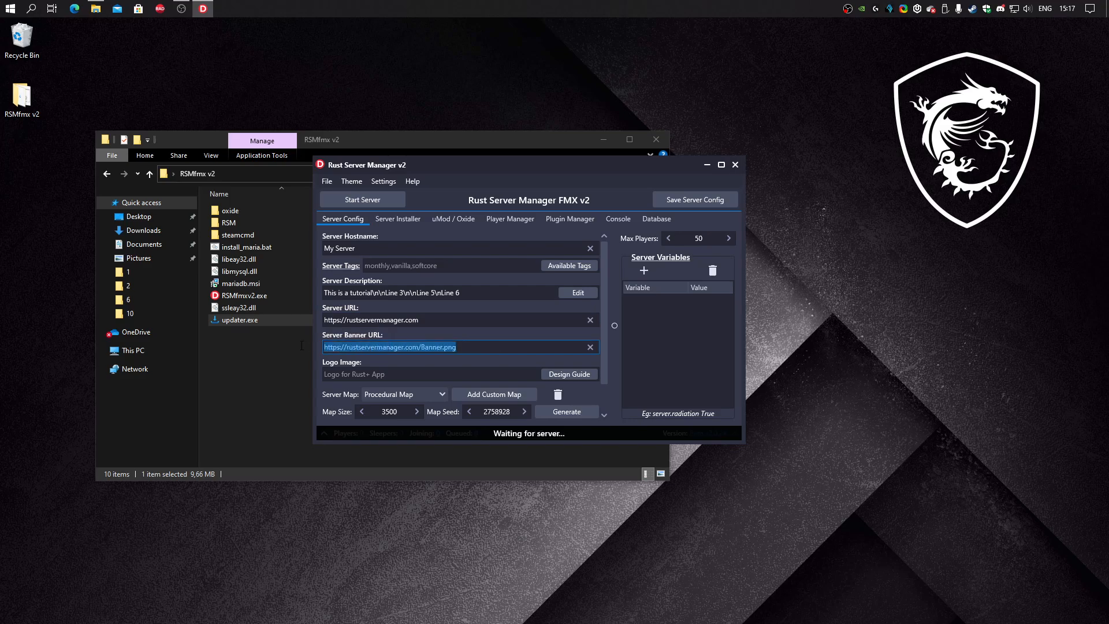
{"action": "left_click", "coordinate": [376, 376]}
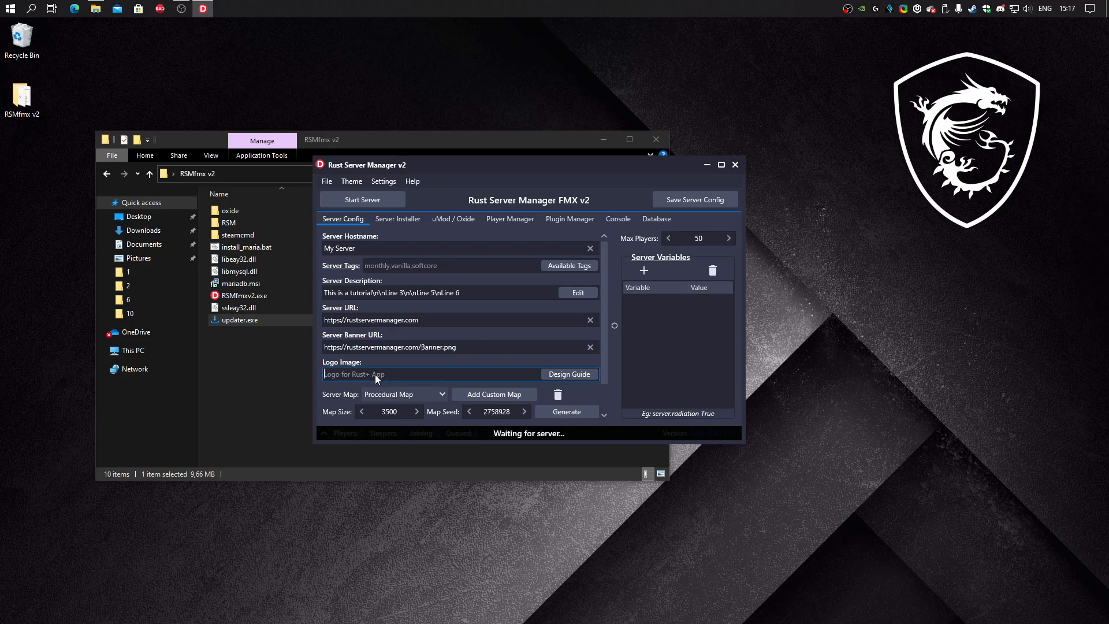
{"action": "scroll", "coordinate": [516, 366], "scroll_direction": "down", "scroll_amount": 1}
{"action": "scroll", "coordinate": [510, 354], "scroll_direction": "up", "scroll_amount": 1}
{"action": "left_click", "coordinate": [557, 374]}
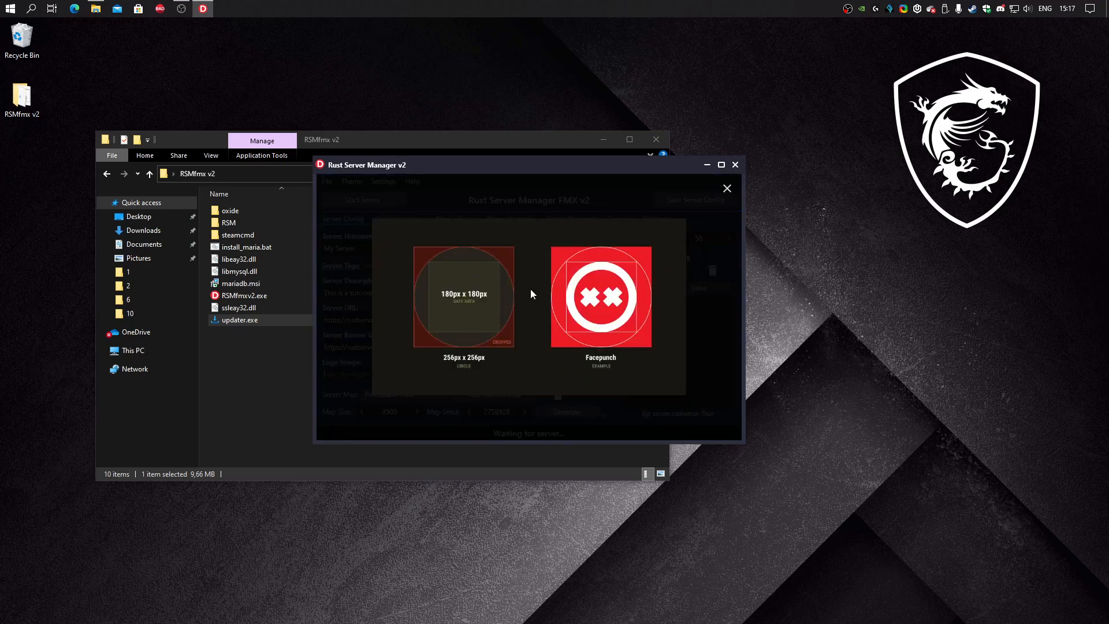
{"action": "left_click", "coordinate": [727, 188]}
- Set the server map to CraggyIsland
{"action": "scroll", "coordinate": [444, 340], "scroll_direction": "down", "scroll_amount": 1}
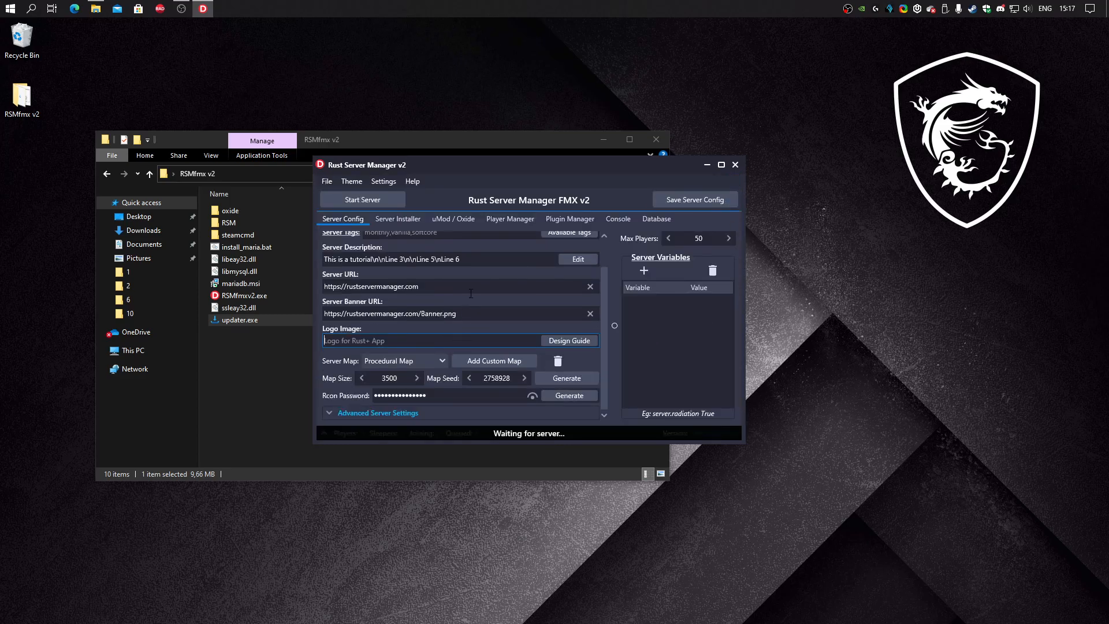
{"action": "left_click", "coordinate": [428, 361]}
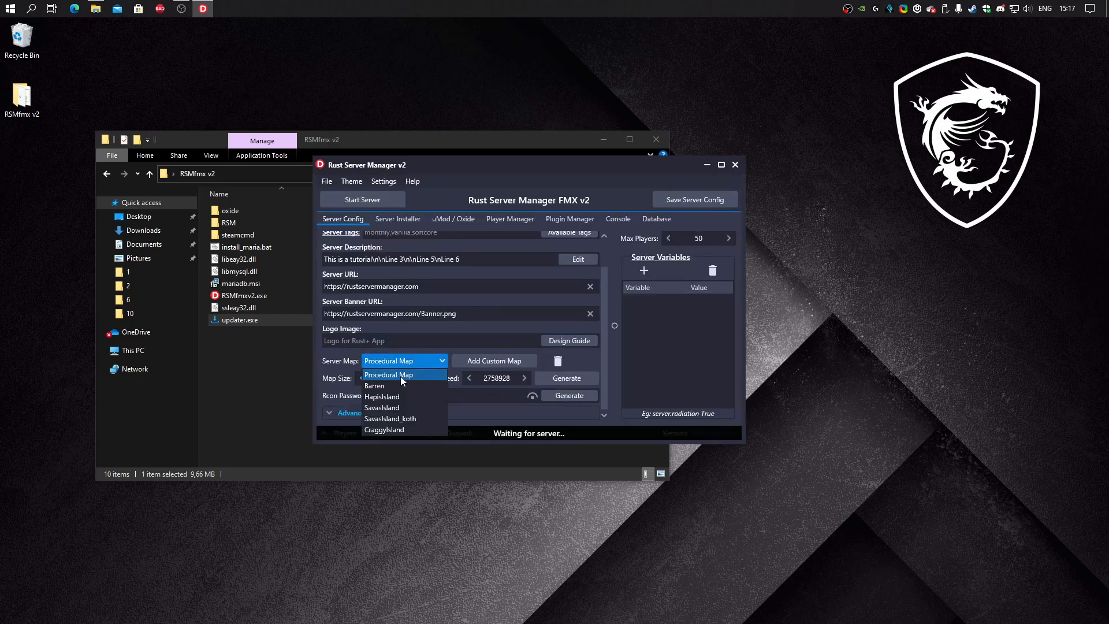
{"action": "left_click", "coordinate": [402, 429]}
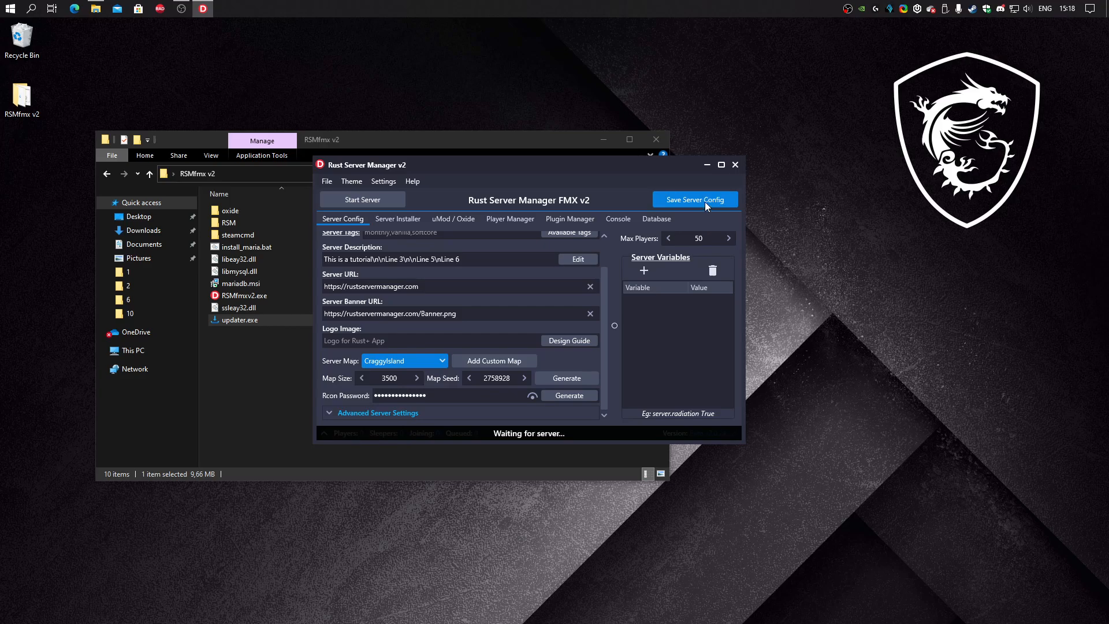
- Examine the custom map form's file source and map title fields, and leave it without adding a map
{"action": "left_click", "coordinate": [500, 370]}
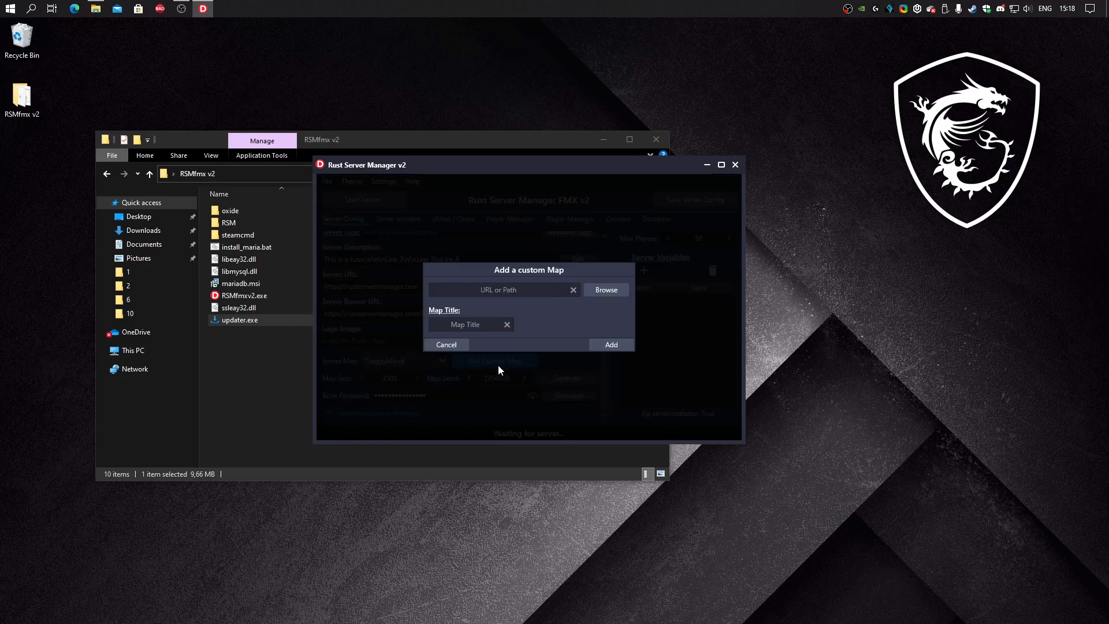
{"action": "left_click", "coordinate": [515, 293]}
{"action": "left_click", "coordinate": [479, 324]}
{"action": "left_click", "coordinate": [439, 346]}
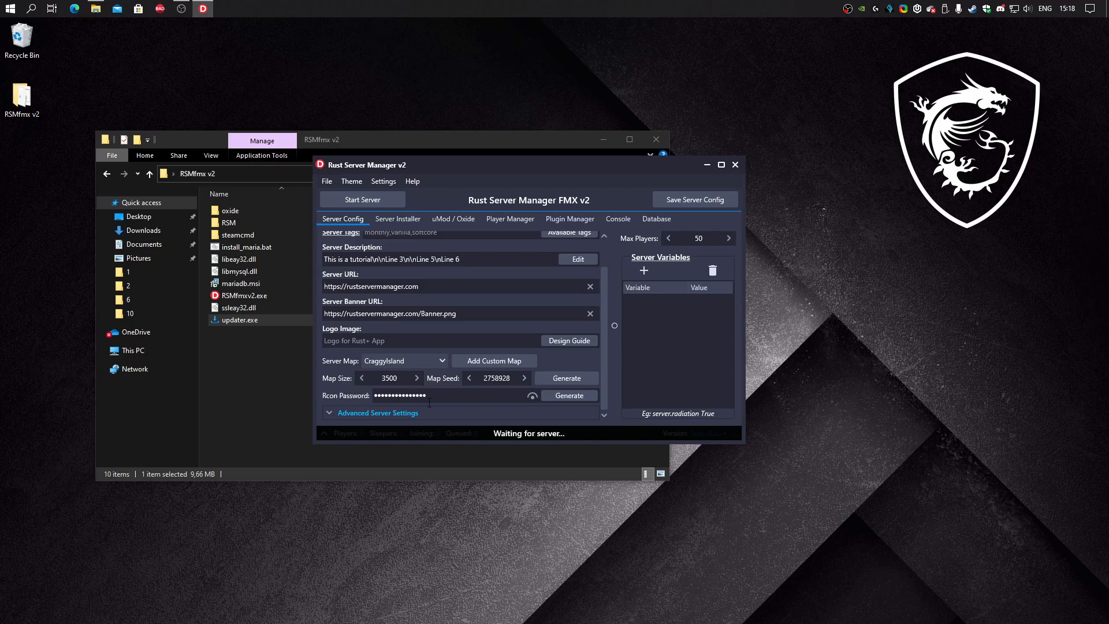
{"action": "left_click", "coordinate": [495, 356]}
{"action": "left_click", "coordinate": [447, 361]}
{"action": "left_click", "coordinate": [462, 345]}
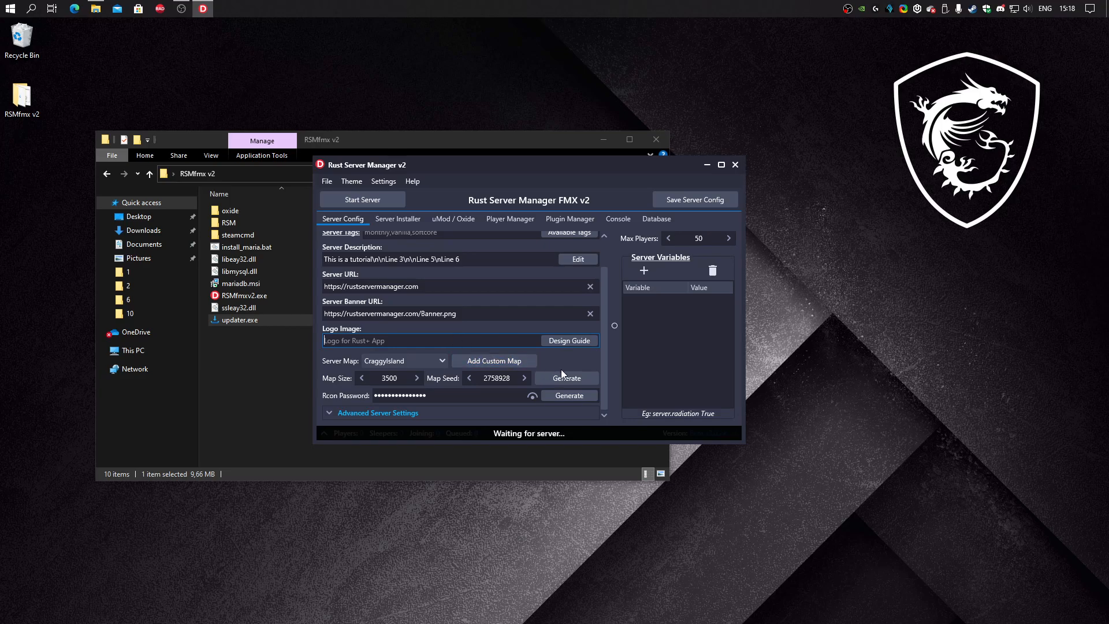
{"action": "left_click", "coordinate": [527, 362]}
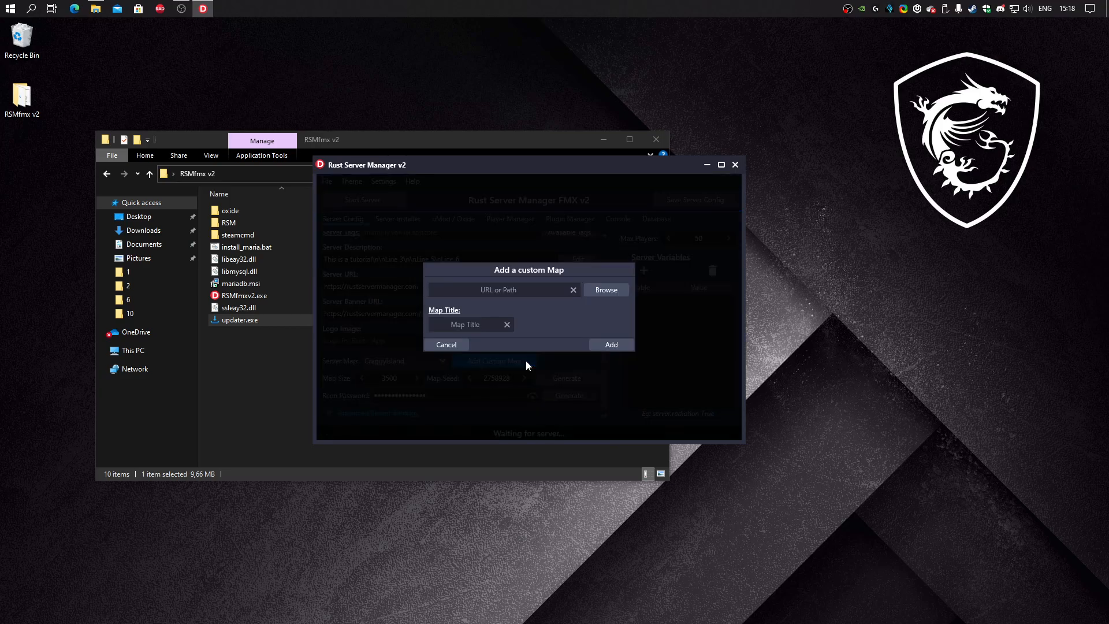
{"action": "left_click", "coordinate": [459, 344]}
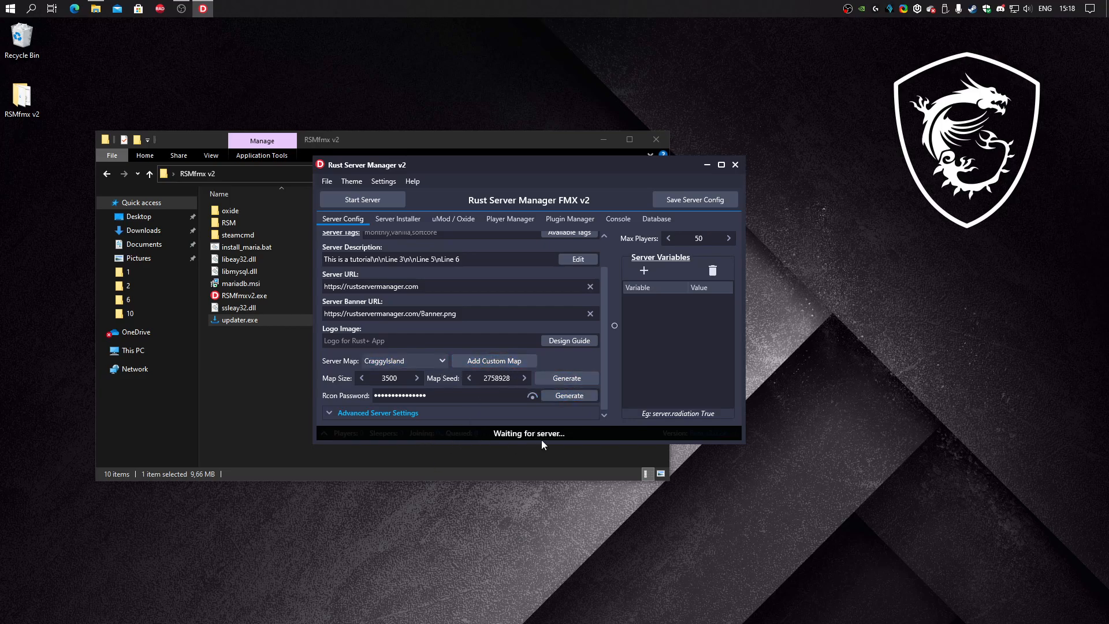
{"action": "left_click", "coordinate": [512, 362]}
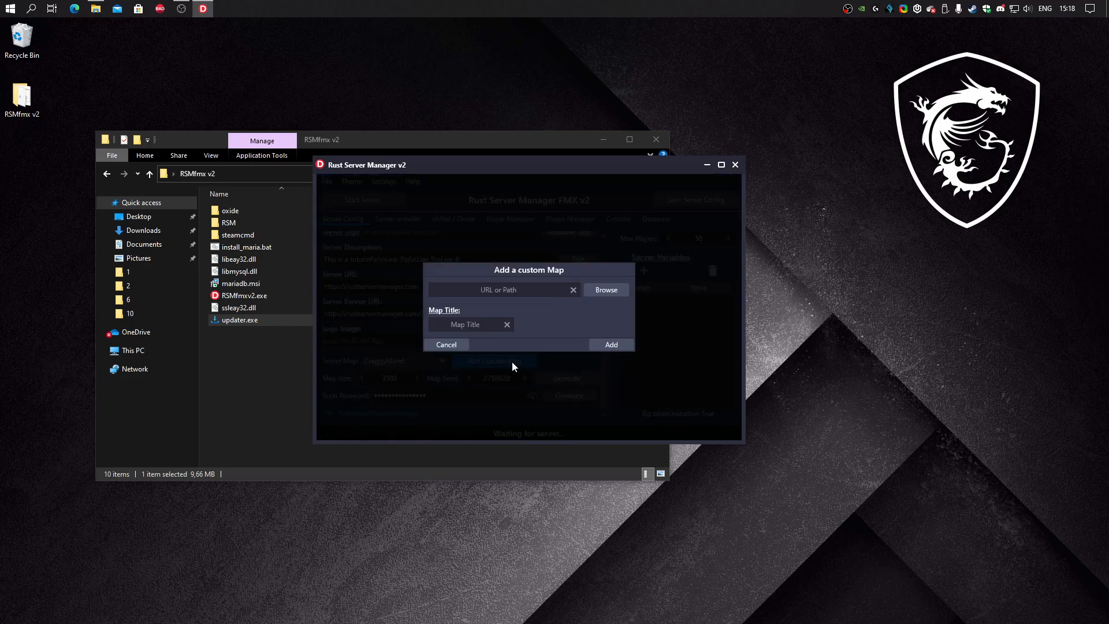
{"action": "left_click", "coordinate": [456, 346]}
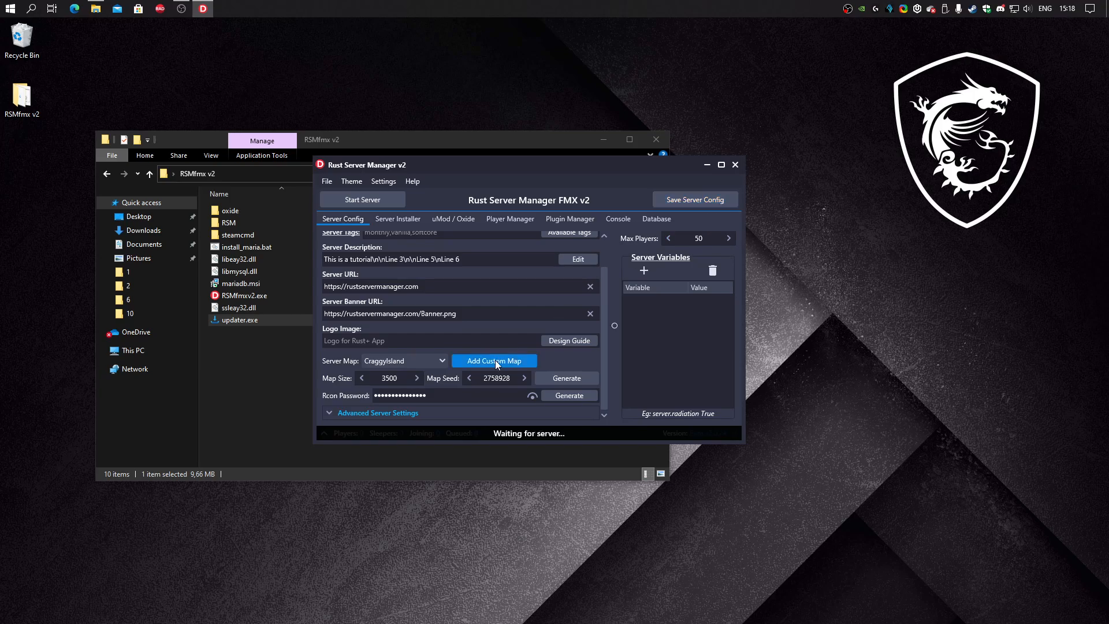
- Review the map size setting and the list of available server maps
{"action": "left_click", "coordinate": [399, 377]}
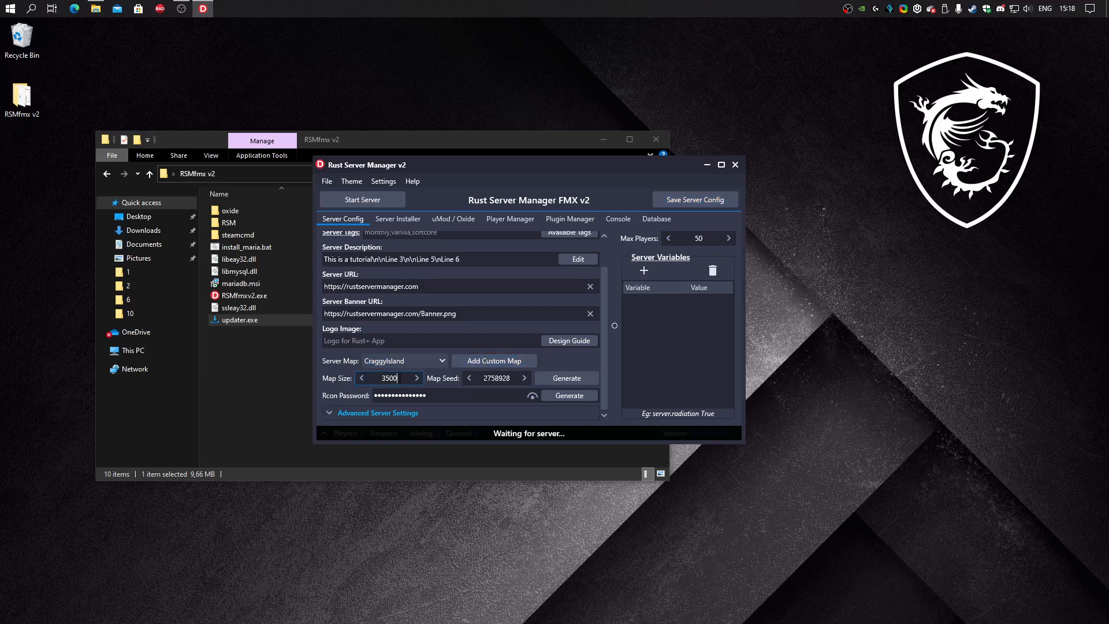
{"action": "left_click", "coordinate": [404, 363]}
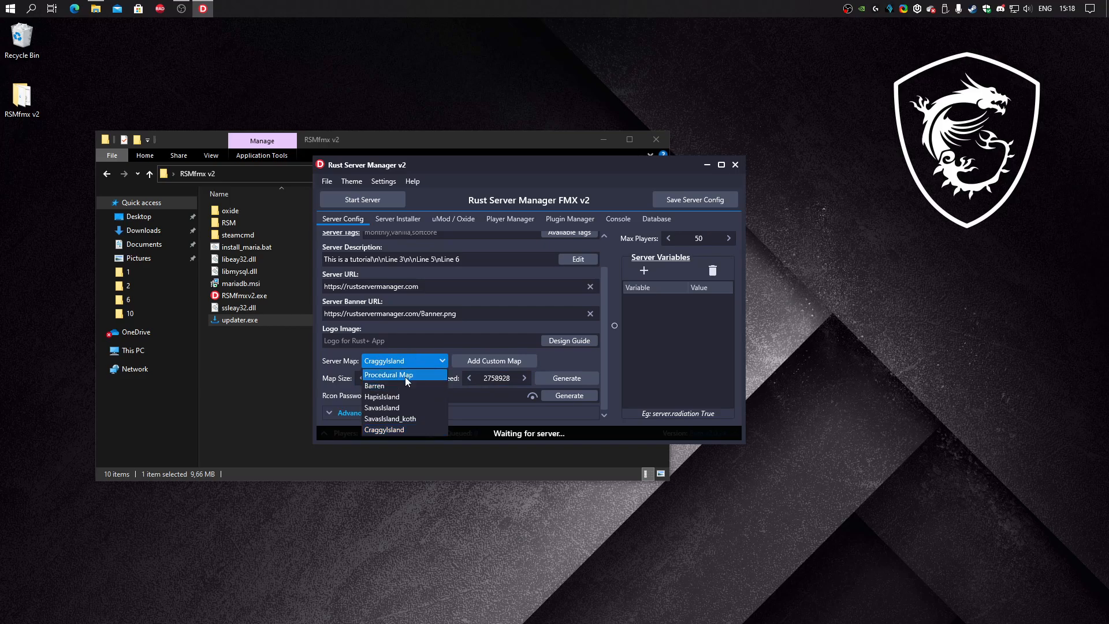
{"action": "left_click", "coordinate": [592, 364]}
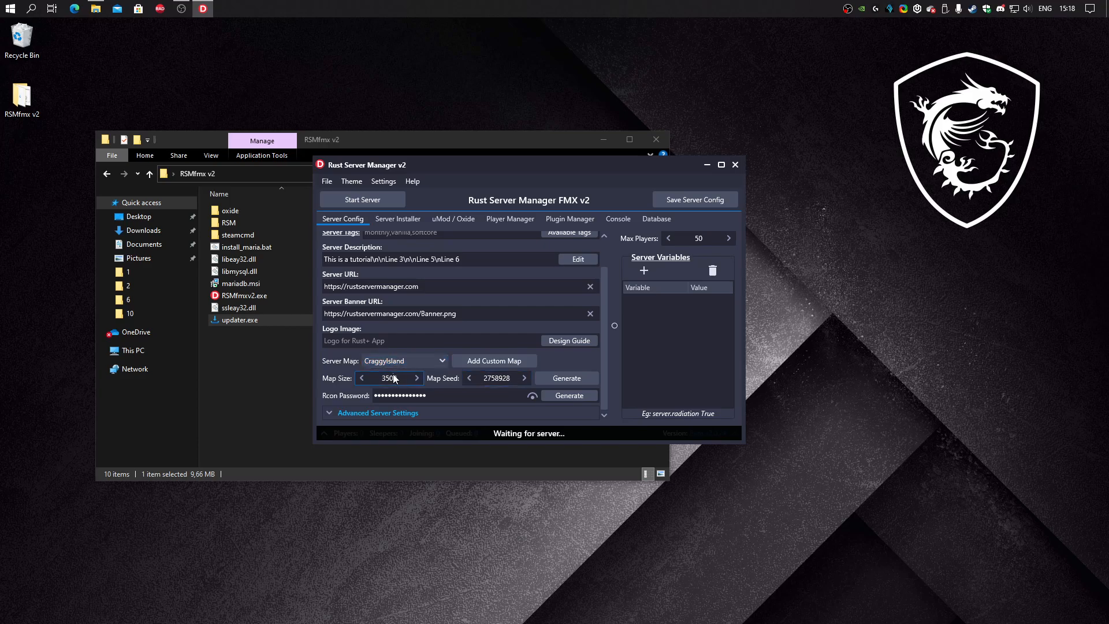
{"action": "left_click", "coordinate": [414, 363]}
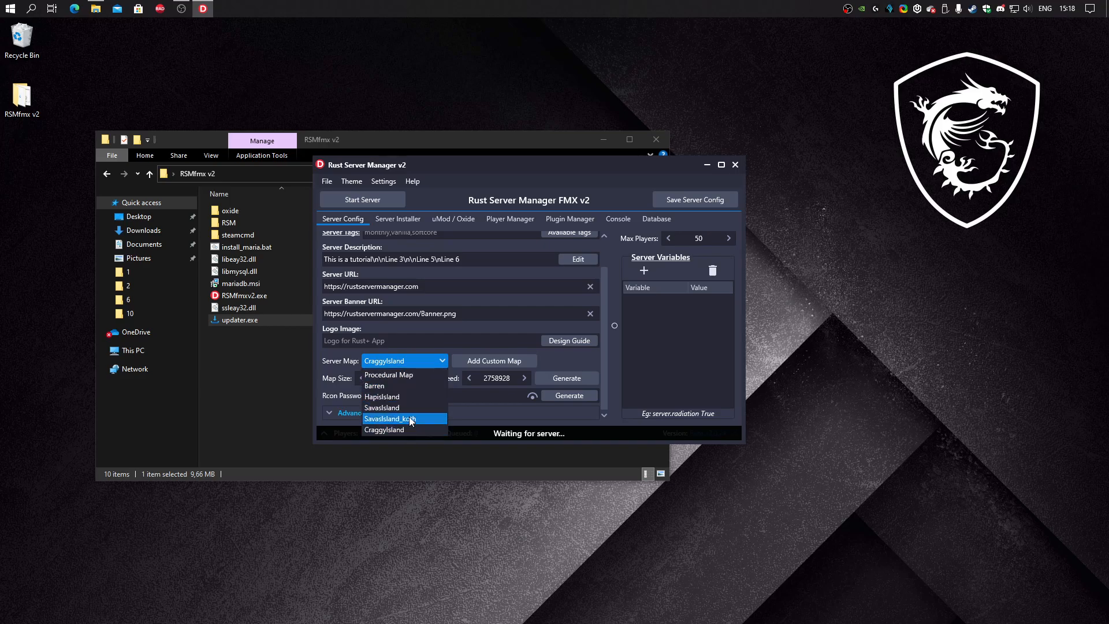
{"action": "left_click", "coordinate": [455, 402]}
{"action": "left_click", "coordinate": [402, 383]}
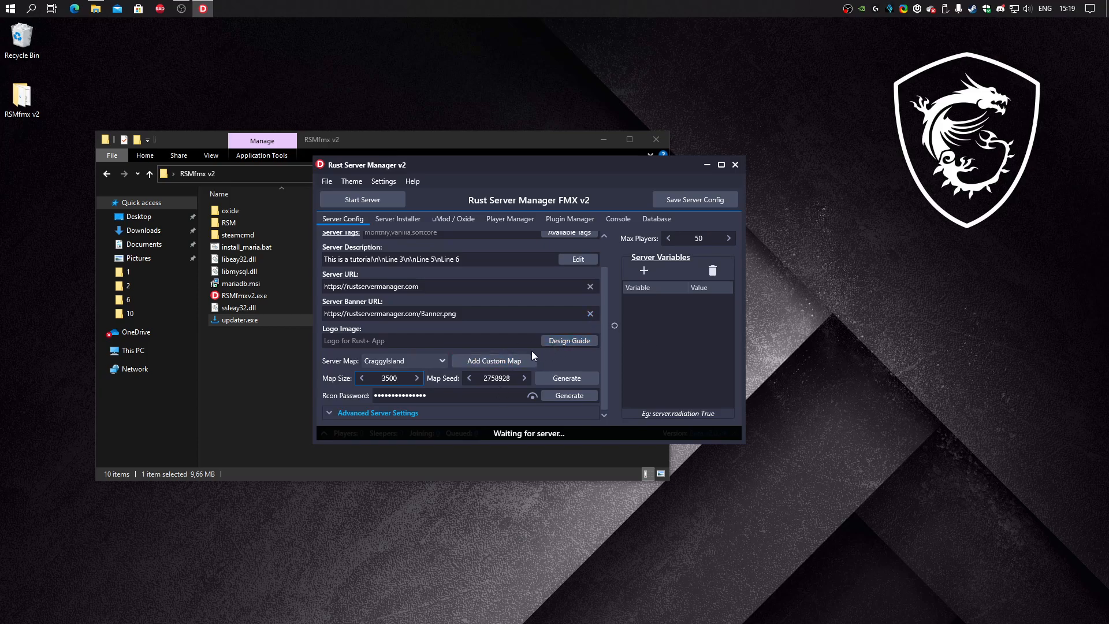
- Reveal the RCON password briefly and hide it again
{"action": "left_click", "coordinate": [532, 397]}
{"action": "left_click", "coordinate": [532, 397]}
{"action": "left_click", "coordinate": [498, 401]}
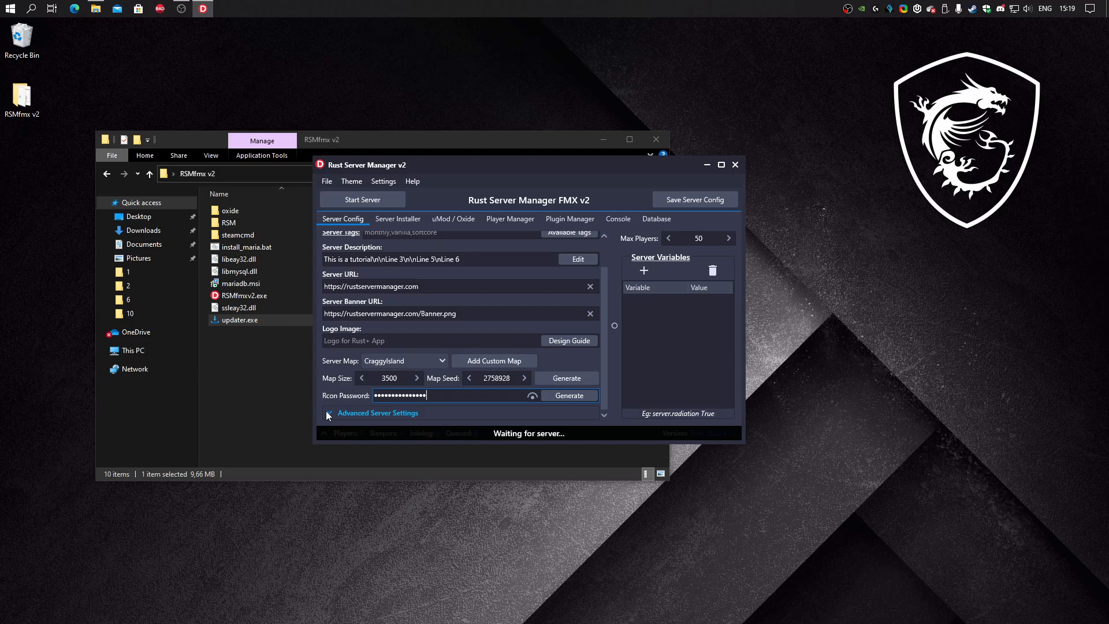
- Expand the advanced server settings and review the server IP, RCON IP and server port
{"action": "scroll", "coordinate": [336, 394], "scroll_direction": "down", "scroll_amount": 3}
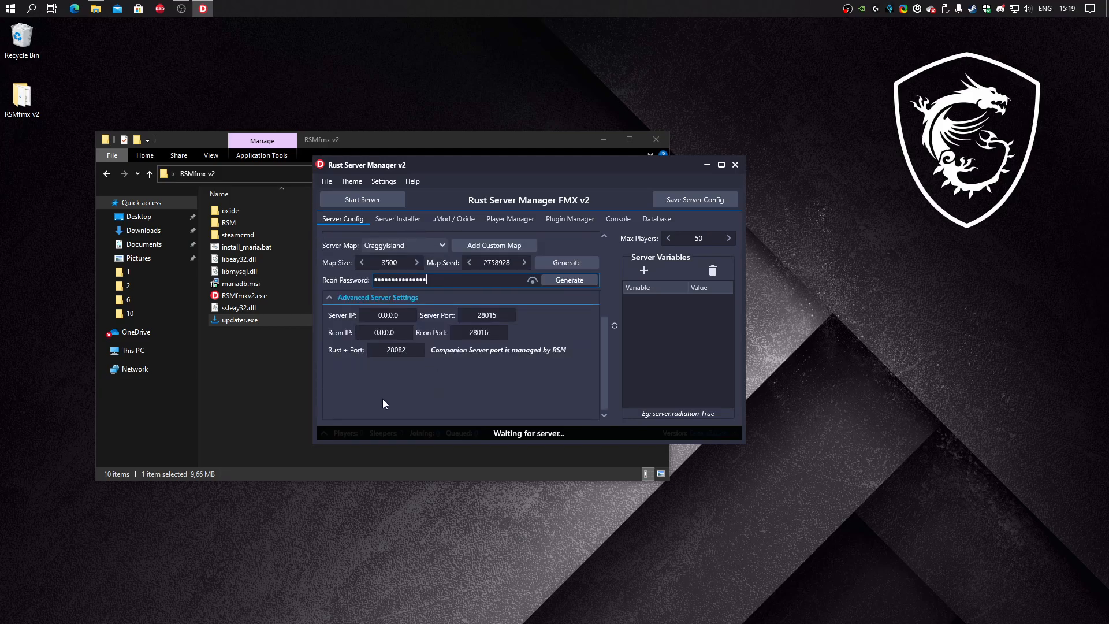
{"action": "left_click_drag", "start_coordinate": [406, 321], "coordinate": [365, 321]}
{"action": "left_click", "coordinate": [405, 331]}
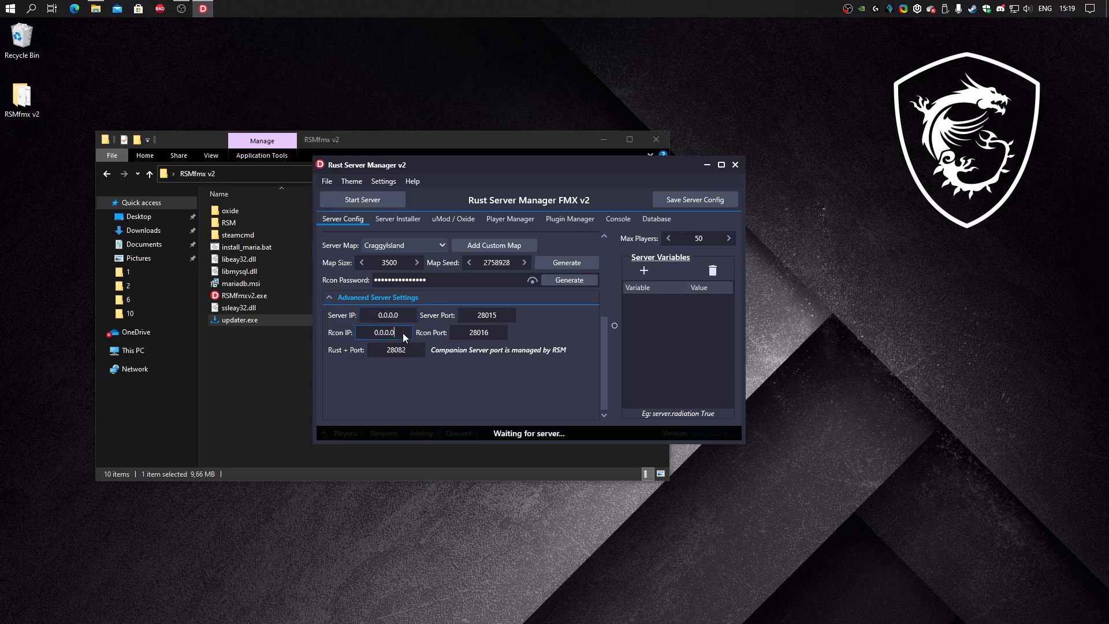
{"action": "left_click_drag", "start_coordinate": [399, 334], "coordinate": [346, 331]}
{"action": "left_click", "coordinate": [398, 317]}
{"action": "left_click", "coordinate": [405, 332]}
{"action": "left_click", "coordinate": [403, 314]}
{"action": "left_click", "coordinate": [403, 333]}
{"action": "left_click", "coordinate": [404, 316]}
{"action": "left_click", "coordinate": [494, 320]}
- Change the RCON port to 28017 and save the server configuration
{"action": "left_click", "coordinate": [496, 333]}
{"action": "key", "text": "BackSpace"}
{"action": "type", "text": "7"}
{"action": "left_click", "coordinate": [703, 196]}
- Set the Rust+ port to 28083 and the RCON port to 28016, save the configuration, and collapse the advanced settings
{"action": "left_click", "coordinate": [408, 350]}
{"action": "key", "text": "BackSpace"}
{"action": "type", "text": "3"}
{"action": "left_click", "coordinate": [495, 333]}
{"action": "key", "text": "BackSpace"}
{"action": "type", "text": "6"}
{"action": "left_click", "coordinate": [730, 200]}
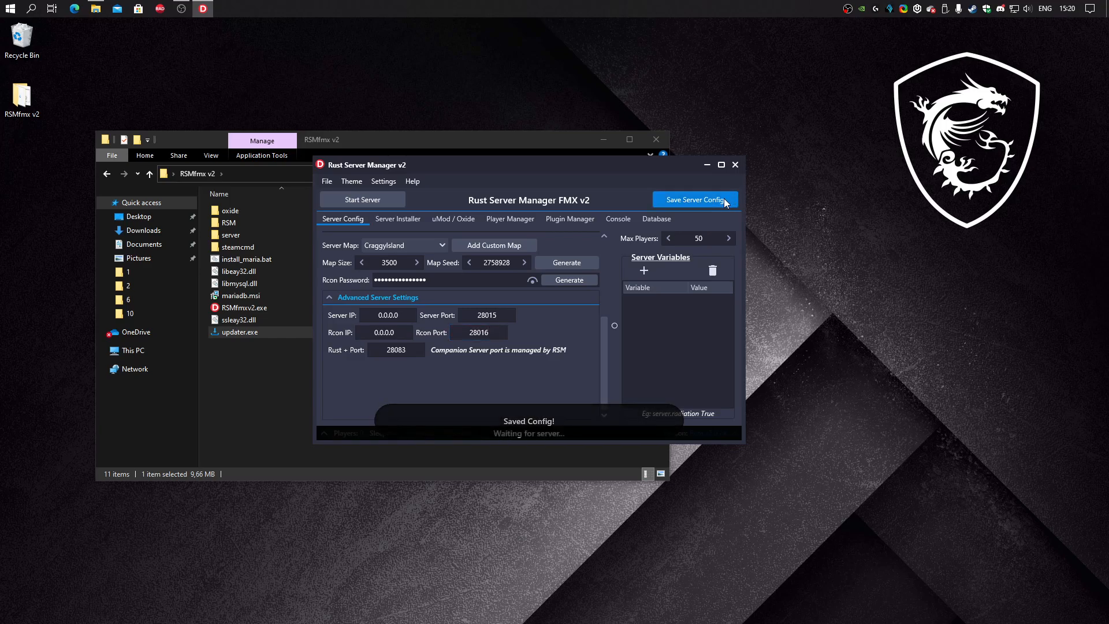
{"action": "left_click", "coordinate": [329, 297]}
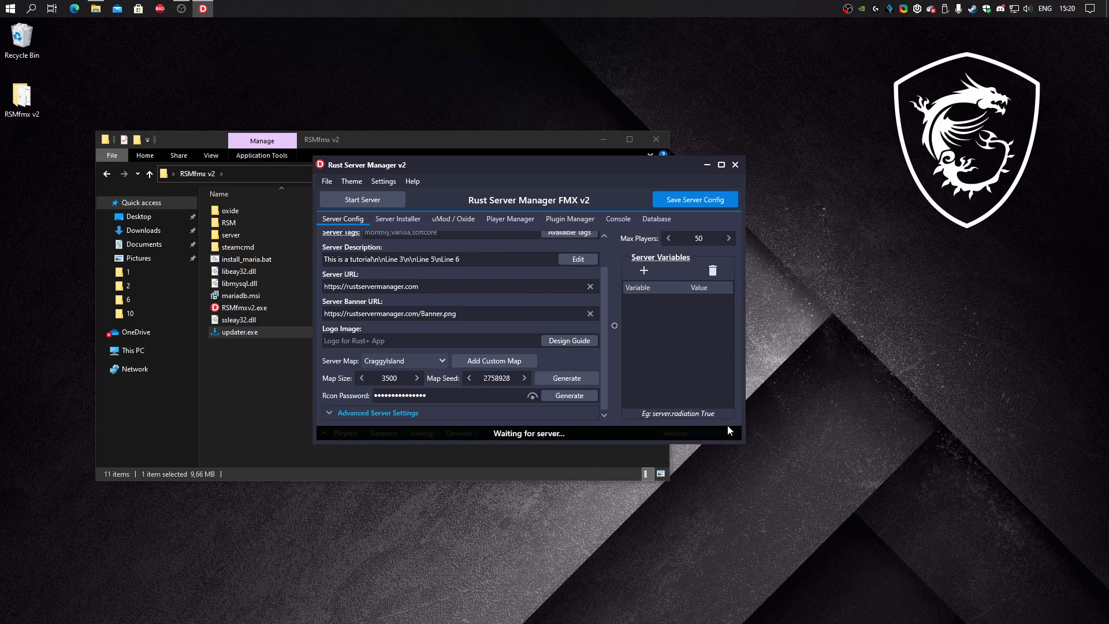
- Review the maximum players setting and the form for adding a server variable, and leave it without adding one
{"action": "scroll", "coordinate": [520, 348], "scroll_direction": "up", "scroll_amount": 1}
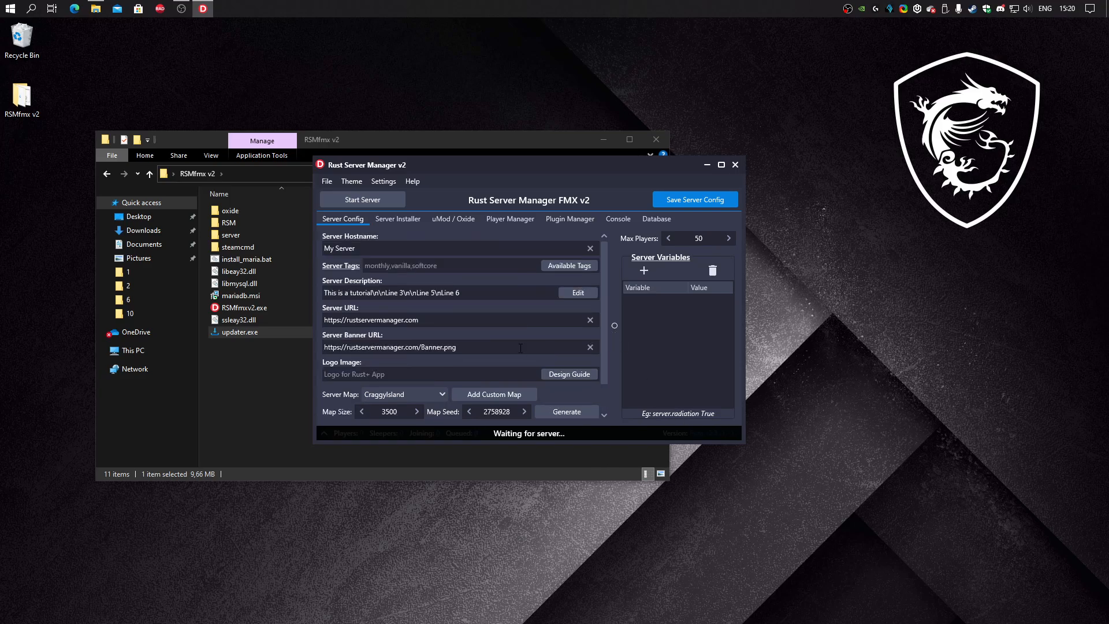
{"action": "left_click", "coordinate": [706, 237]}
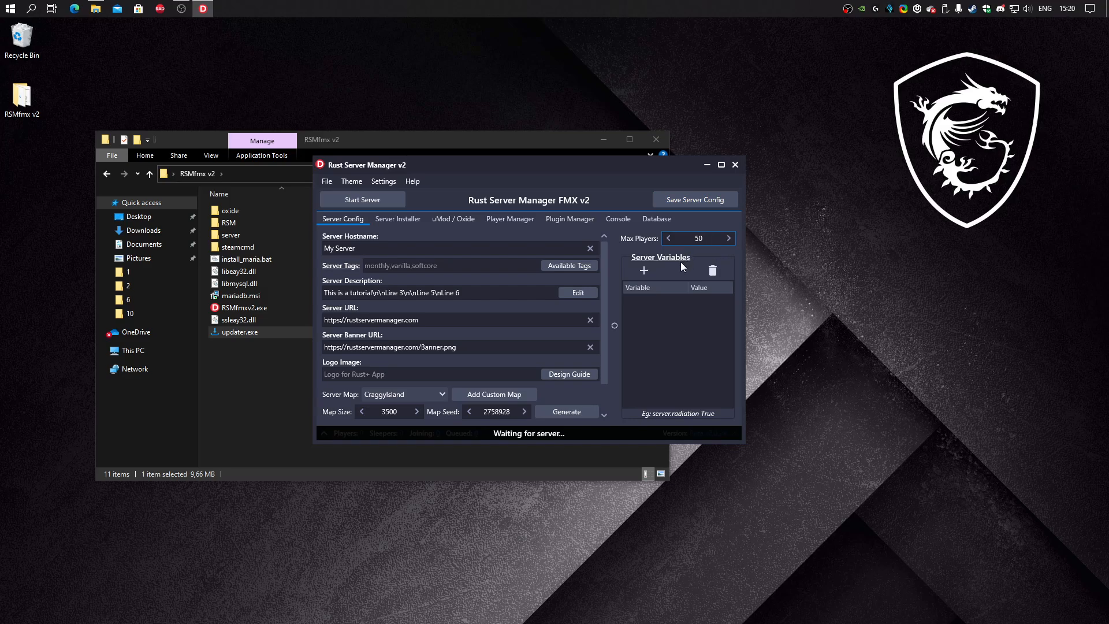
{"action": "left_click", "coordinate": [649, 271]}
{"action": "left_click", "coordinate": [495, 258]}
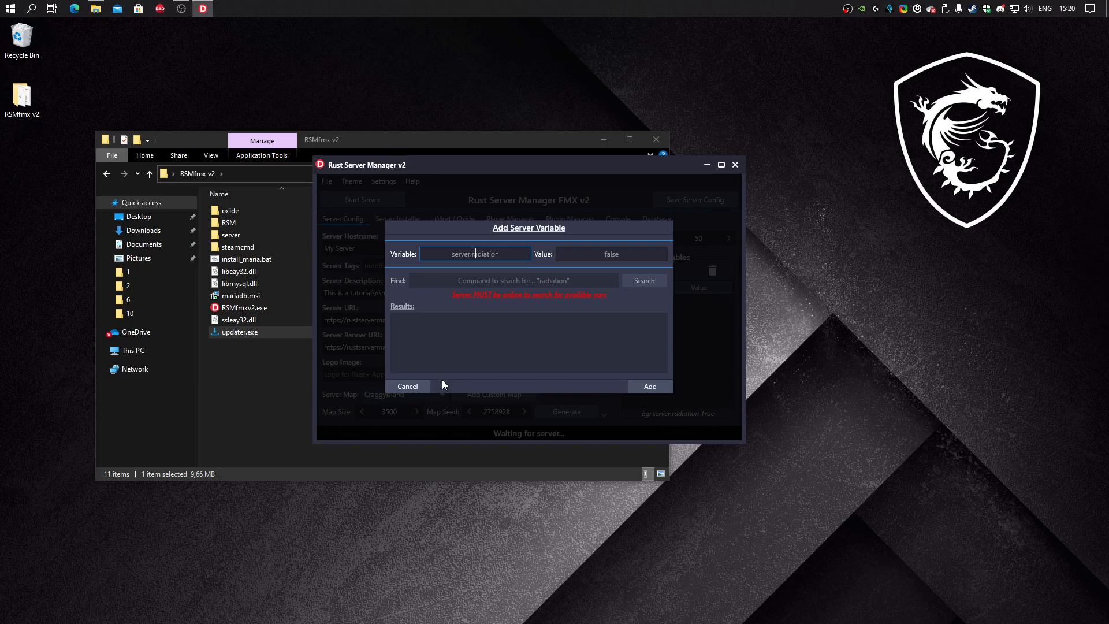
{"action": "left_click", "coordinate": [413, 387]}
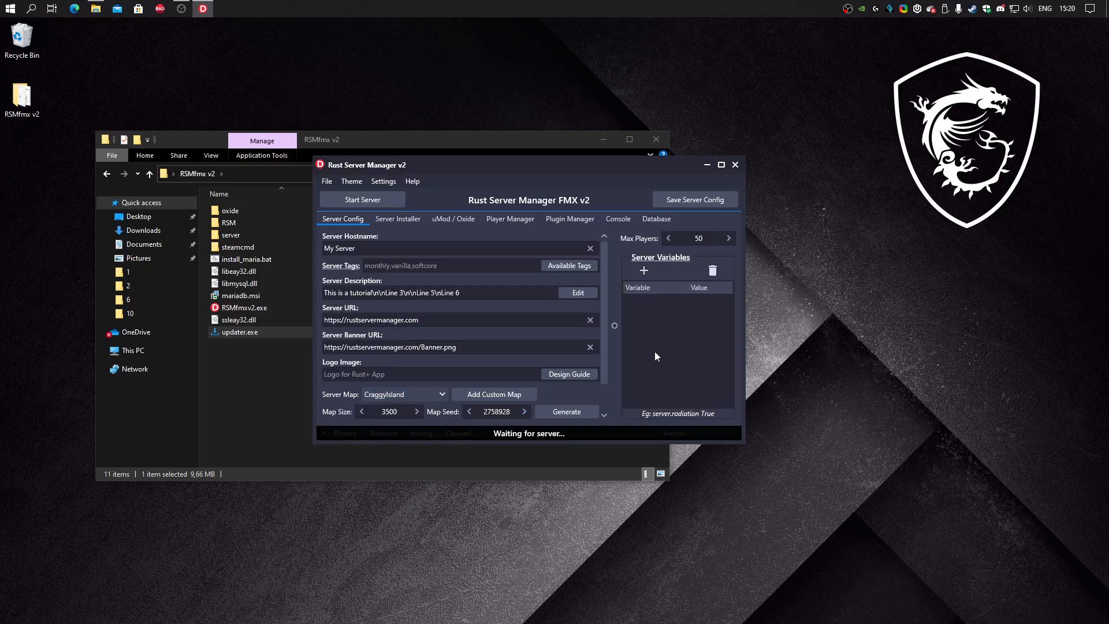
{"action": "left_click", "coordinate": [644, 271]}
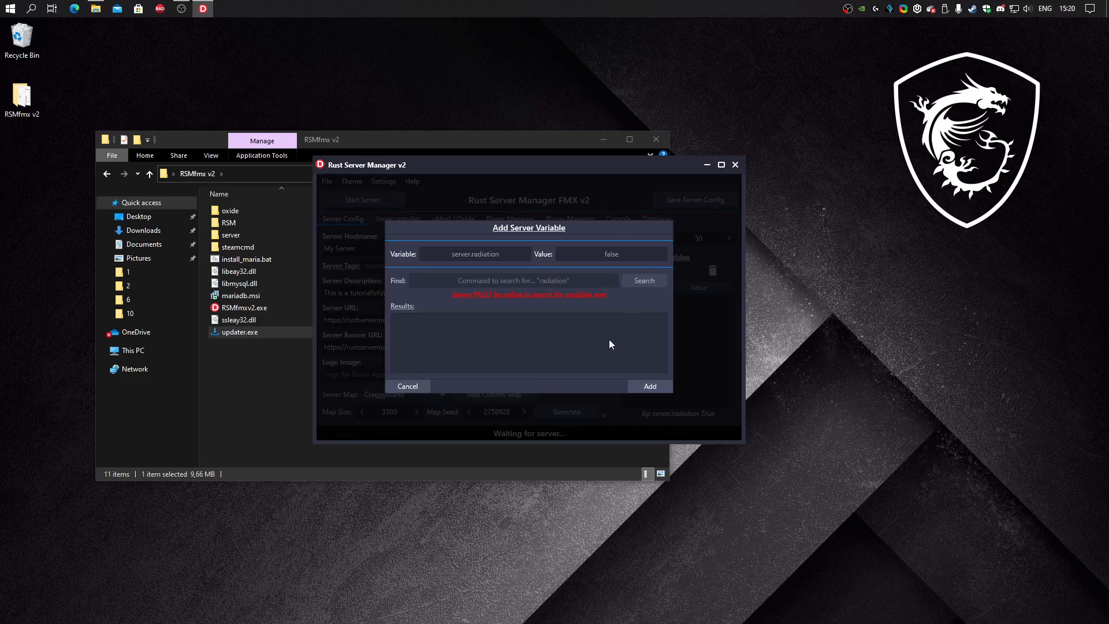
{"action": "left_click", "coordinate": [404, 387]}
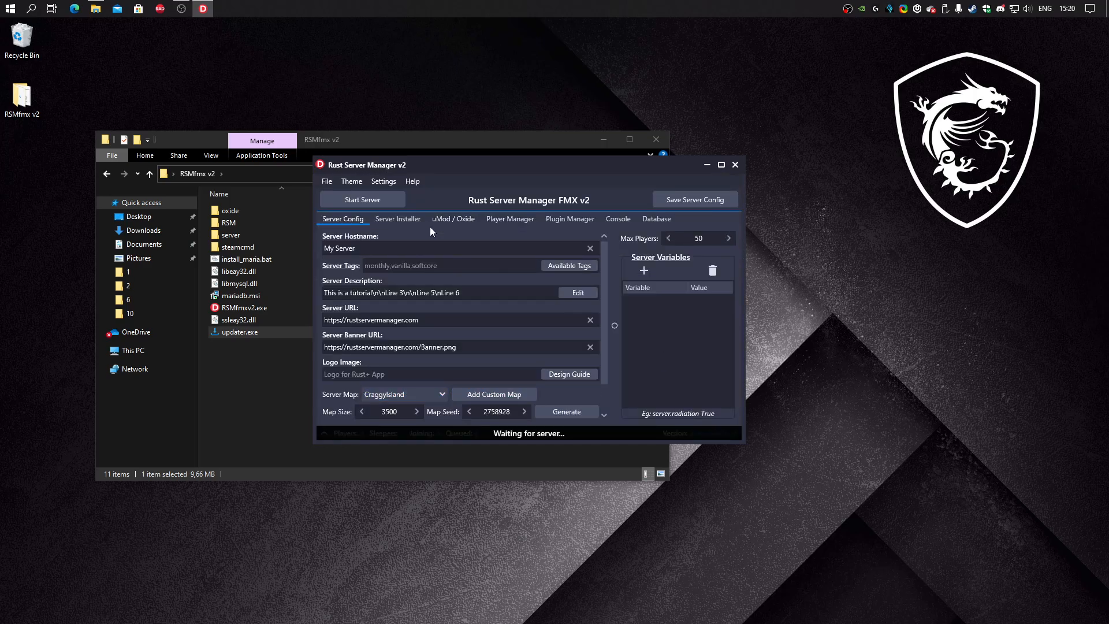
- Select the Master server branch in the server installer and start the server installation
{"action": "left_click", "coordinate": [411, 220]}
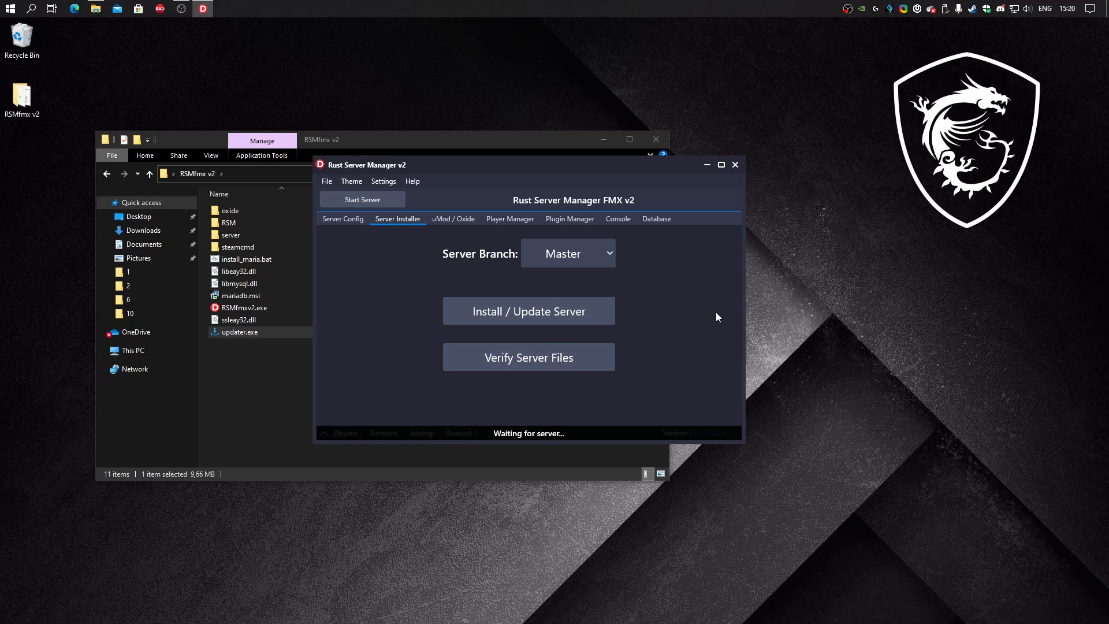
{"action": "left_click", "coordinate": [527, 258]}
{"action": "left_click", "coordinate": [546, 284]}
{"action": "left_click", "coordinate": [560, 261]}
{"action": "left_click", "coordinate": [563, 274]}
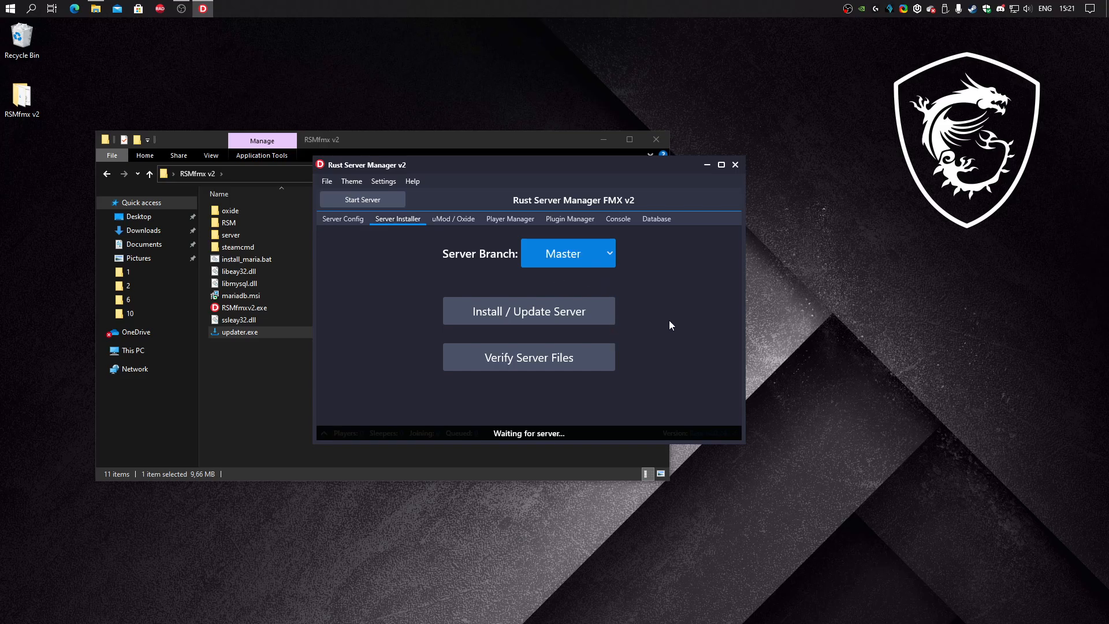
{"action": "left_click", "coordinate": [571, 317]}
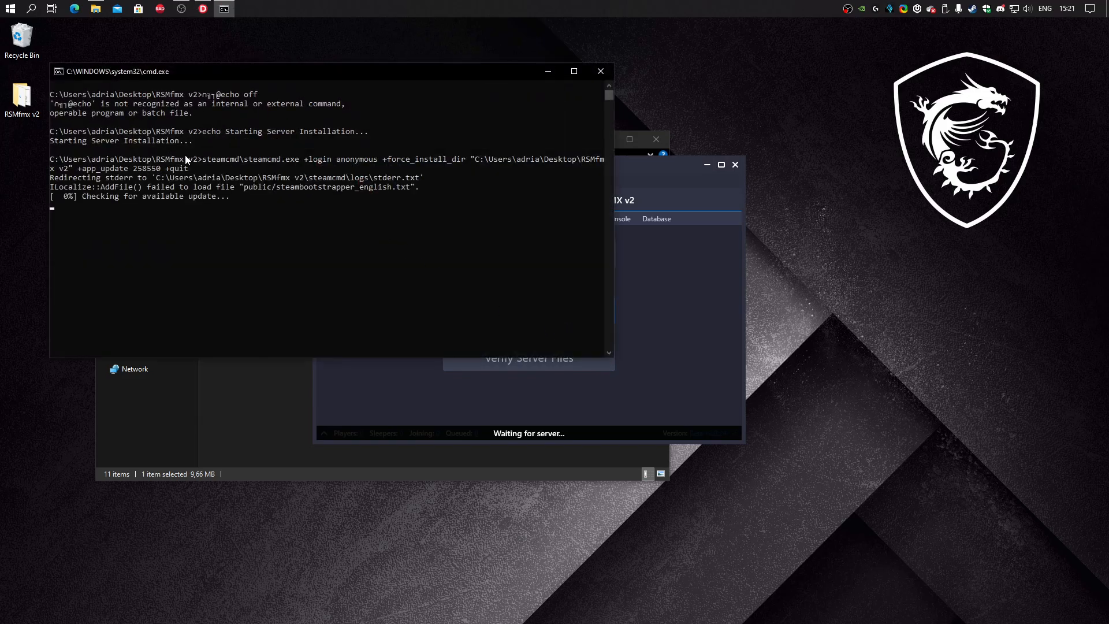
- Check the RSMfmx v2 folder's contents during the installation, and return to Rust Server Manager
{"action": "left_click", "coordinate": [649, 294]}
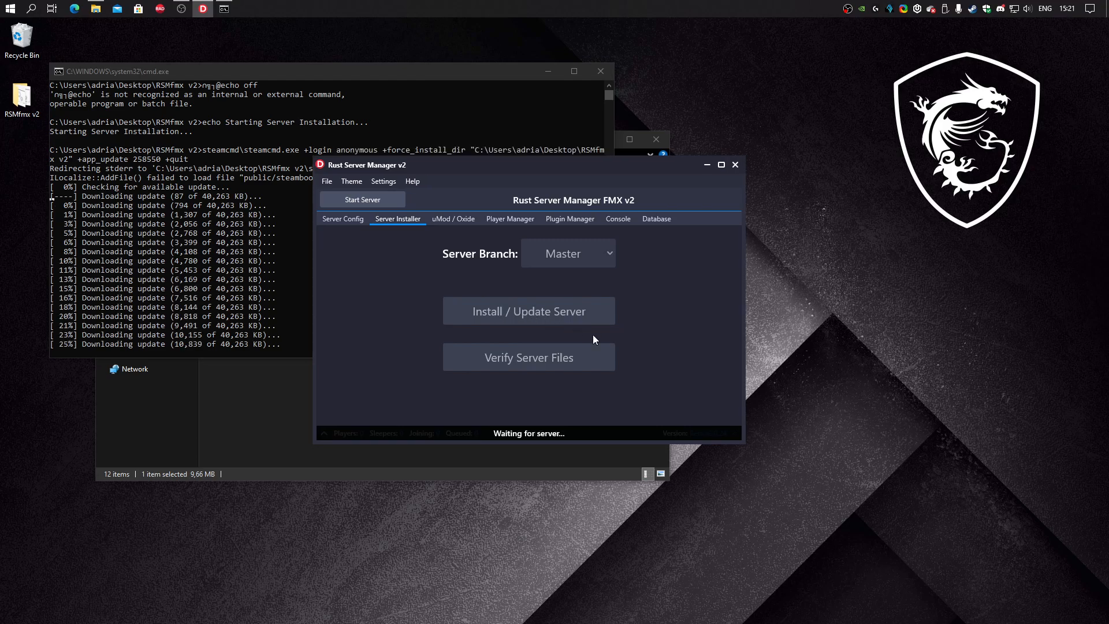
{"action": "left_click", "coordinate": [280, 416]}
{"action": "left_click", "coordinate": [279, 421]}
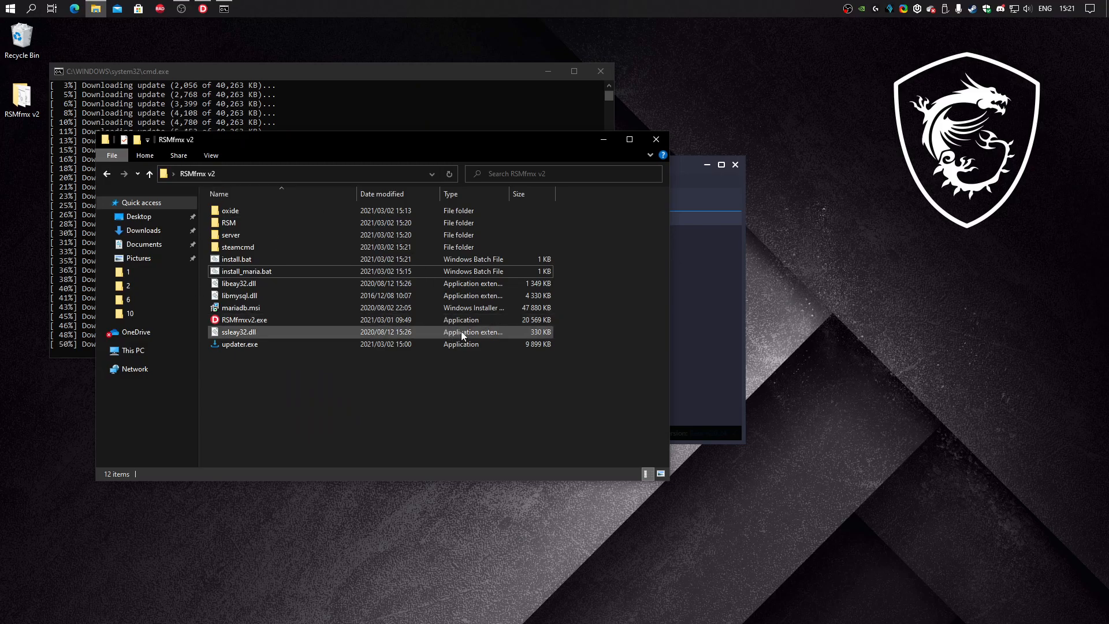
{"action": "left_click", "coordinate": [705, 335]}
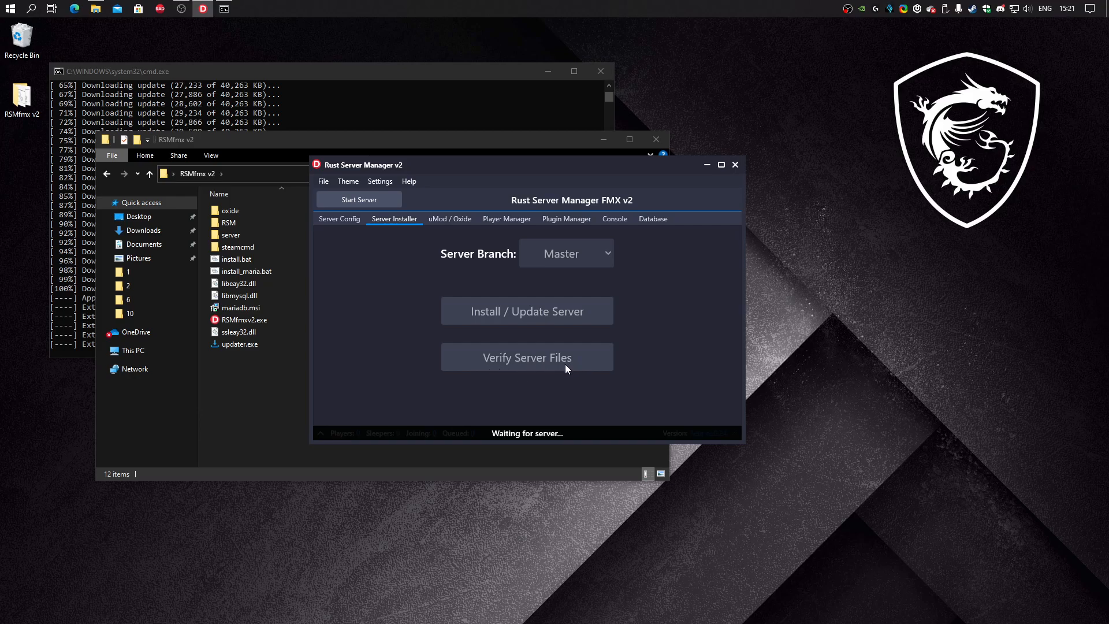
- Open the uMod / Oxide install options and enlarge the manager window to show more of the settings
{"action": "left_click", "coordinate": [451, 220]}
{"action": "left_click", "coordinate": [386, 217]}
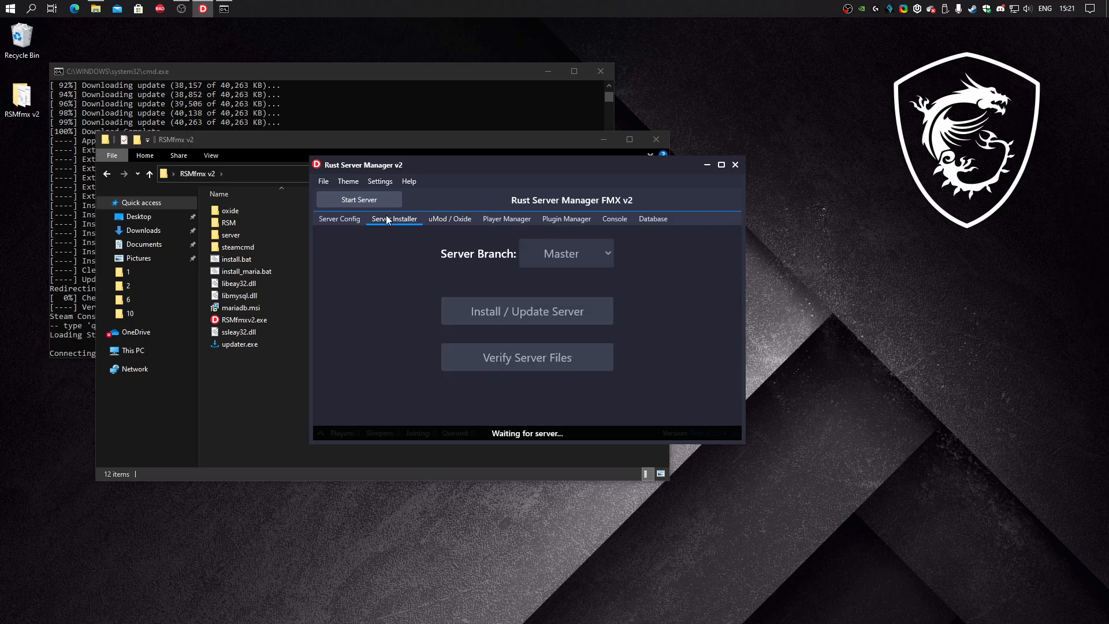
{"action": "left_click", "coordinate": [454, 218]}
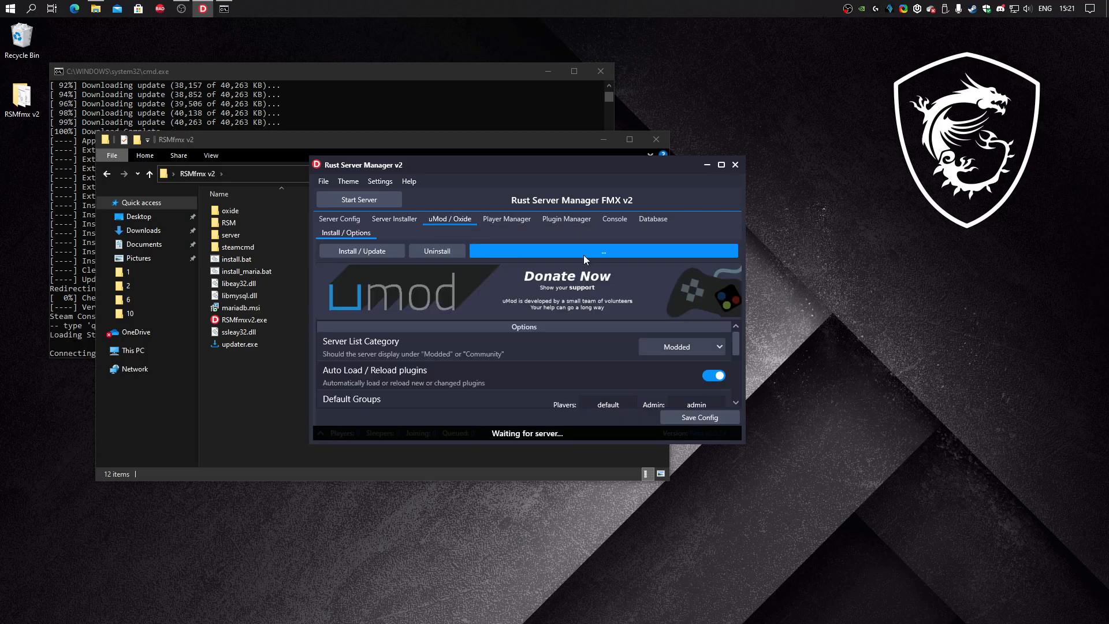
{"action": "left_click_drag", "start_coordinate": [554, 164], "coordinate": [499, 160]}
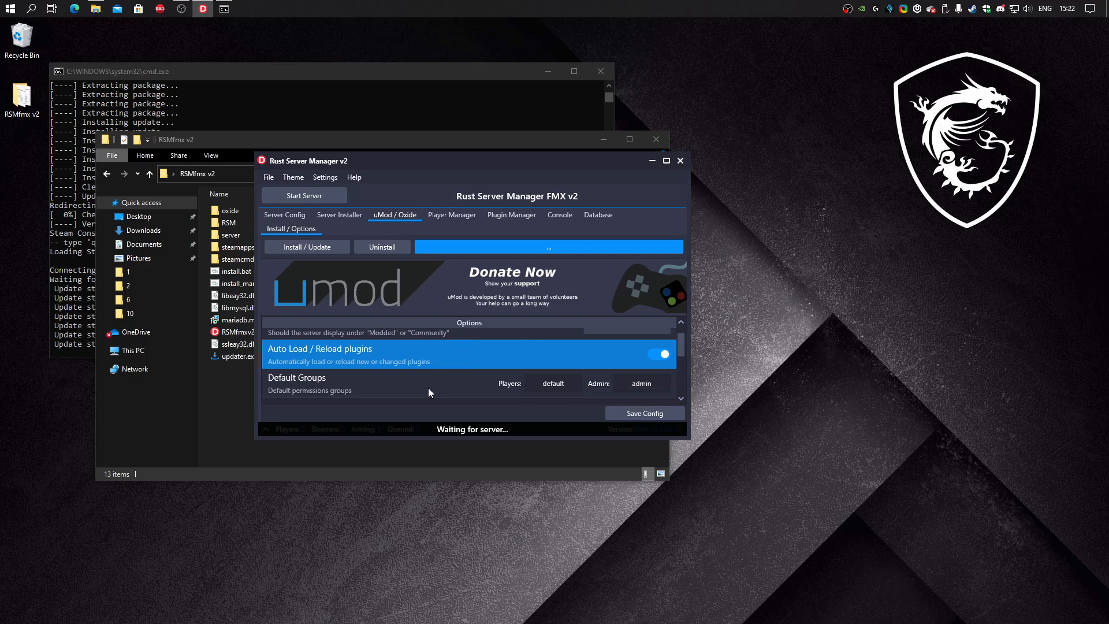
{"action": "scroll", "coordinate": [425, 391], "scroll_direction": "down", "scroll_amount": 2}
{"action": "scroll", "coordinate": [424, 388], "scroll_direction": "up", "scroll_amount": 2}
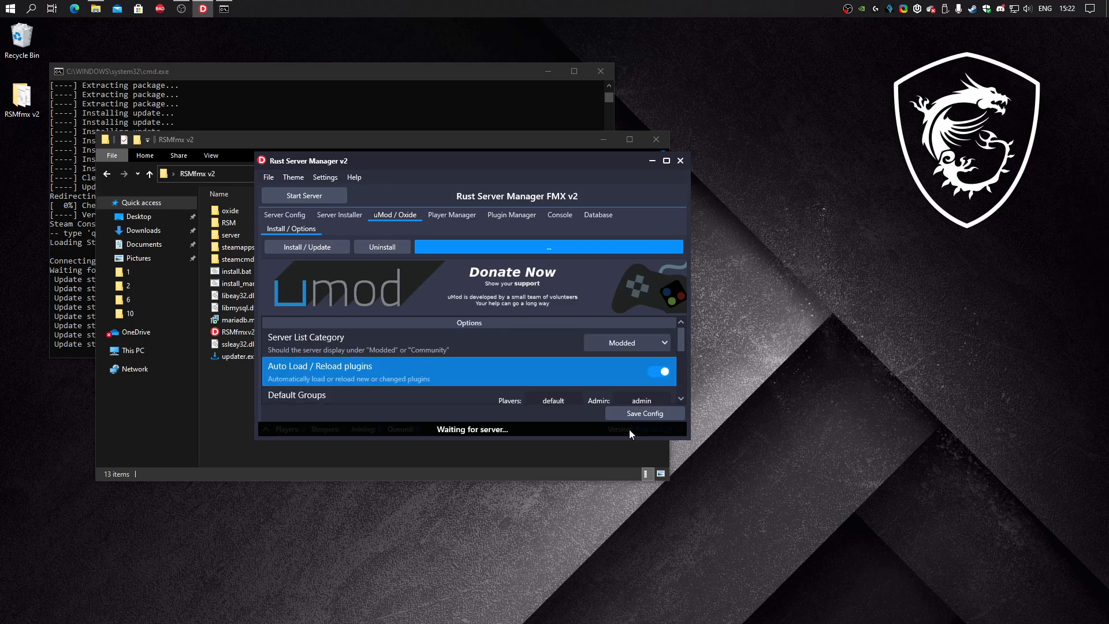
{"action": "left_click_drag", "start_coordinate": [690, 436], "coordinate": [785, 537]}
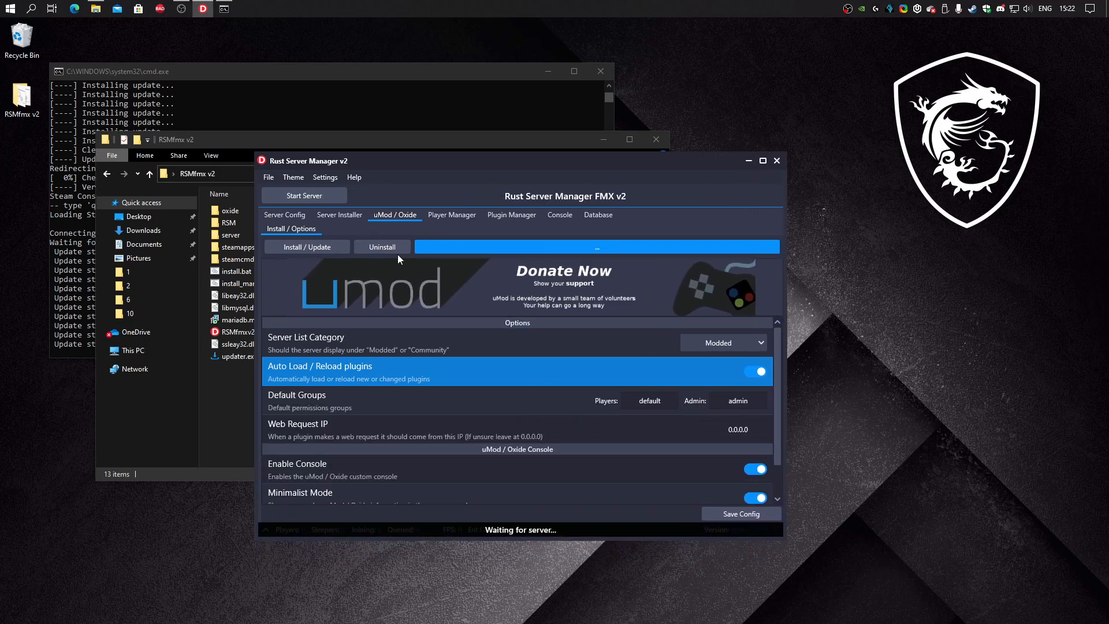
- Try to uninstall uMod and dismiss the notice
{"action": "left_click", "coordinate": [379, 248]}
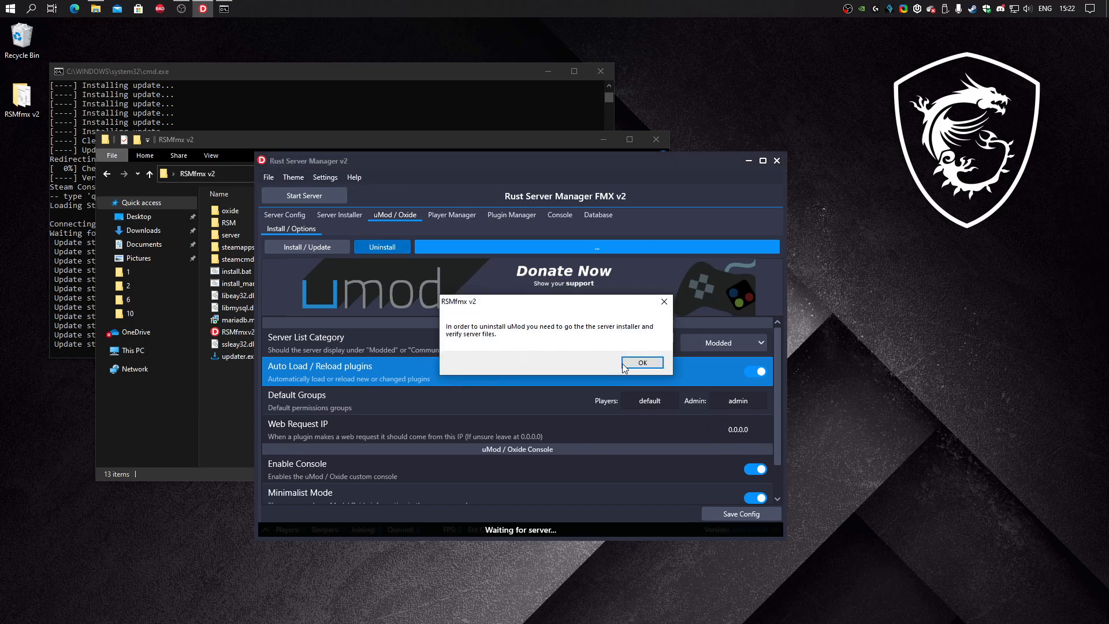
{"action": "left_click", "coordinate": [638, 367]}
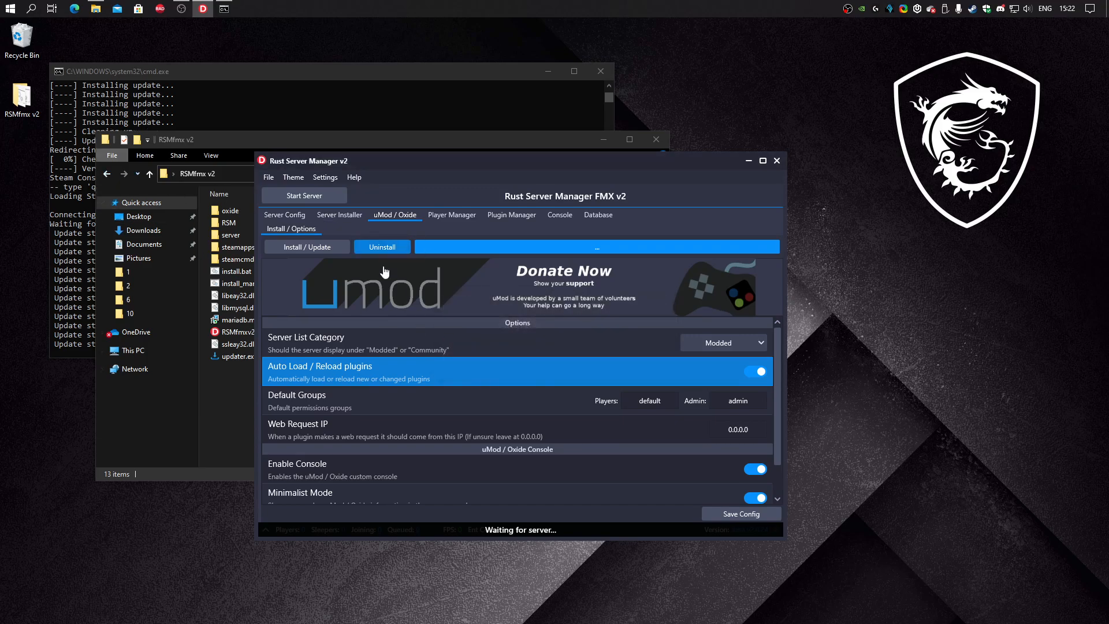
- Check the server download's progress in the command console, and return to Rust Server Manager
{"action": "left_click", "coordinate": [369, 76]}
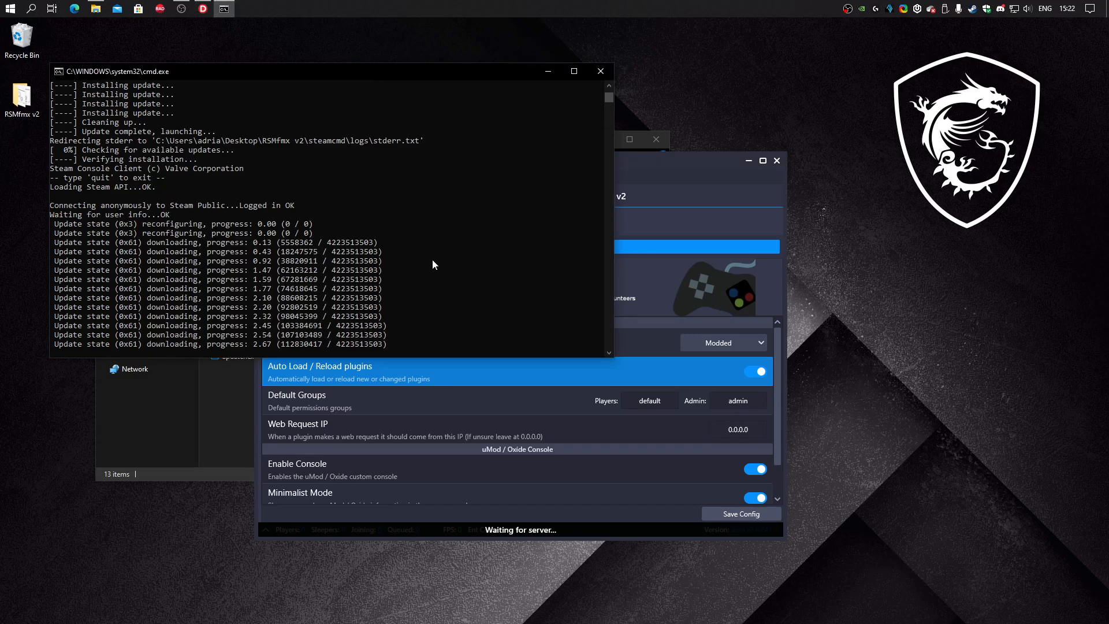
{"action": "left_click", "coordinate": [548, 72]}
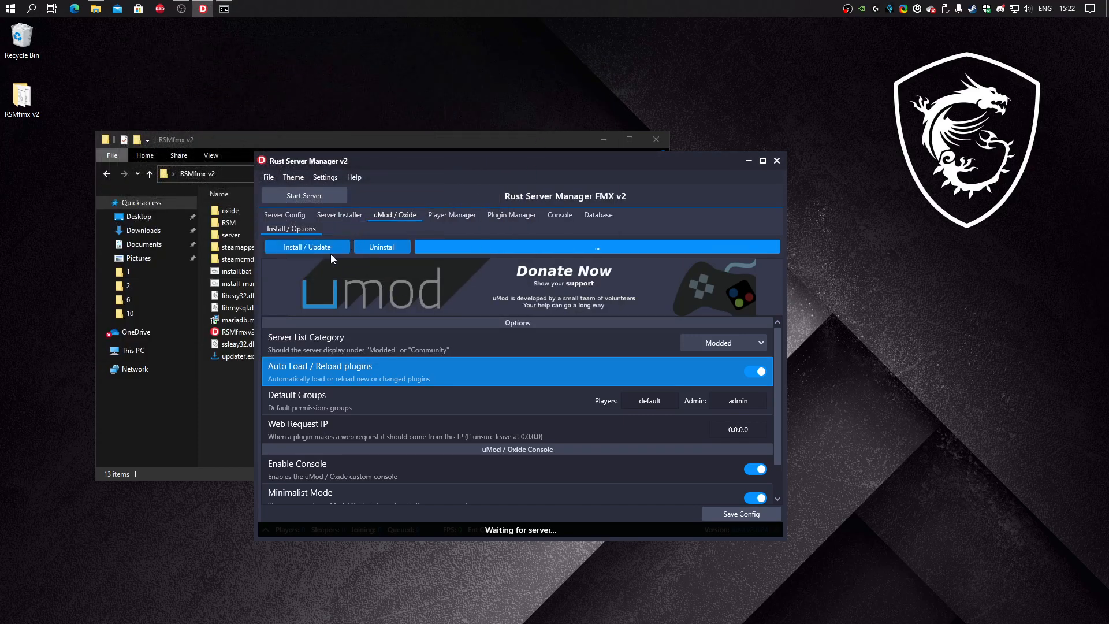
{"action": "left_click", "coordinate": [224, 9]}
{"action": "left_click", "coordinate": [617, 179]}
{"action": "left_click", "coordinate": [314, 351]}
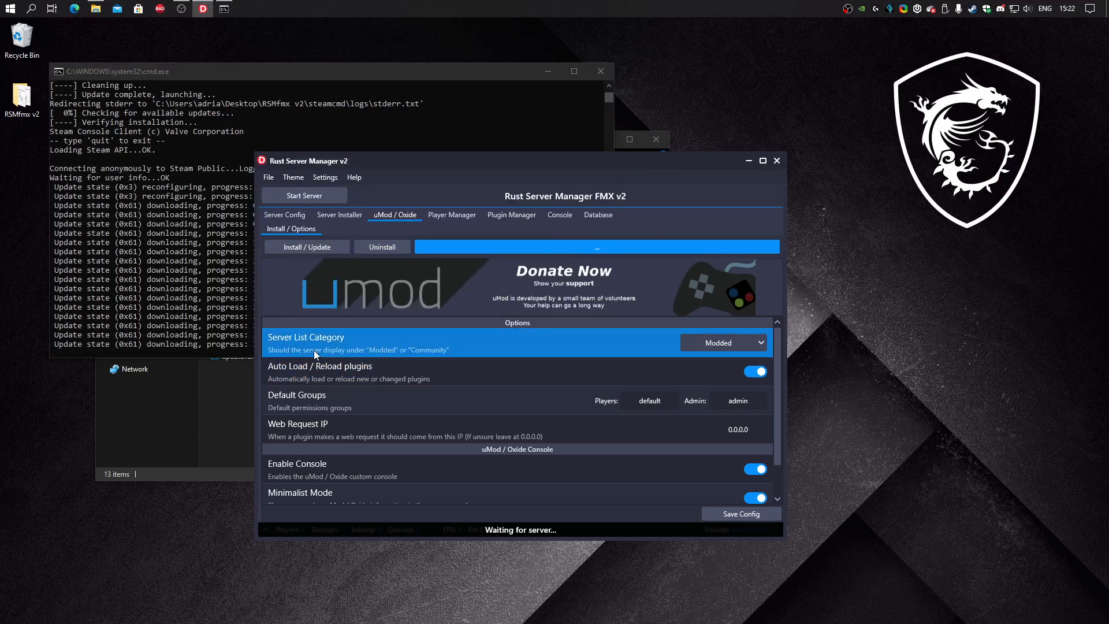
- Try the Community option for the server list category, and set the category back to Modded
{"action": "left_click", "coordinate": [693, 349]}
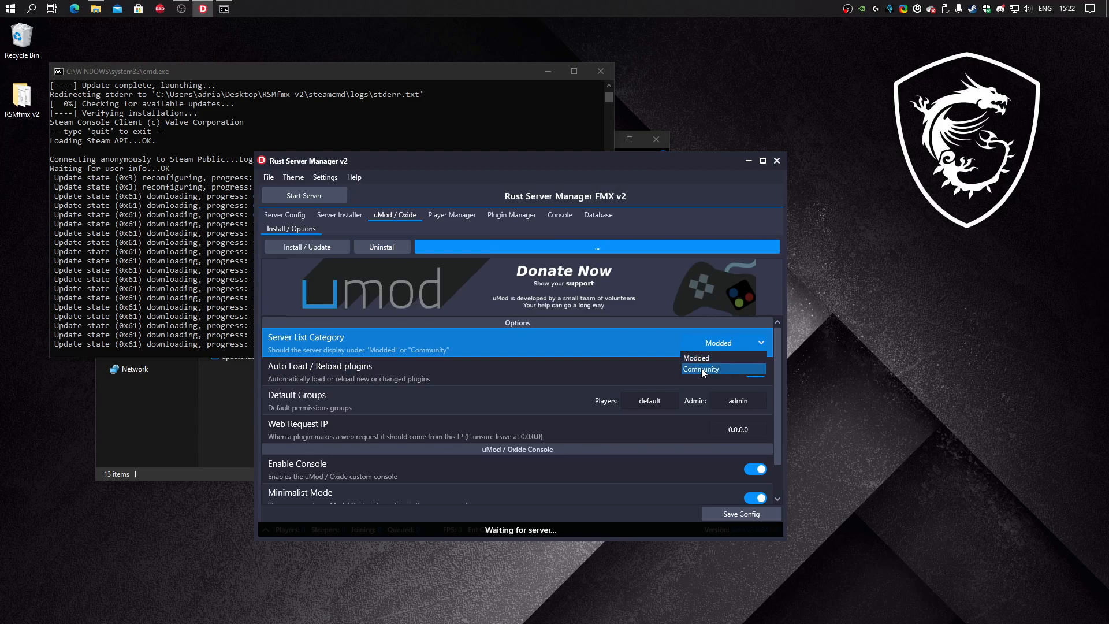
{"action": "left_click", "coordinate": [705, 369]}
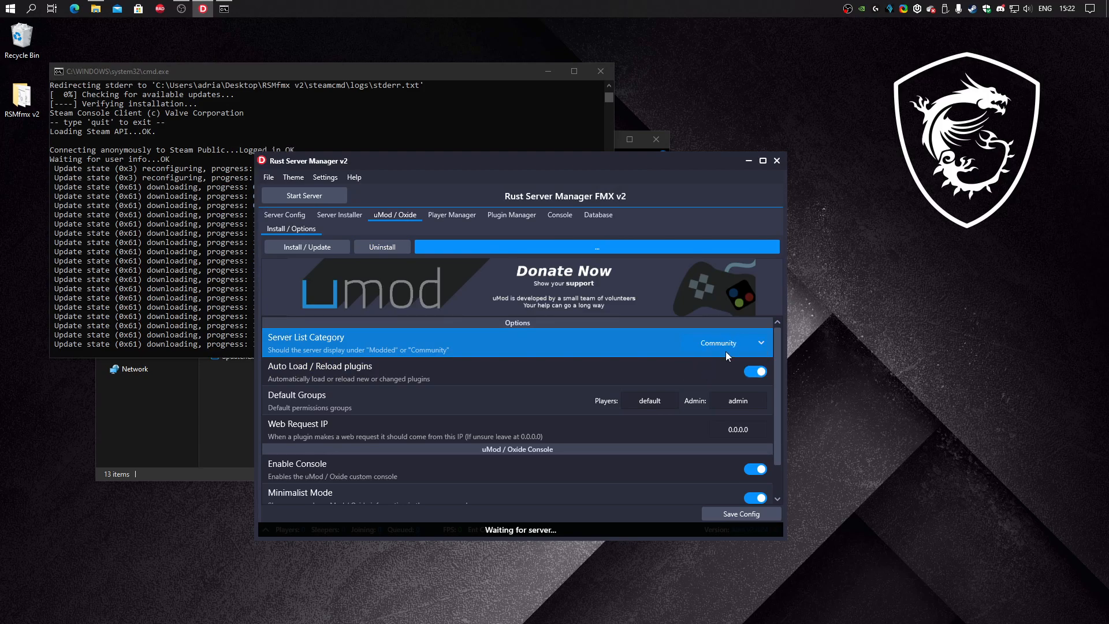
{"action": "left_click", "coordinate": [714, 346]}
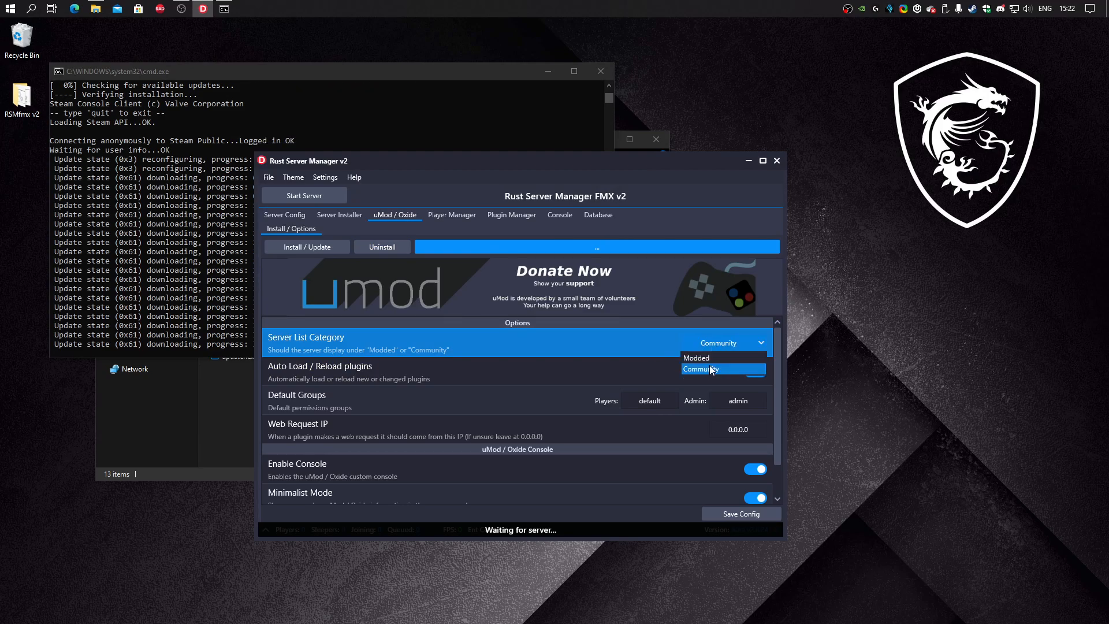
{"action": "left_click", "coordinate": [712, 370]}
{"action": "left_click", "coordinate": [723, 347]}
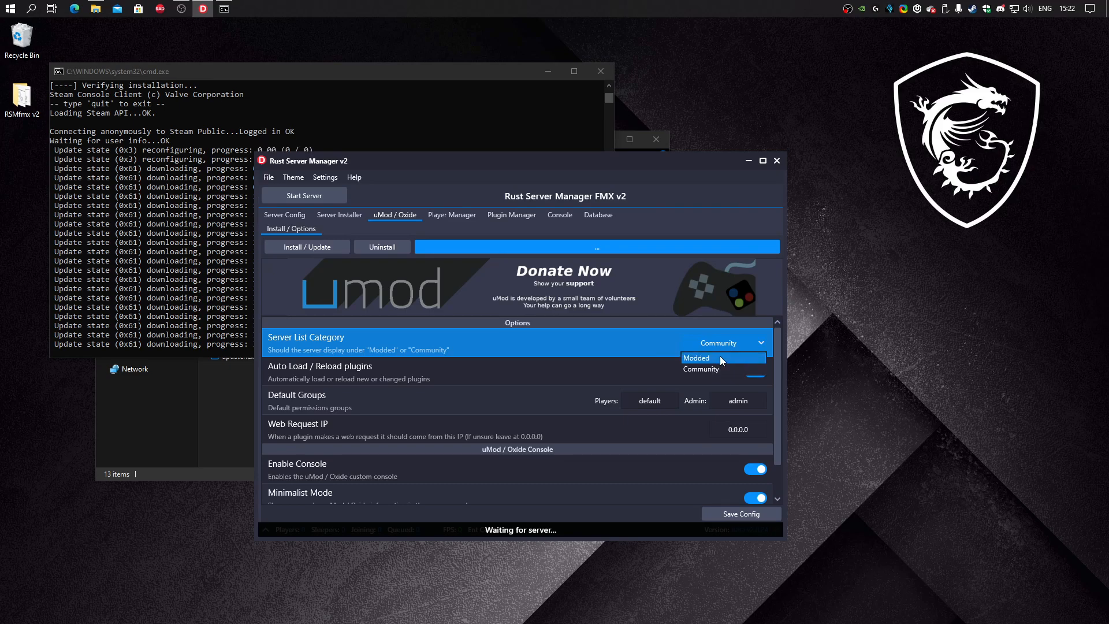
{"action": "left_click", "coordinate": [720, 357]}
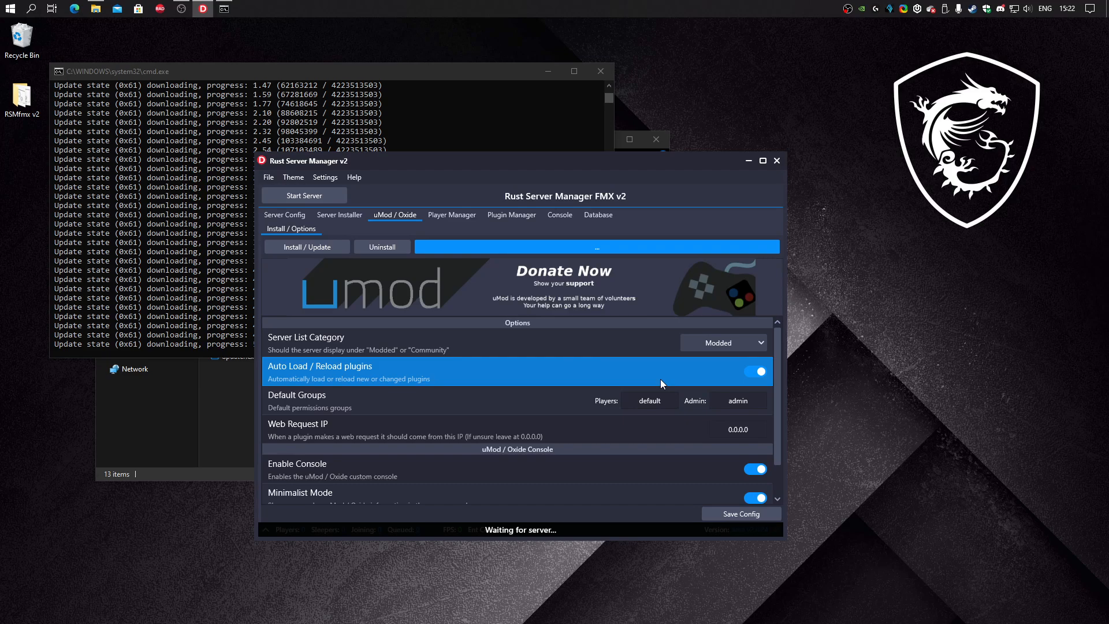
- Examine the default permission groups for players and admins without changing their names
{"action": "left_click", "coordinate": [397, 398]}
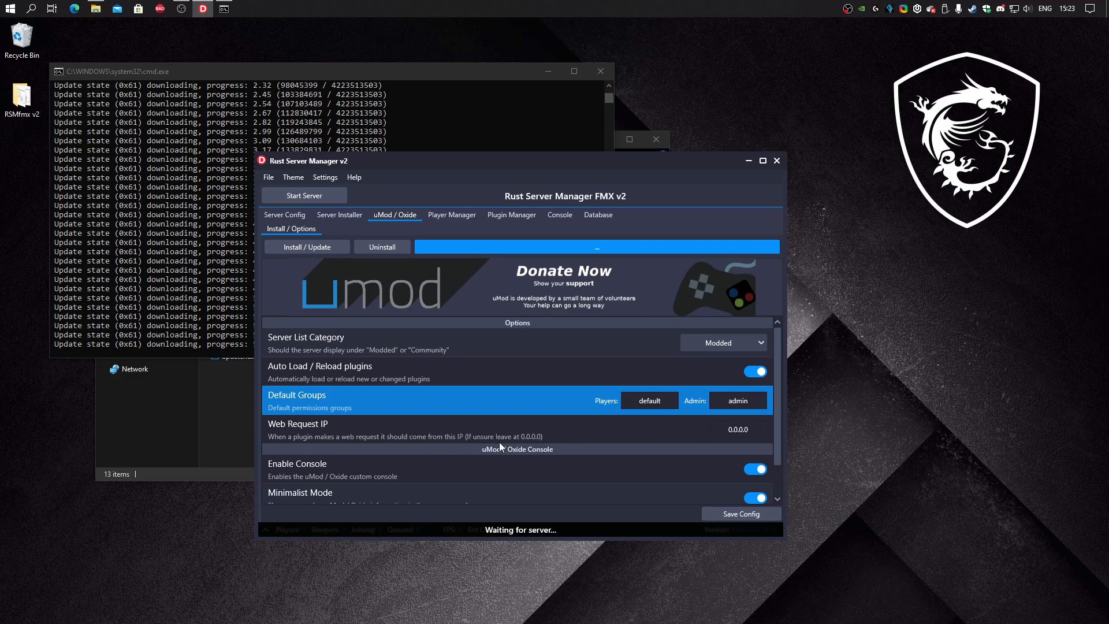
{"action": "left_click", "coordinate": [640, 401]}
{"action": "left_click", "coordinate": [664, 400]}
{"action": "left_click", "coordinate": [760, 403]}
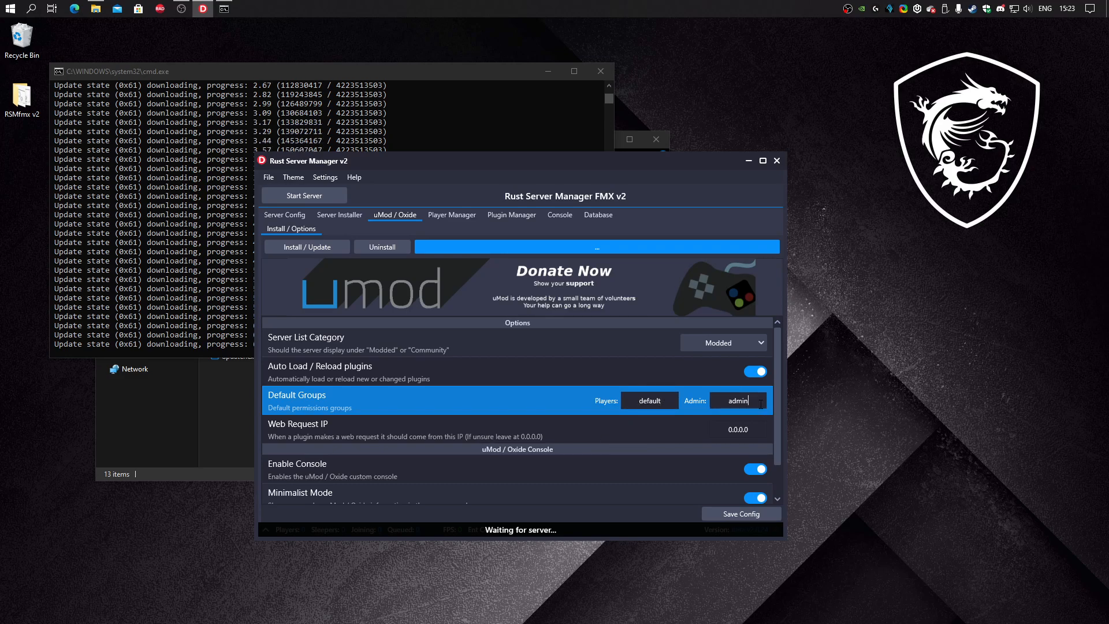
{"action": "left_click", "coordinate": [669, 403]}
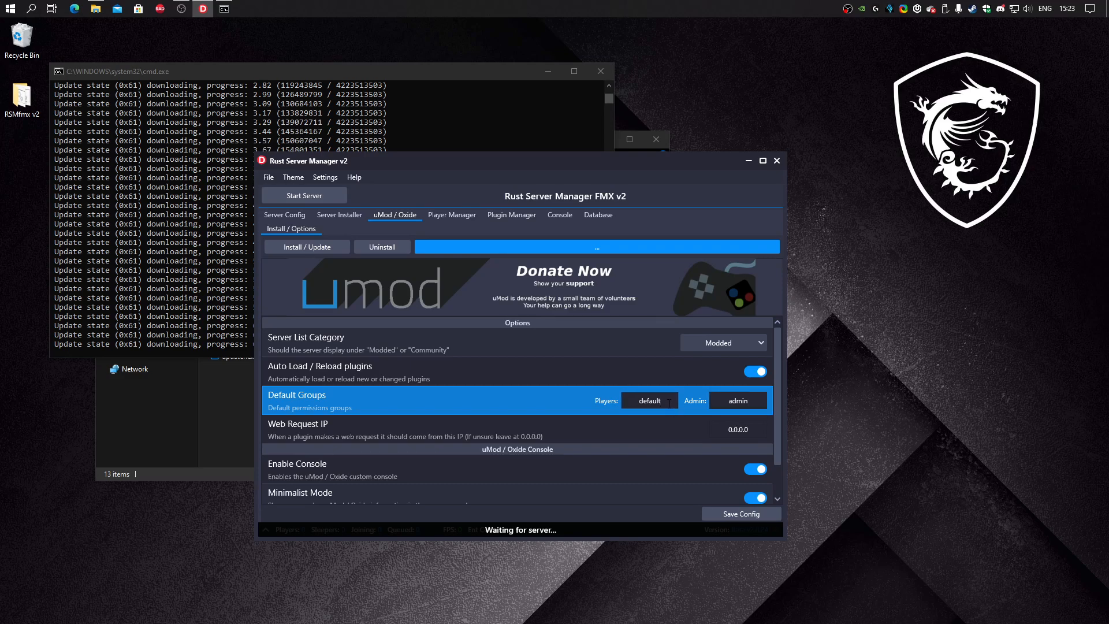
{"action": "left_click_drag", "start_coordinate": [668, 404], "coordinate": [628, 396]}
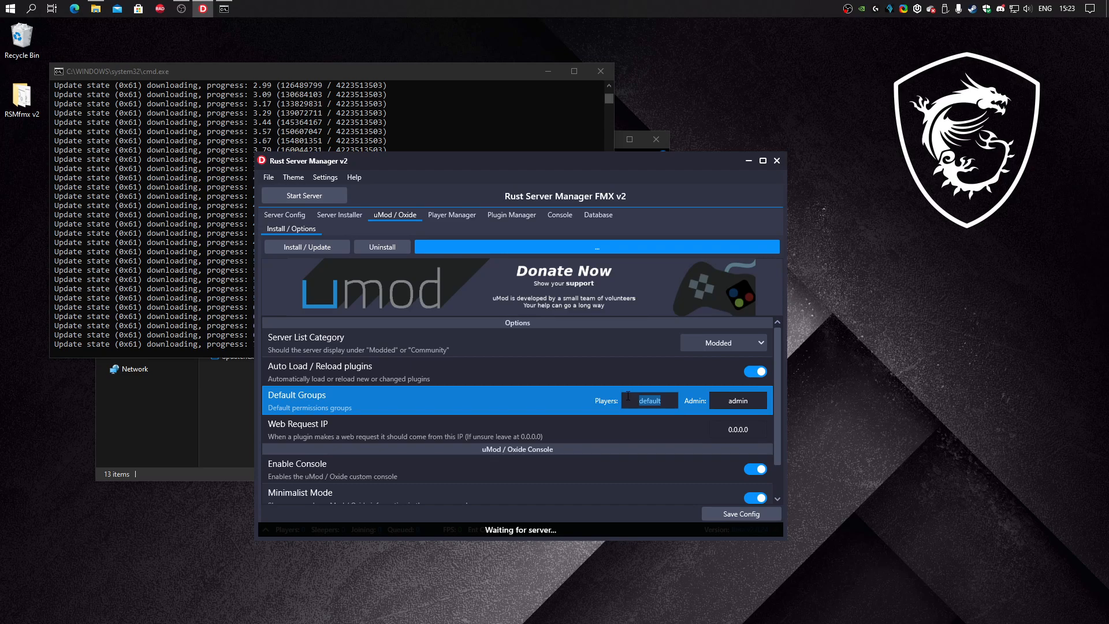
{"action": "left_click", "coordinate": [719, 404]}
{"action": "left_click_drag", "start_coordinate": [751, 402], "coordinate": [710, 398]}
{"action": "left_click", "coordinate": [757, 403]}
{"action": "left_click", "coordinate": [718, 398]}
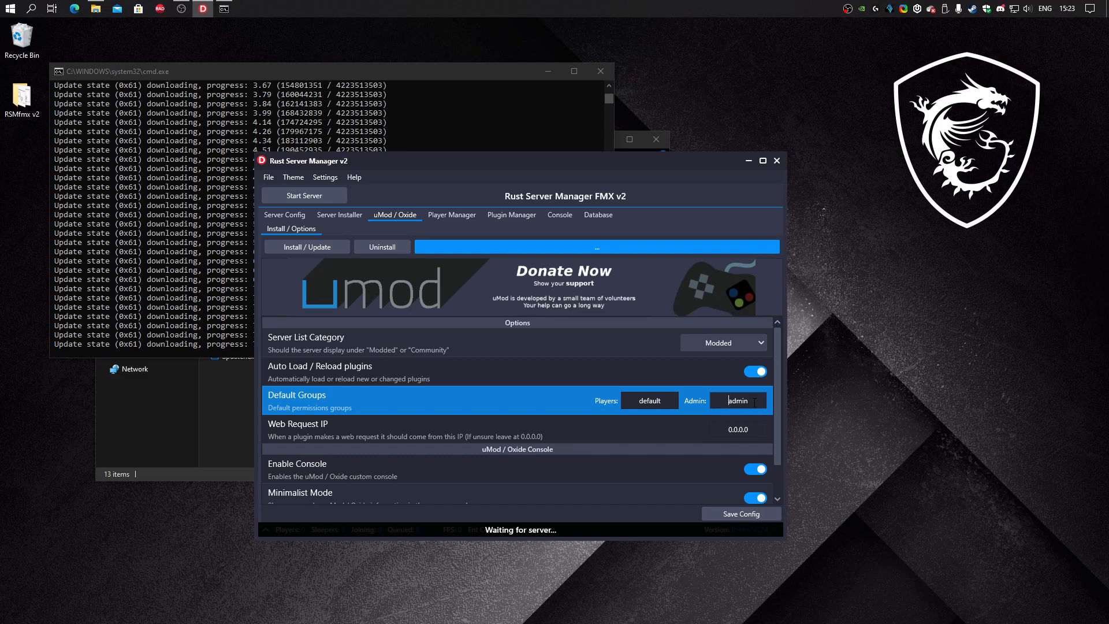
{"action": "left_click_drag", "start_coordinate": [752, 400], "coordinate": [720, 401]}
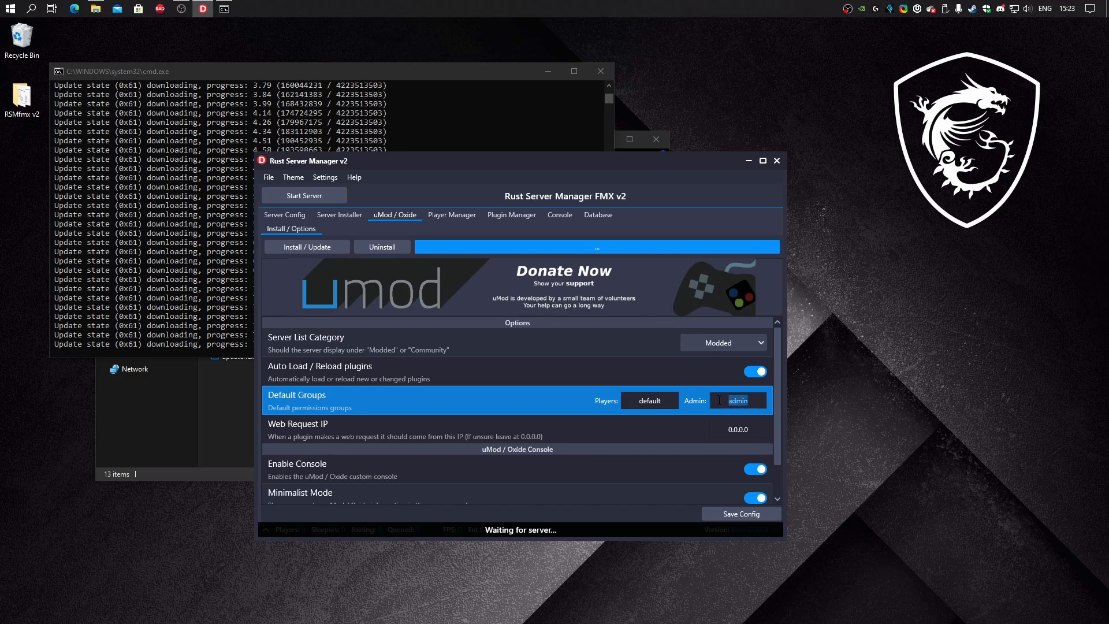
{"action": "left_click", "coordinate": [604, 418]}
- Review the web request IP and the uMod / Oxide console options, including Minimalist Mode and the status bar
{"action": "scroll", "coordinate": [622, 414], "scroll_direction": "down", "scroll_amount": 1}
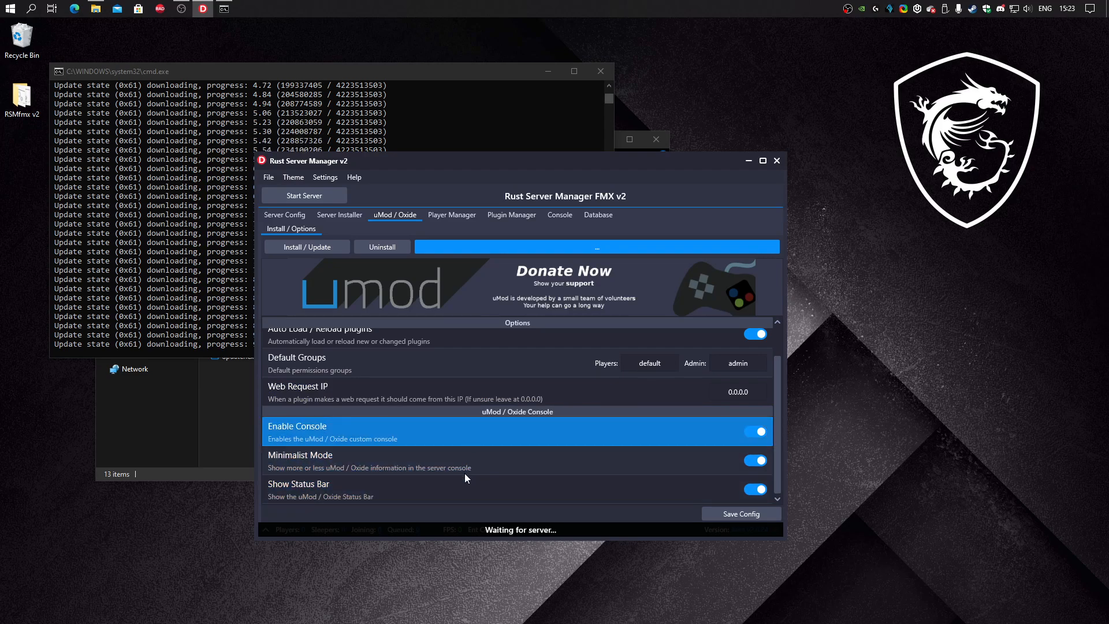
{"action": "scroll", "coordinate": [448, 459], "scroll_direction": "up", "scroll_amount": 1}
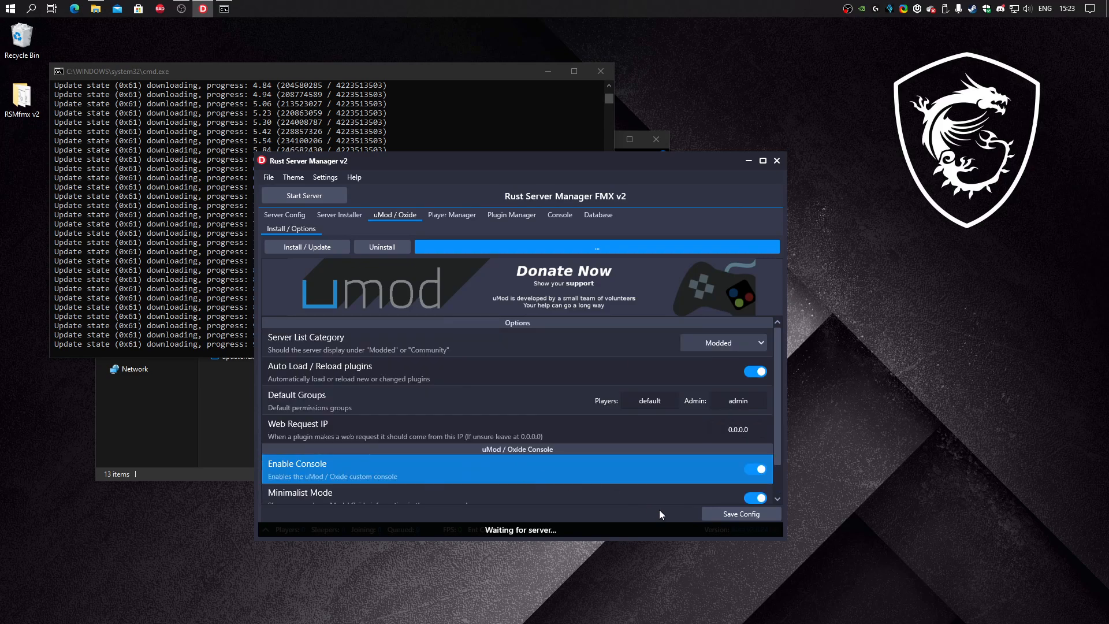
{"action": "scroll", "coordinate": [623, 494], "scroll_direction": "down", "scroll_amount": 1}
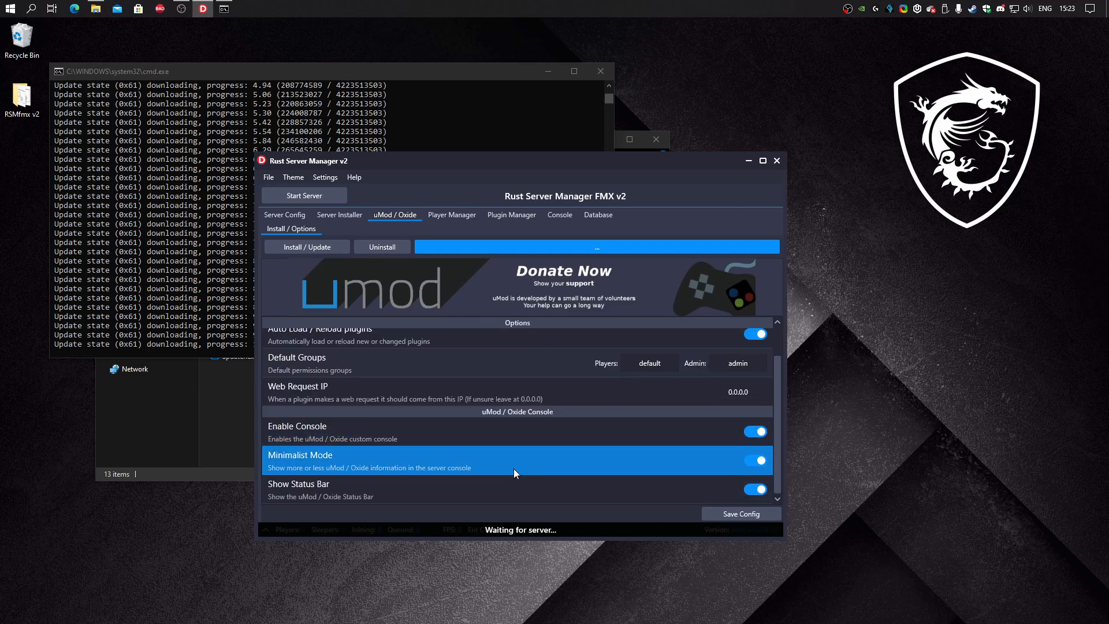
- Look through the Player Manager's sleepers, bans, muted players and recording demos lists, and return to the online players
{"action": "left_click", "coordinate": [451, 214]}
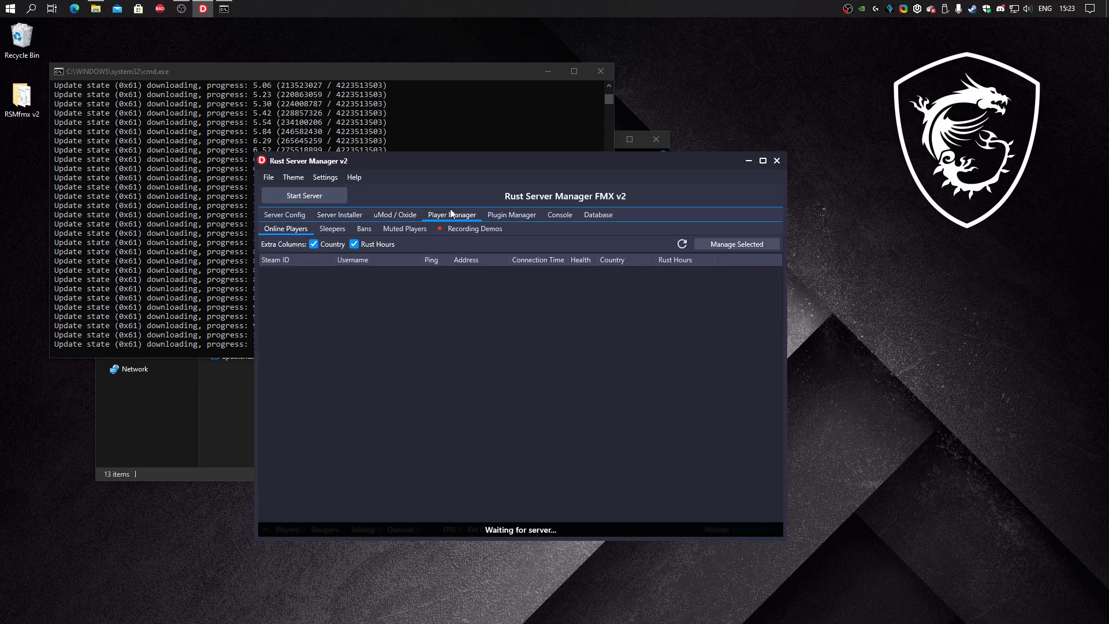
{"action": "left_click", "coordinate": [336, 231]}
{"action": "left_click", "coordinate": [363, 230]}
{"action": "left_click", "coordinate": [404, 230]}
{"action": "left_click", "coordinate": [470, 230]}
{"action": "left_click", "coordinate": [305, 231]}
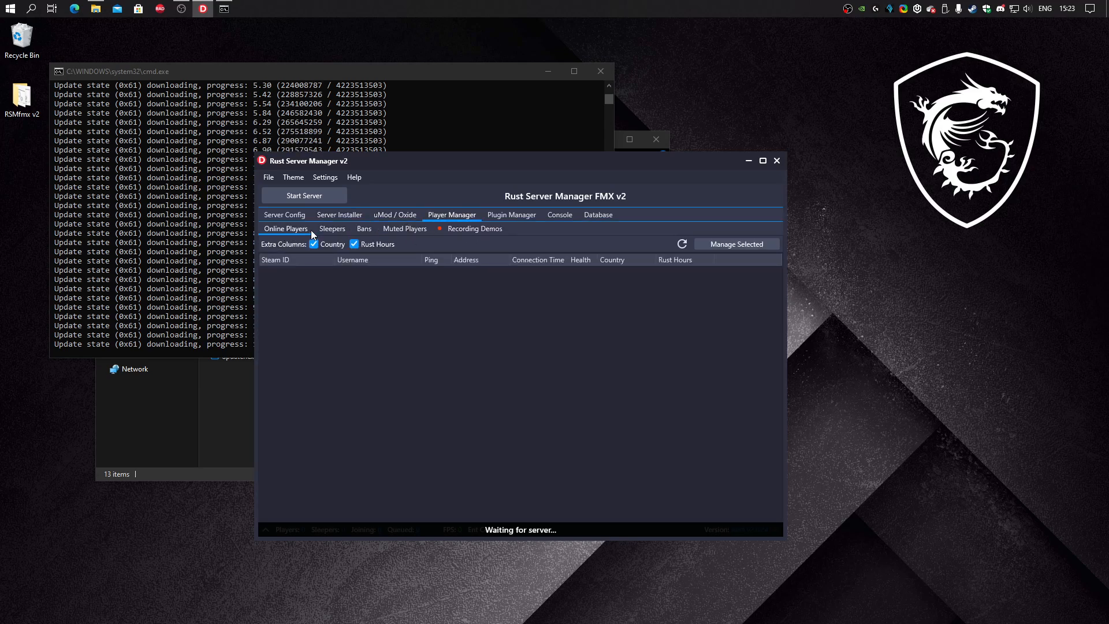
- Move the manager window aside, inspect the Steam field in the API Keys settings, and close them without entering a key
{"action": "left_click_drag", "start_coordinate": [433, 164], "coordinate": [592, 158]}
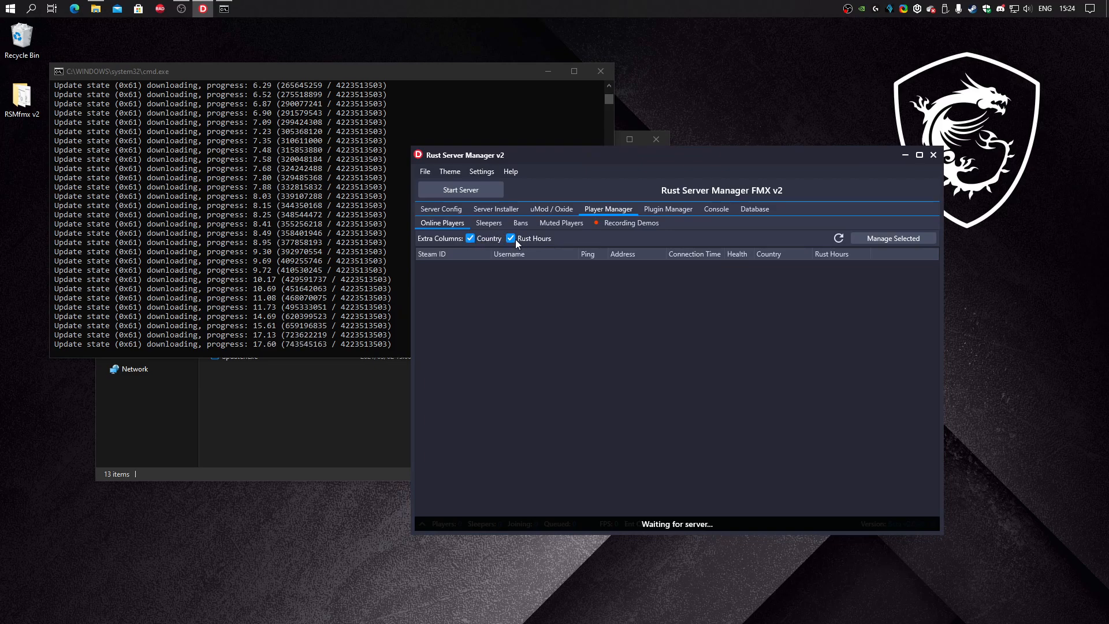
{"action": "left_click", "coordinate": [481, 172]}
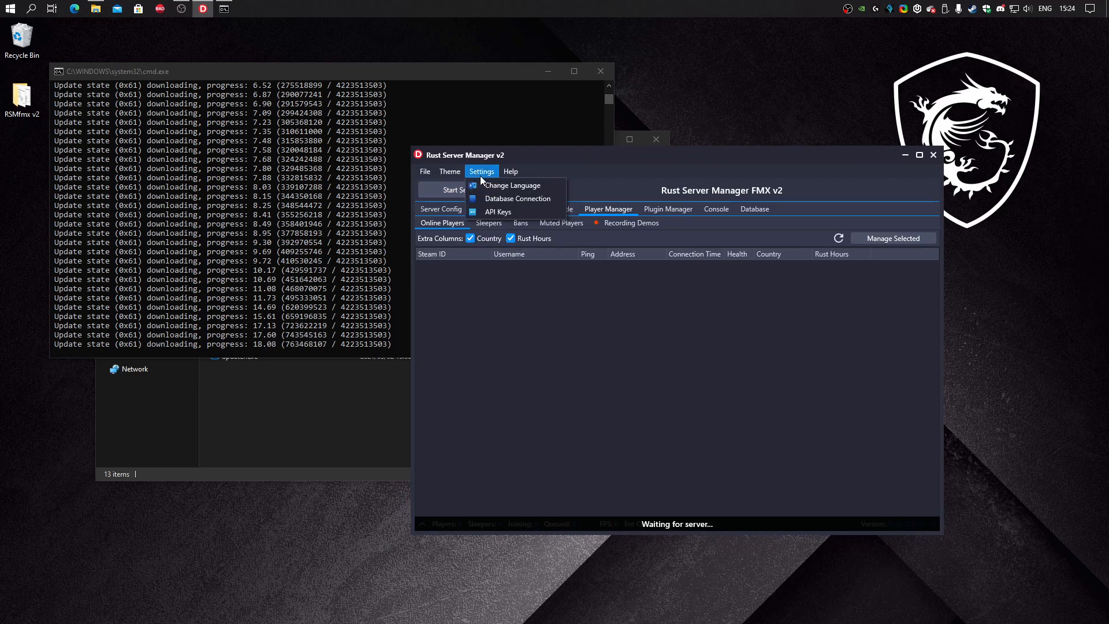
{"action": "left_click", "coordinate": [498, 212]}
{"action": "left_click", "coordinate": [668, 345]}
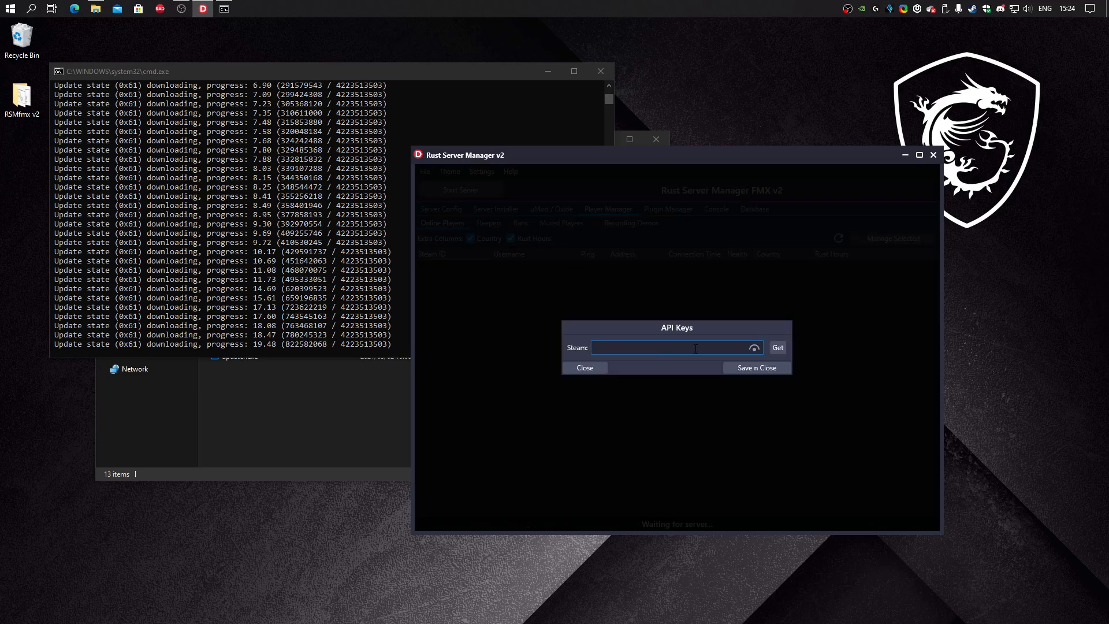
{"action": "left_click", "coordinate": [586, 368]}
{"action": "left_click", "coordinate": [482, 172]}
{"action": "left_click", "coordinate": [499, 213]}
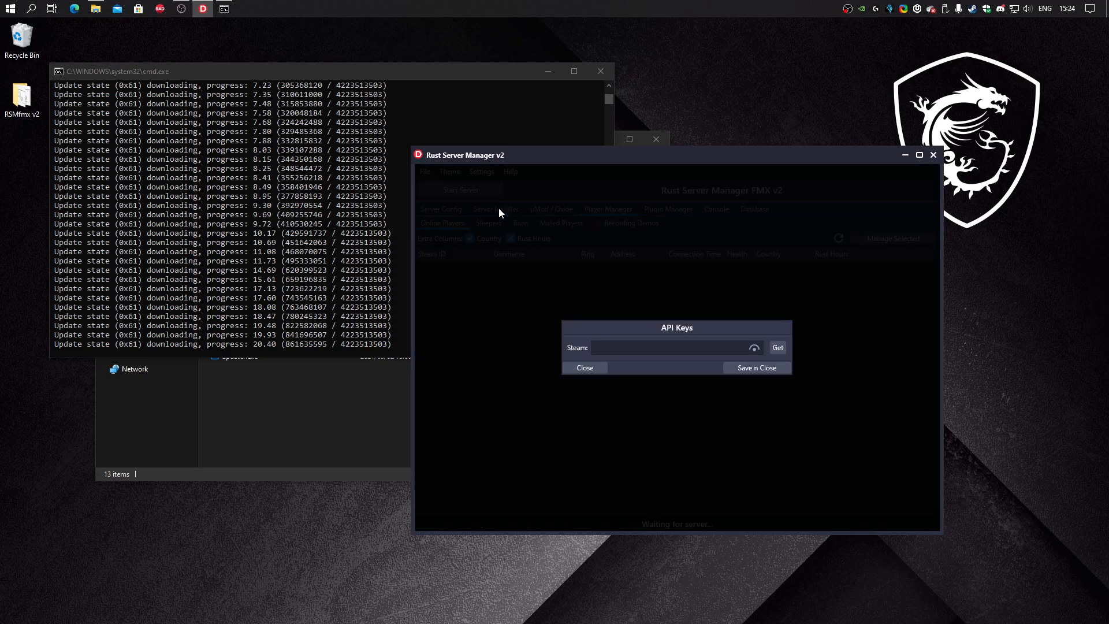
{"action": "left_click", "coordinate": [595, 380]}
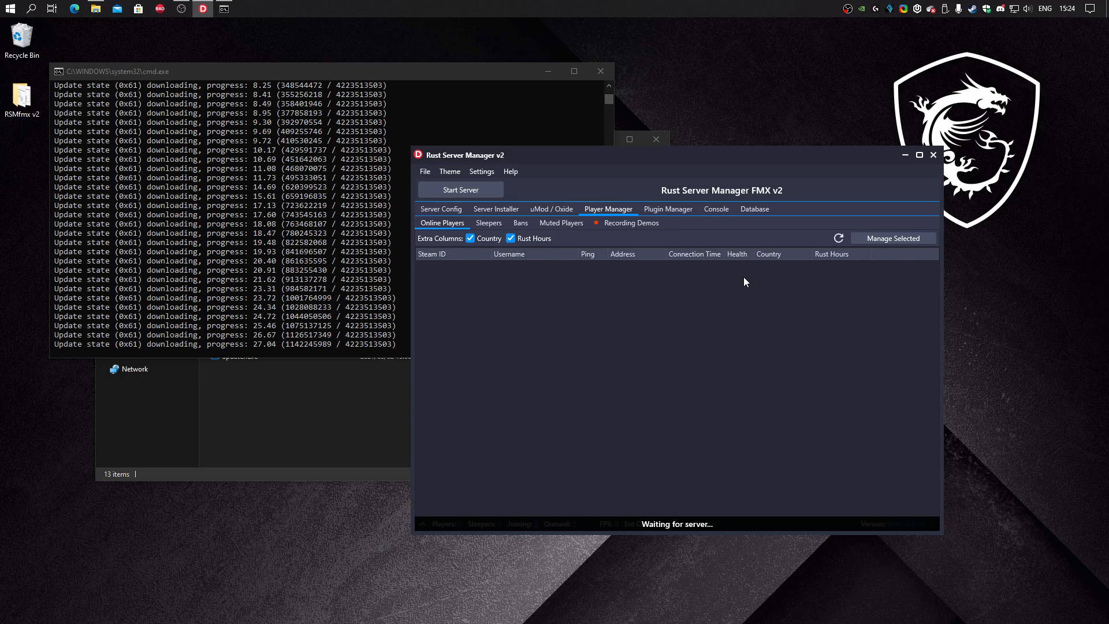
- Widen the Health column of the online players list, and review the Sleepers and Bans lists
{"action": "mouse_move", "coordinate": [754, 254]}
{"action": "left_mouse_down"}
{"action": "mouse_move", "coordinate": [765, 254]}
{"action": "mouse_move", "coordinate": [738, 254]}
{"action": "mouse_move", "coordinate": [796, 256]}
{"action": "left_mouse_up"}
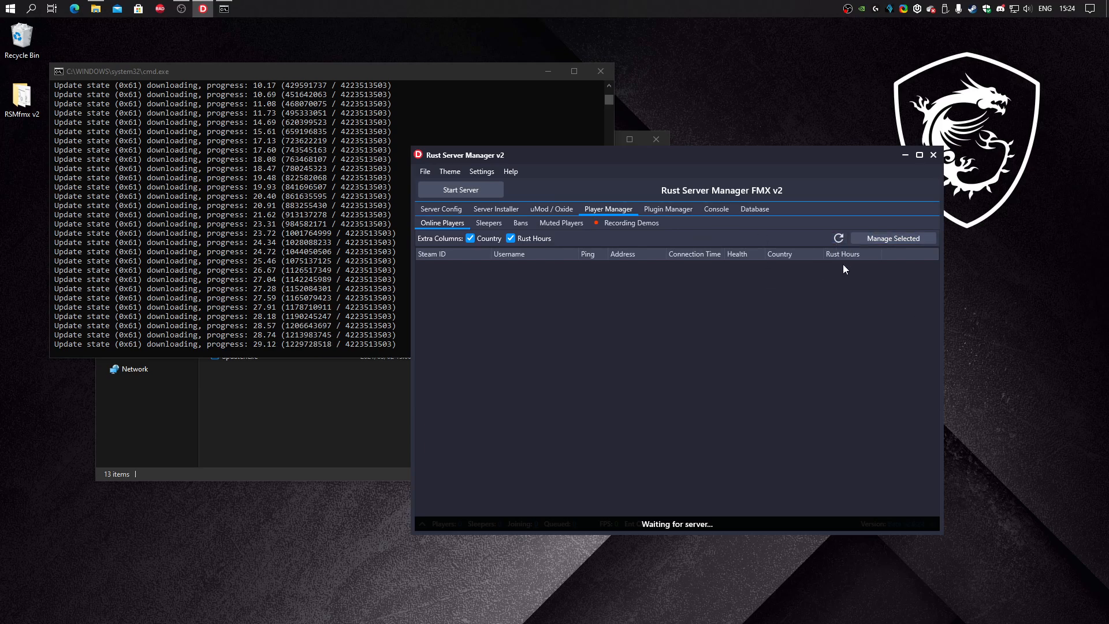
{"action": "left_click", "coordinate": [917, 242]}
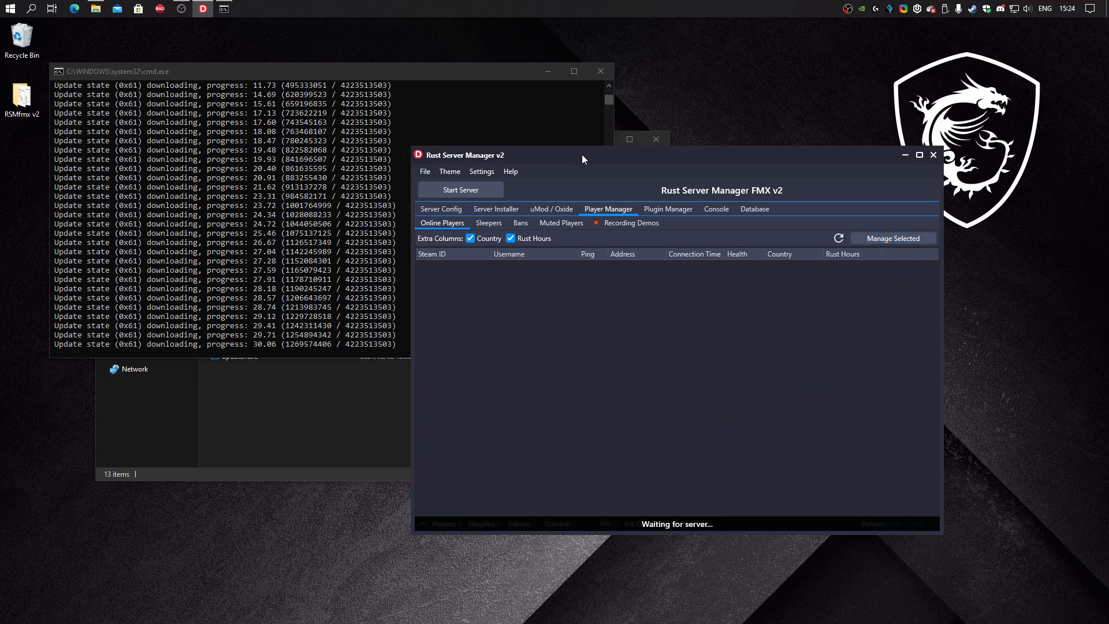
{"action": "left_click", "coordinate": [490, 223]}
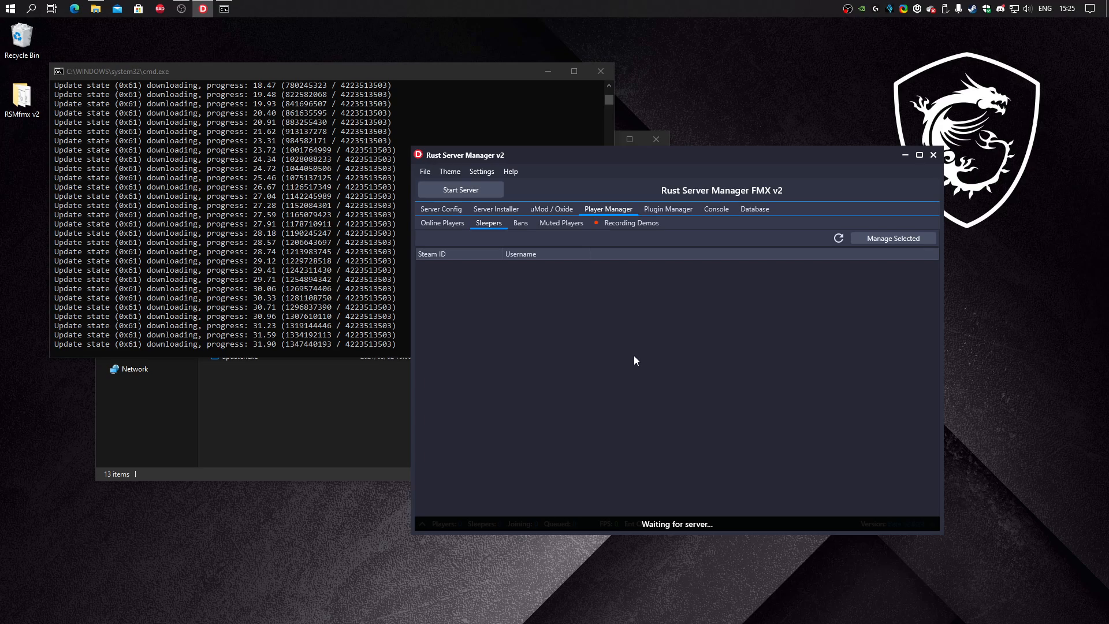
{"action": "left_click", "coordinate": [522, 224]}
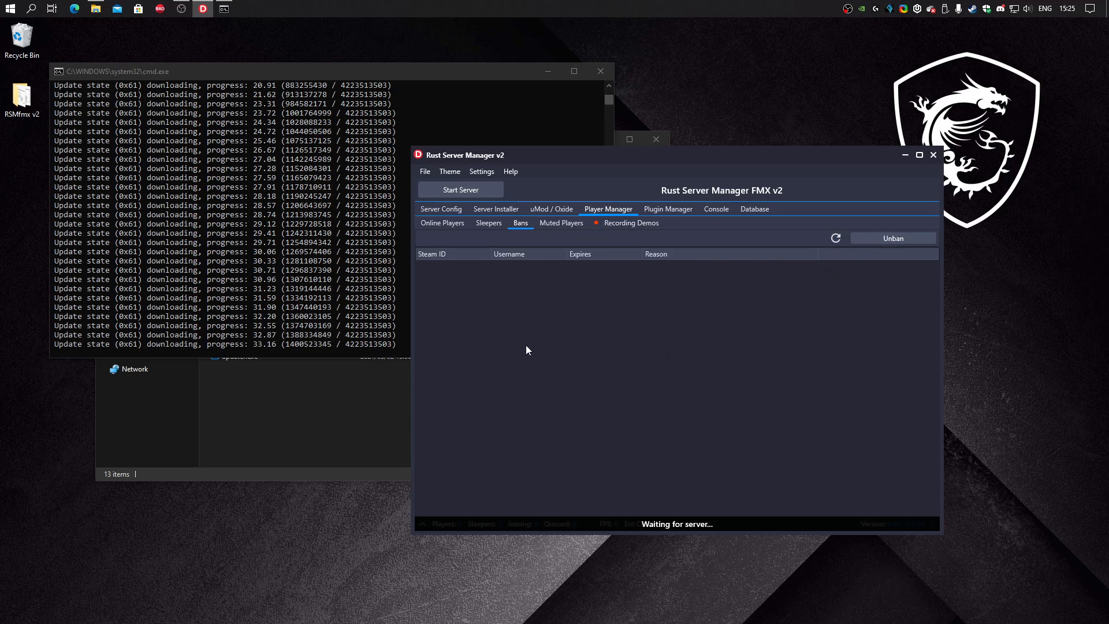
- Look over the unban option for bans, the Muted Players list with its unmute option, and the Recording Demos list
{"action": "left_click", "coordinate": [894, 240]}
{"action": "left_click", "coordinate": [563, 223]}
{"action": "left_click", "coordinate": [484, 274]}
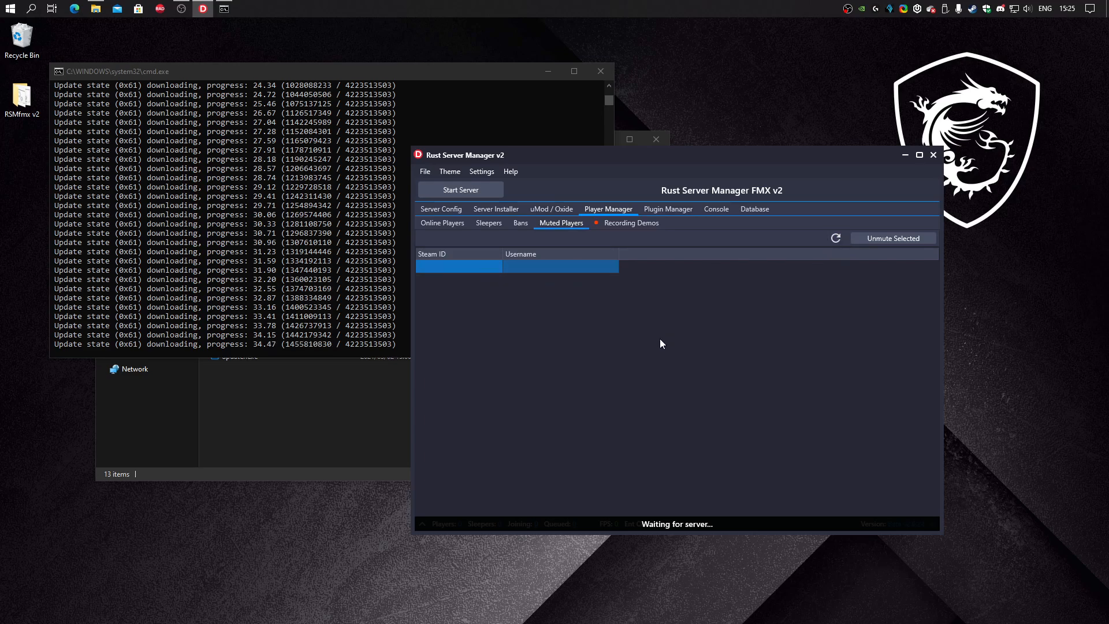
{"action": "left_click", "coordinate": [899, 237]}
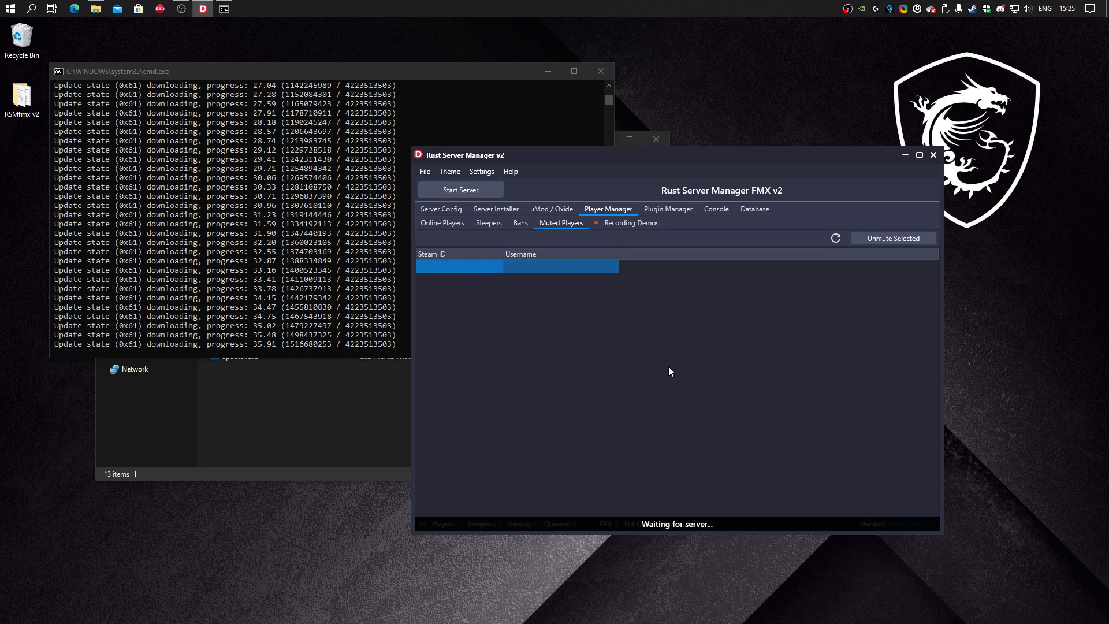
{"action": "left_click", "coordinate": [638, 225]}
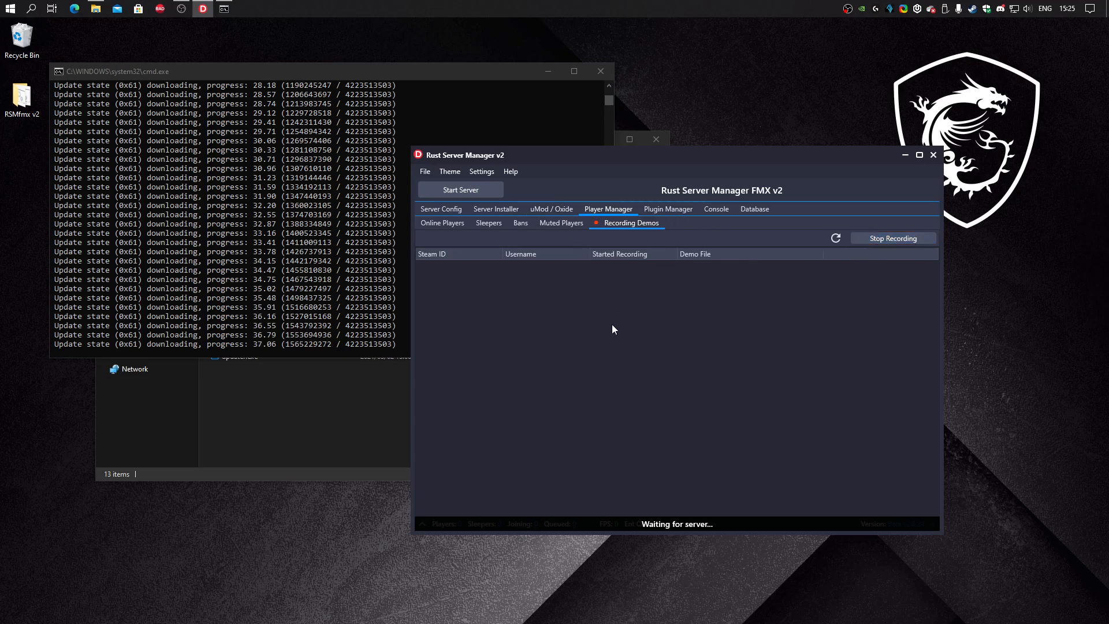
- Open the Plugin Manager's installer, move the manager window clear, and browse the extensions and the most downloaded plugins
{"action": "left_click", "coordinate": [677, 212]}
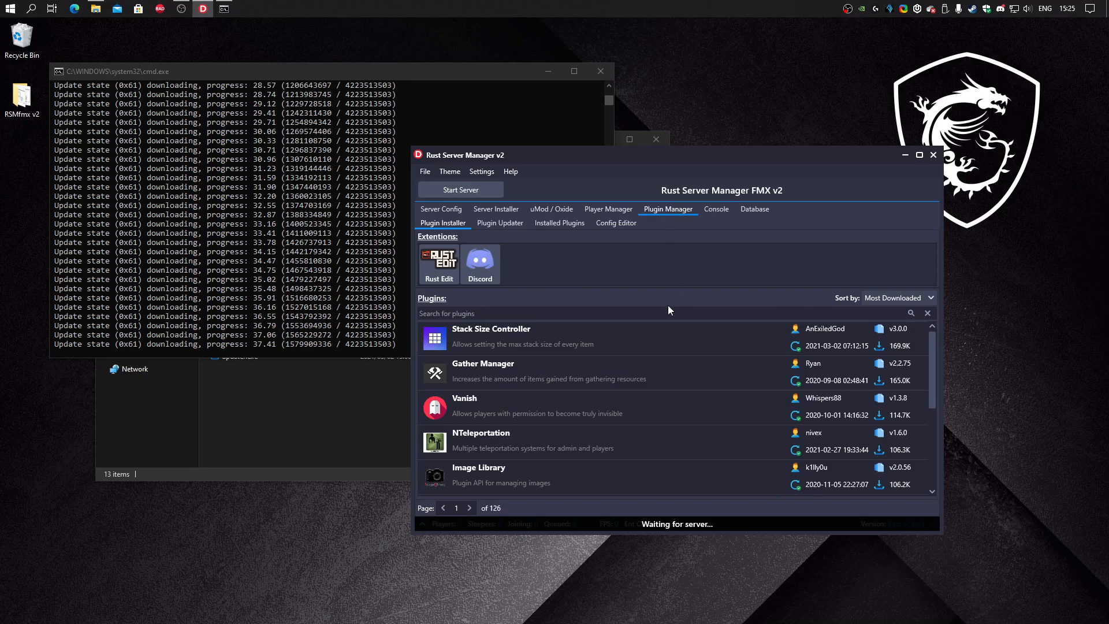
{"action": "left_click_drag", "start_coordinate": [677, 153], "coordinate": [740, 90]}
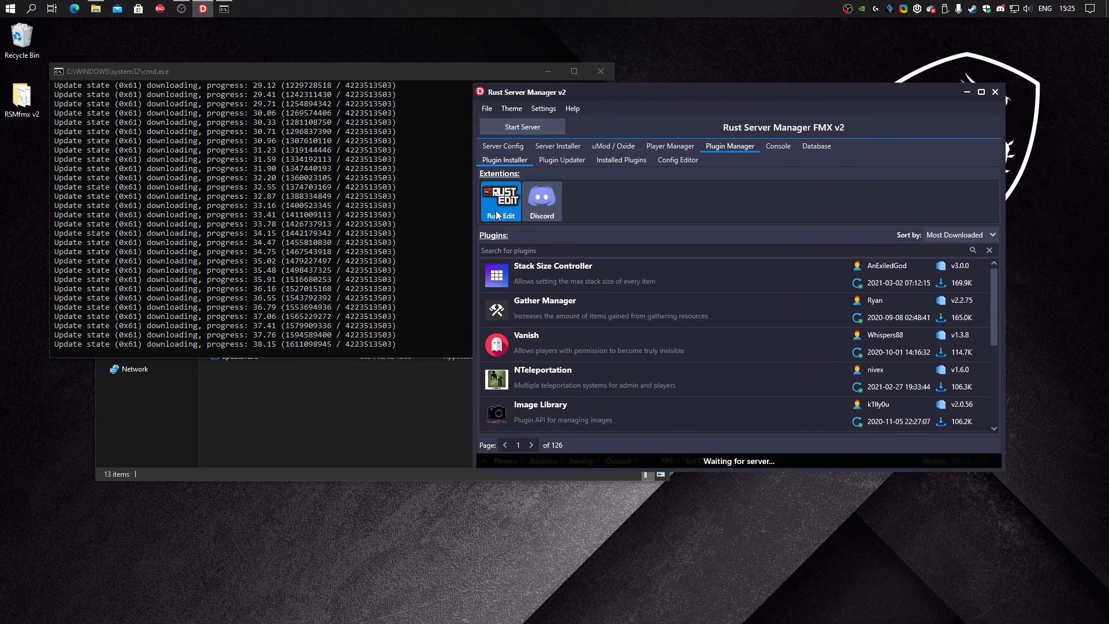
{"action": "scroll", "coordinate": [688, 333], "scroll_direction": "down", "scroll_amount": 5}
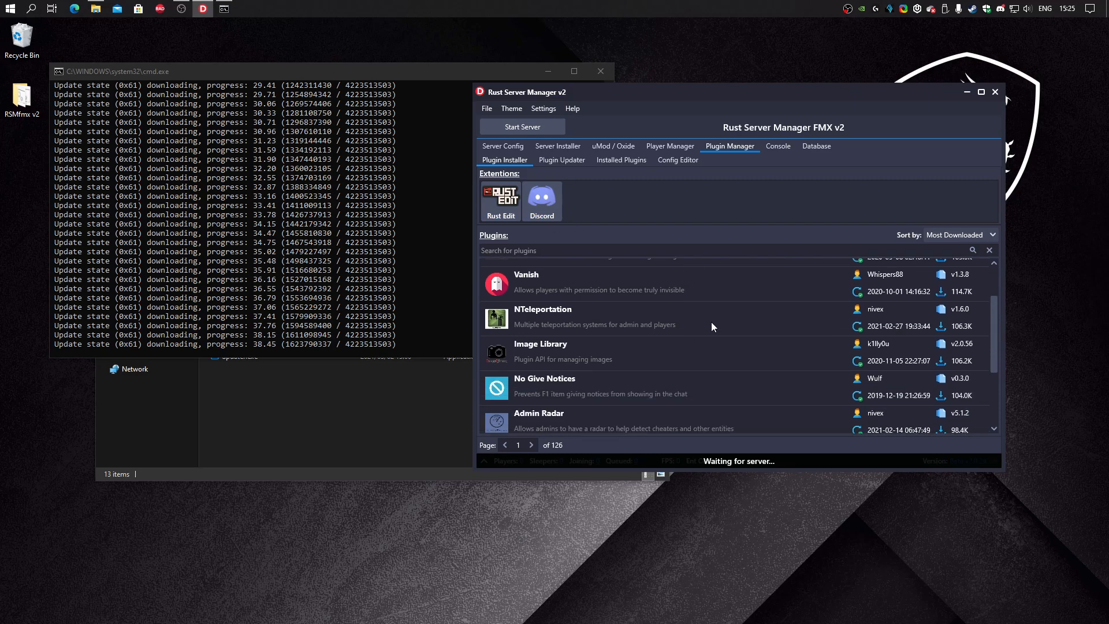
{"action": "scroll", "coordinate": [730, 303], "scroll_direction": "up", "scroll_amount": 4}
{"action": "scroll", "coordinate": [629, 356], "scroll_direction": "up", "scroll_amount": 1}
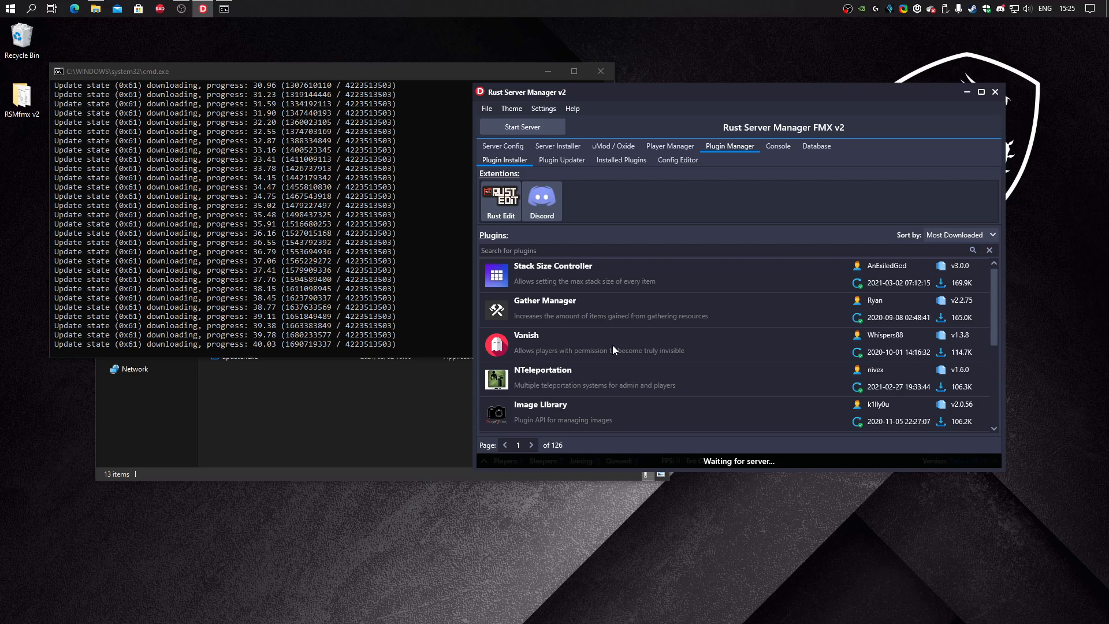
- Inspect the Gather Manager plugin, switching its version to 2.2.73 and back to 2.2.75 (Latest), and close it without installing
{"action": "left_click", "coordinate": [758, 312]}
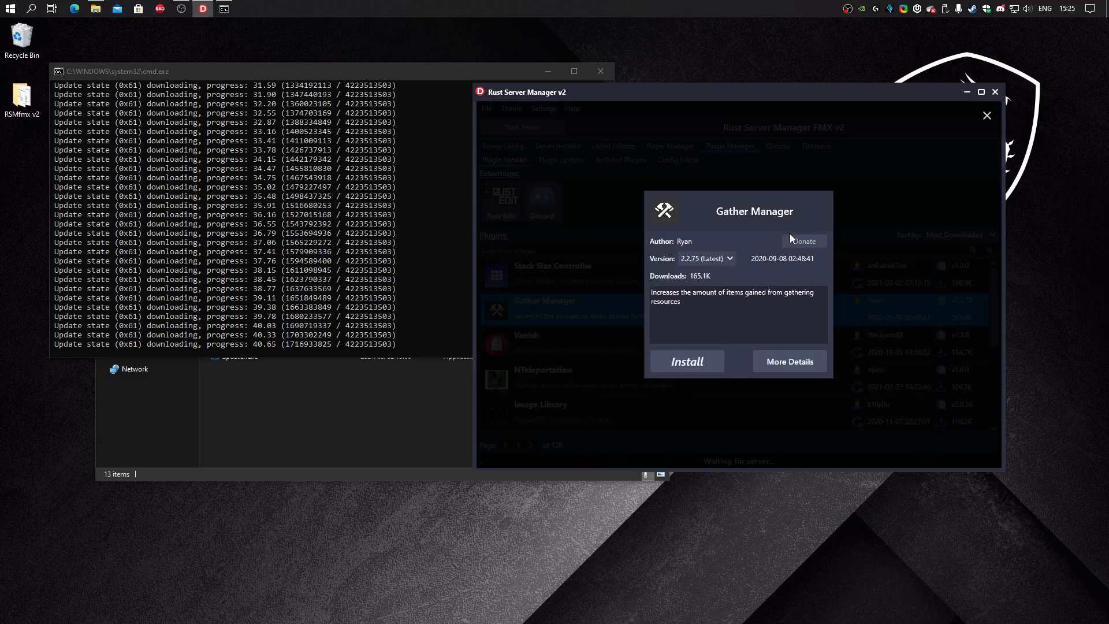
{"action": "left_click", "coordinate": [775, 318]}
{"action": "left_click", "coordinate": [706, 259]}
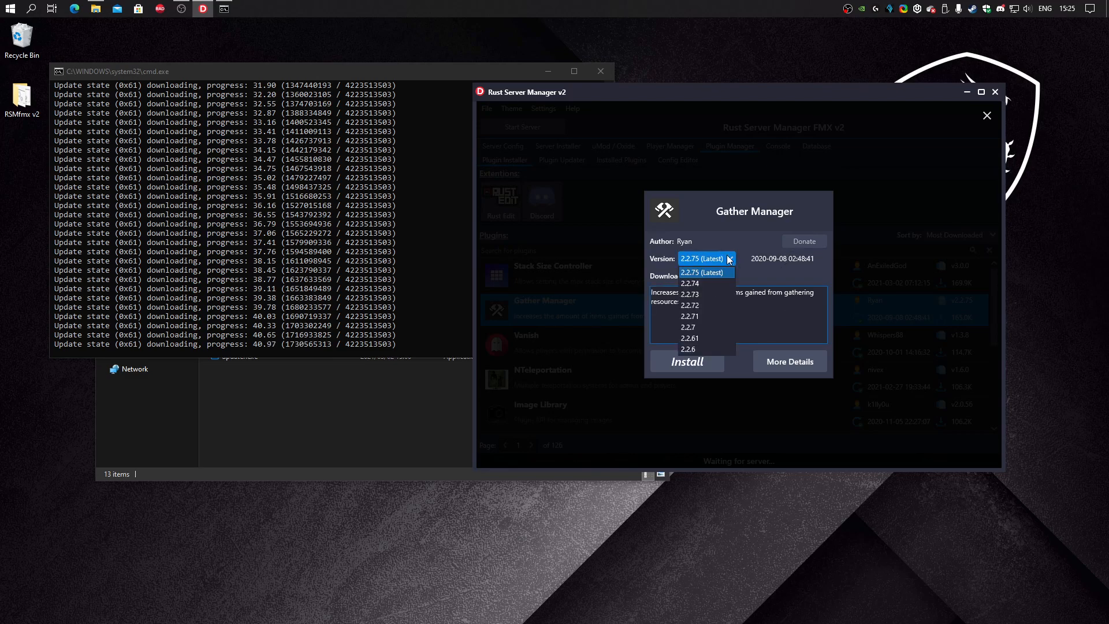
{"action": "left_click", "coordinate": [709, 298]}
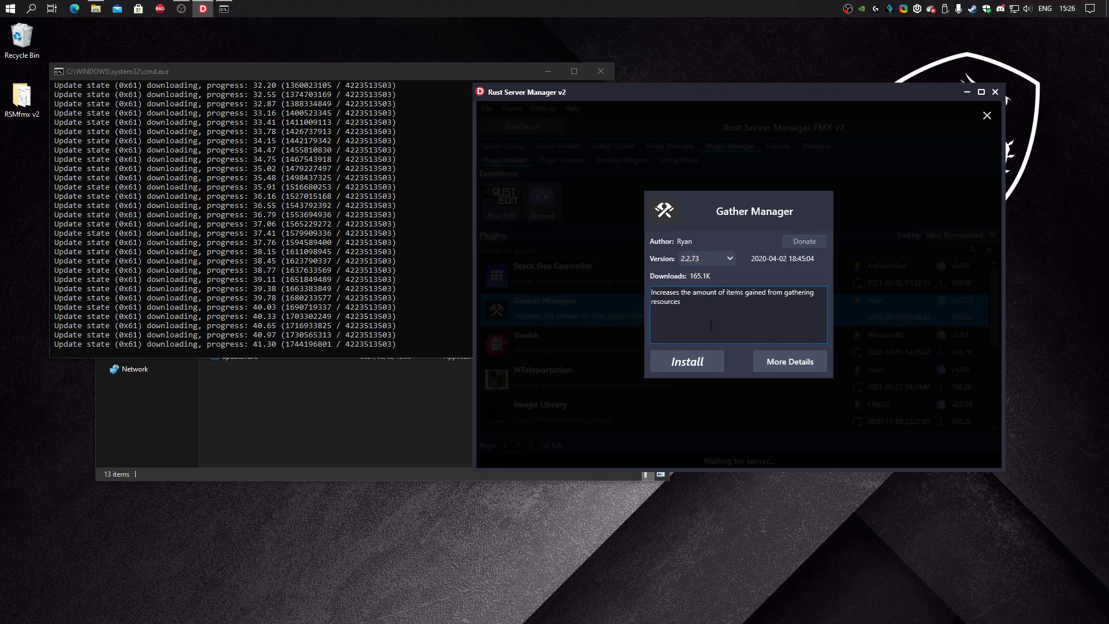
{"action": "left_click", "coordinate": [714, 258]}
{"action": "left_click", "coordinate": [694, 275]}
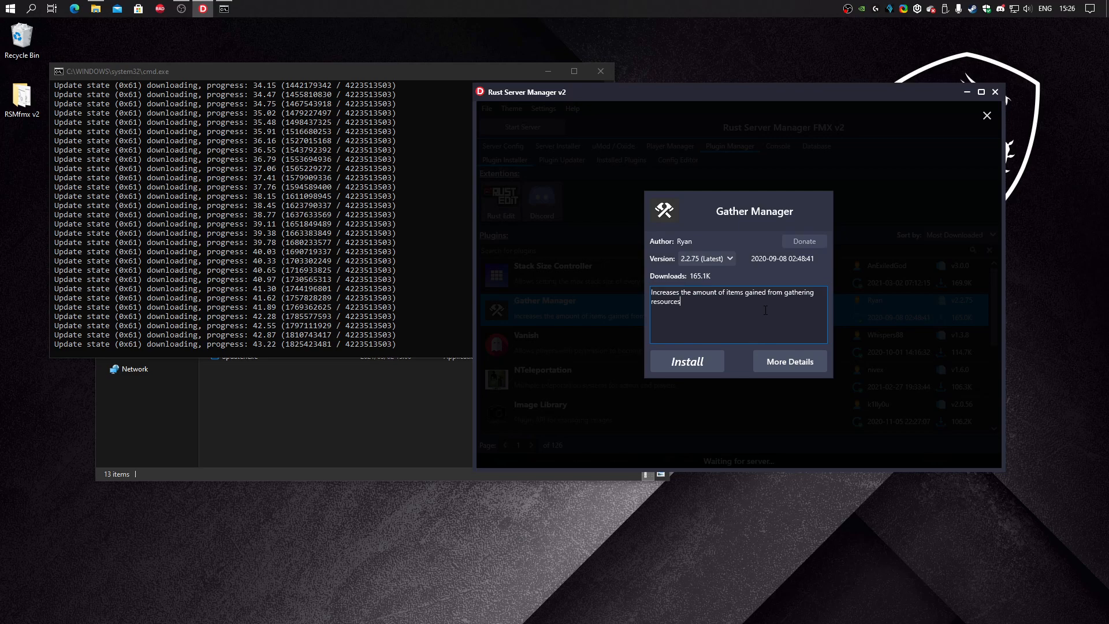
{"action": "left_click", "coordinate": [988, 115]}
- Inspect the Rust Edit and Discord extensions, including Discord's uMod web page, and cancel both without installing
{"action": "left_click", "coordinate": [492, 215]}
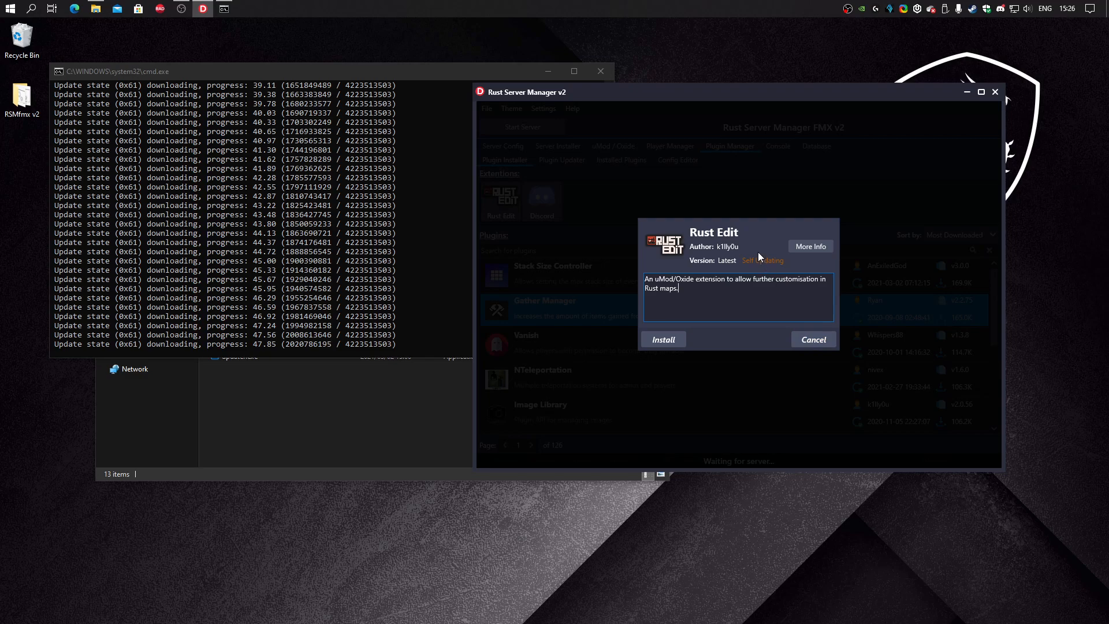
{"action": "left_click", "coordinate": [815, 341]}
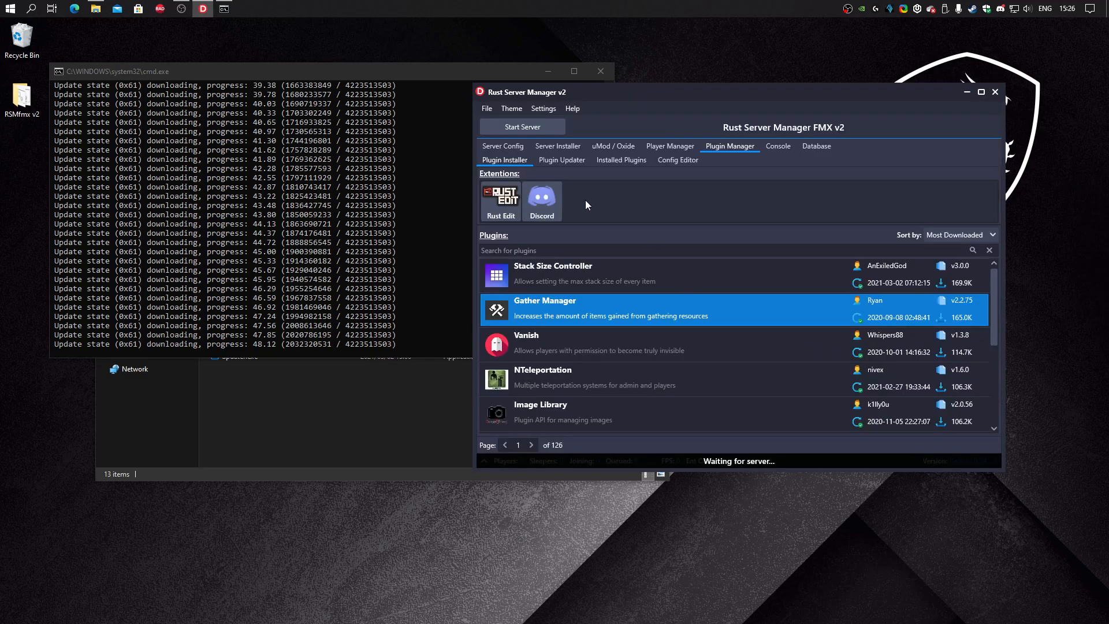
{"action": "left_click", "coordinate": [545, 207]}
{"action": "left_click", "coordinate": [774, 286]}
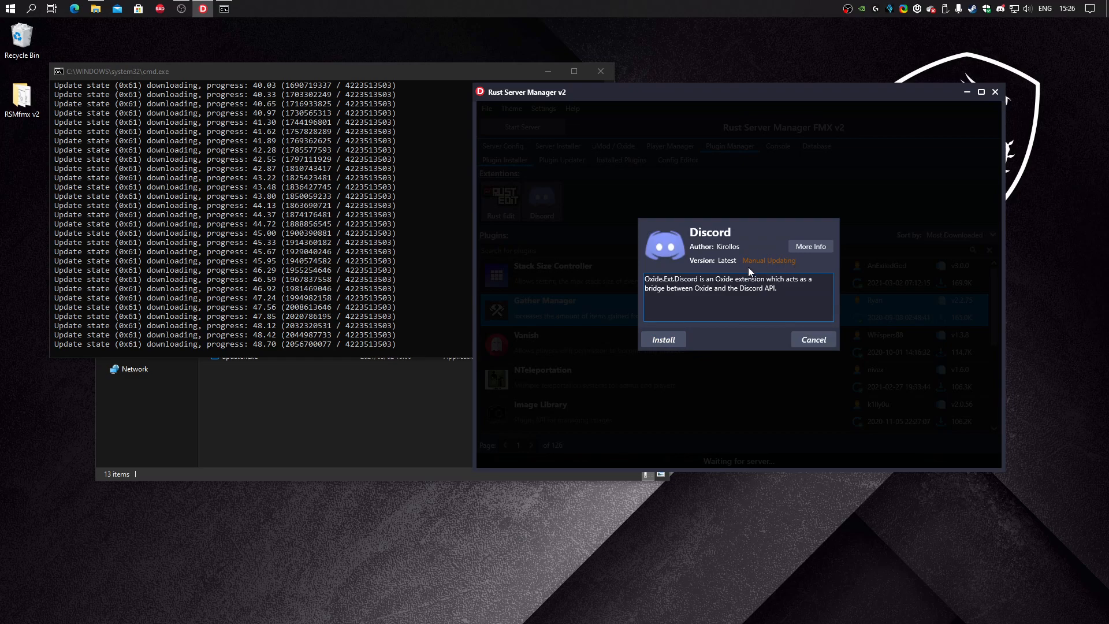
{"action": "left_click", "coordinate": [782, 315]}
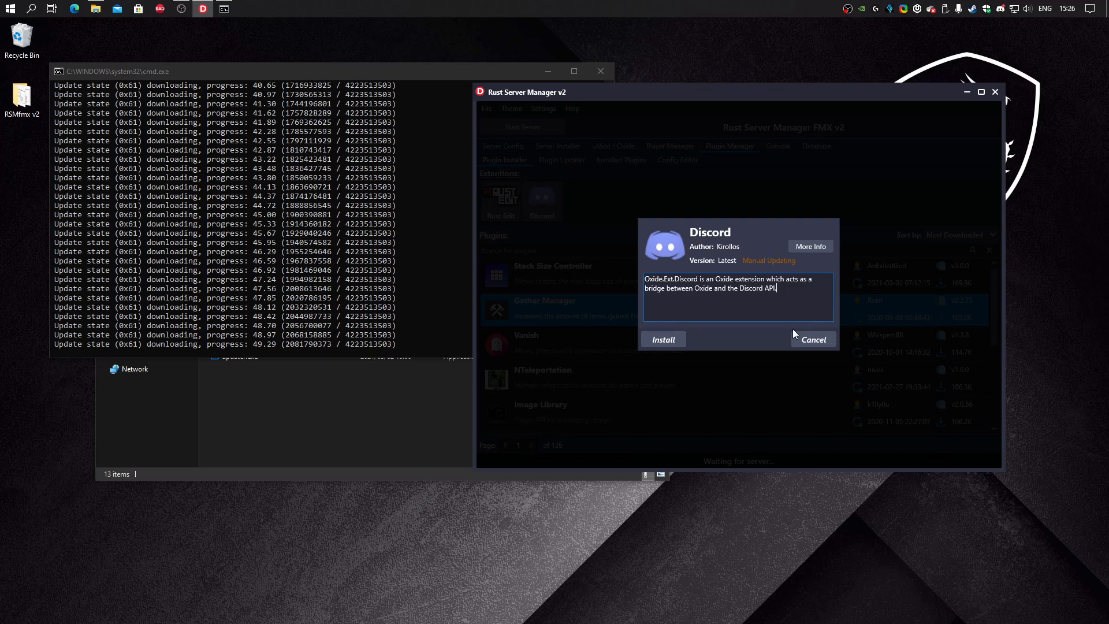
{"action": "left_click", "coordinate": [811, 247]}
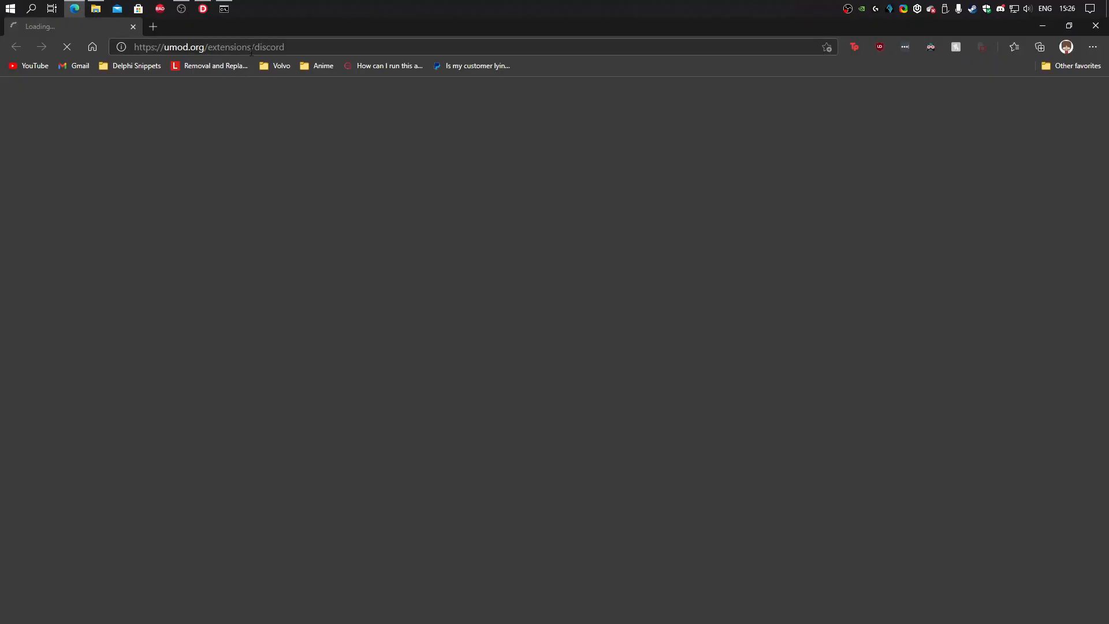
{"action": "left_click", "coordinate": [133, 26]}
{"action": "left_click", "coordinate": [812, 338]}
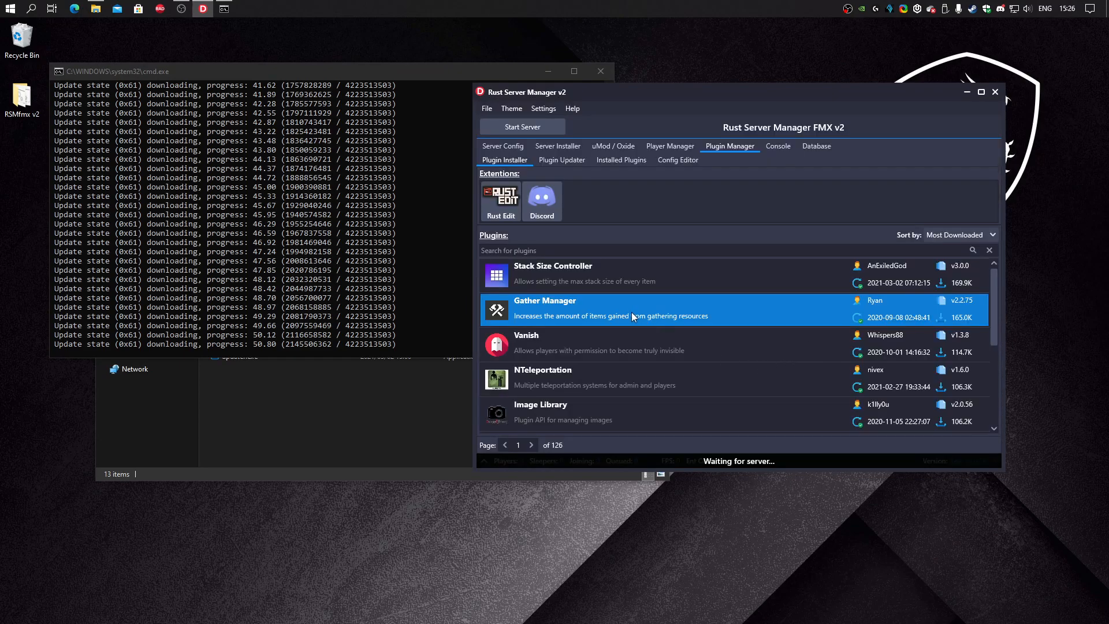
- Select the Vanish plugin, glance at the Plugin Updater, and return to the Plugin Installer
{"action": "left_click", "coordinate": [633, 348]}
{"action": "left_click", "coordinate": [583, 162]}
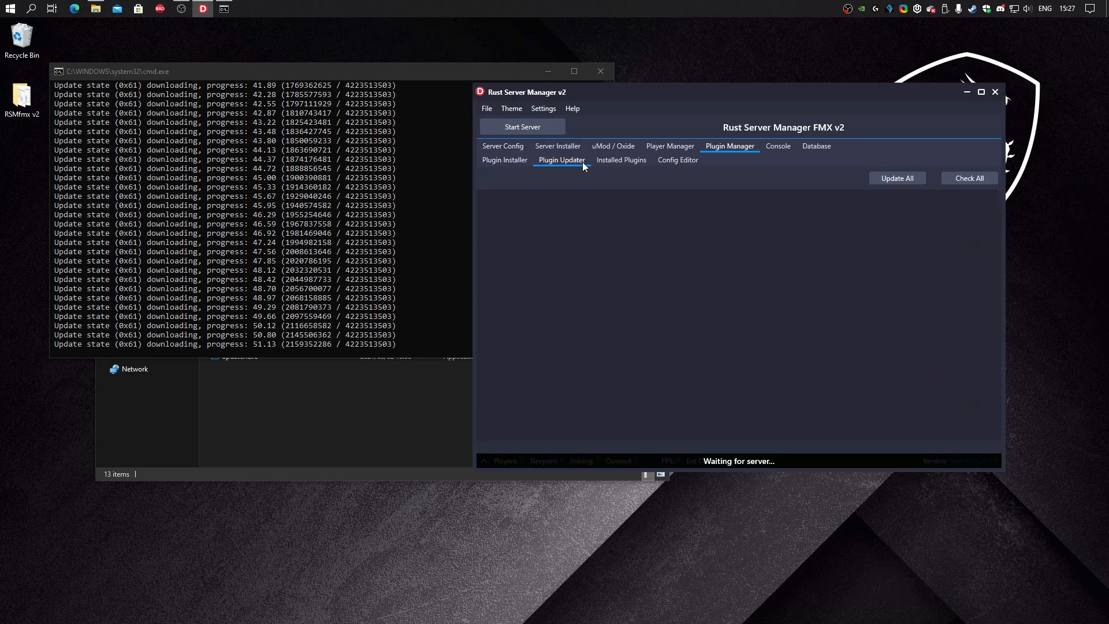
{"action": "left_click", "coordinate": [505, 160]}
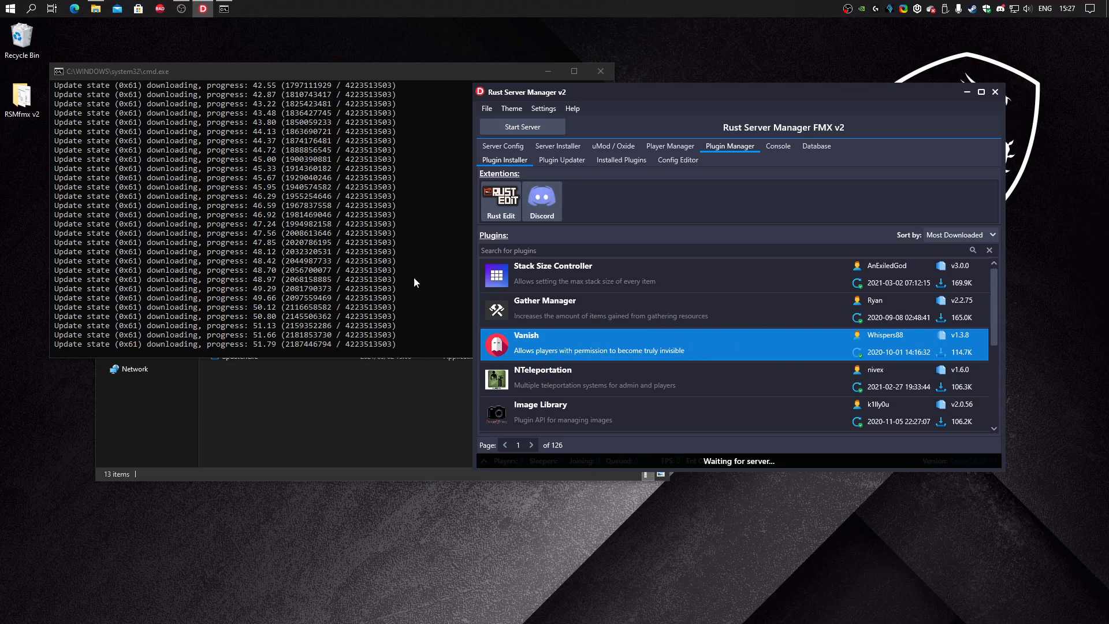
- Install version 2.0.1 of the Stack Size Controller plugin and dismiss the confirmation
{"action": "key", "text": "Down"}
{"action": "scroll", "coordinate": [619, 380], "scroll_direction": "down", "scroll_amount": 2}
{"action": "scroll", "coordinate": [619, 380], "scroll_direction": "up", "scroll_amount": 2}
{"action": "double_click", "coordinate": [579, 278]}
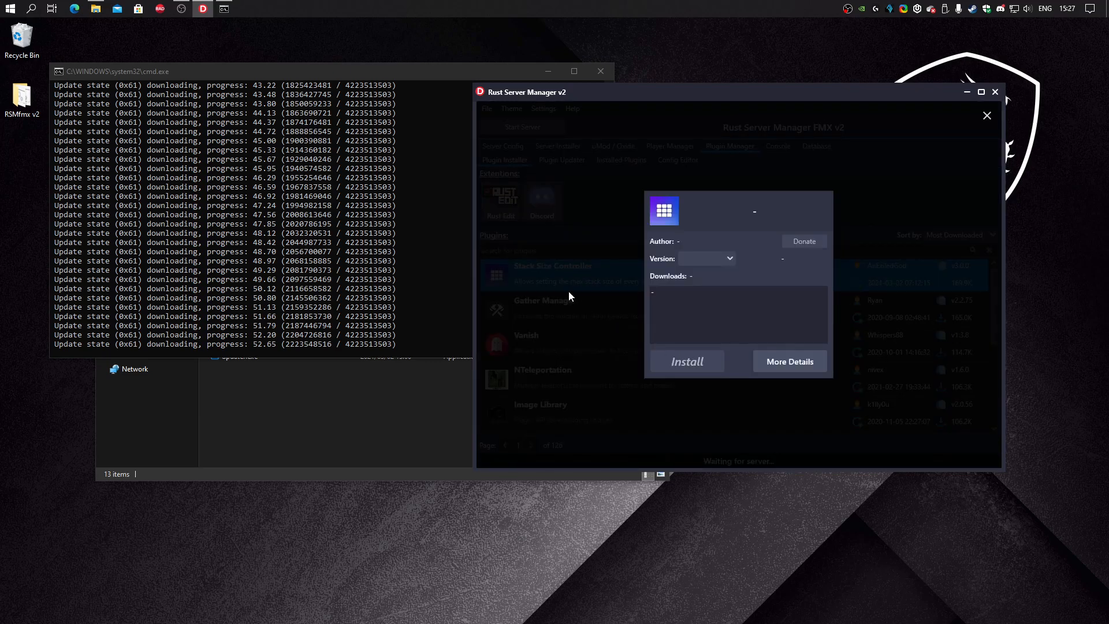
{"action": "left_click", "coordinate": [720, 258]}
{"action": "left_click", "coordinate": [701, 319]}
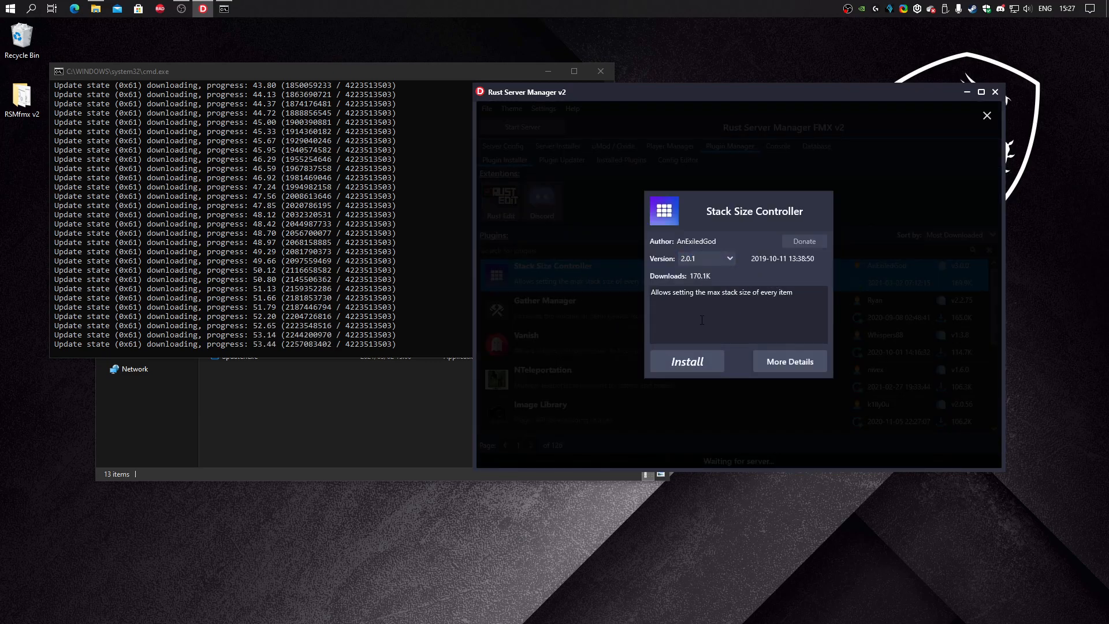
{"action": "left_click", "coordinate": [706, 373]}
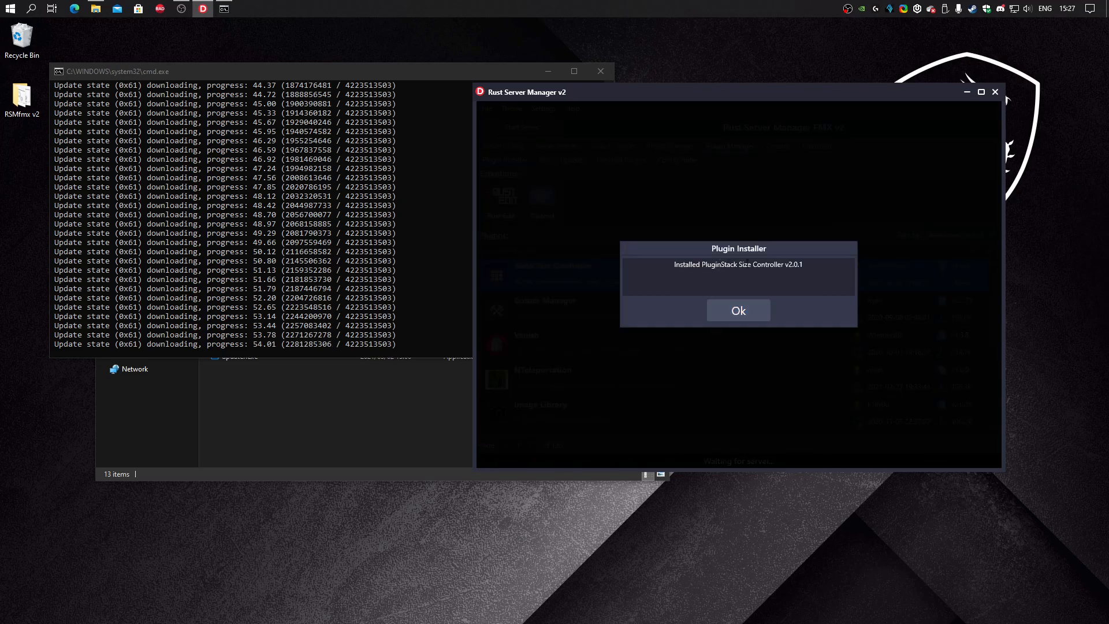
{"action": "left_click", "coordinate": [736, 312]}
- Check all plugins for updates, view StackSizeController's update page, and update it to v3.0.0 before rechecking
{"action": "left_click", "coordinate": [572, 161]}
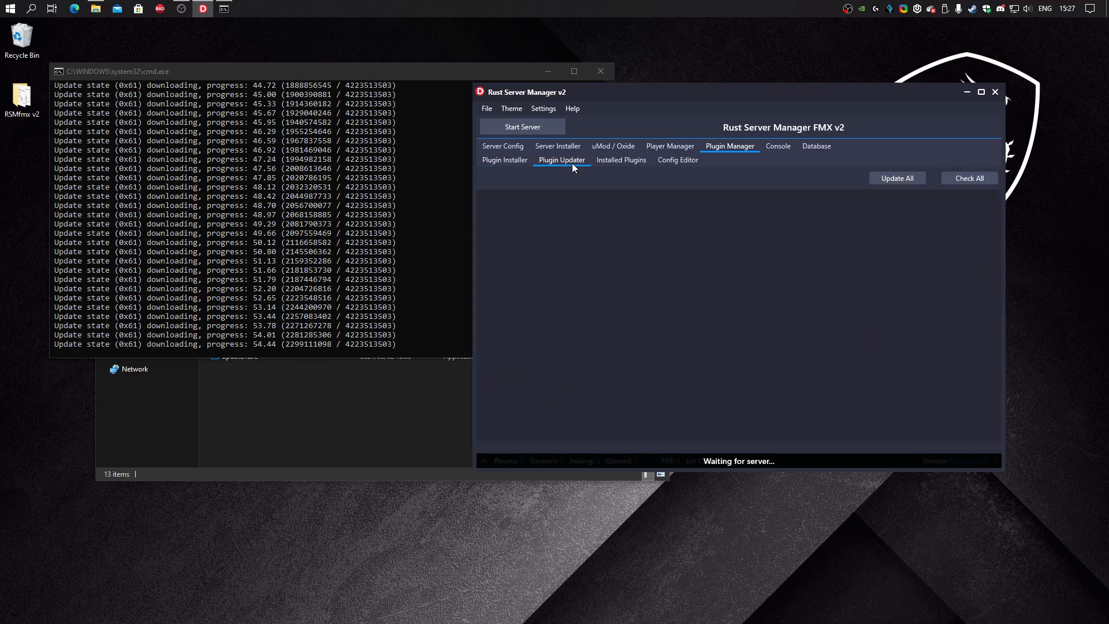
{"action": "left_click", "coordinate": [975, 182]}
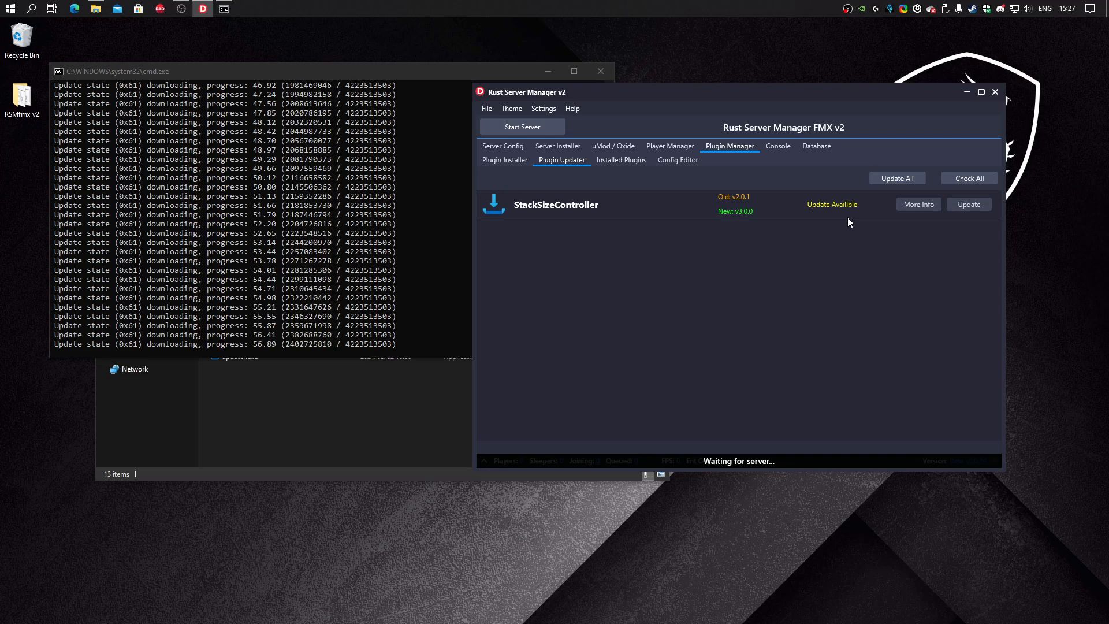
{"action": "left_click", "coordinate": [820, 206]}
{"action": "left_click", "coordinate": [917, 204]}
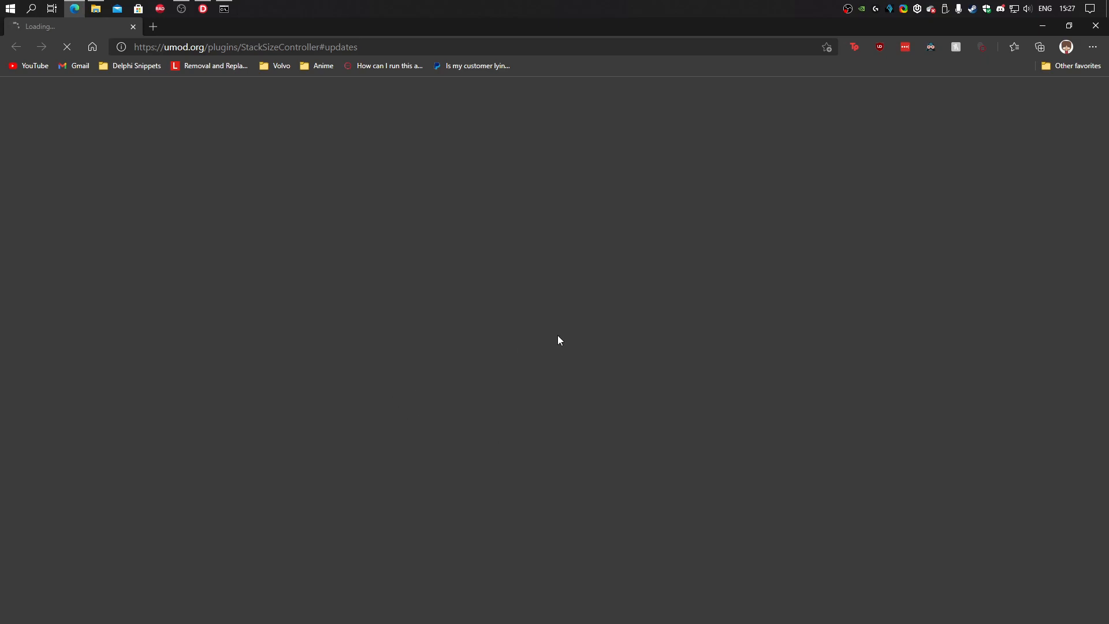
{"action": "left_click", "coordinate": [134, 27]}
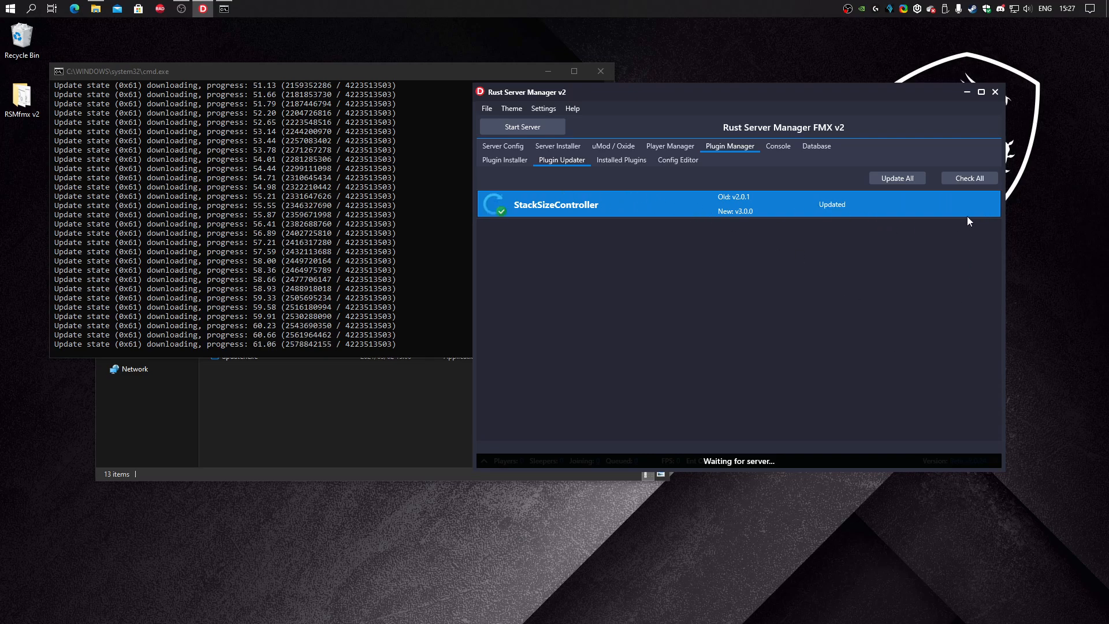
{"action": "left_click", "coordinate": [971, 178]}
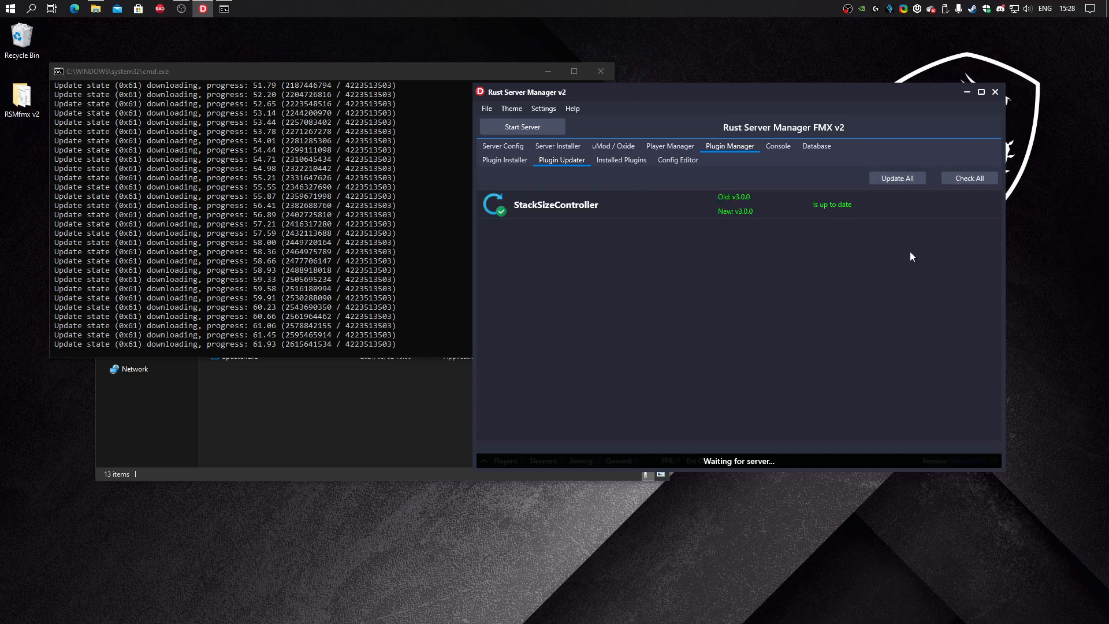
- Refresh the installed plugins list, and look at the import dialog for uMod plugin files without importing any
{"action": "left_click", "coordinate": [634, 160]}
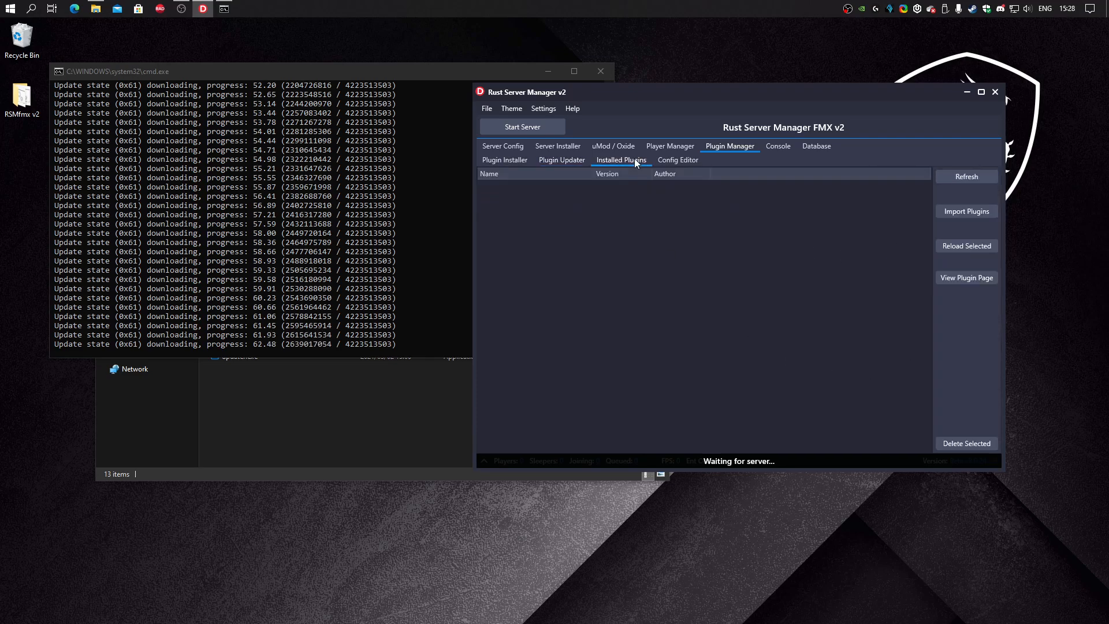
{"action": "left_click", "coordinate": [984, 176]}
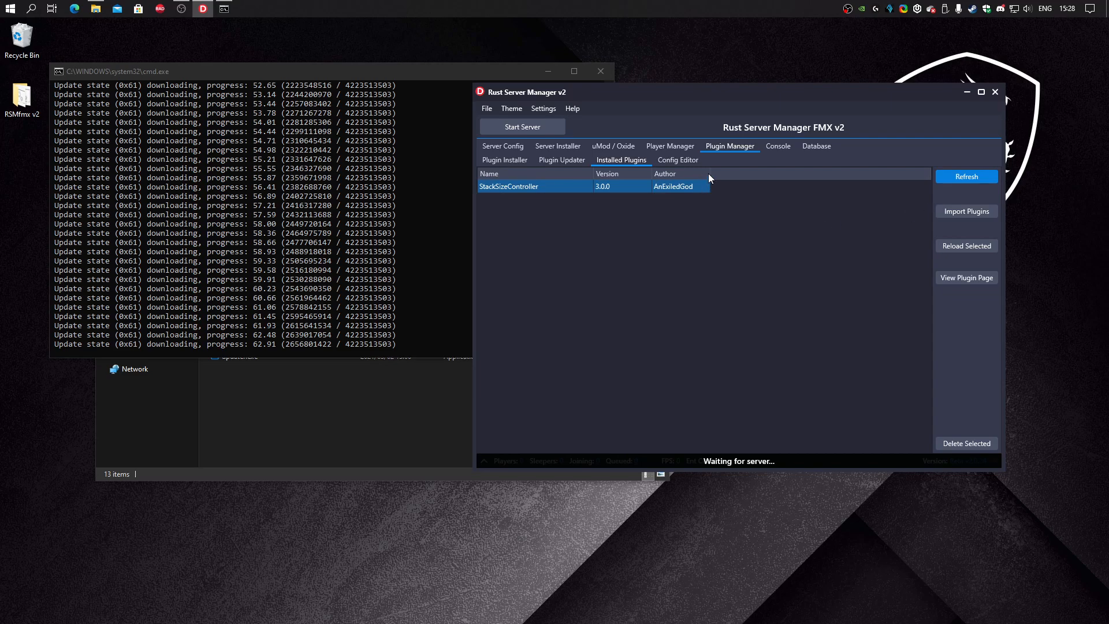
{"action": "left_click", "coordinate": [963, 214]}
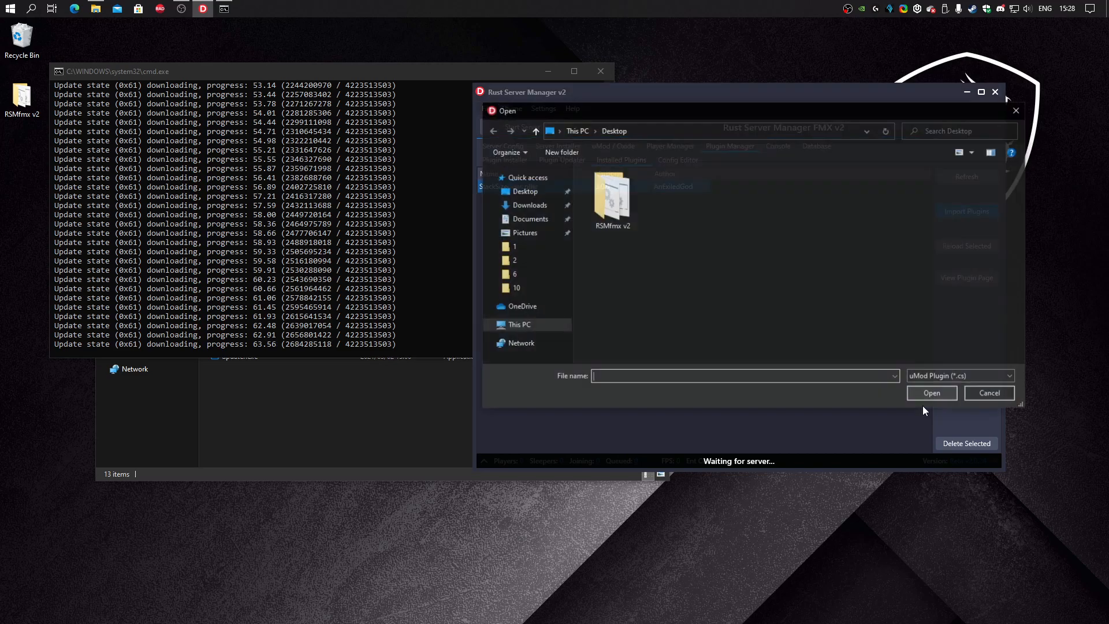
{"action": "left_click", "coordinate": [976, 395]}
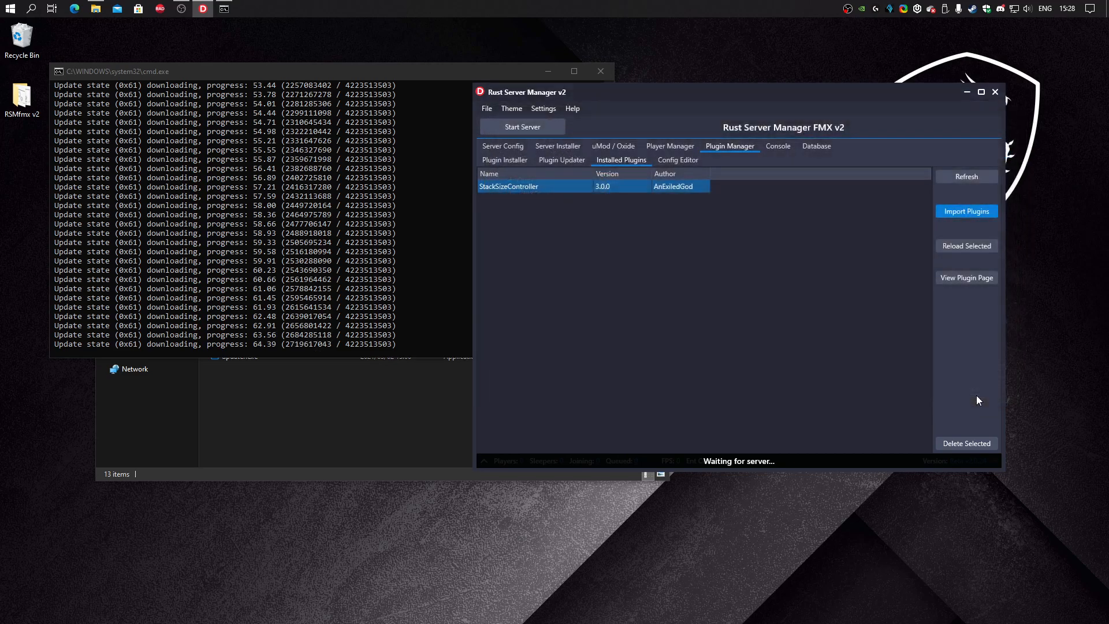
- Try the reload option for the installed StackSizeController plugin, and briefly open its web page
{"action": "left_click", "coordinate": [975, 248]}
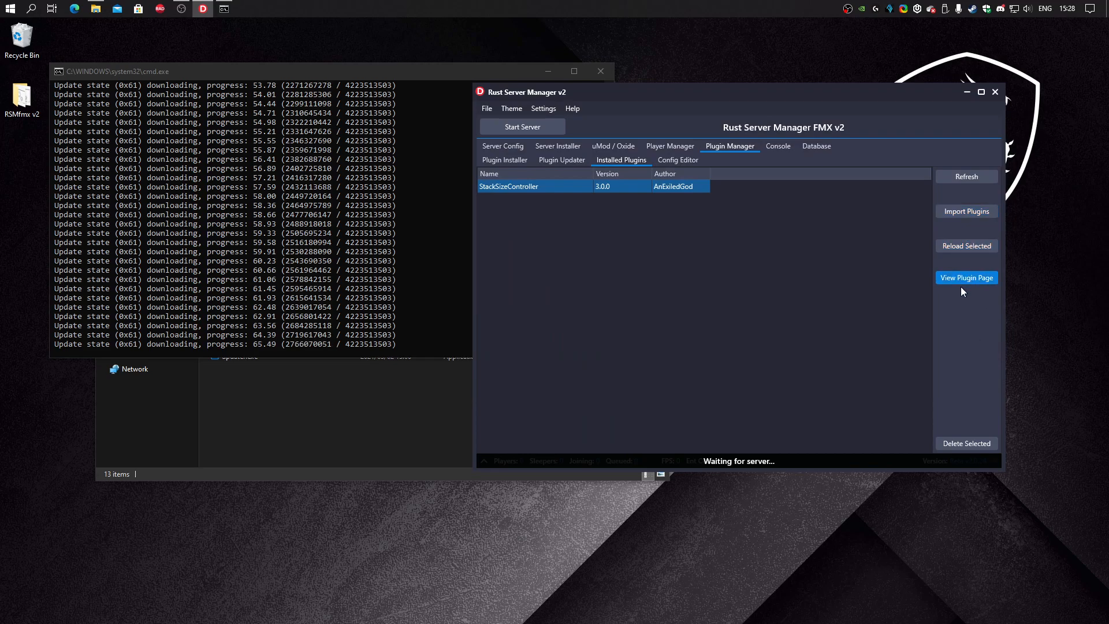
{"action": "left_click", "coordinate": [962, 283]}
{"action": "left_click", "coordinate": [134, 27]}
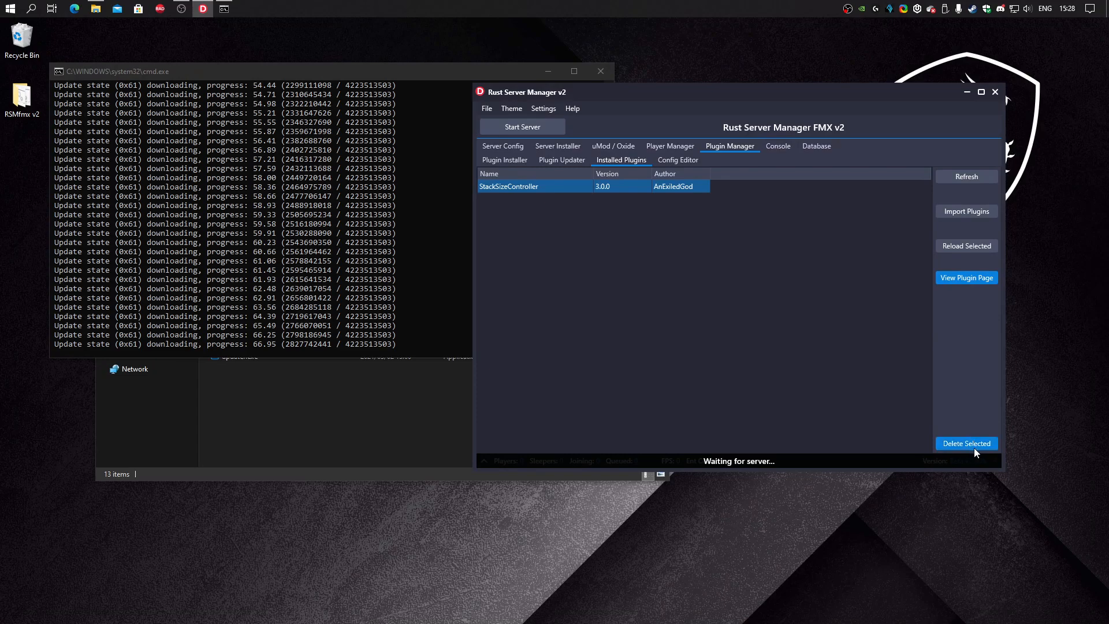
- Open the plugin Config Editor and refresh its list of configuration files
{"action": "left_click", "coordinate": [678, 164]}
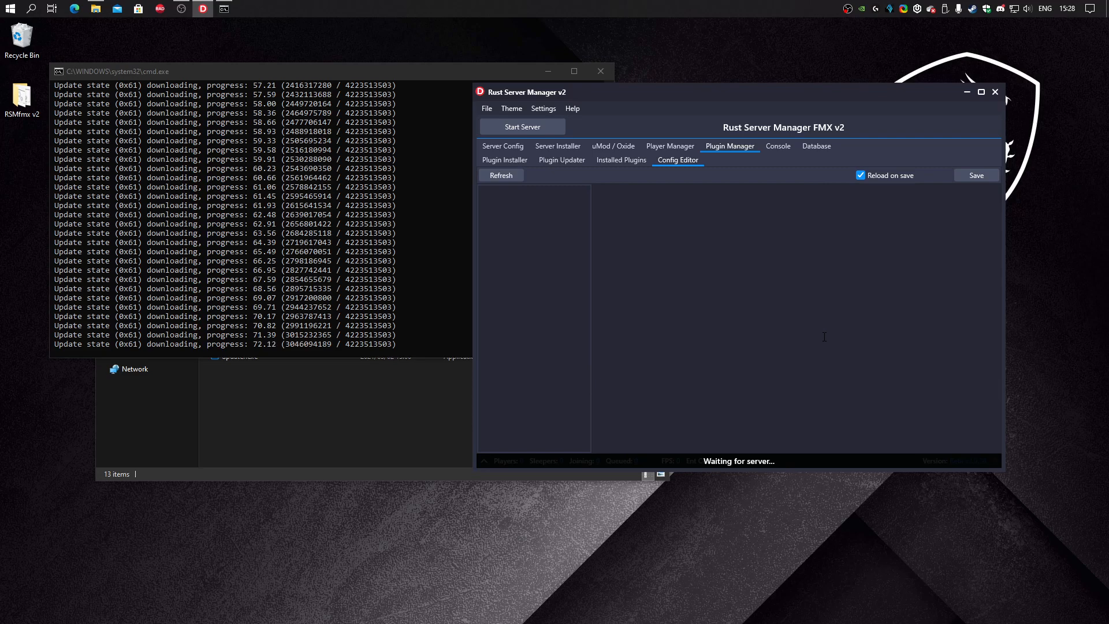
{"action": "left_click", "coordinate": [664, 249]}
{"action": "left_click", "coordinate": [502, 175]}
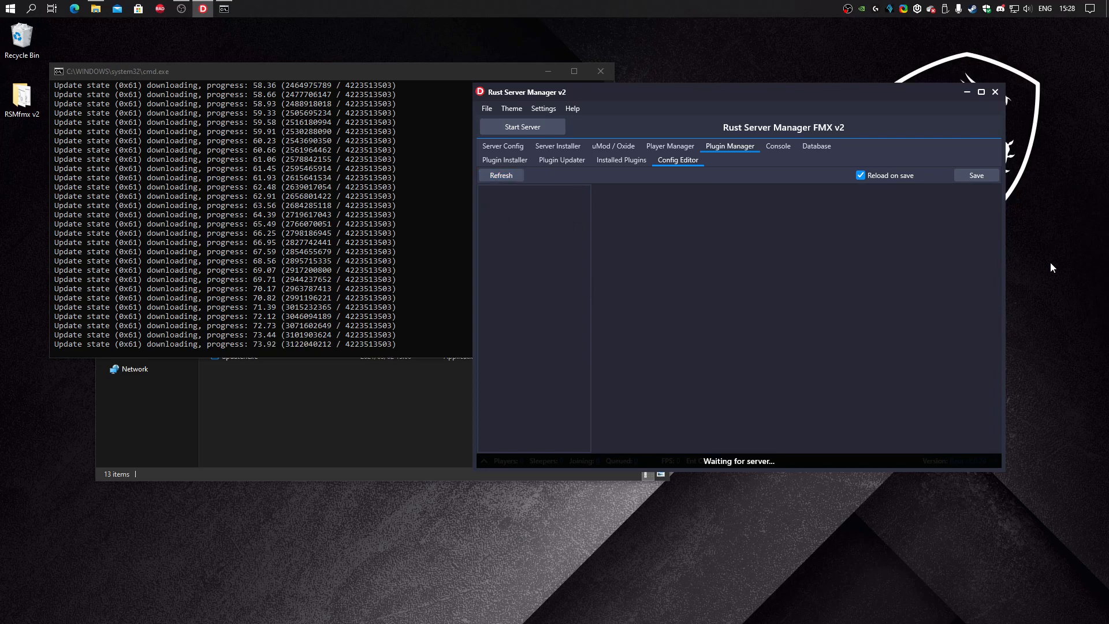
- Open the server Console section and dismiss the access violation error
{"action": "left_click", "coordinate": [936, 192]}
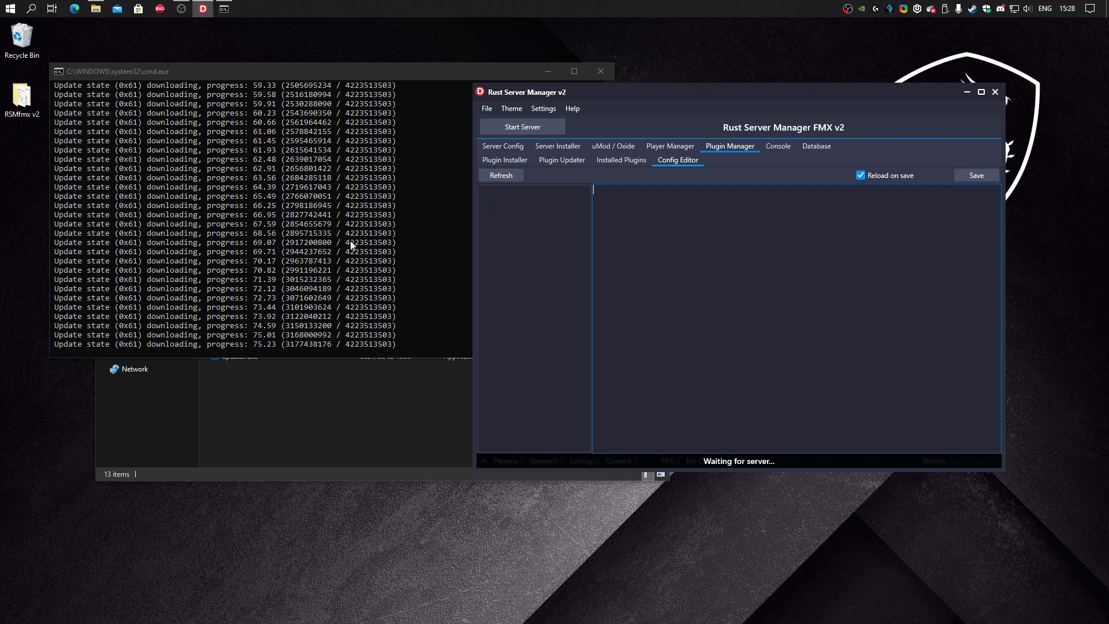
{"action": "left_click", "coordinate": [773, 152]}
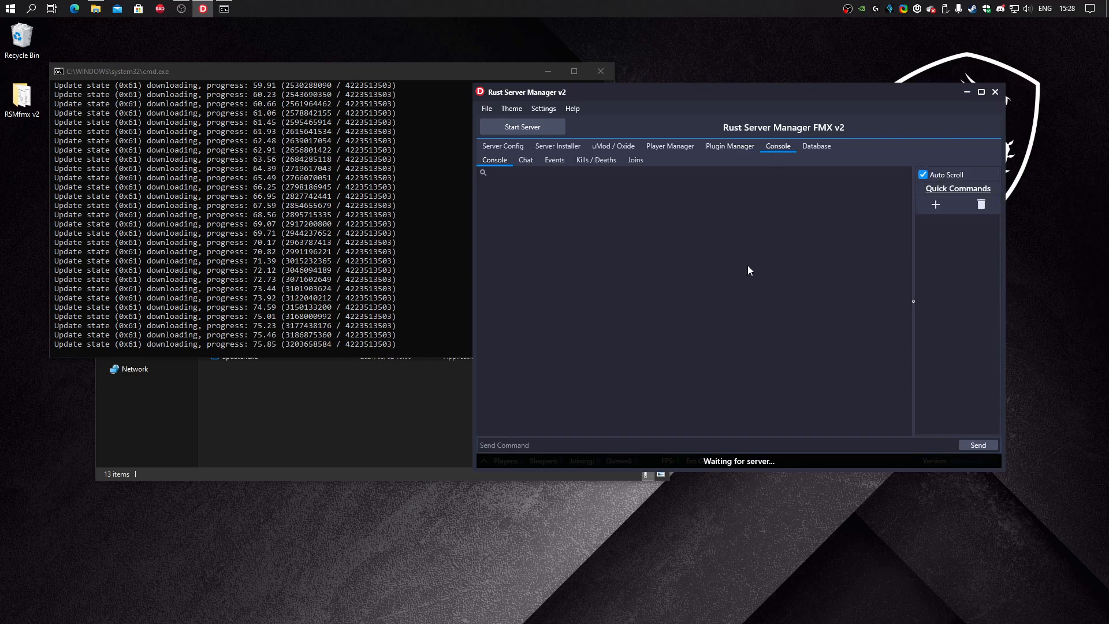
{"action": "left_click_drag", "start_coordinate": [580, 88], "coordinate": [591, 123]}
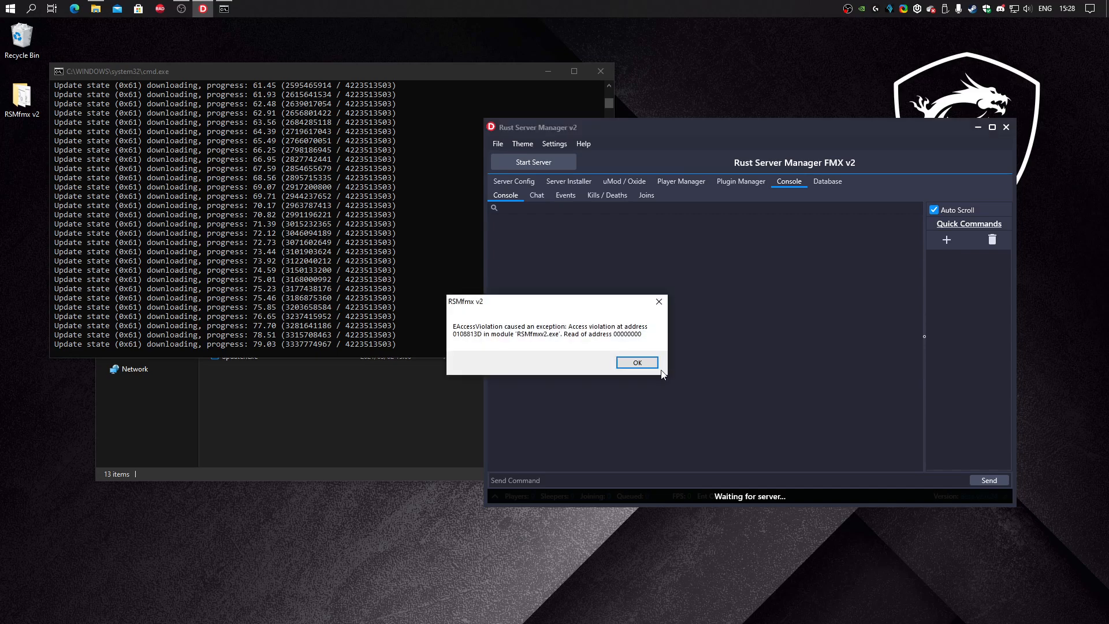
{"action": "left_click", "coordinate": [641, 368]}
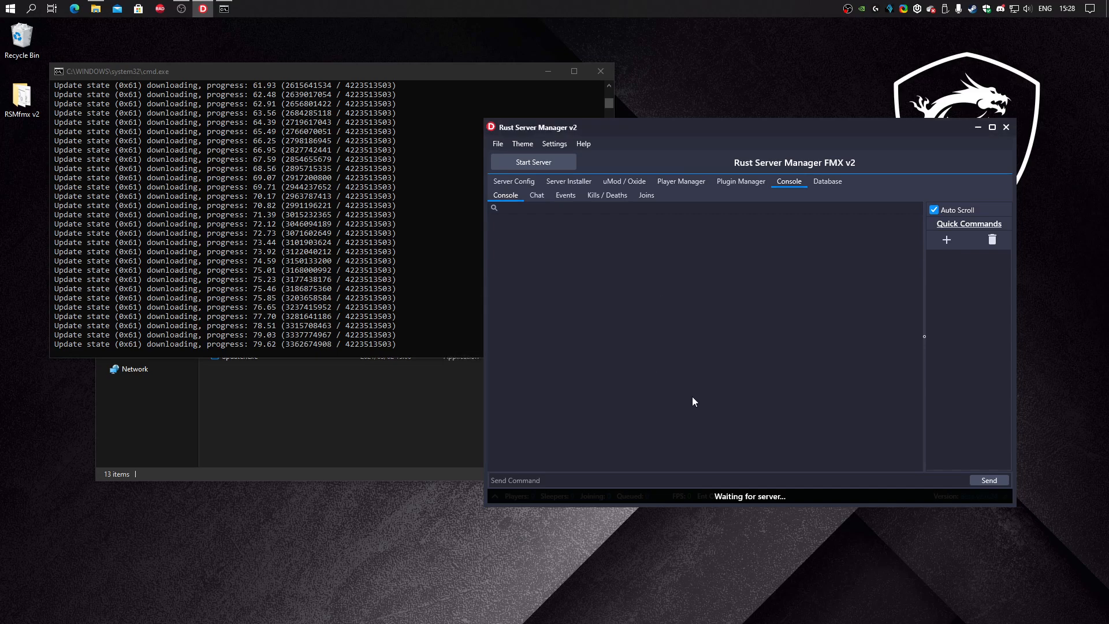
- Look at the Console and Chat views, and activate the chat message field without sending anything
{"action": "left_click", "coordinate": [535, 196]}
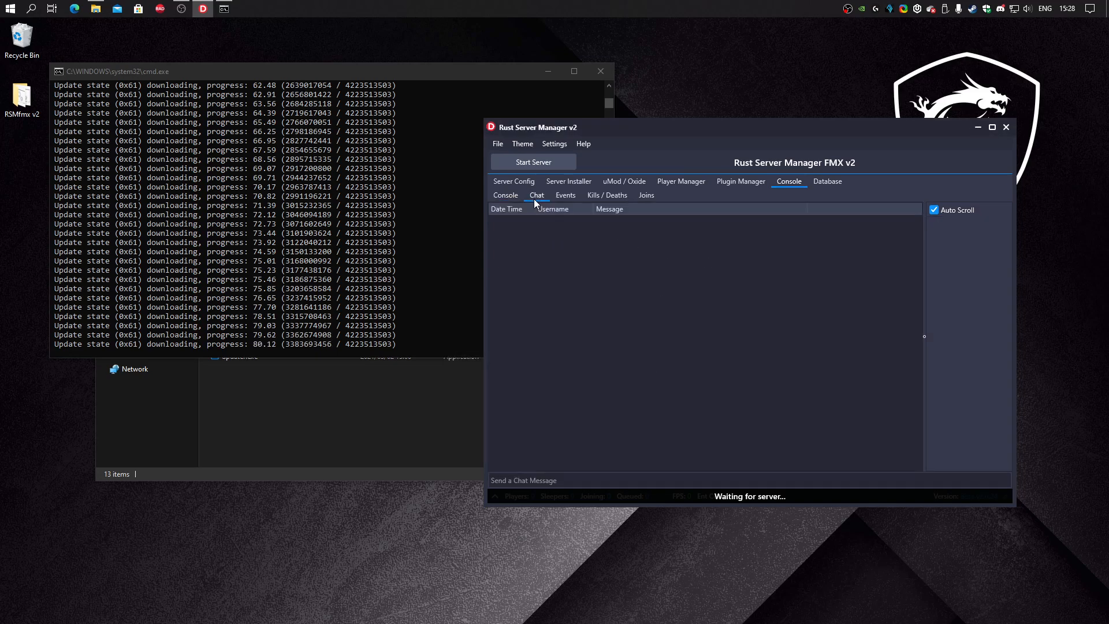
{"action": "left_click", "coordinate": [496, 197]}
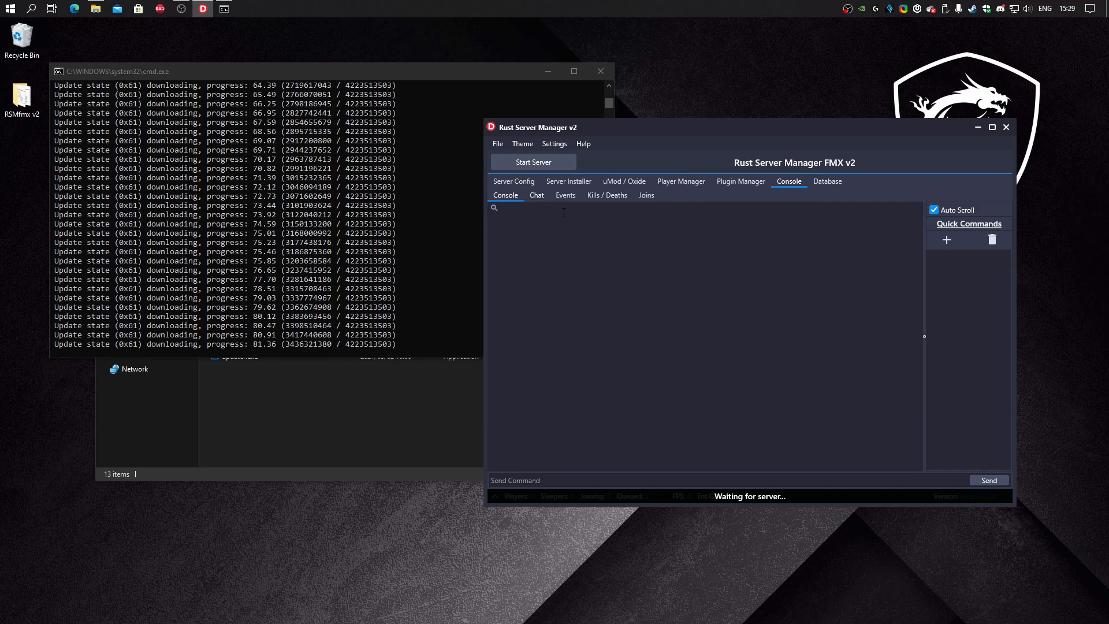
{"action": "left_click", "coordinate": [545, 196]}
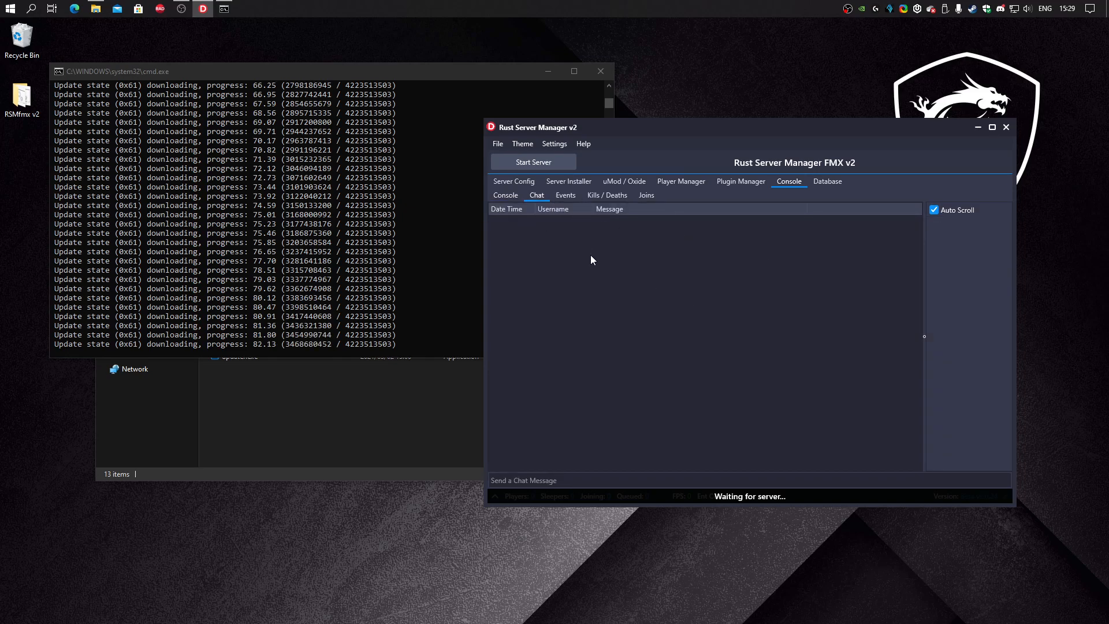
{"action": "left_click", "coordinate": [638, 478]}
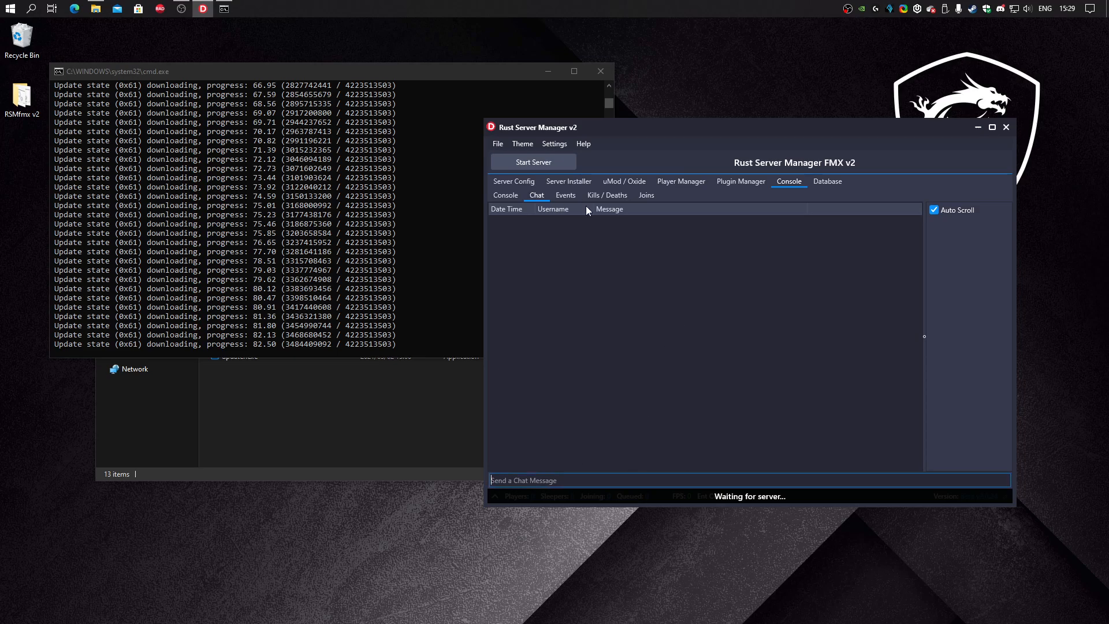
- Look through the Events, Kills / Deaths and Joins logs, and return to the Console log
{"action": "left_click", "coordinate": [567, 196]}
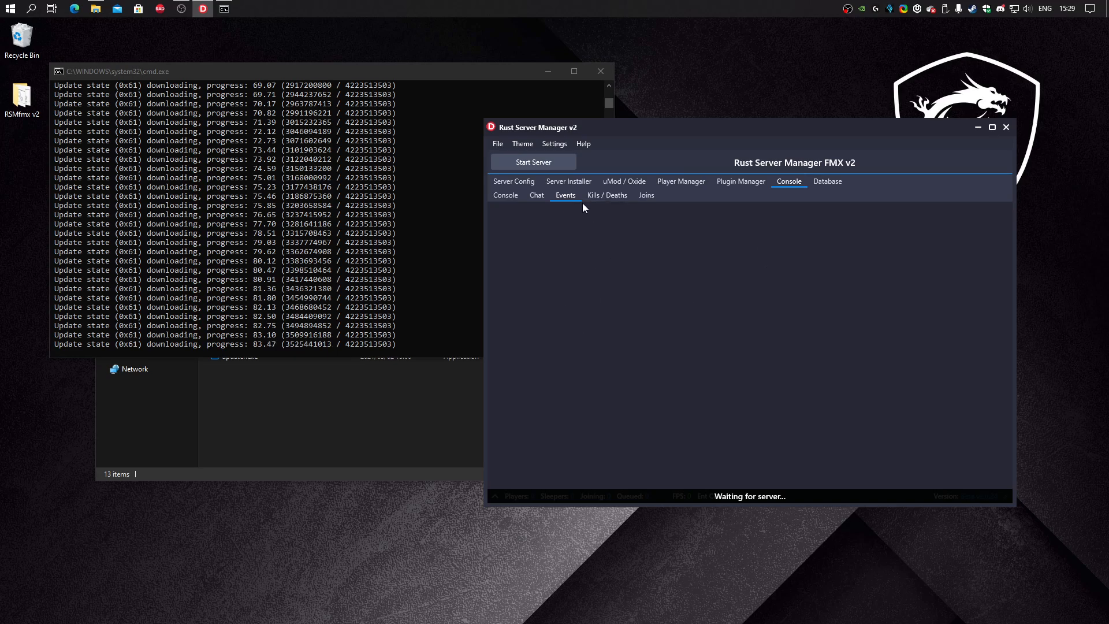
{"action": "left_click", "coordinate": [602, 201]}
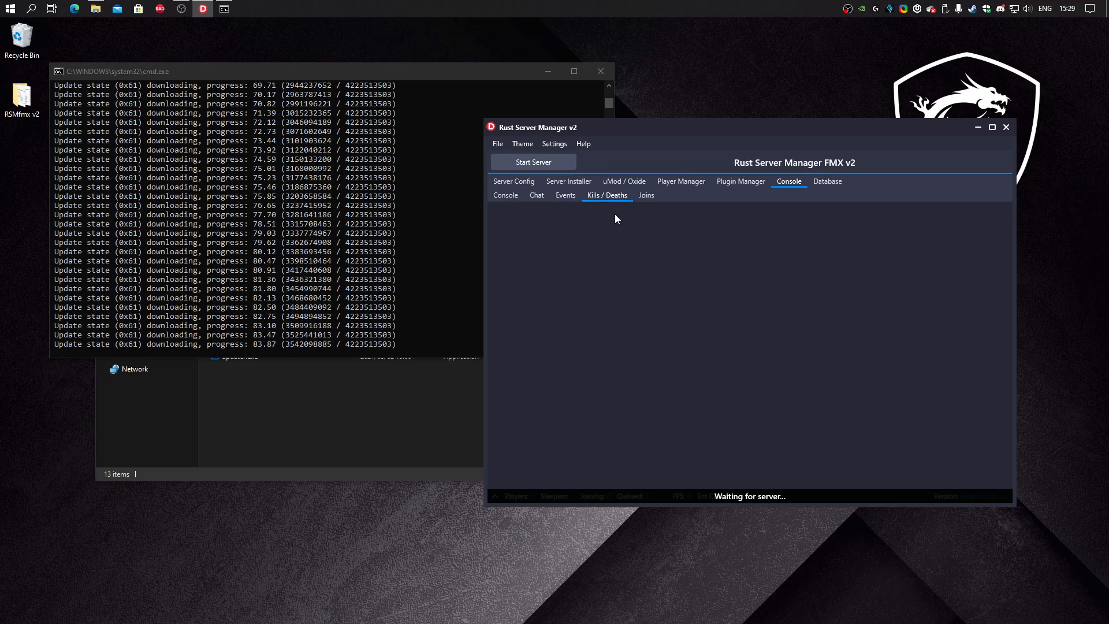
{"action": "left_click", "coordinate": [647, 198]}
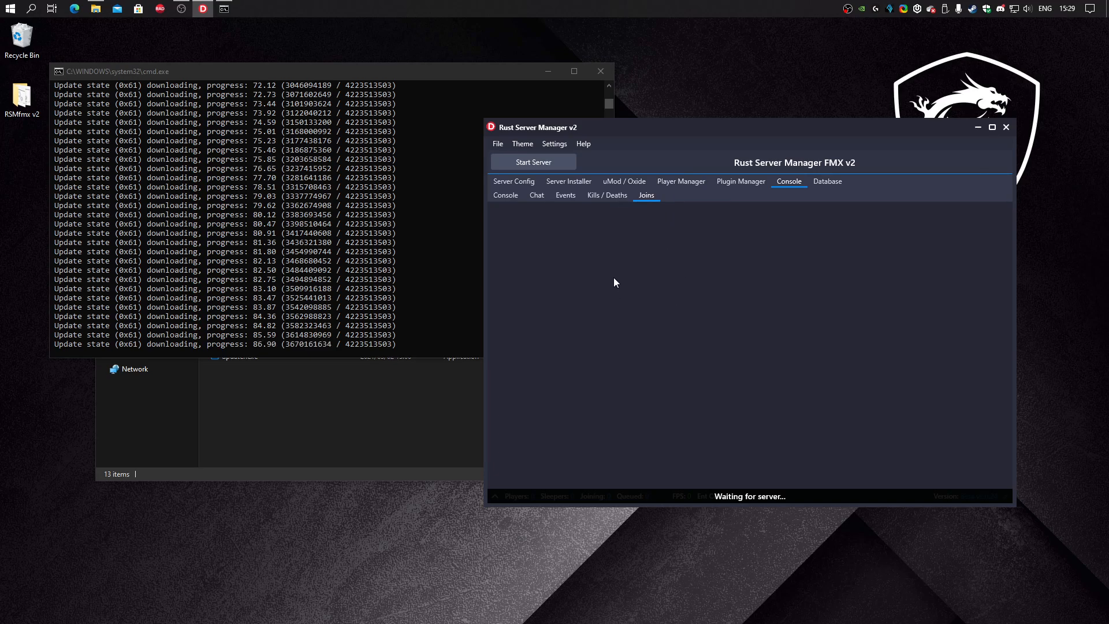
{"action": "left_click", "coordinate": [511, 197]}
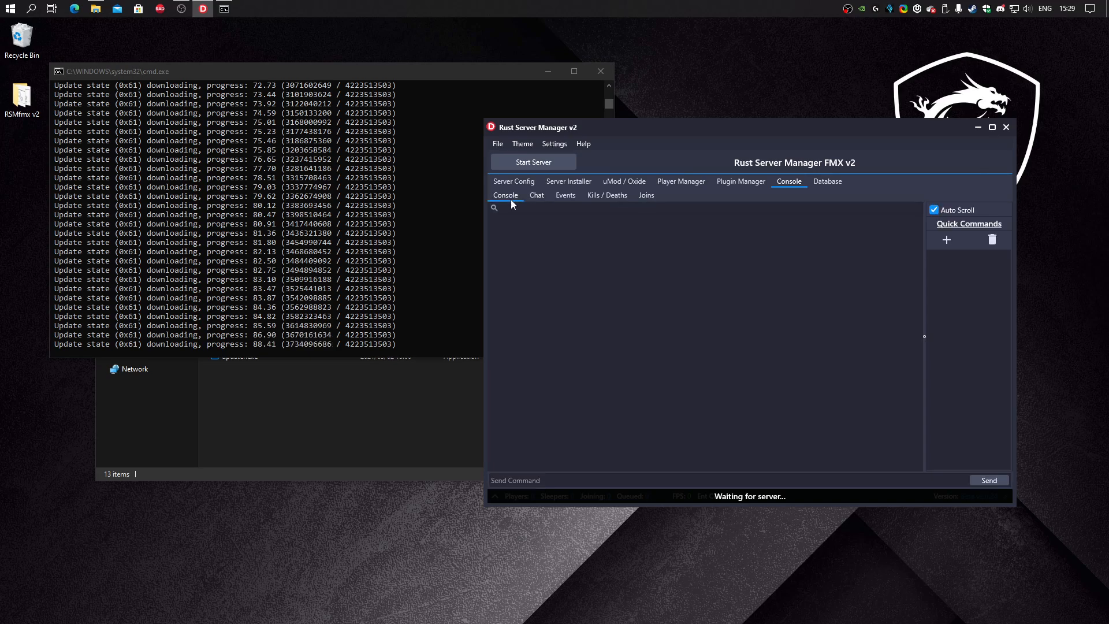
- Search the database for all players without a search term, and try the manage option on the Unknown entry
{"action": "left_click", "coordinate": [840, 182]}
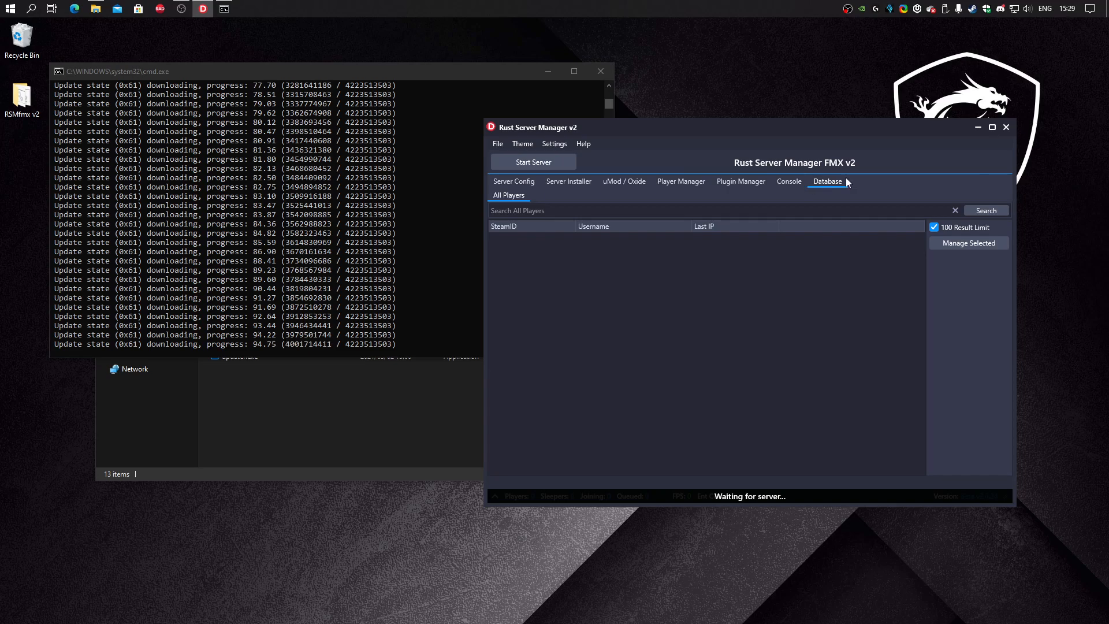
{"action": "left_click", "coordinate": [982, 211]}
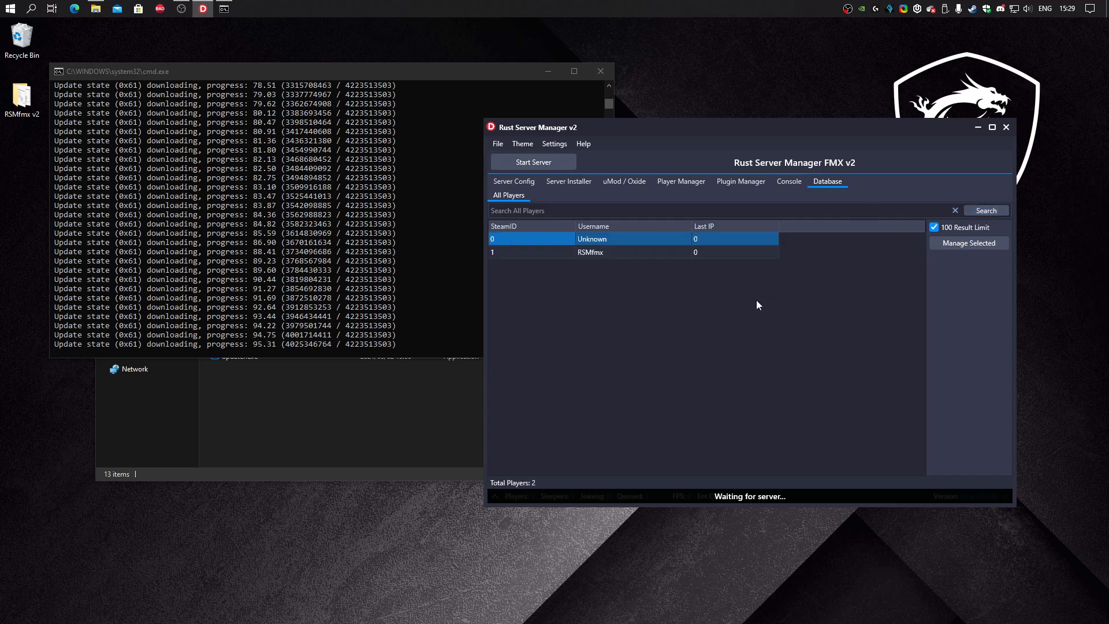
{"action": "left_click", "coordinate": [628, 254]}
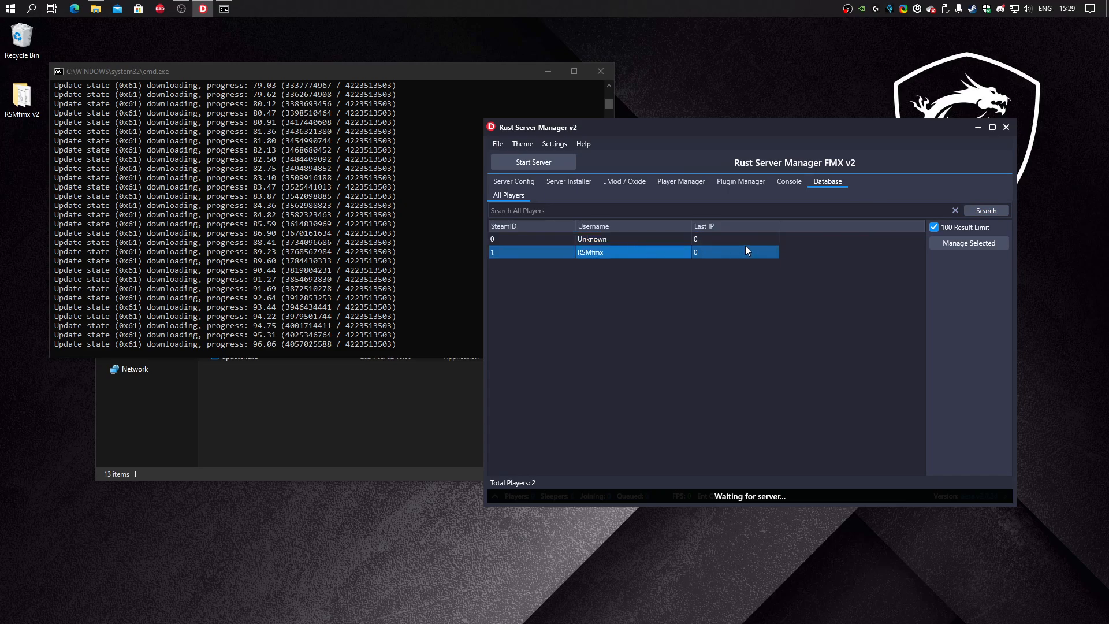
{"action": "left_click", "coordinate": [723, 239]}
{"action": "left_click", "coordinate": [605, 254]}
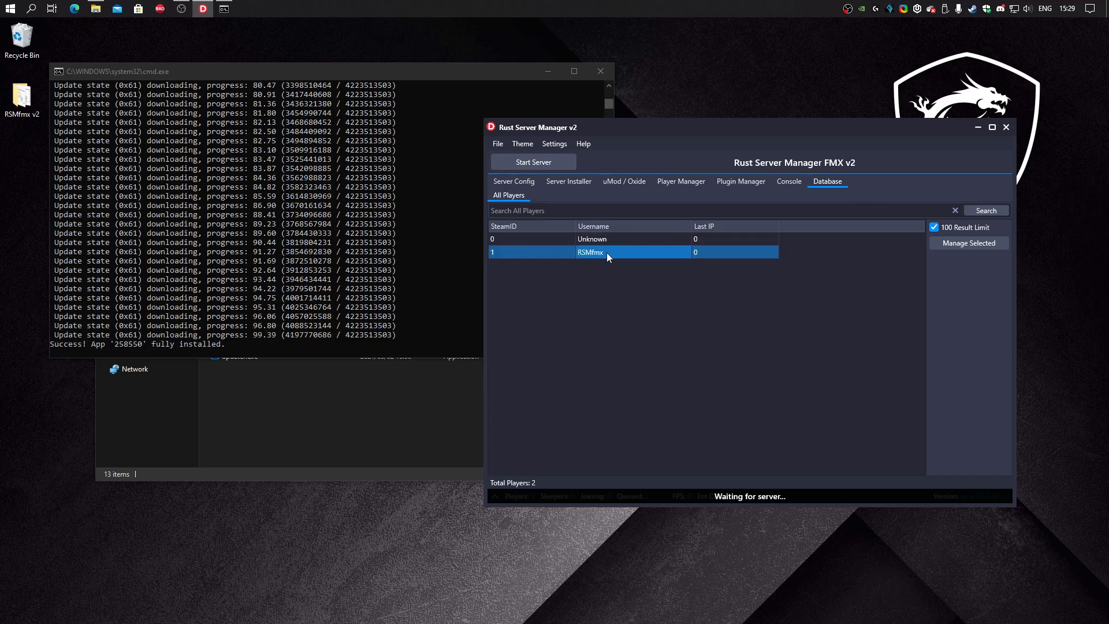
{"action": "left_click", "coordinate": [615, 238]}
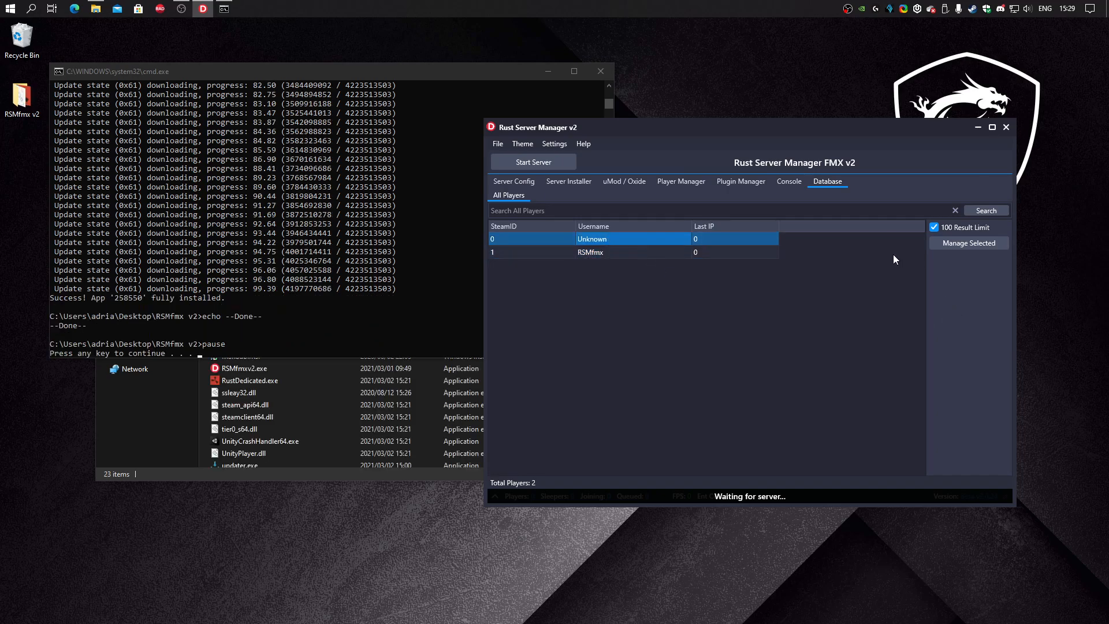
{"action": "left_click", "coordinate": [973, 244]}
- Close the finished server installation command window and acknowledge the uMod / Oxide needed notice
{"action": "left_click", "coordinate": [433, 204]}
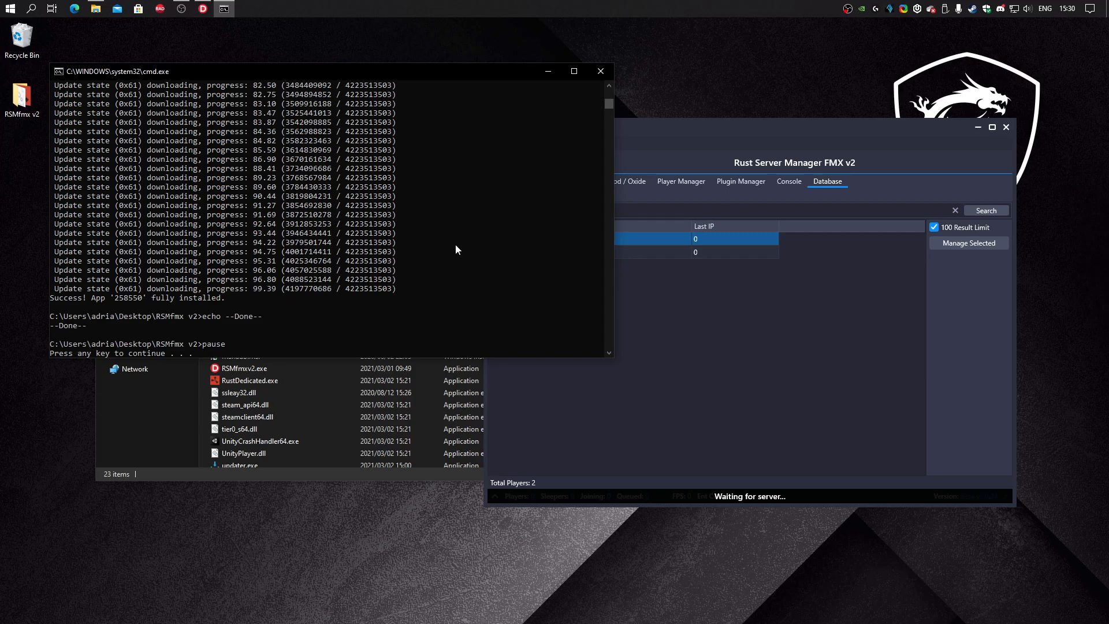
{"action": "key", "text": "Return"}
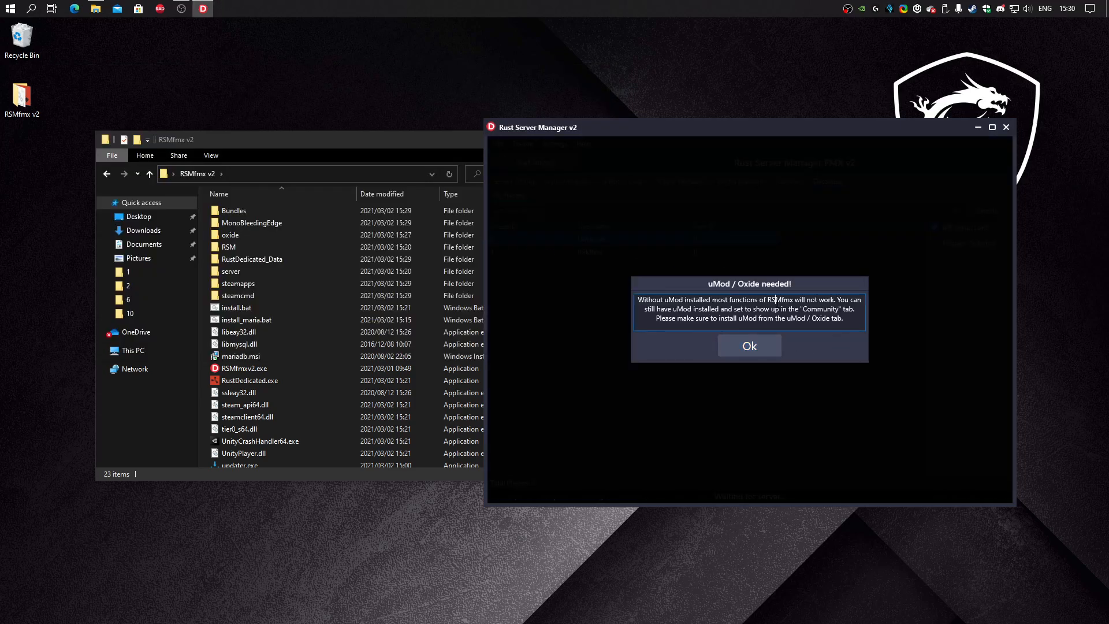
{"action": "left_click", "coordinate": [741, 346]}
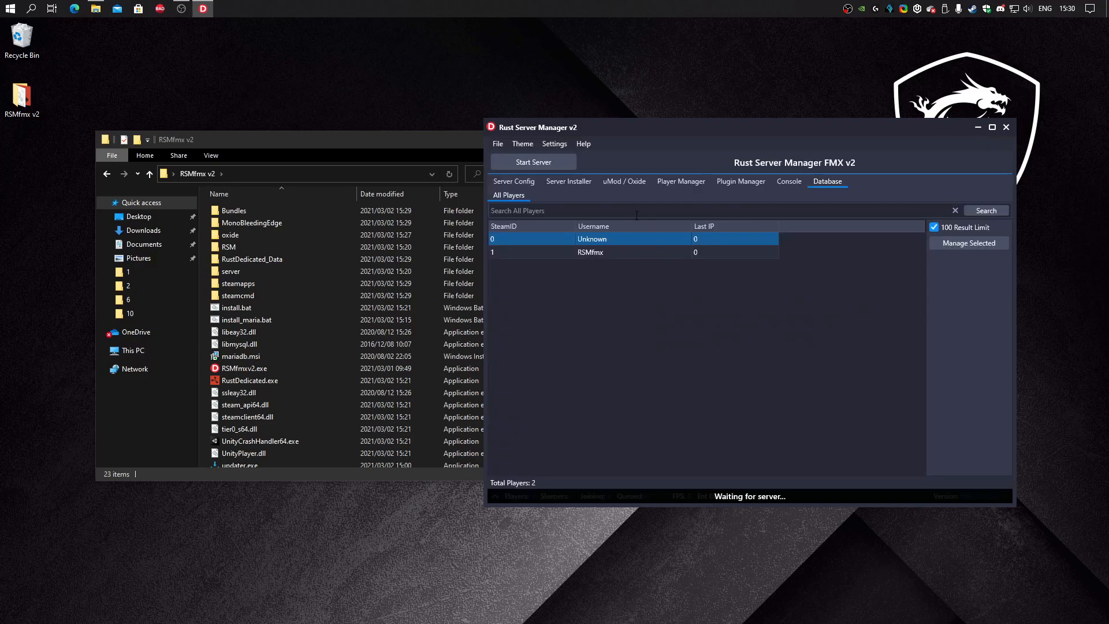
- Install uMod / Oxide on the server, looking over its server list and plugin reload options during the installation
{"action": "left_click", "coordinate": [624, 180]}
{"action": "left_click", "coordinate": [536, 214]}
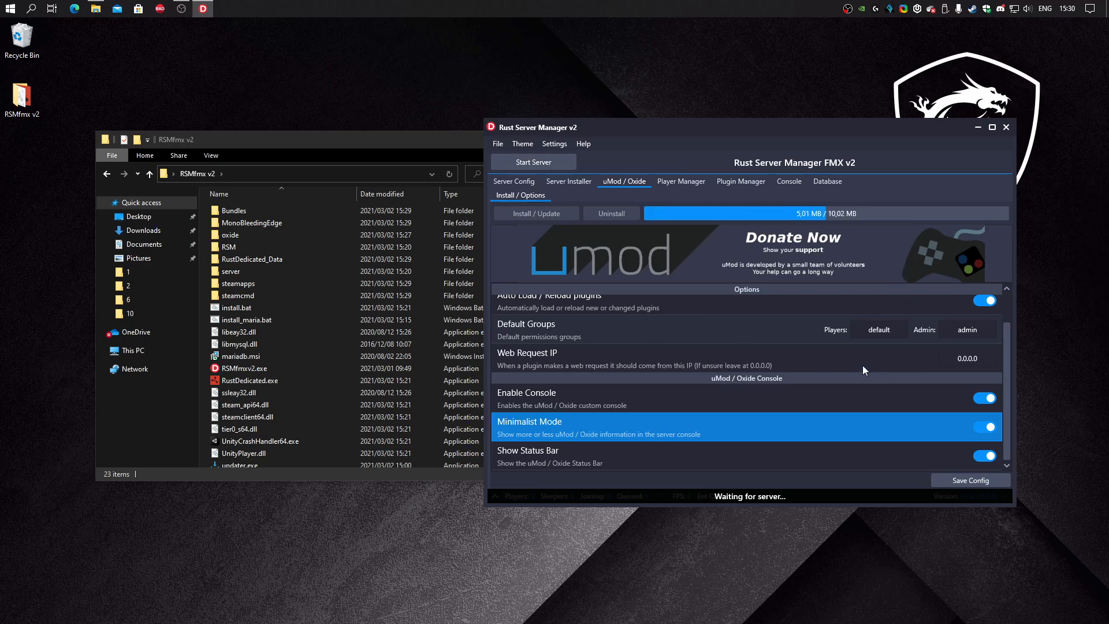
{"action": "scroll", "coordinate": [776, 358], "scroll_direction": "up", "scroll_amount": 1}
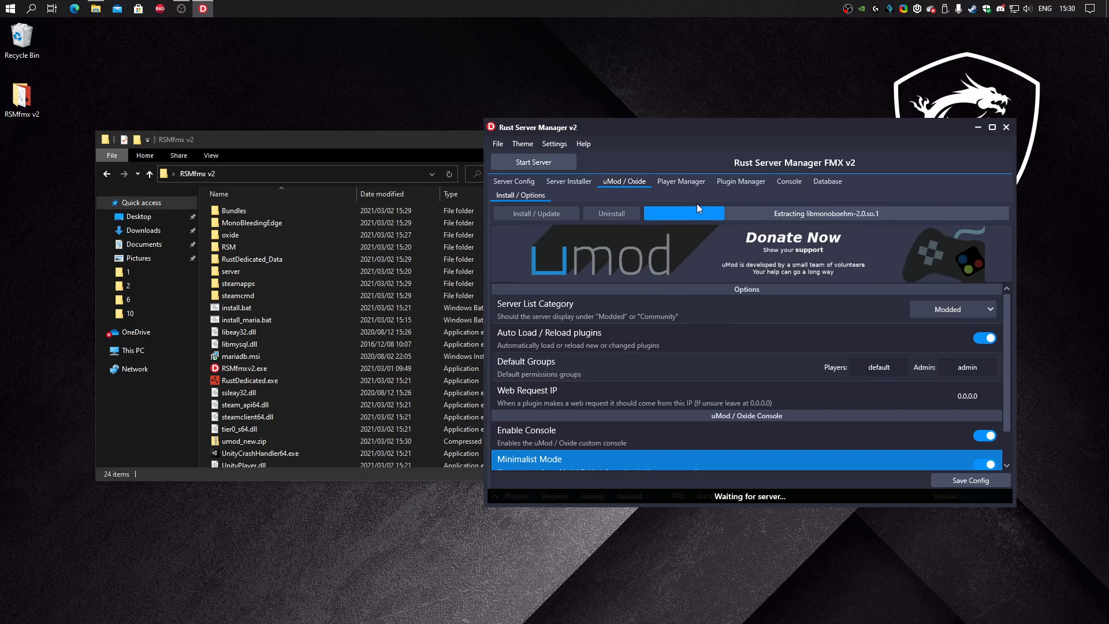
{"action": "left_click", "coordinate": [731, 323]}
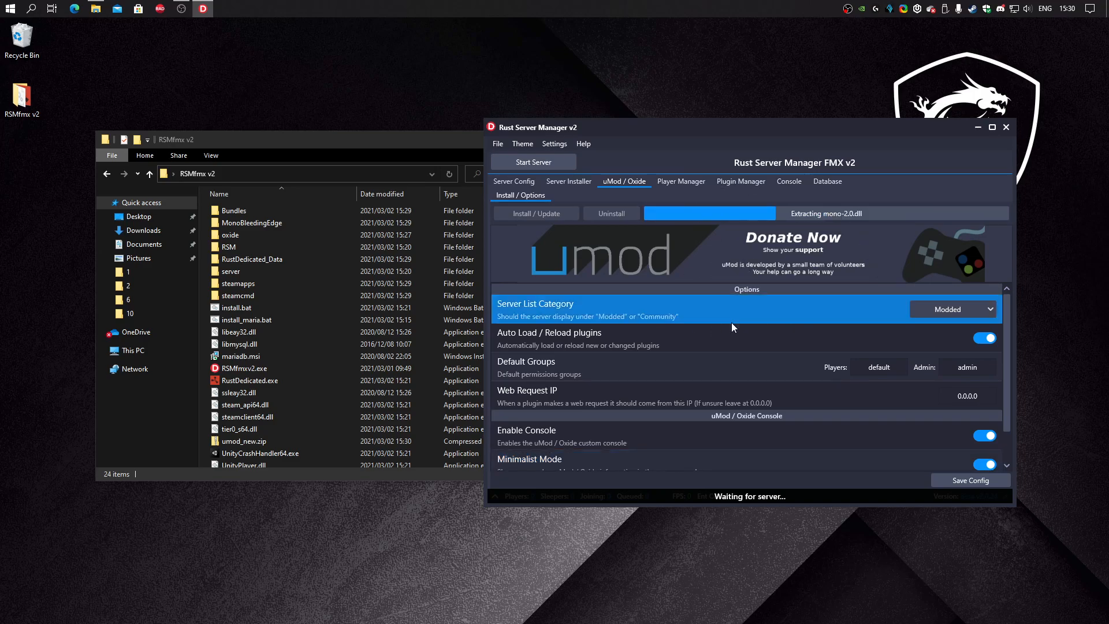
{"action": "left_click", "coordinate": [713, 344]}
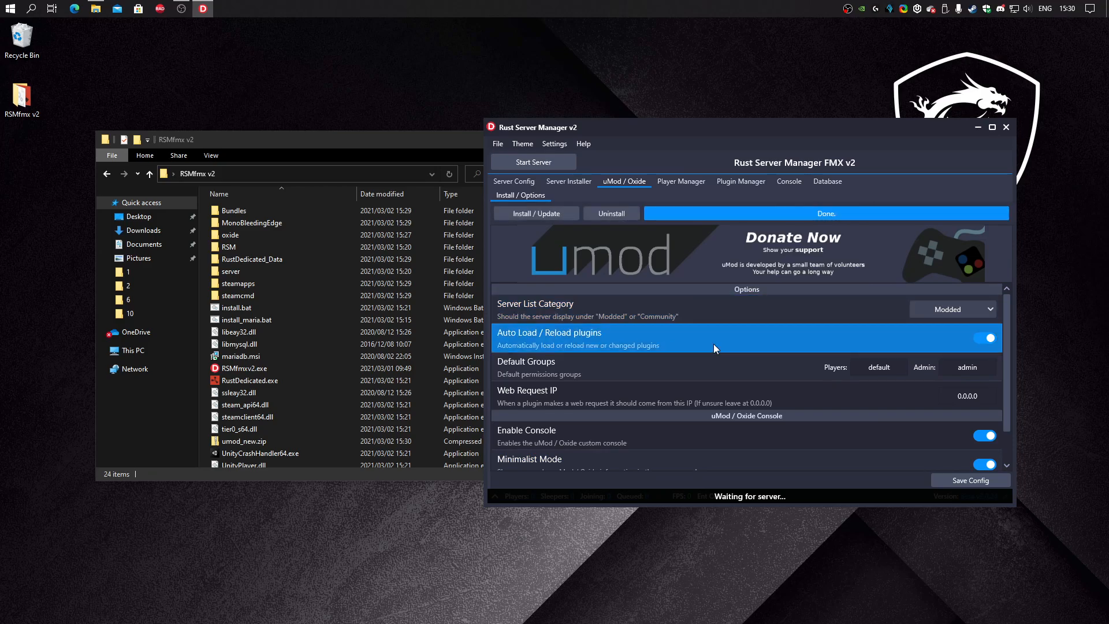
{"action": "left_click", "coordinate": [654, 306]}
- Set the server hostname to "This is for my tutorial" and the max players to 1, and save the server configuration
{"action": "left_click", "coordinate": [523, 183]}
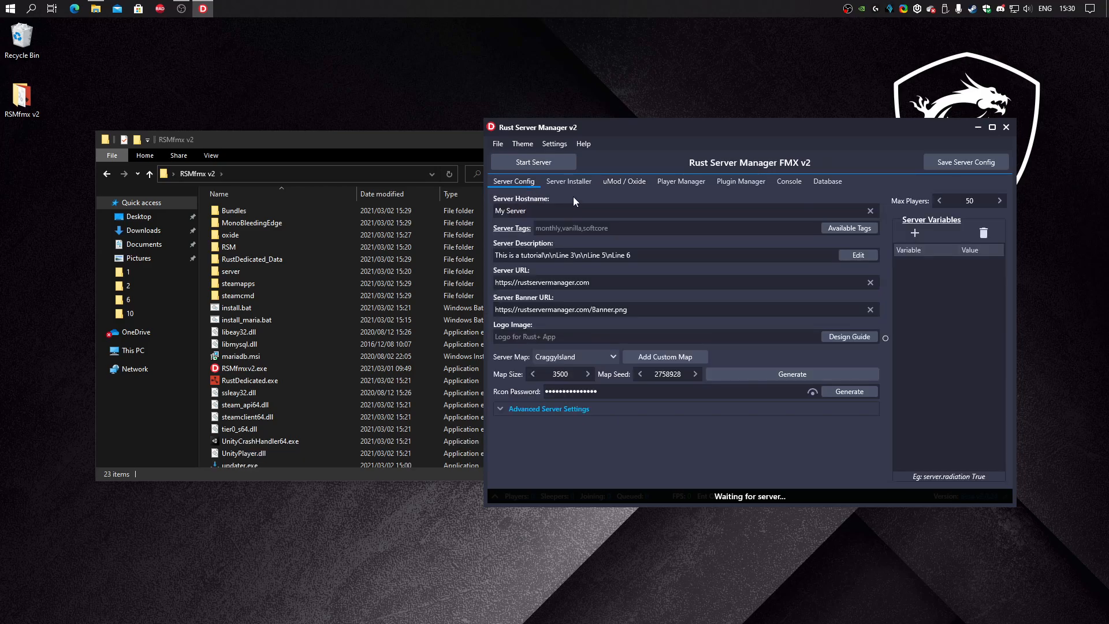
{"action": "left_click_drag", "start_coordinate": [710, 131], "coordinate": [588, 170]}
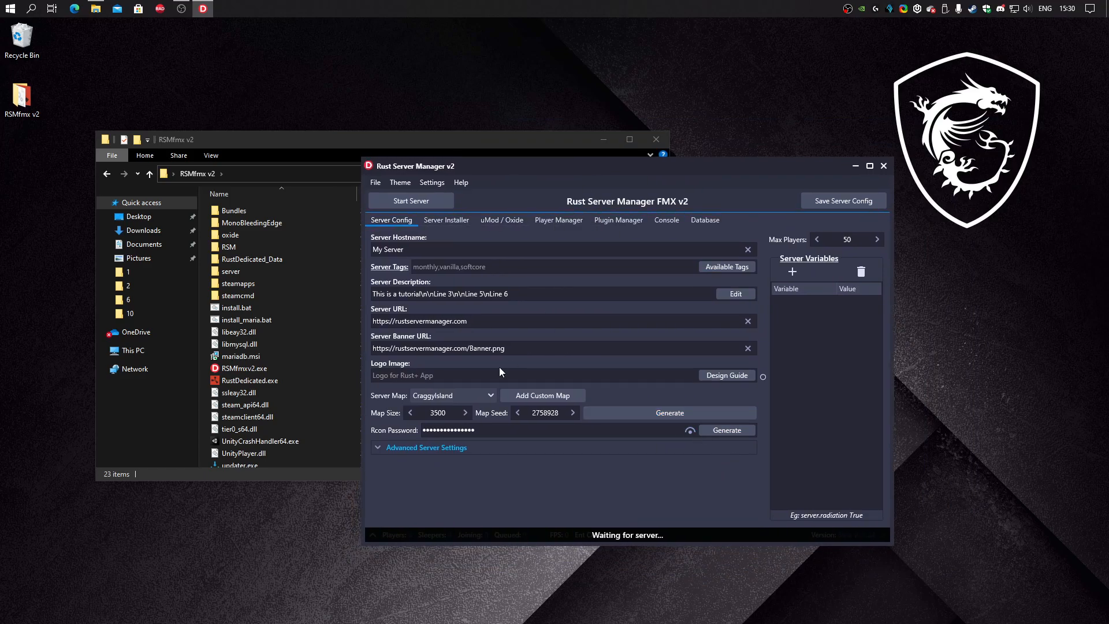
{"action": "left_click", "coordinate": [444, 250]}
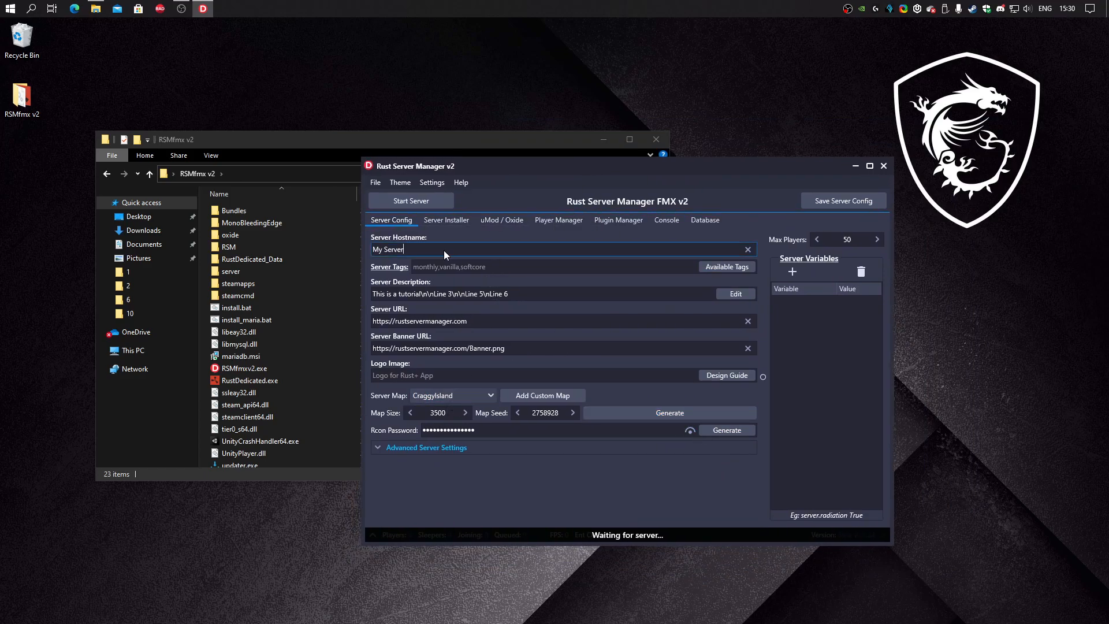
{"action": "type", "text": "This is "}
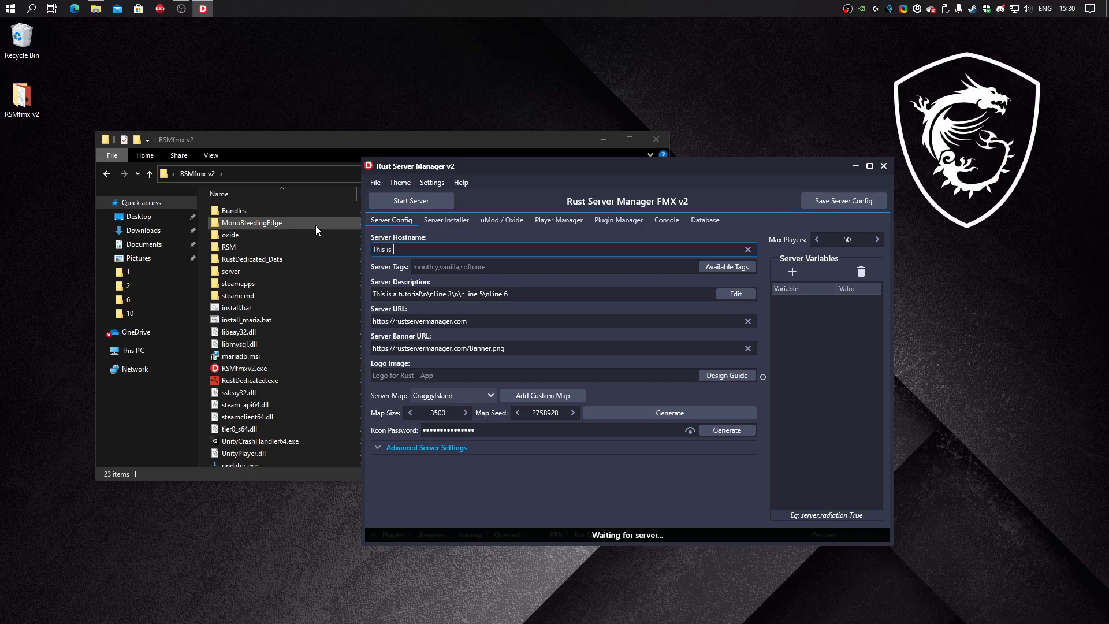
{"action": "type", "text": "for my tutorial"}
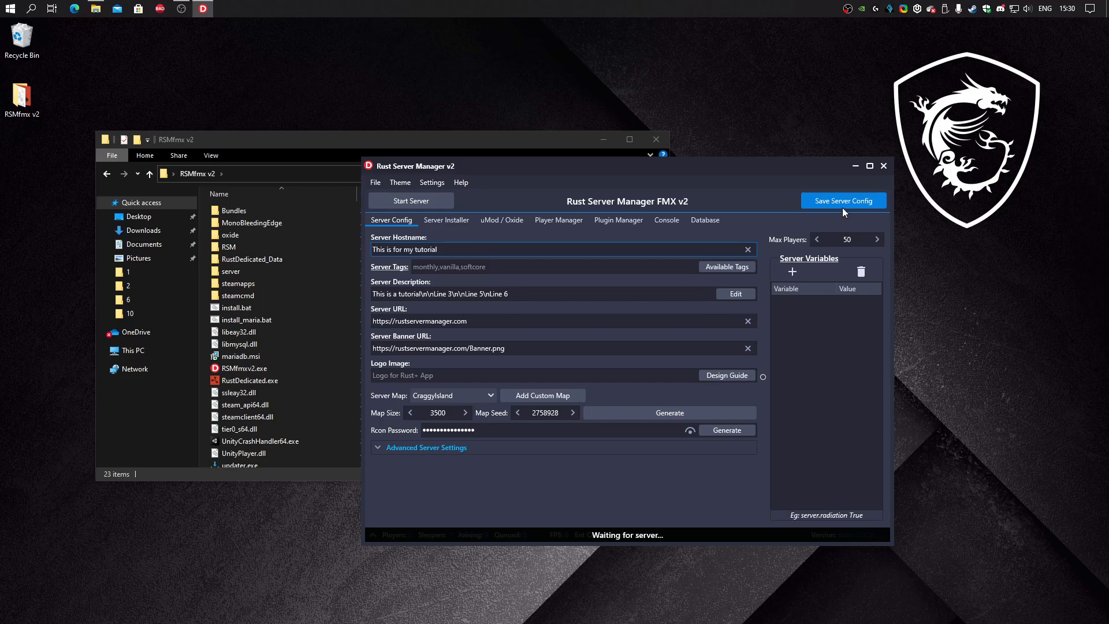
{"action": "left_click", "coordinate": [859, 239]}
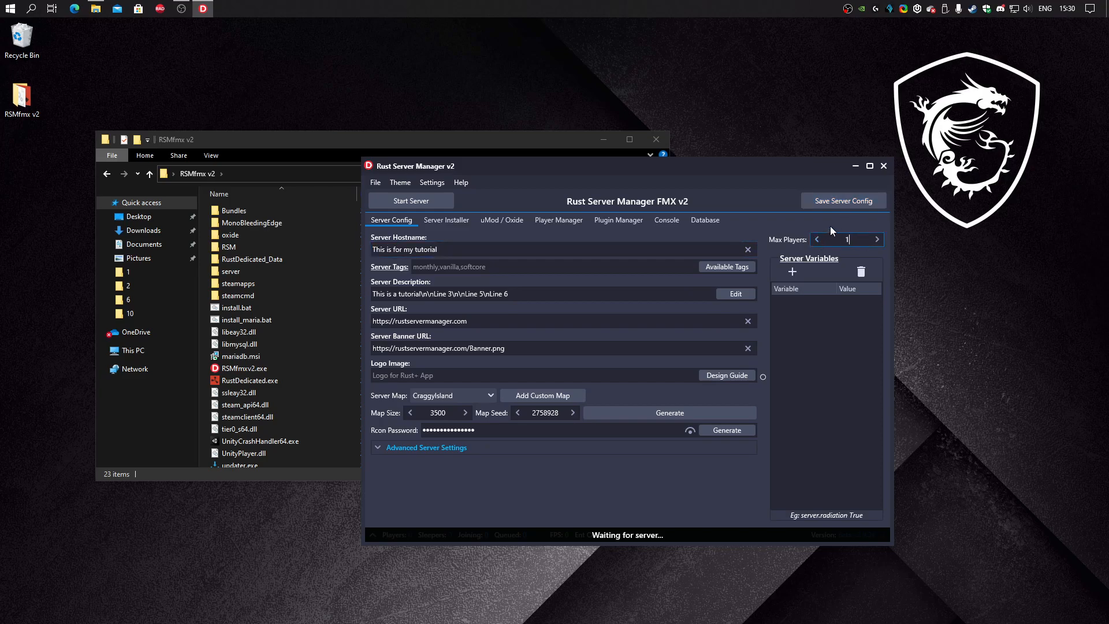
{"action": "left_click", "coordinate": [820, 203]}
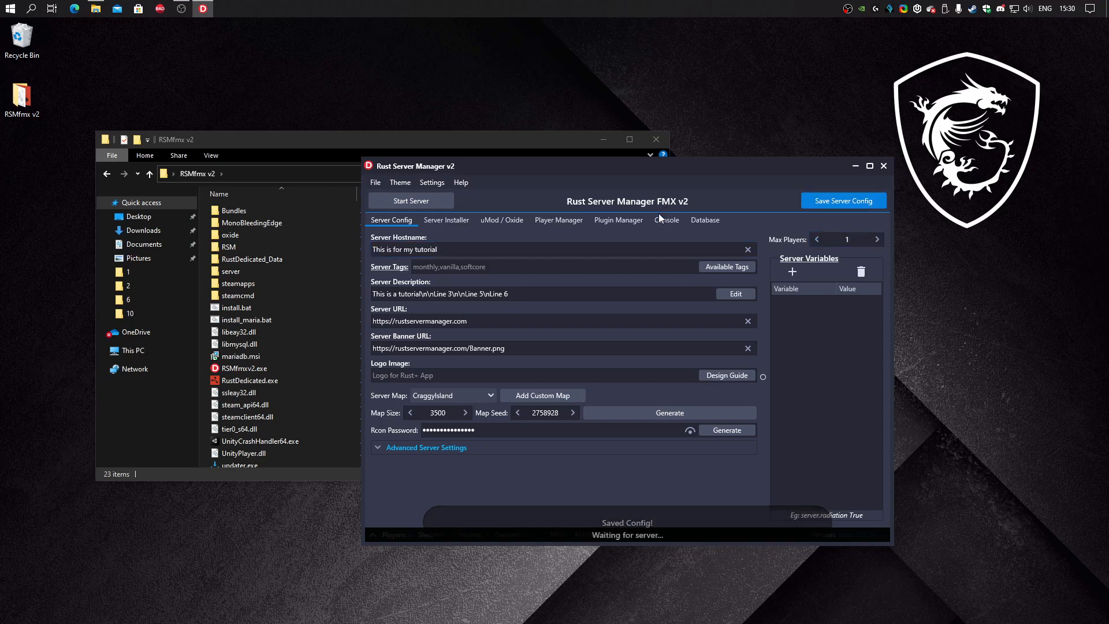
- Review the custom server start options by generating the start script from the UI and viewing the batch file chooser, and return to the automatic options
{"action": "left_click", "coordinate": [435, 203]}
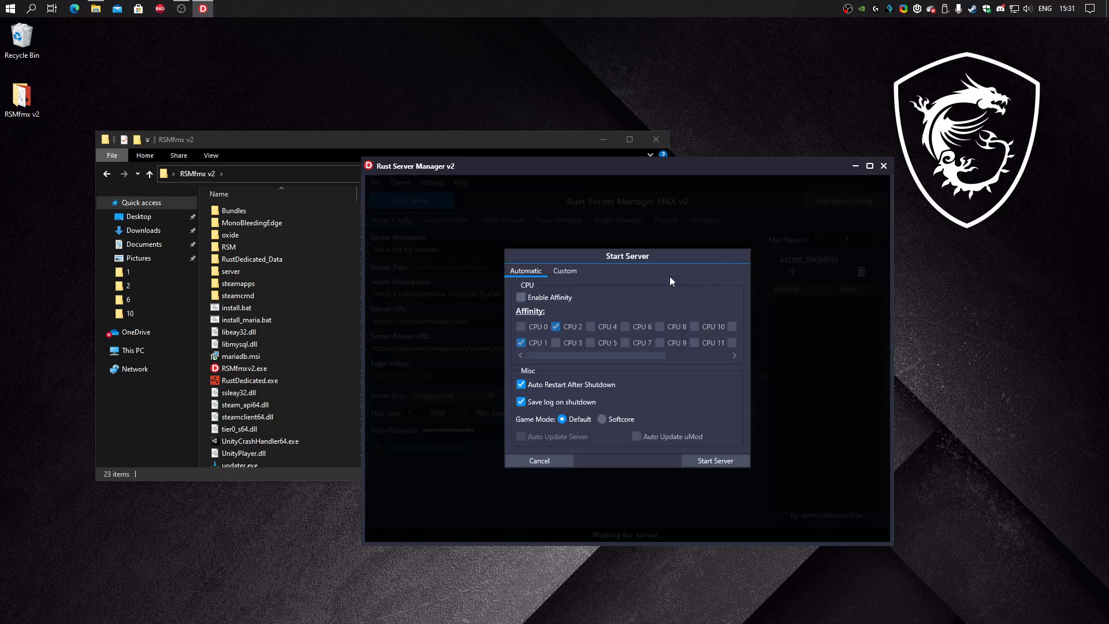
{"action": "left_click", "coordinate": [579, 273]}
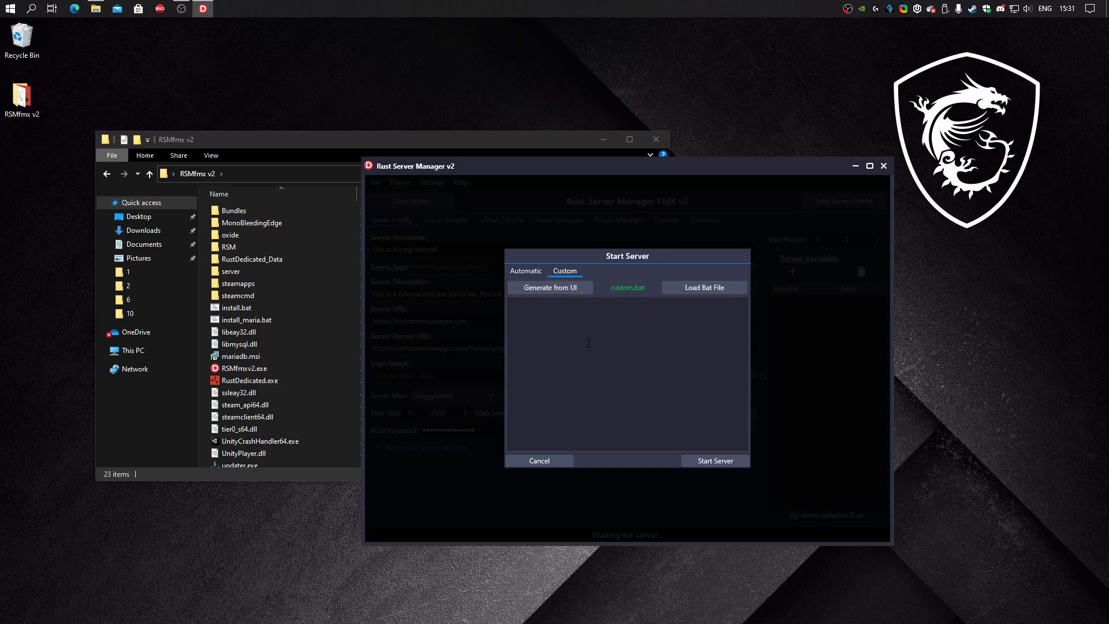
{"action": "left_click", "coordinate": [566, 292]}
{"action": "scroll", "coordinate": [664, 358], "scroll_direction": "down", "scroll_amount": 2}
{"action": "scroll", "coordinate": [693, 359], "scroll_direction": "up", "scroll_amount": 2}
{"action": "scroll", "coordinate": [653, 370], "scroll_direction": "down", "scroll_amount": 1}
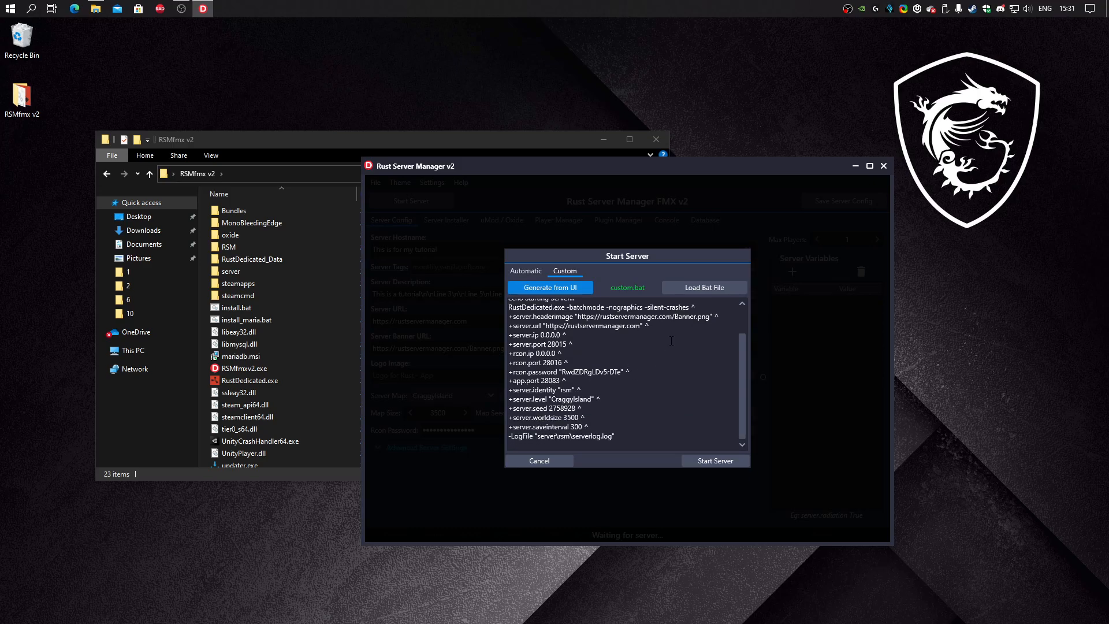
{"action": "scroll", "coordinate": [670, 341], "scroll_direction": "up", "scroll_amount": 2}
{"action": "left_click", "coordinate": [705, 287]}
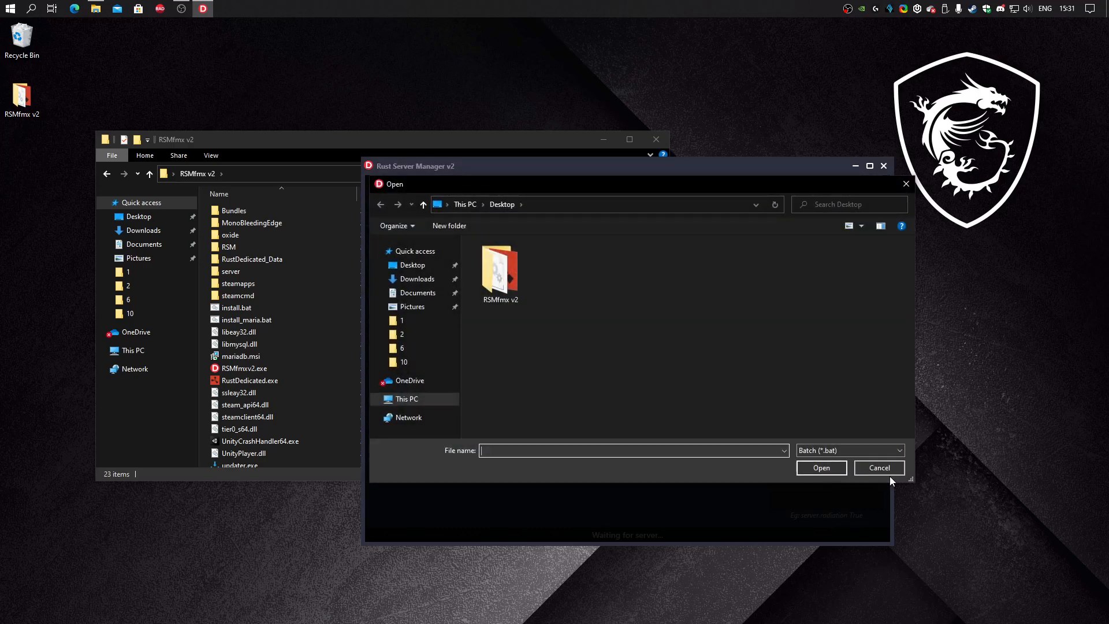
{"action": "left_click", "coordinate": [889, 470]}
{"action": "left_click", "coordinate": [521, 272]}
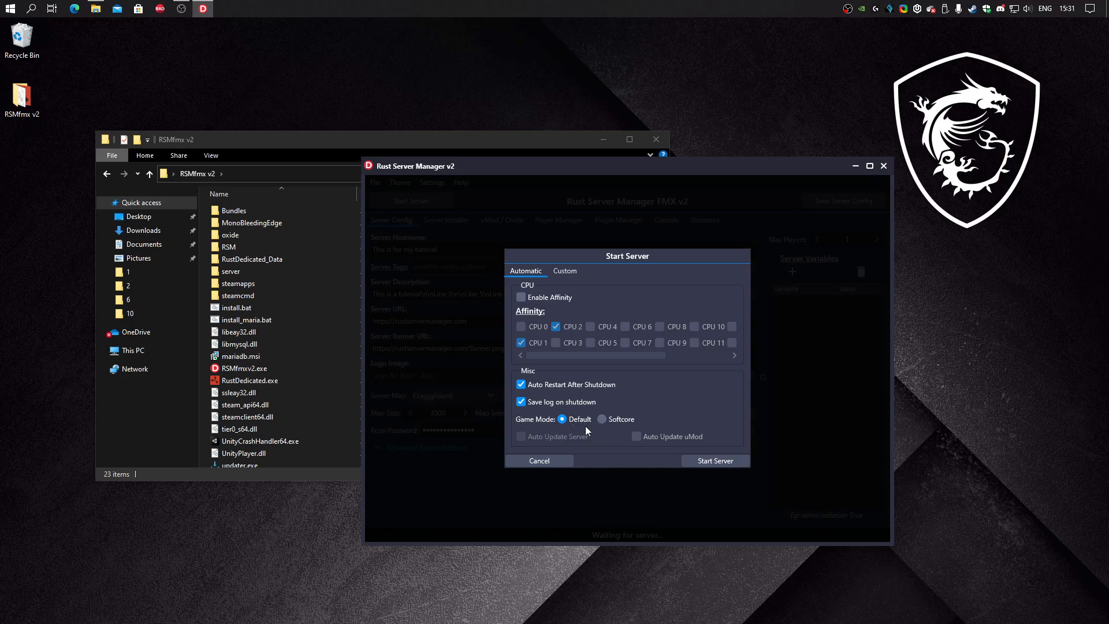
- Try the CPU affinity option on and off in the automatic start settings, keeping the Default game mode
{"action": "left_click", "coordinate": [602, 418]}
{"action": "left_click", "coordinate": [563, 299]}
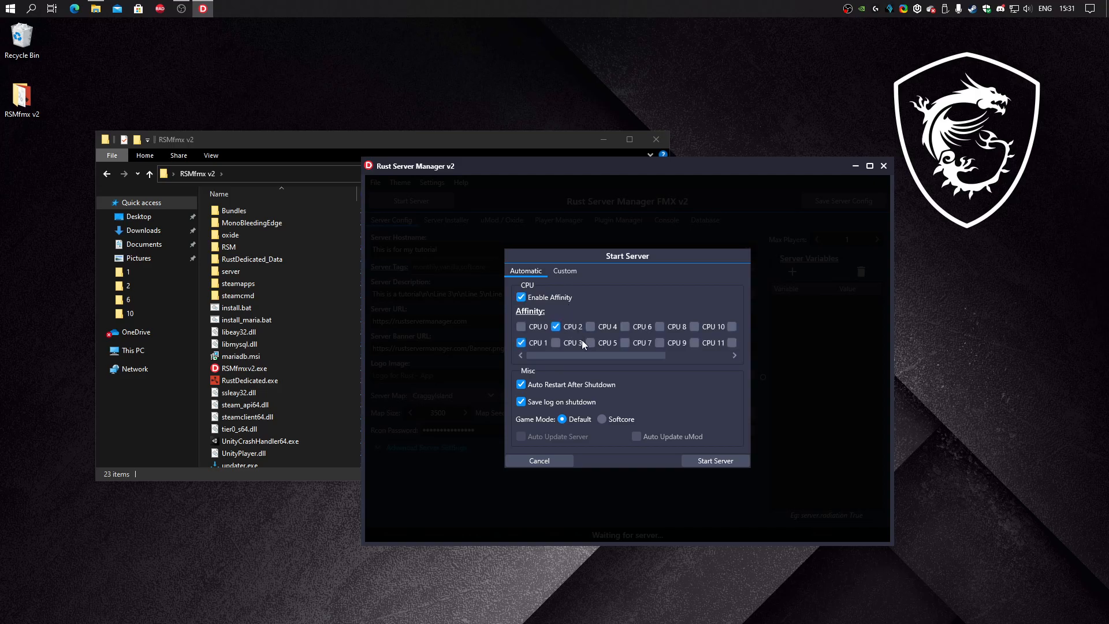
{"action": "left_click", "coordinate": [547, 297]}
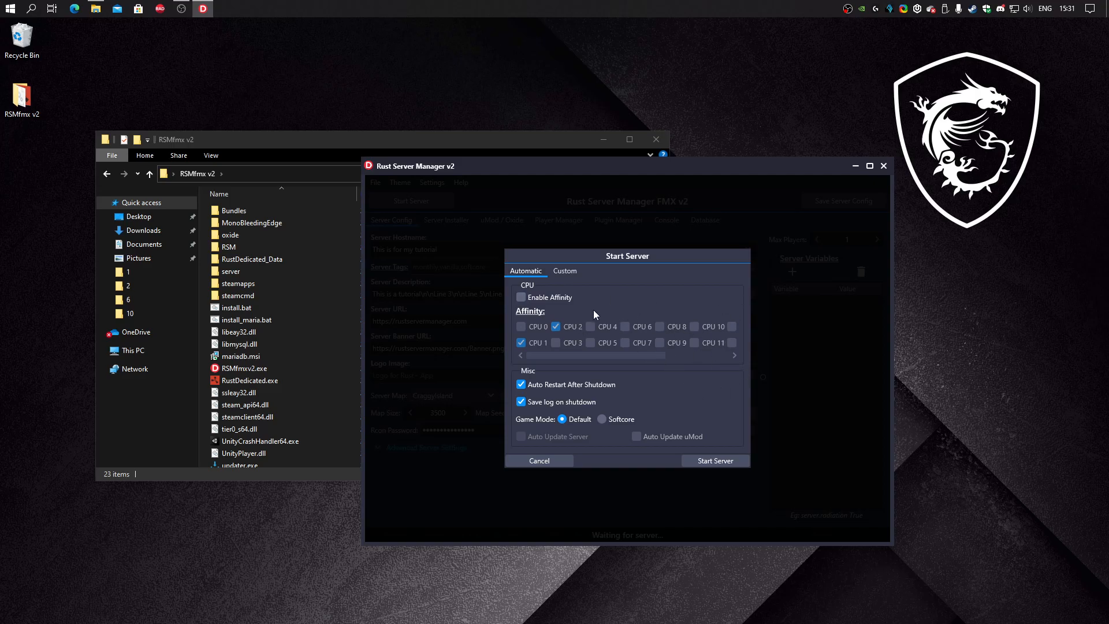
{"action": "left_click", "coordinate": [569, 298]}
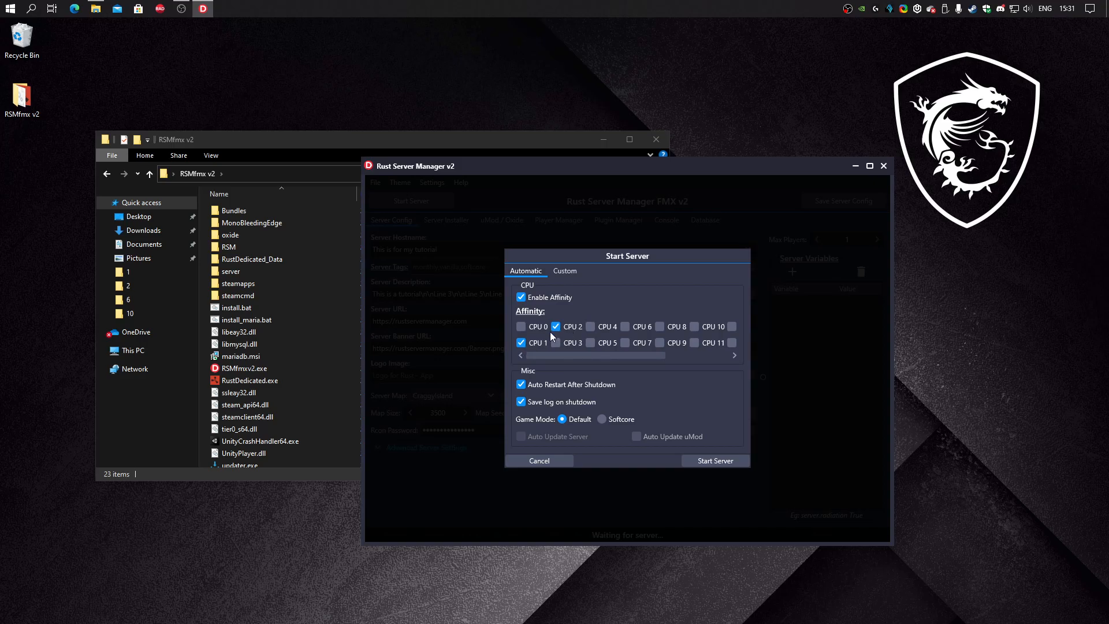
{"action": "left_click", "coordinate": [532, 300]}
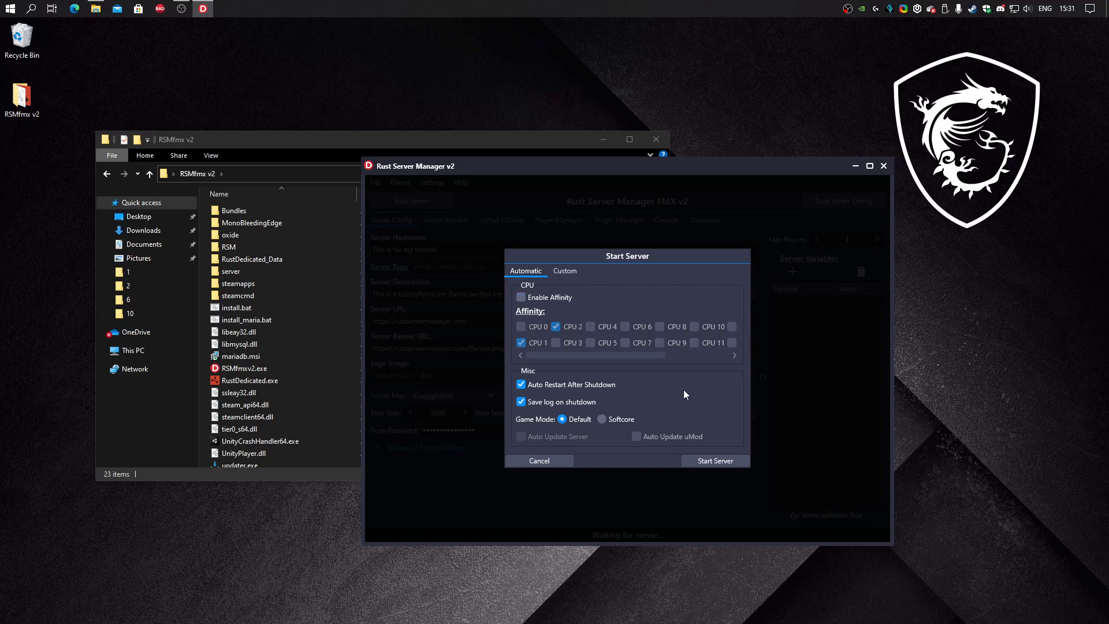
- Start the server with the automatic options and launch the Rust game from Steam
{"action": "left_click", "coordinate": [733, 462]}
{"action": "left_click", "coordinate": [647, 475]}
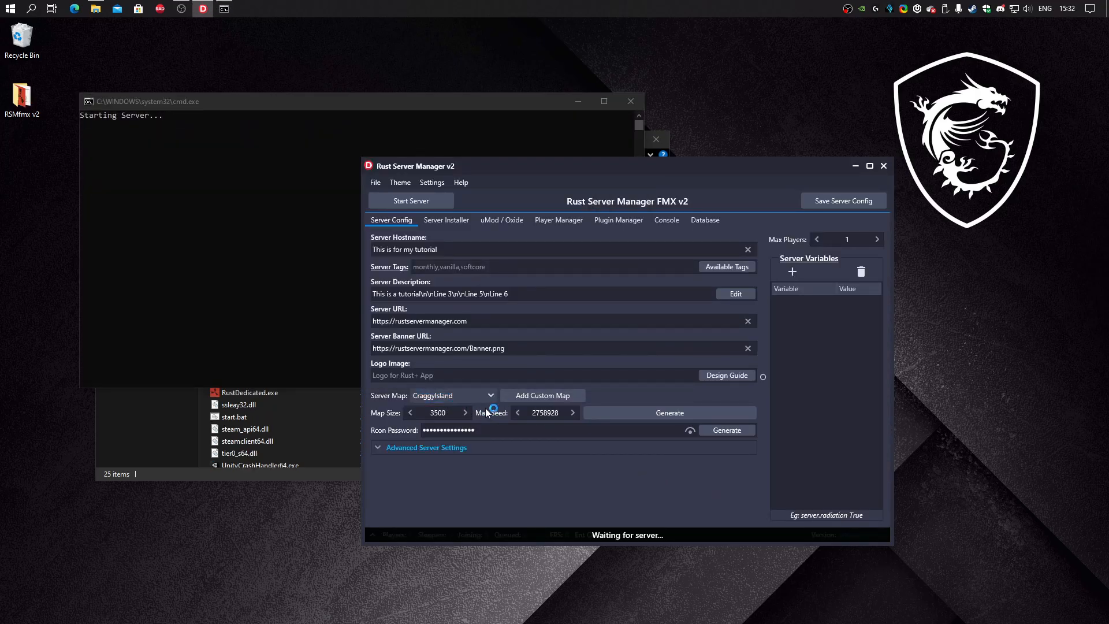
{"action": "right_click", "coordinate": [972, 9]}
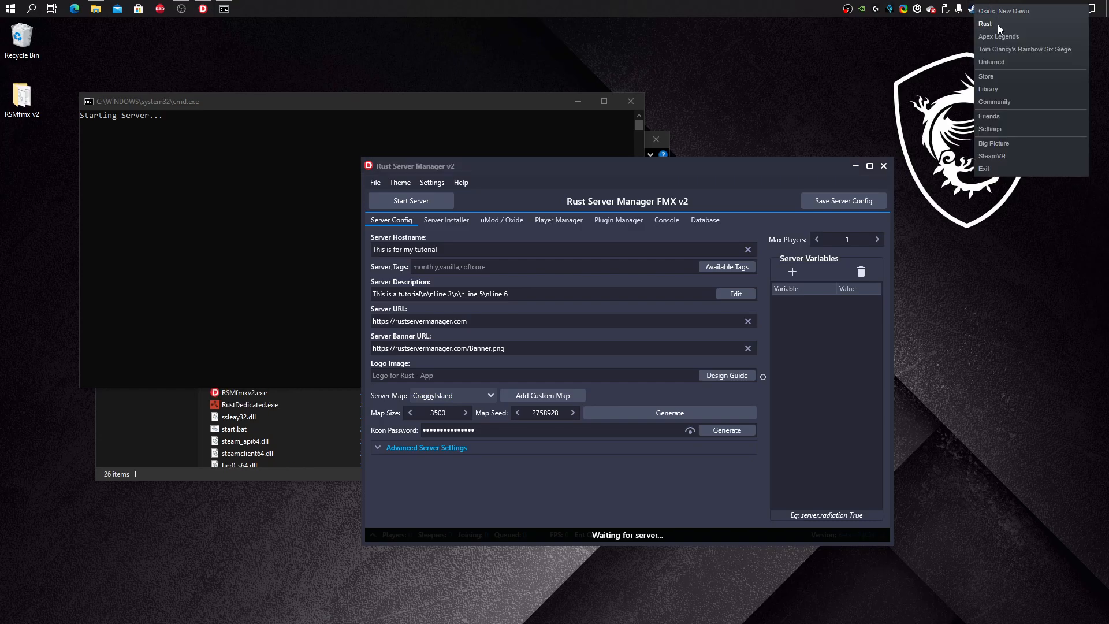
{"action": "left_click", "coordinate": [995, 24]}
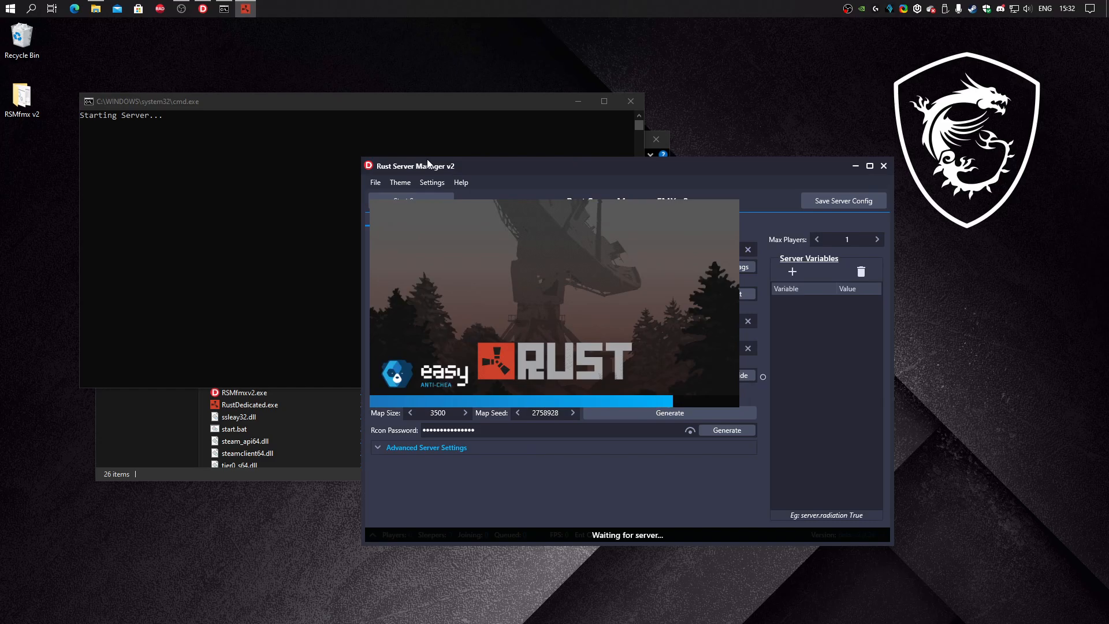
- Switch from the loading game back to the Rust Server Manager window and reposition it beside the file window
{"action": "left_click_drag", "start_coordinate": [504, 165], "coordinate": [709, 43]}
{"action": "left_click_drag", "start_coordinate": [500, 216], "coordinate": [701, 365]}
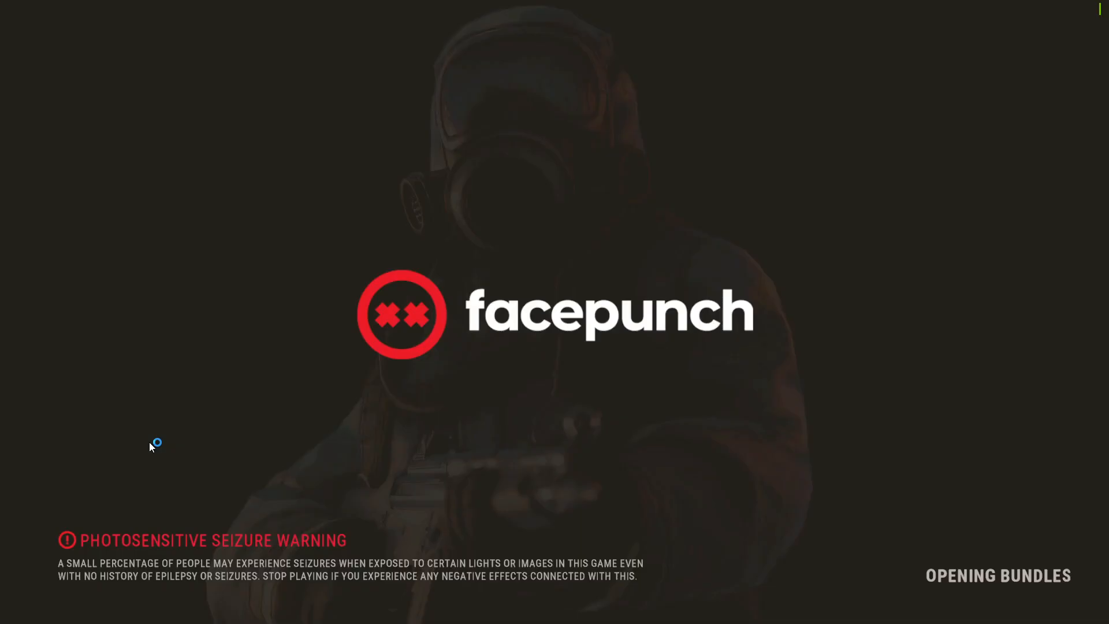
{"action": "key", "text": "alt+Tab"}
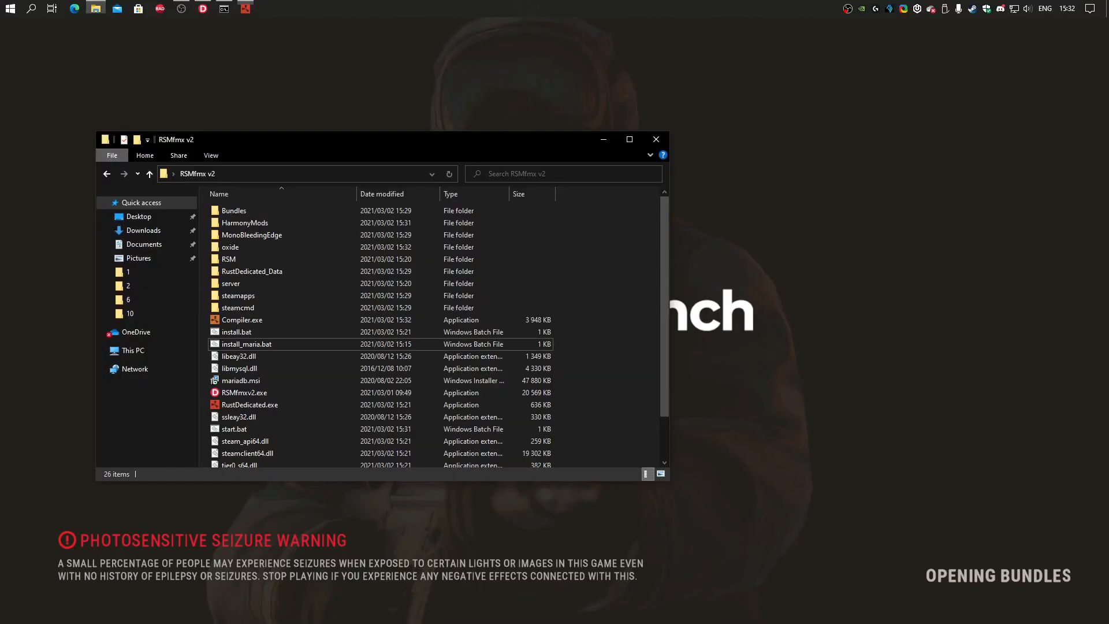
{"action": "left_click", "coordinate": [203, 8]}
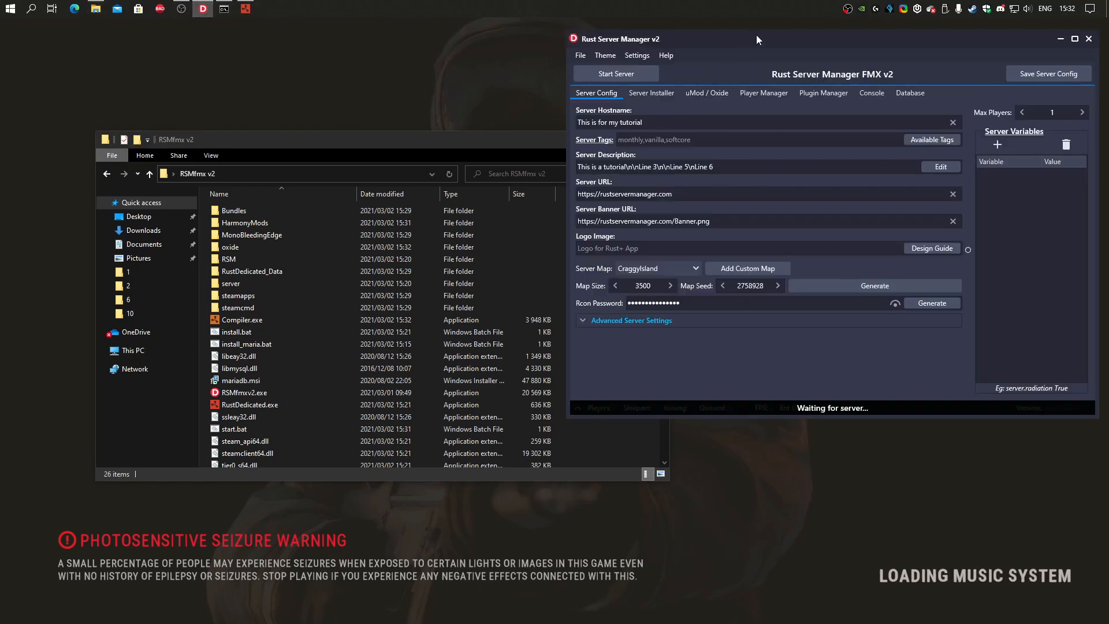
{"action": "left_click_drag", "start_coordinate": [759, 45], "coordinate": [741, 53]}
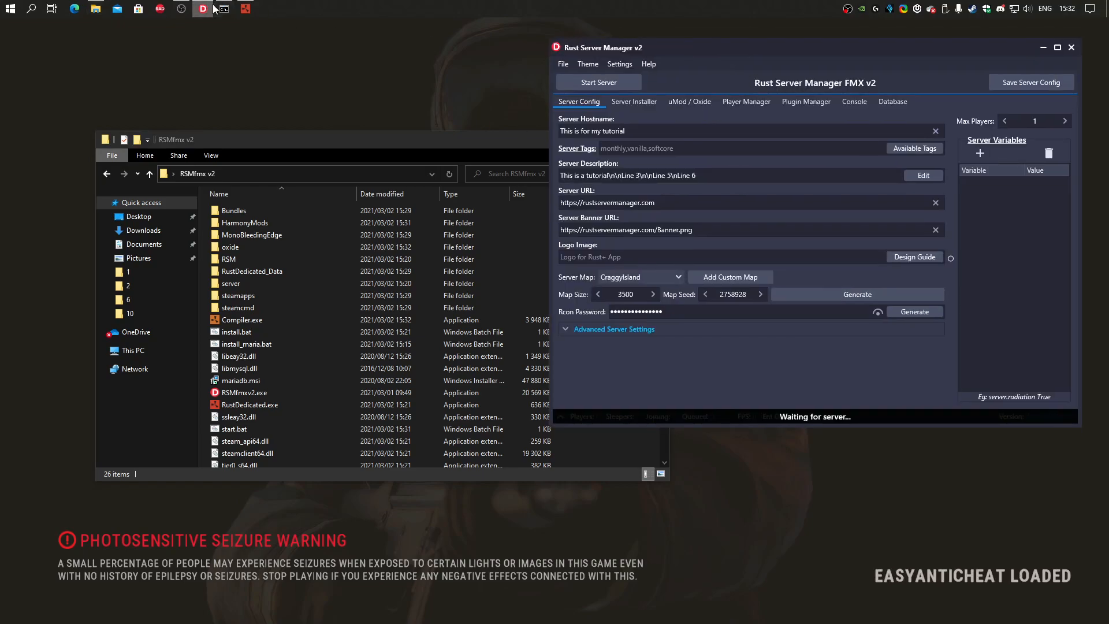
- Bring up the server's command window and allow rustdedicated.exe through Windows Defender Firewall on public networks
{"action": "left_click", "coordinate": [222, 9]}
{"action": "left_click", "coordinate": [422, 357]}
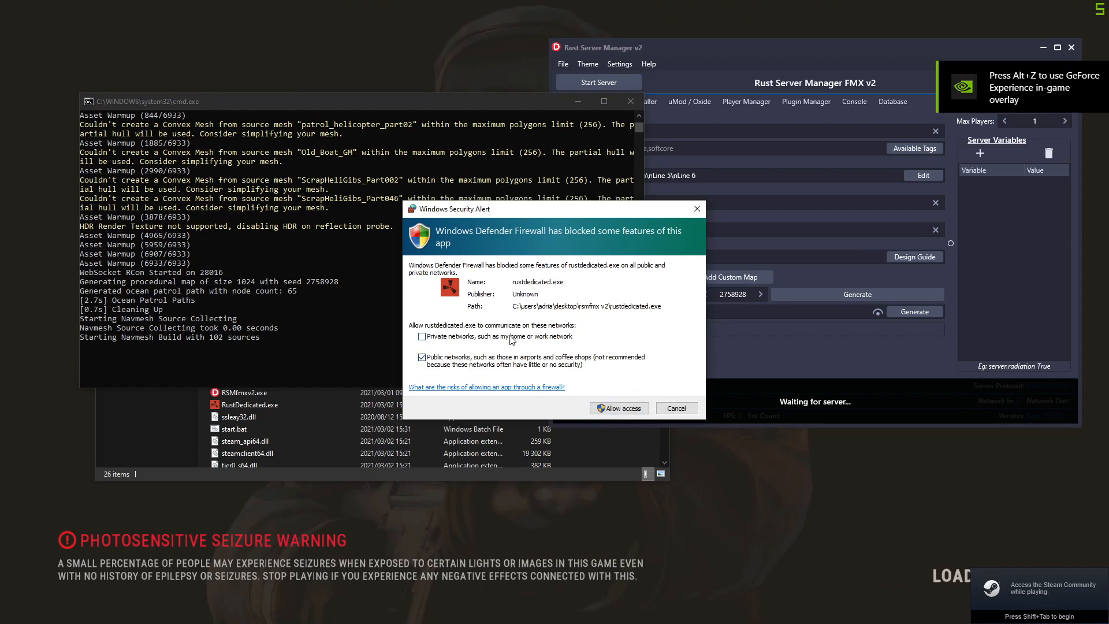
{"action": "left_click", "coordinate": [633, 409]}
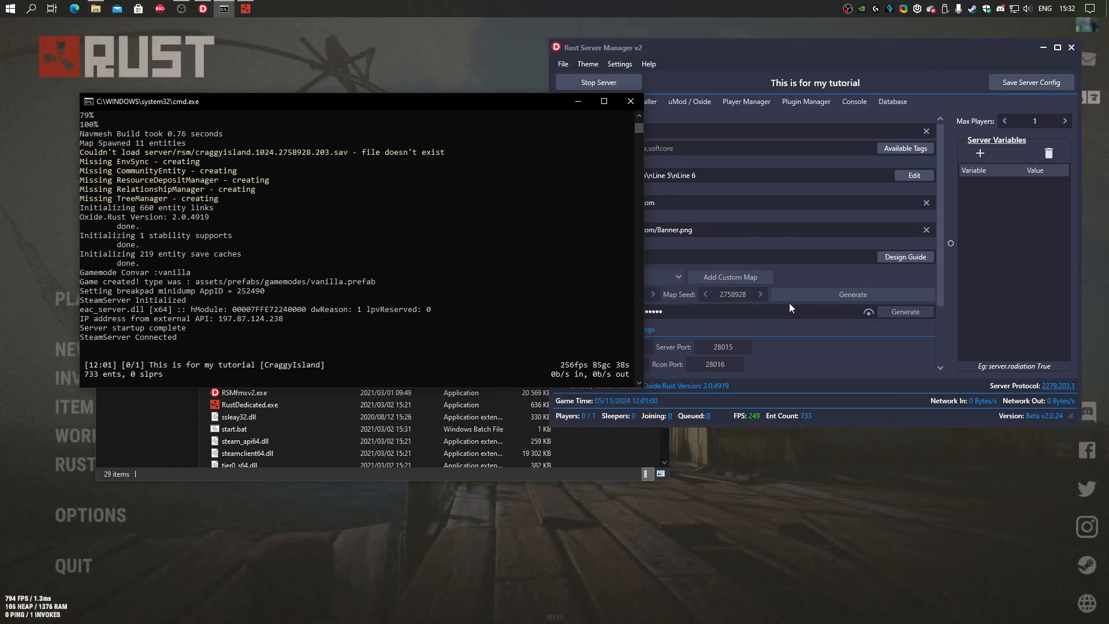
- Open the Windows Control Panel, and move and enlarge its window
{"action": "left_click", "coordinate": [5, 5]}
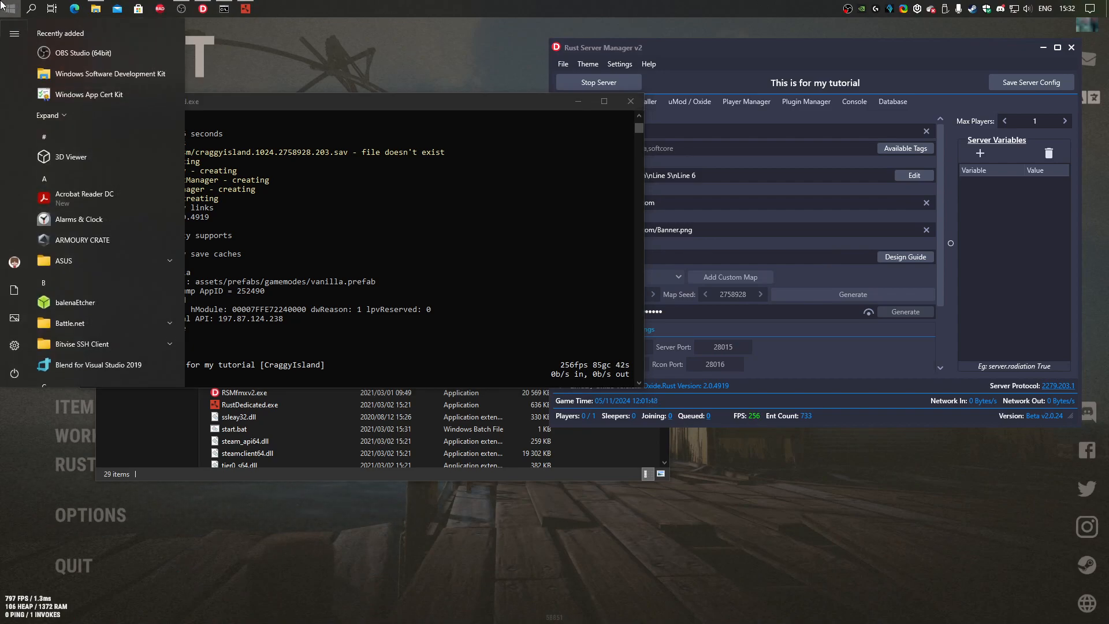
{"action": "type", "text": "control panel"}
{"action": "key", "text": "Return"}
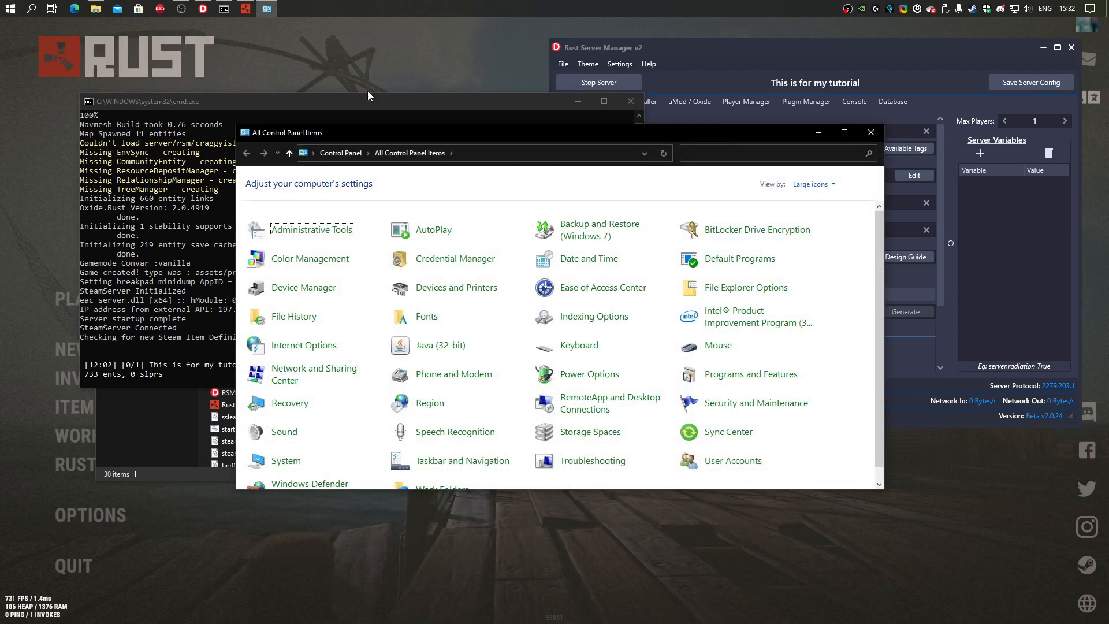
{"action": "left_click_drag", "start_coordinate": [445, 137], "coordinate": [387, 74]}
{"action": "left_click_drag", "start_coordinate": [828, 427], "coordinate": [983, 543]}
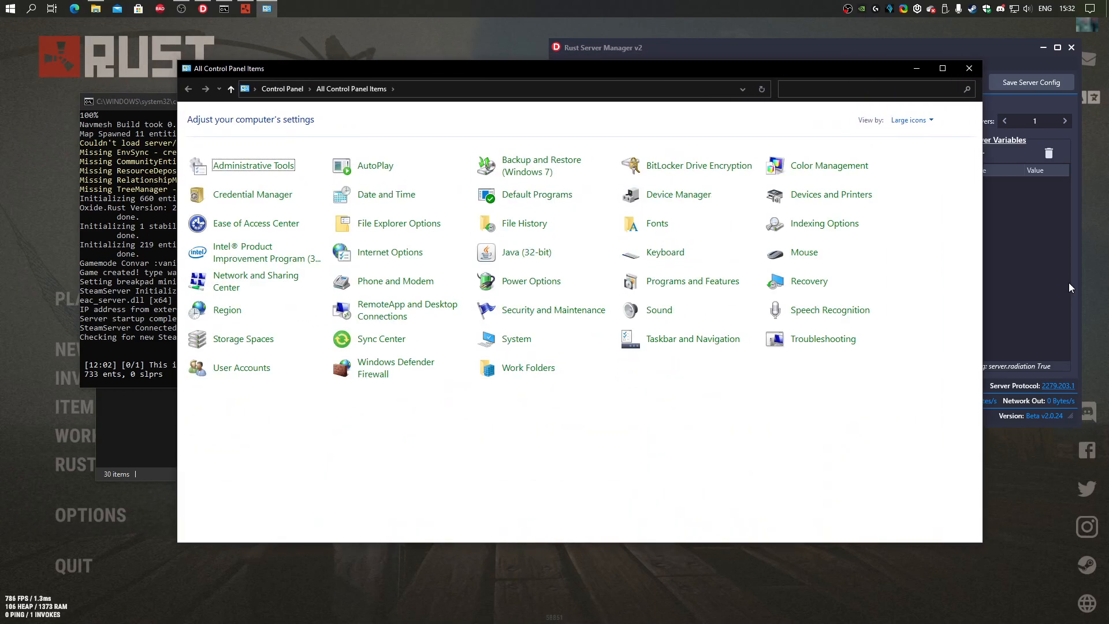
- Try the small icons view in the Control Panel and return to large icons
{"action": "left_click", "coordinate": [923, 121]}
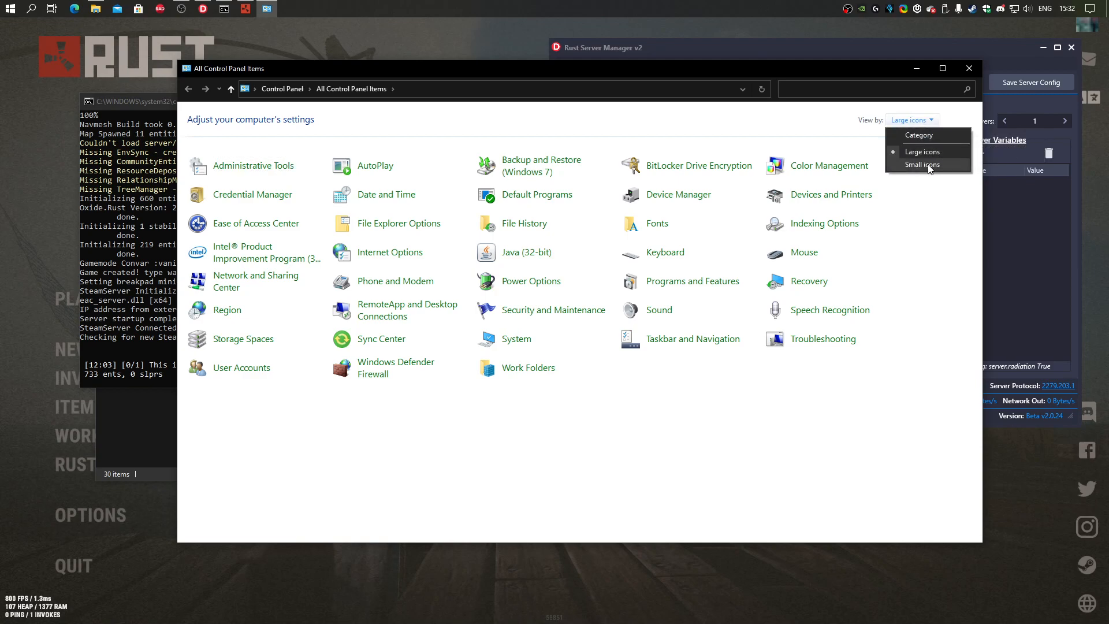
{"action": "left_click", "coordinate": [929, 165]}
{"action": "left_click", "coordinate": [930, 121]}
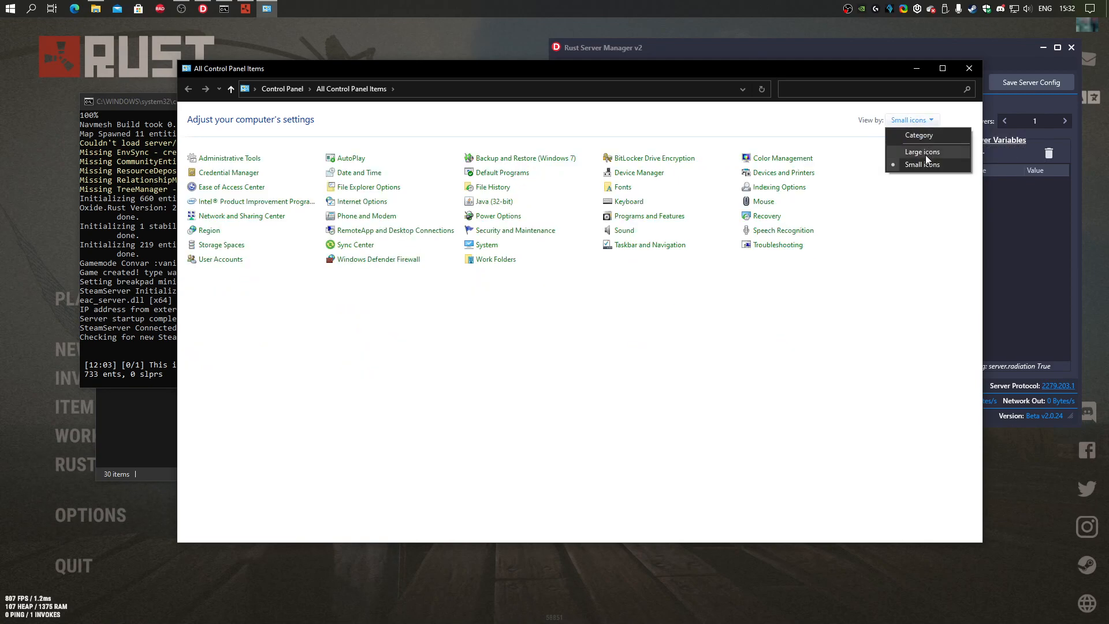
{"action": "left_click", "coordinate": [926, 153]}
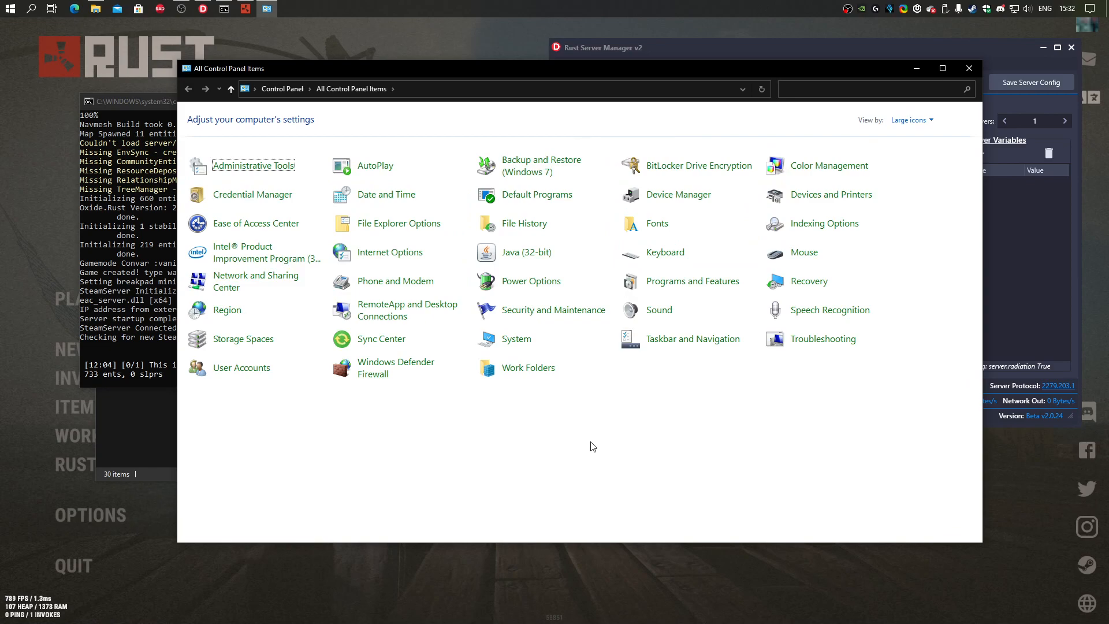
- Open the allowed apps list of Windows Defender Firewall and unlock its settings for changes
{"action": "left_click", "coordinate": [383, 374]}
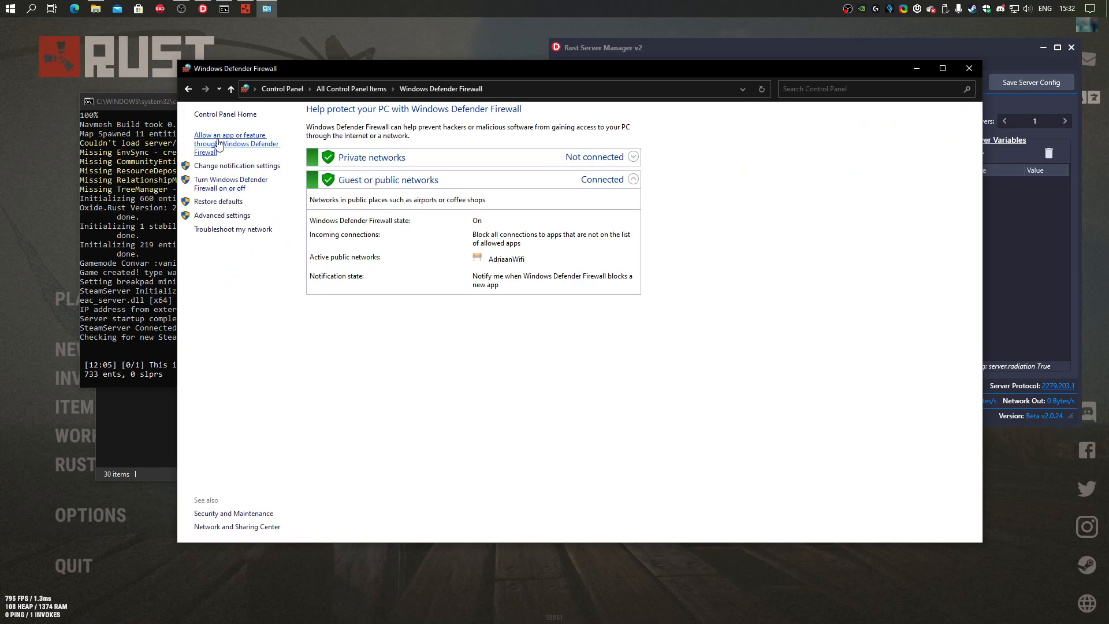
{"action": "left_click", "coordinate": [248, 153]}
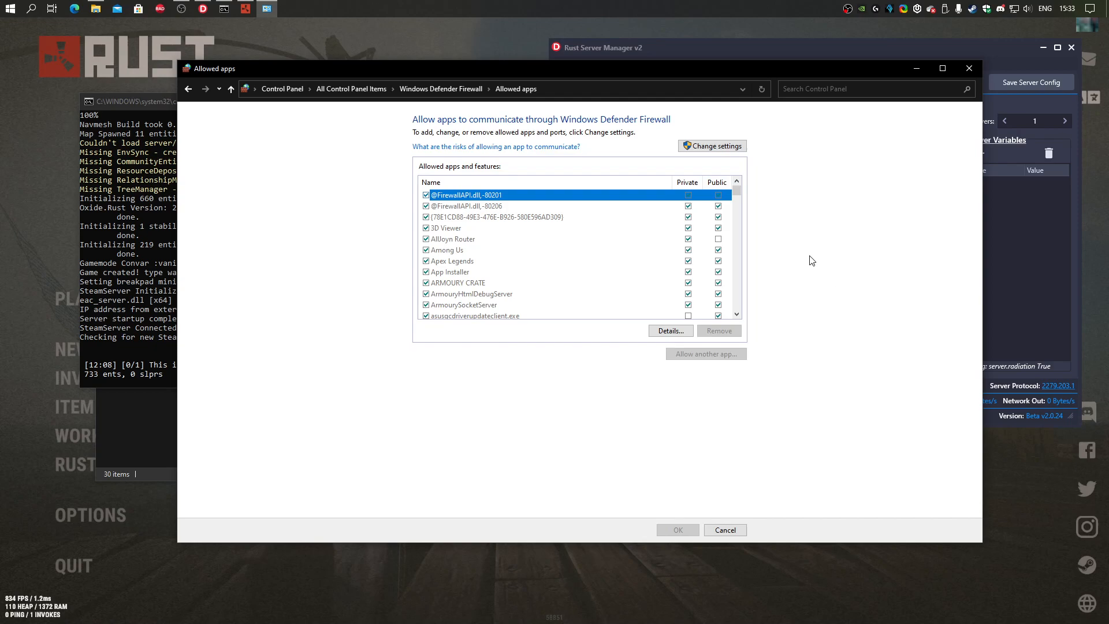
{"action": "left_click", "coordinate": [726, 146]}
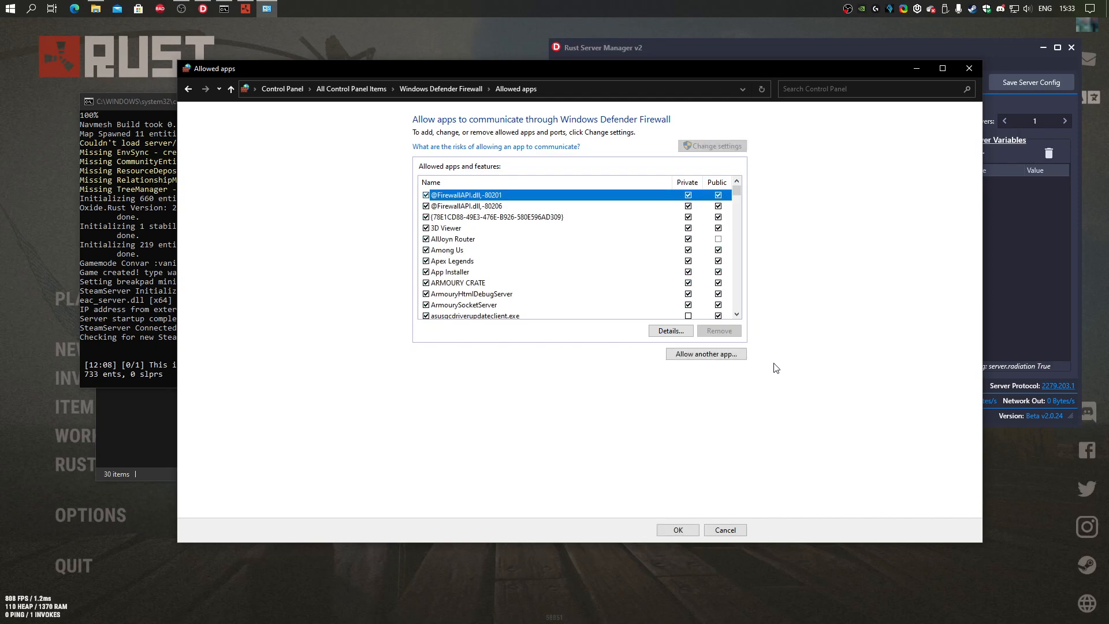
- Try to add RustDedicated.exe from the RSMfmx v2 desktop folder to the firewall's allowed apps, and close the add dialog
{"action": "left_click", "coordinate": [716, 355]}
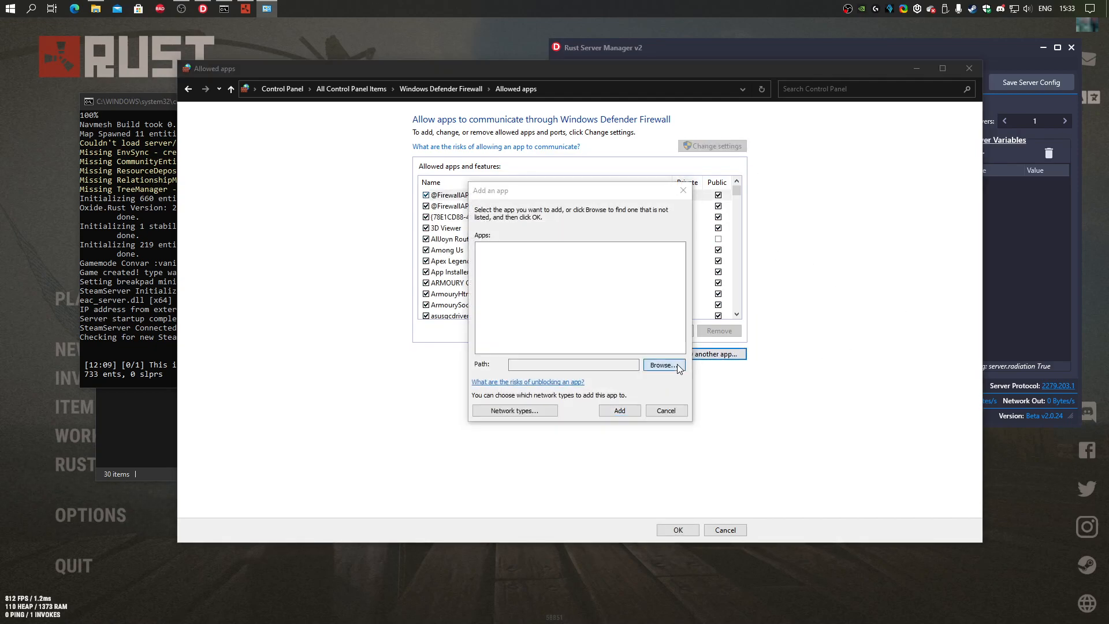
{"action": "left_click", "coordinate": [664, 364]}
{"action": "left_click", "coordinate": [516, 289]}
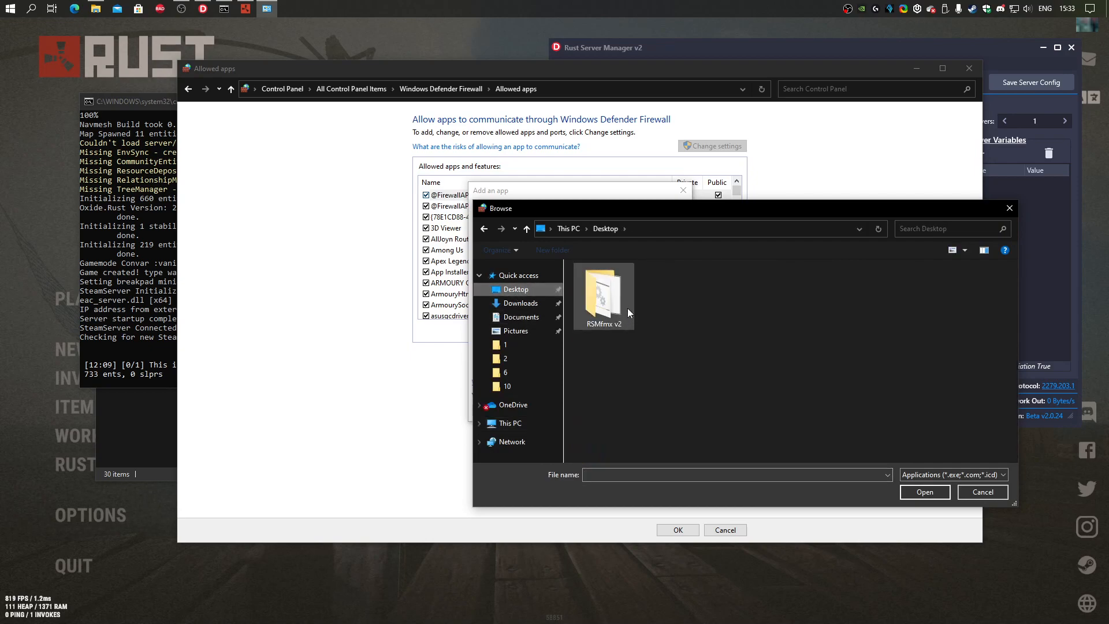
{"action": "double_click", "coordinate": [617, 296]}
{"action": "scroll", "coordinate": [654, 439], "scroll_direction": "down", "scroll_amount": 1}
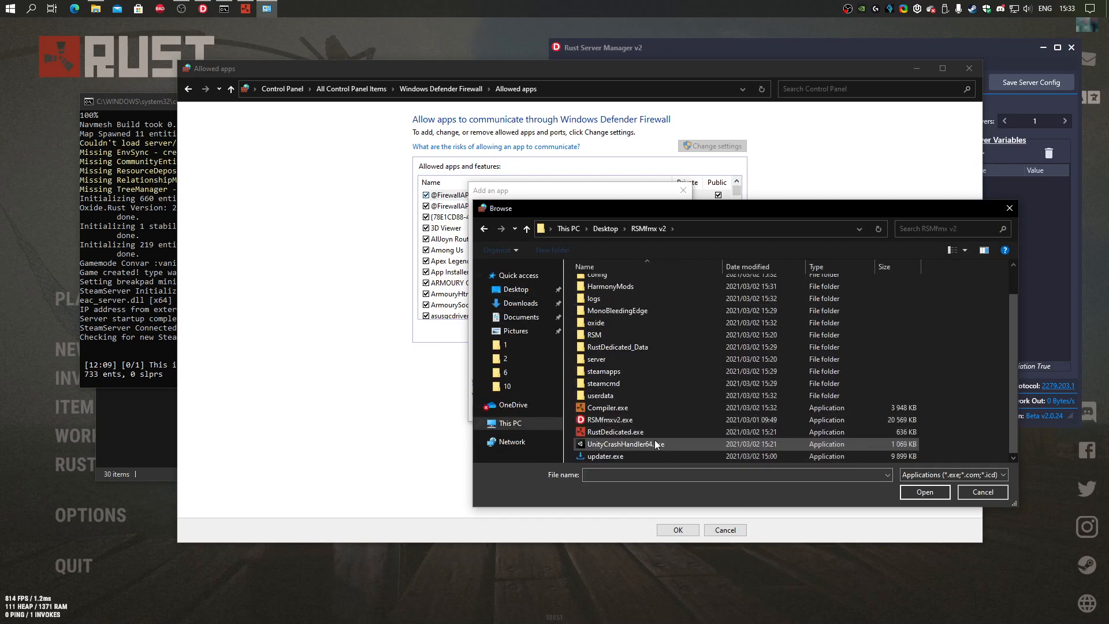
{"action": "double_click", "coordinate": [620, 432]}
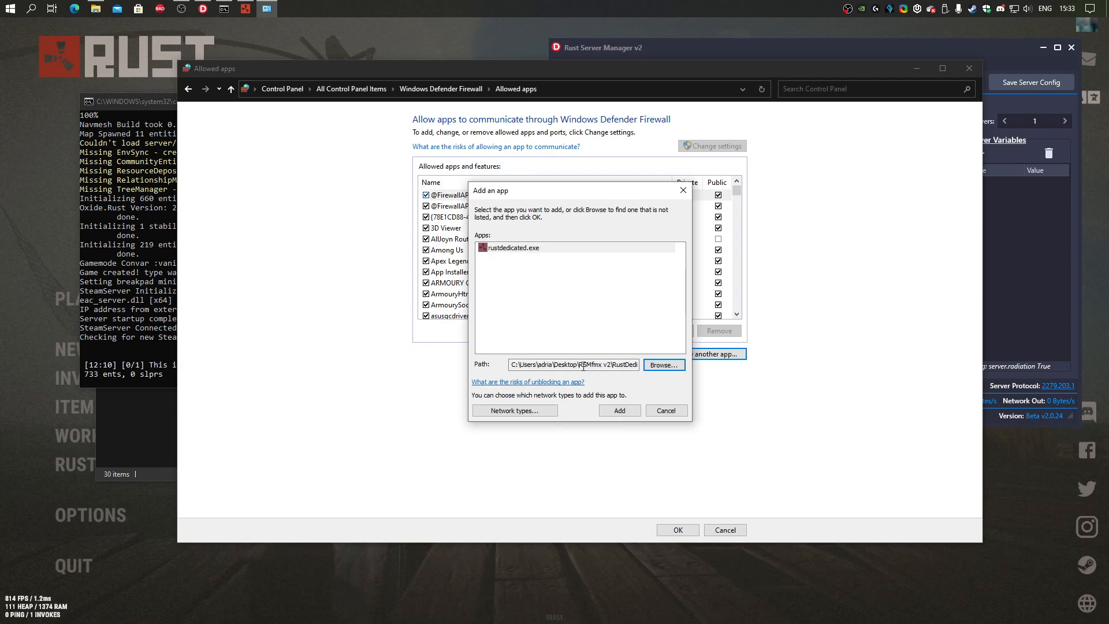
{"action": "left_click", "coordinate": [619, 410]}
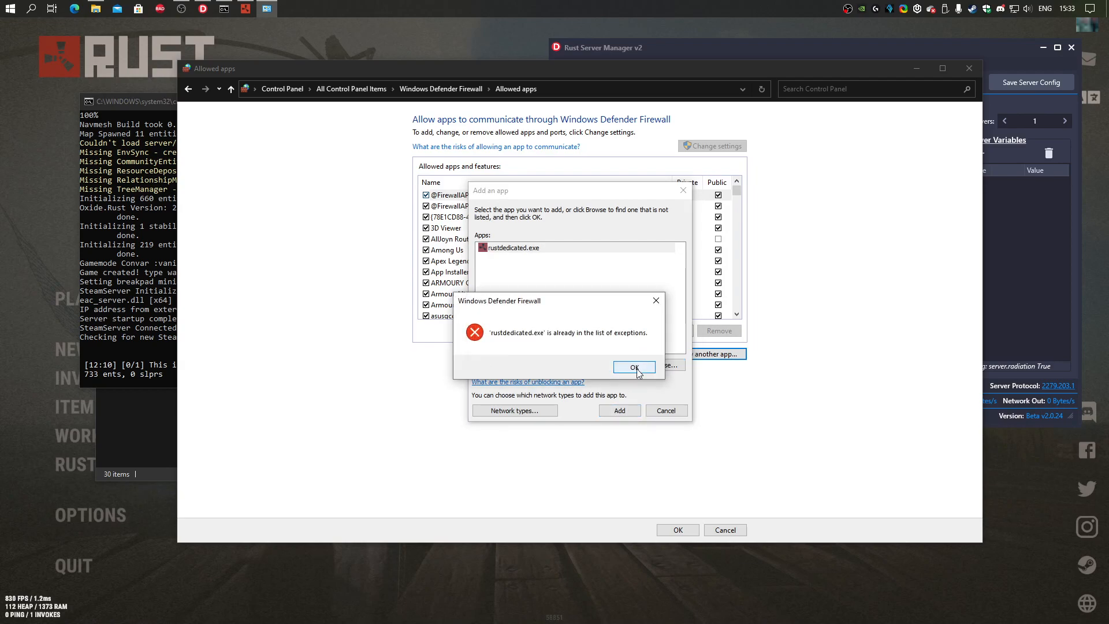
{"action": "left_click", "coordinate": [634, 367]}
{"action": "left_click", "coordinate": [666, 410]}
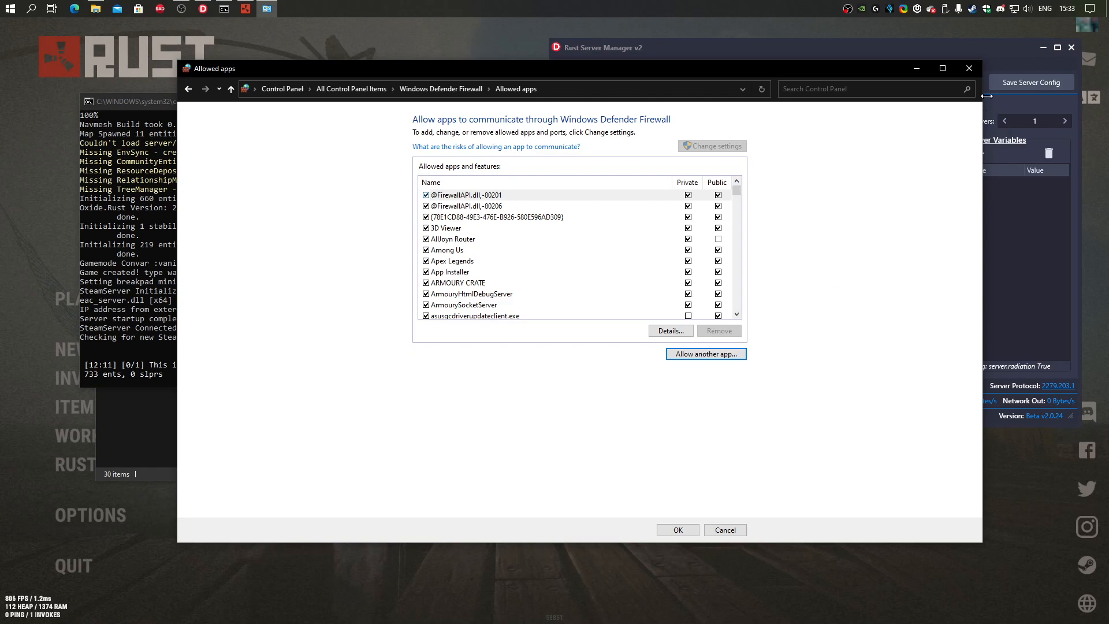
- Close the allowed apps window, arrange the server command window and the manager side by side, and return to the Rust game
{"action": "left_click", "coordinate": [970, 69]}
{"action": "left_click_drag", "start_coordinate": [375, 113], "coordinate": [355, 99]}
{"action": "left_click_drag", "start_coordinate": [696, 55], "coordinate": [660, 93]}
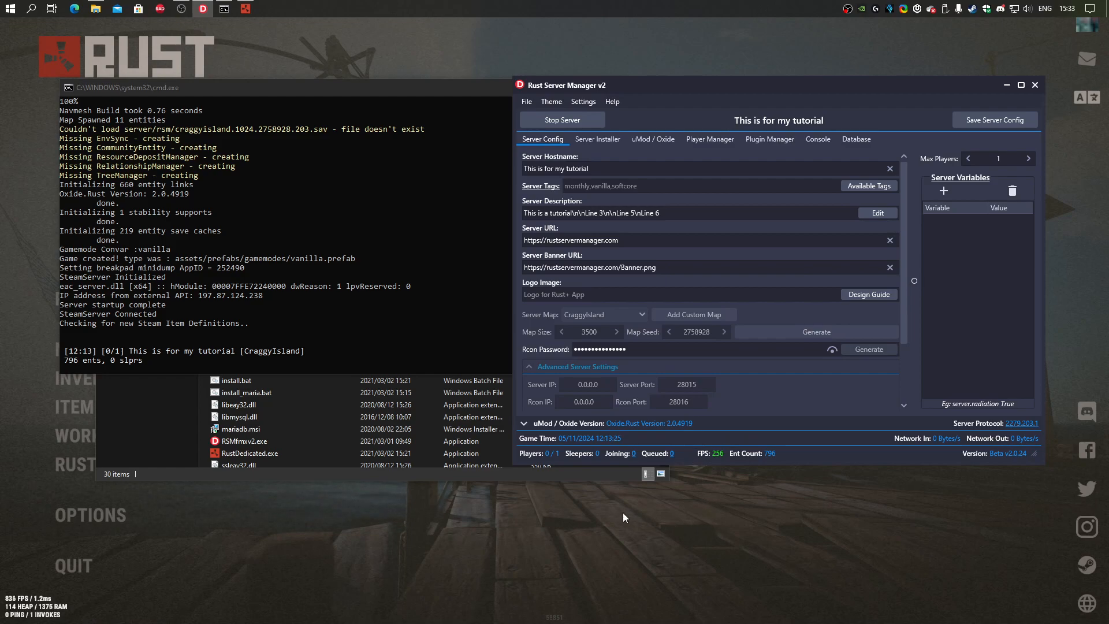
{"action": "left_click", "coordinate": [556, 538]}
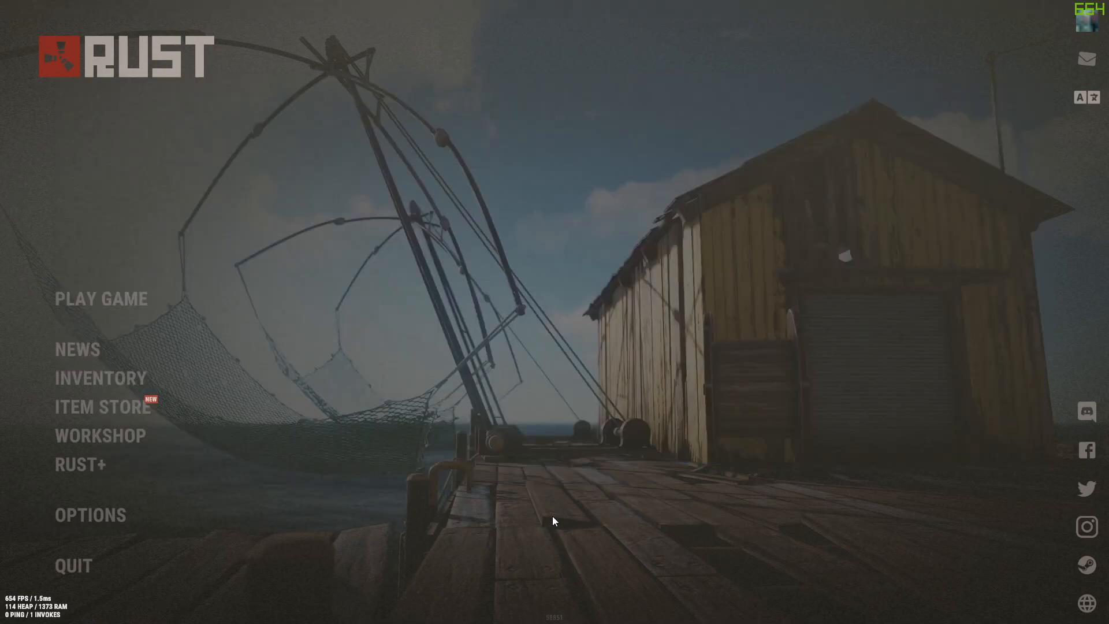
- Glance at the in-game server list, open the Rust console, and bring up Rust Server Manager to check the server port
{"action": "left_click", "coordinate": [141, 302]}
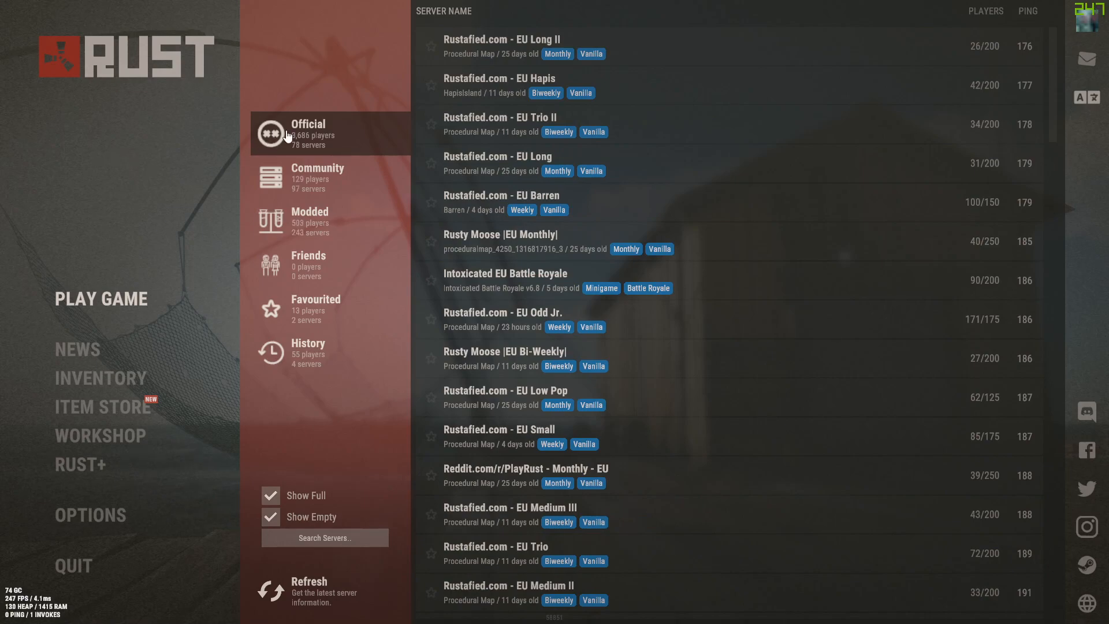
{"action": "left_click", "coordinate": [103, 300]}
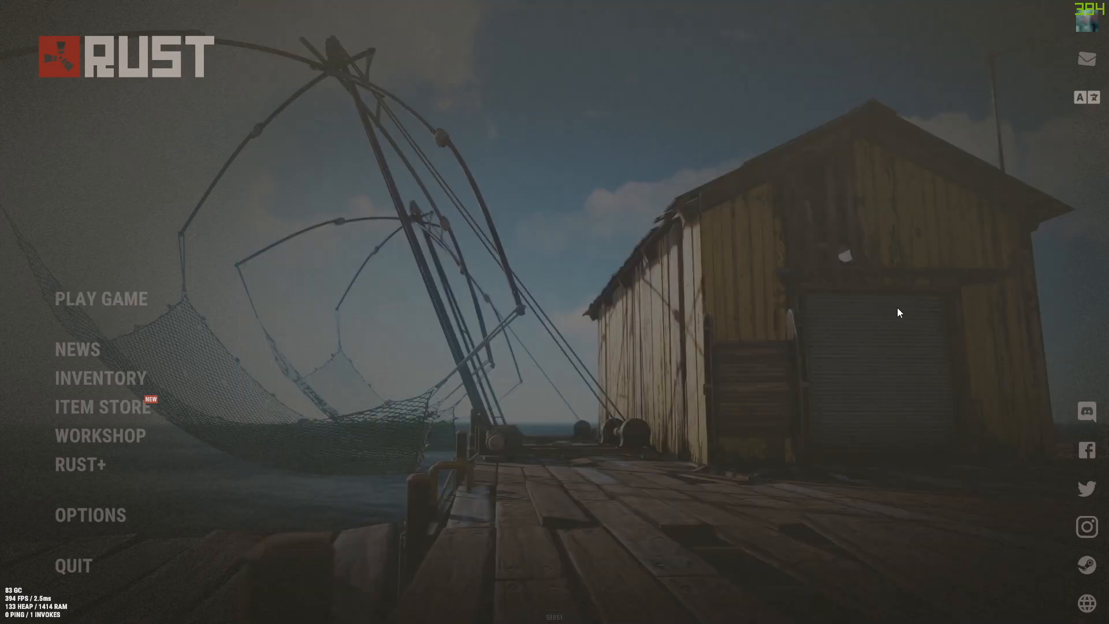
{"action": "key", "text": "F1"}
{"action": "key", "text": "alt+Tab"}
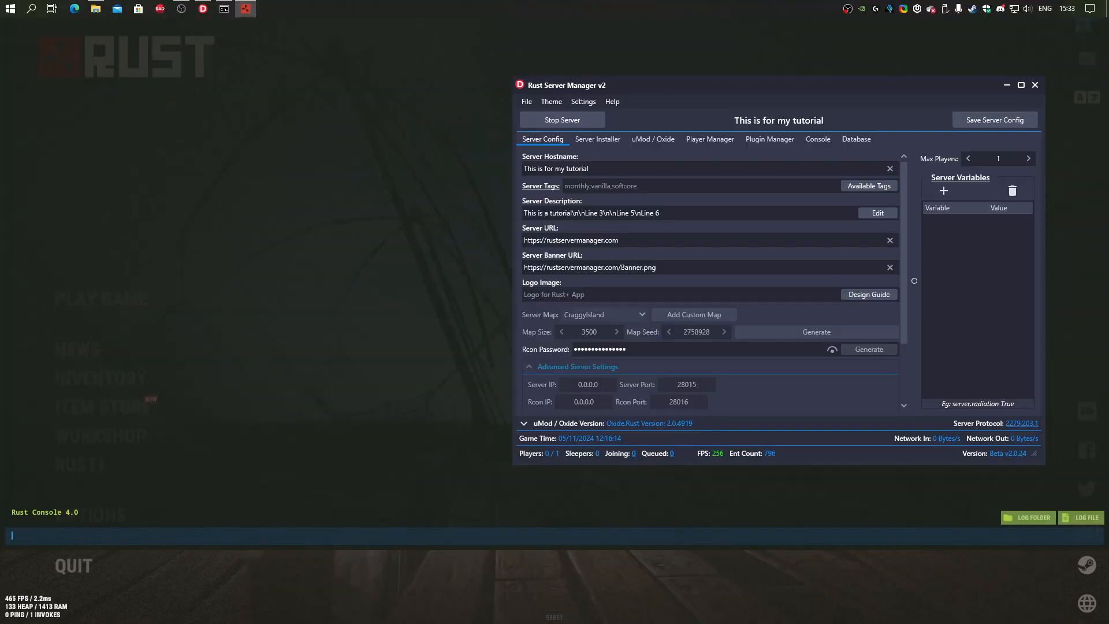
{"action": "left_click_drag", "start_coordinate": [705, 81], "coordinate": [519, 81]}
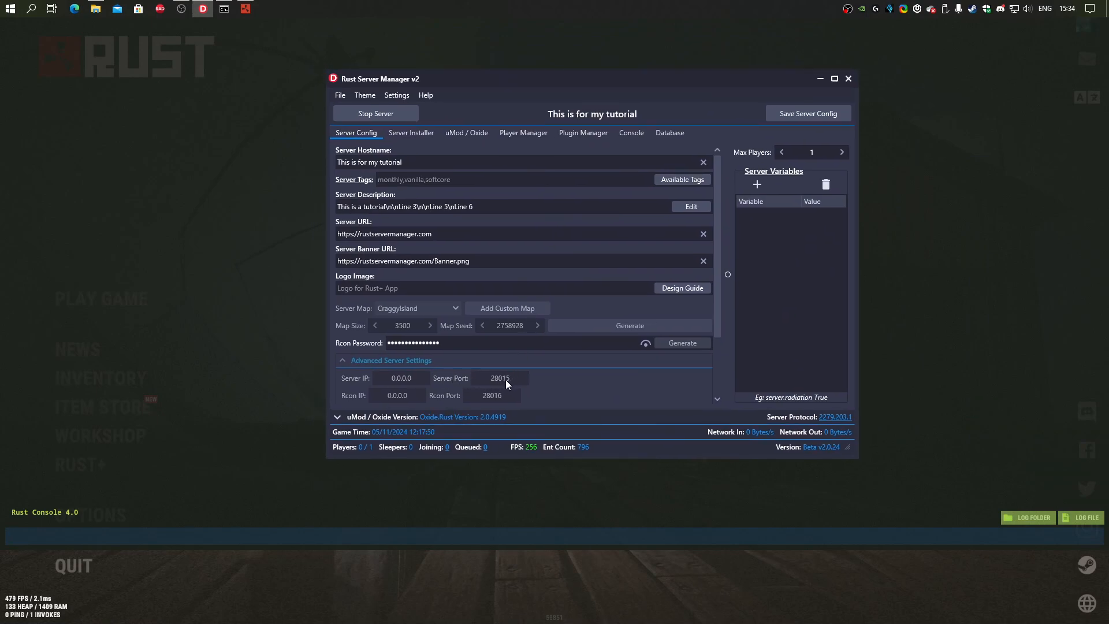
- Return to the Rust game console and connect to the local server with "connect localhost:28015"
{"action": "left_click", "coordinate": [179, 263]}
{"action": "left_click", "coordinate": [193, 534]}
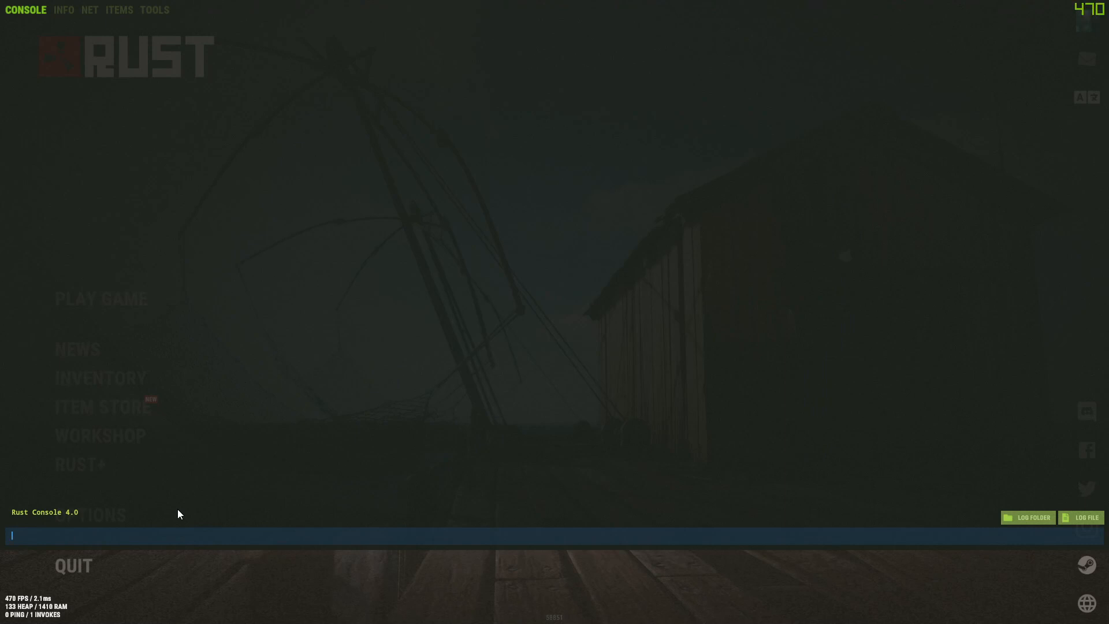
{"action": "type", "text": "con"}
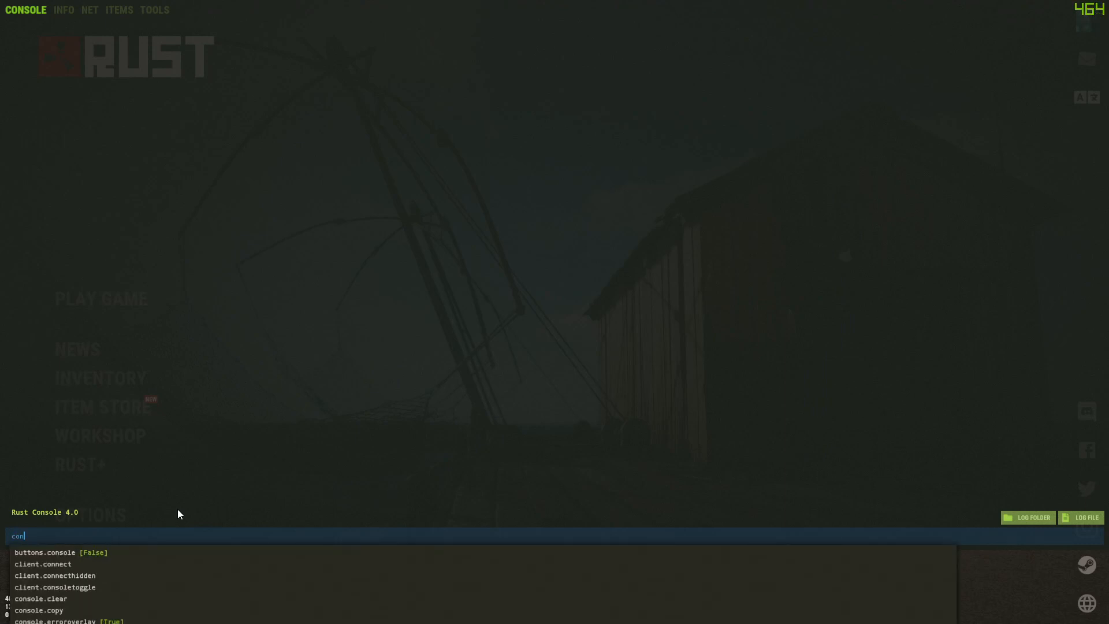
{"action": "type", "text": "nect localhost:"}
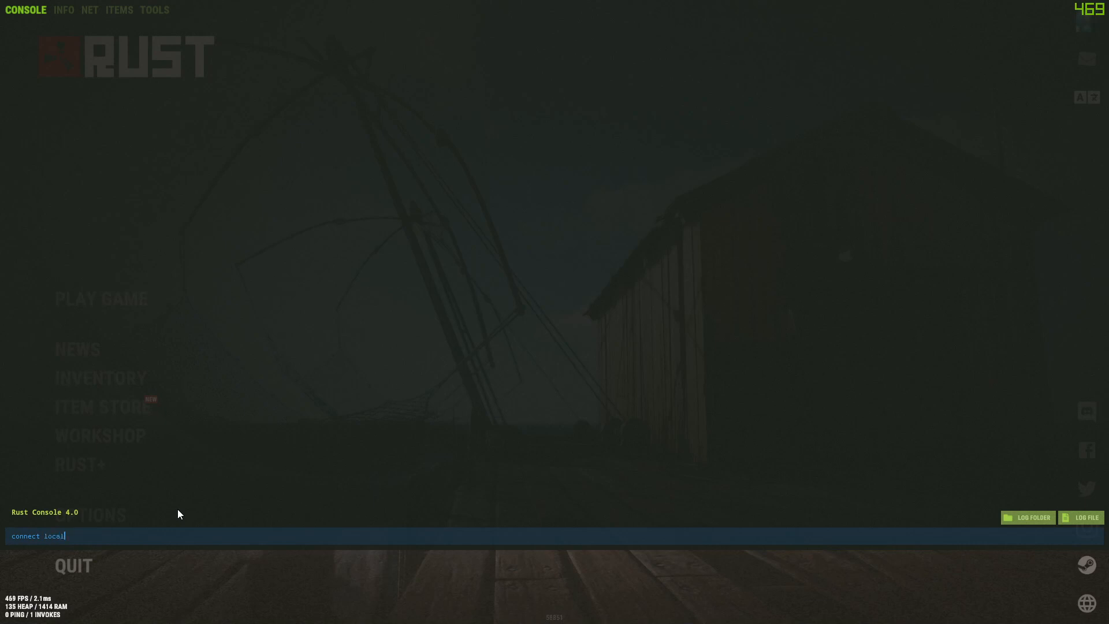
{"action": "type", "text": "28015"}
{"action": "key", "text": "Return"}
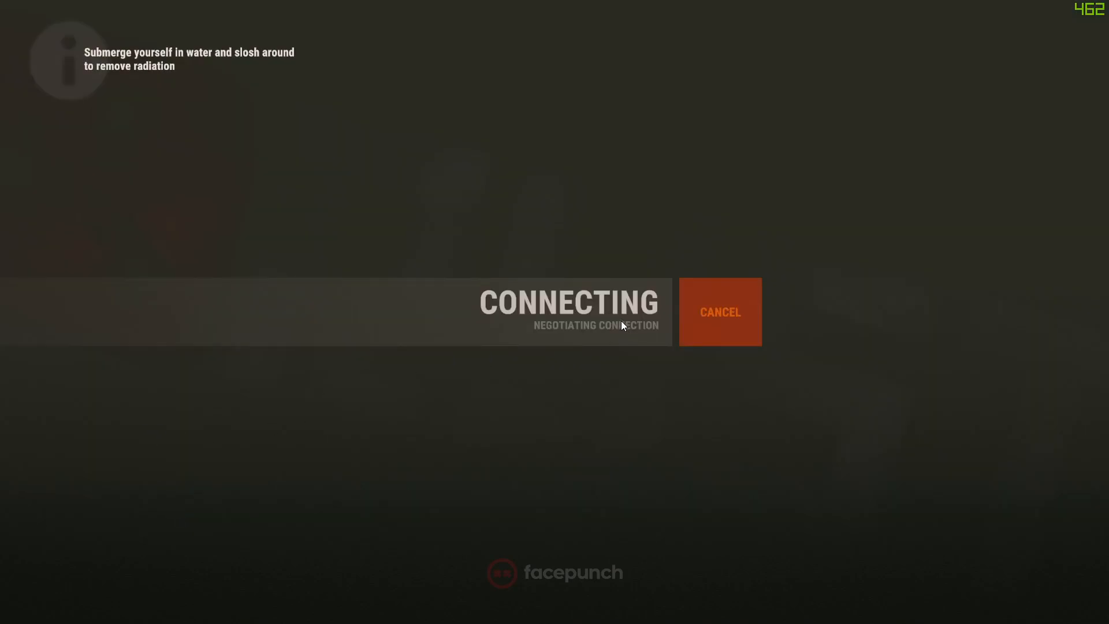
- Switch to Rust Server Manager to watch the joining count, and move its window away from the game's loading progress
{"action": "key", "text": "alt+Tab"}
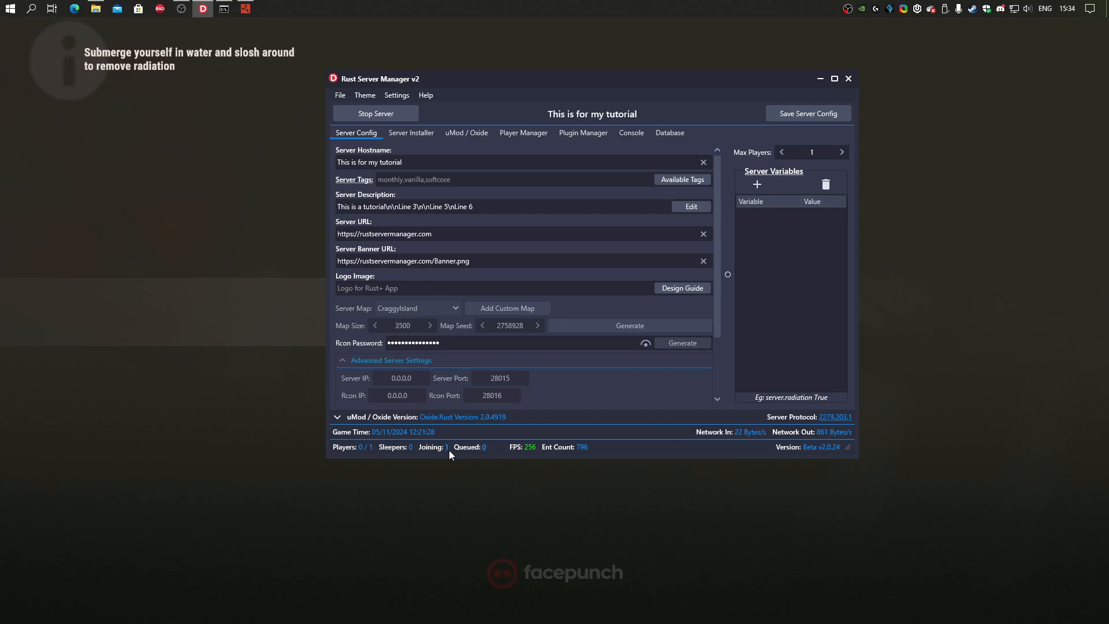
{"action": "left_click_drag", "start_coordinate": [567, 75], "coordinate": [339, 131]}
{"action": "left_click_drag", "start_coordinate": [430, 134], "coordinate": [372, 109]}
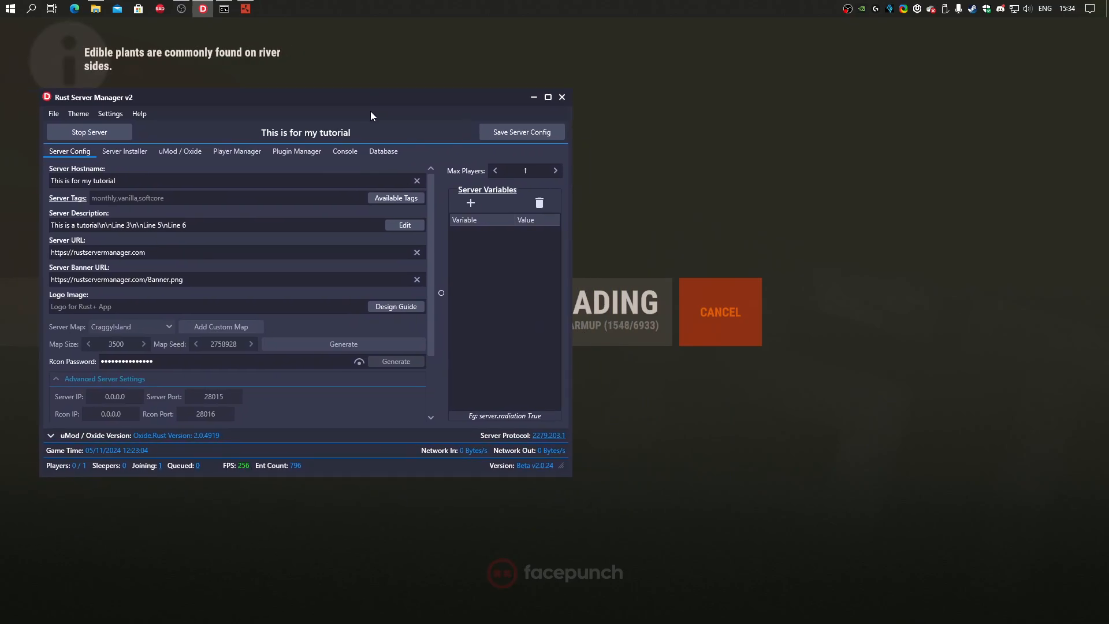
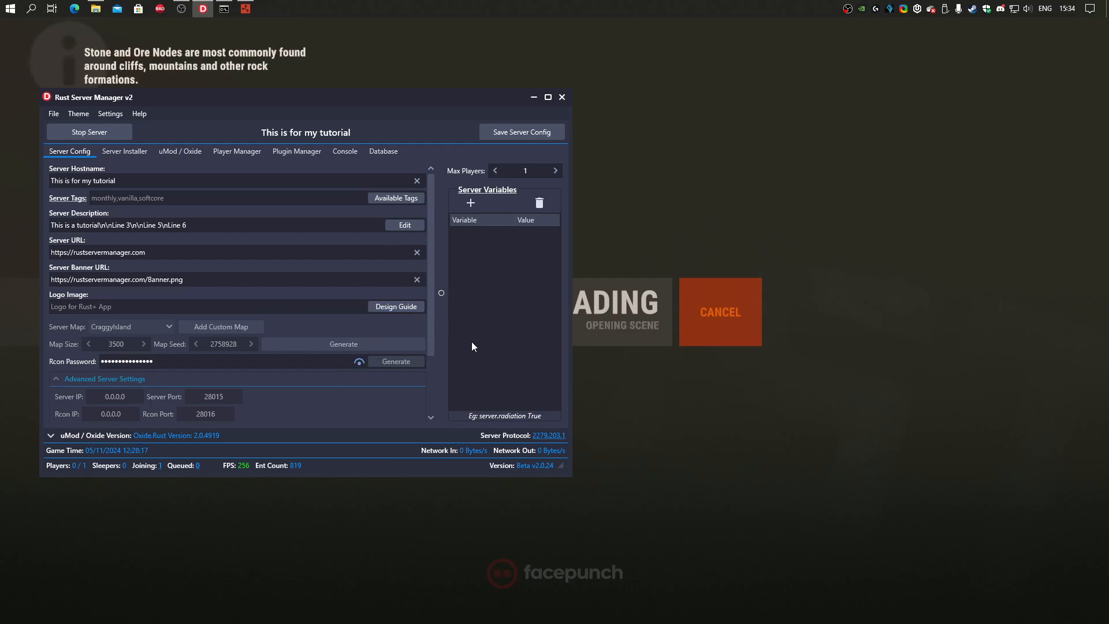
{"action": "mouse_move", "coordinate": [350, 97]}
{"action": "left_mouse_down"}
{"action": "mouse_move", "coordinate": [916, 317]}
{"action": "mouse_move", "coordinate": [501, 307]}
{"action": "mouse_move", "coordinate": [756, 179]}
{"action": "mouse_move", "coordinate": [1108, 167]}
{"action": "mouse_move", "coordinate": [911, 155]}
{"action": "mouse_move", "coordinate": [556, 94]}
{"action": "mouse_move", "coordinate": [307, 168]}
{"action": "mouse_move", "coordinate": [345, 101]}
{"action": "left_mouse_up"}
- Show the online players in the Player Manager, move the window toward the middle, and refresh the outdated player list
{"action": "left_click", "coordinate": [245, 159]}
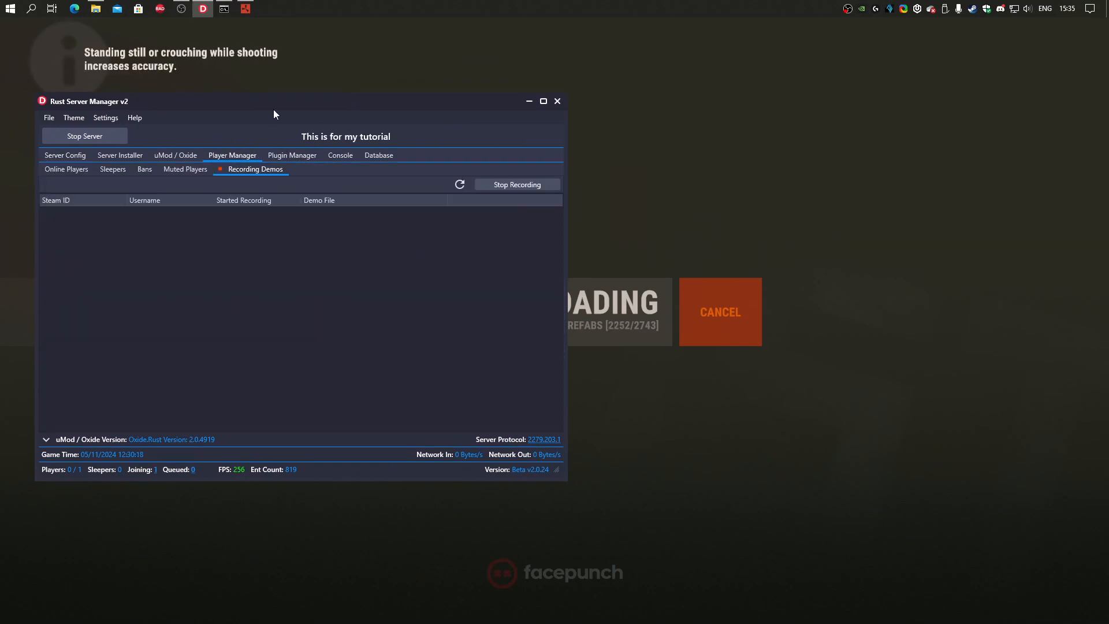
{"action": "left_click", "coordinate": [81, 169]}
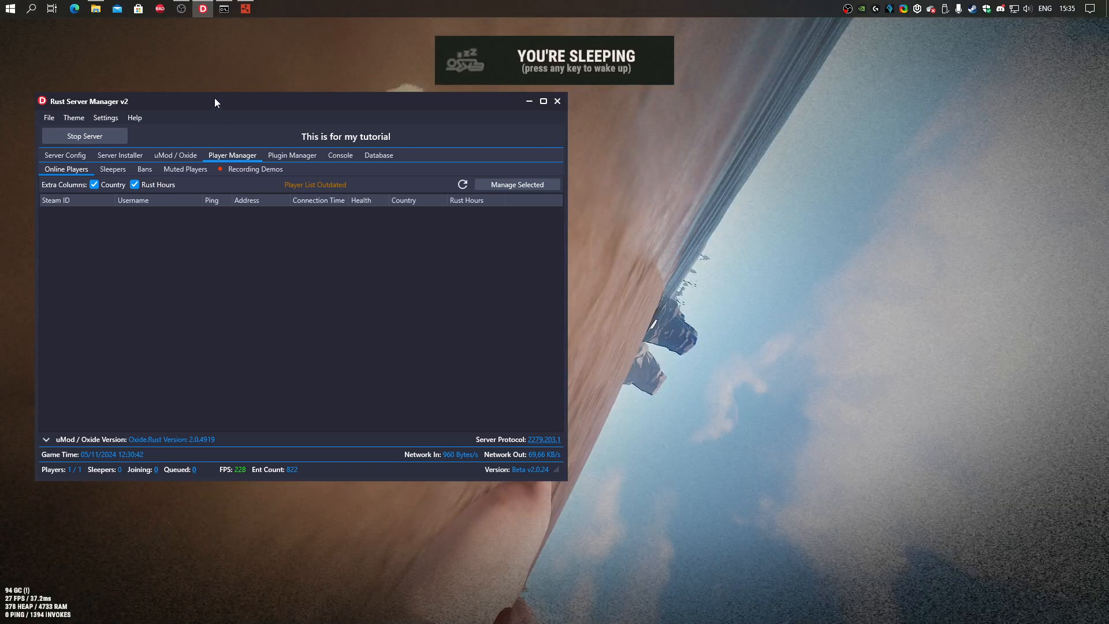
{"action": "left_click_drag", "start_coordinate": [218, 104], "coordinate": [450, 146]}
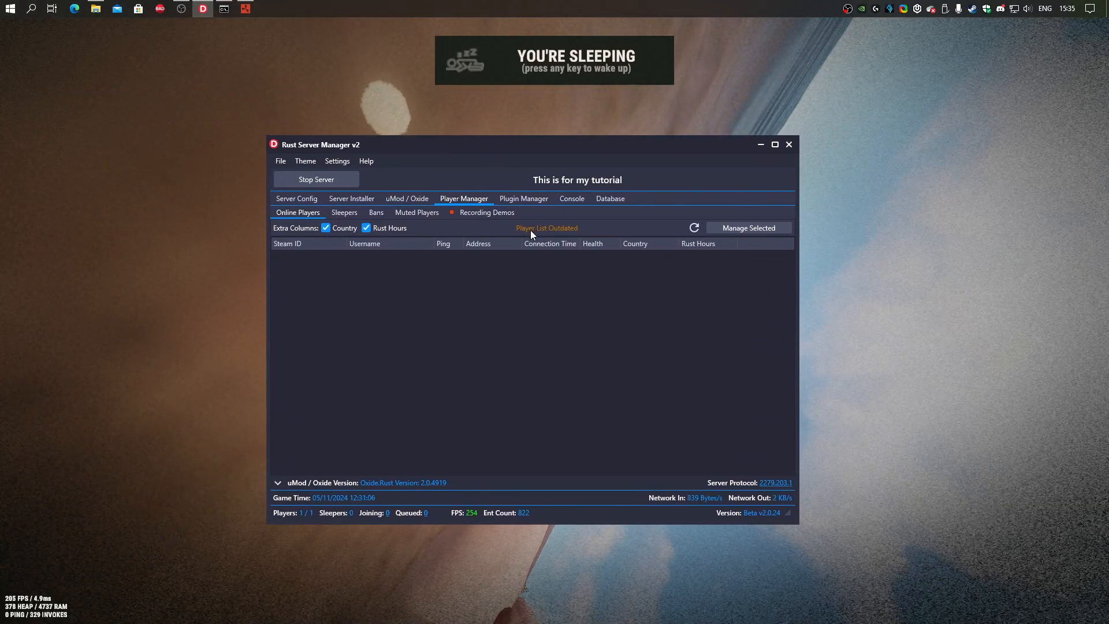
{"action": "left_click", "coordinate": [693, 228]}
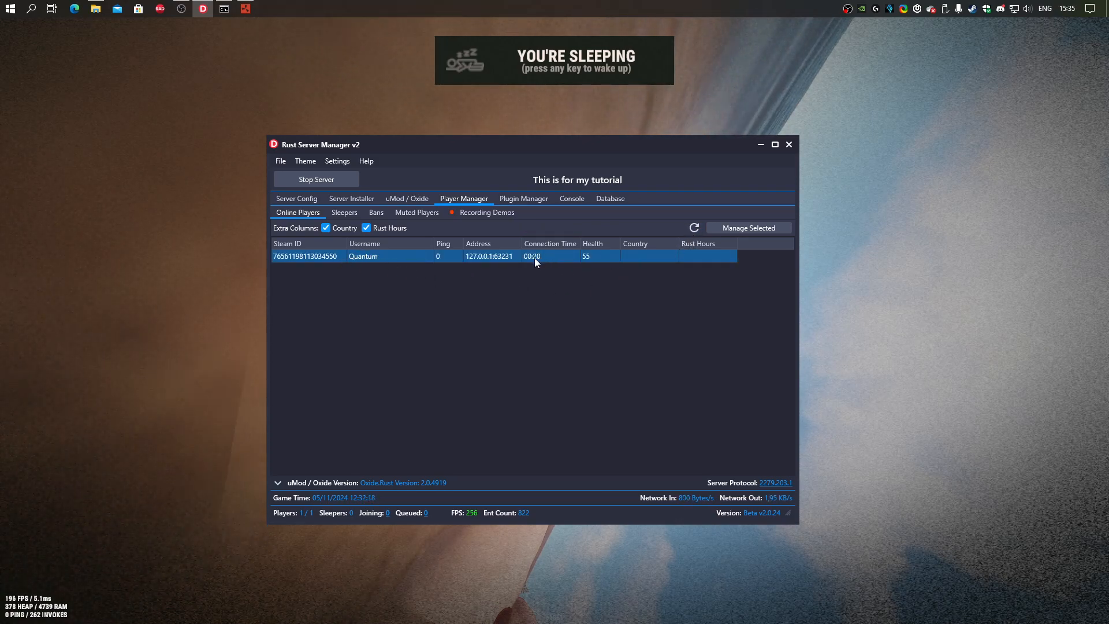
- Inspect the connected player's Country and Rust Hours fields, and view the Steam API key setting without entering a key
{"action": "left_click", "coordinate": [645, 256]}
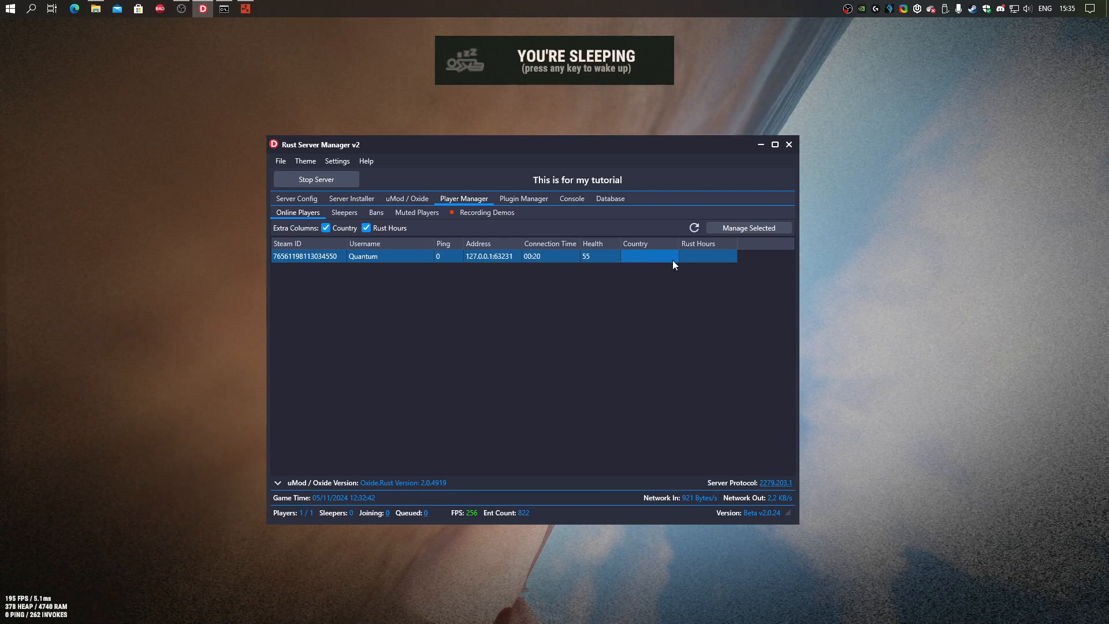
{"action": "left_click", "coordinate": [715, 256]}
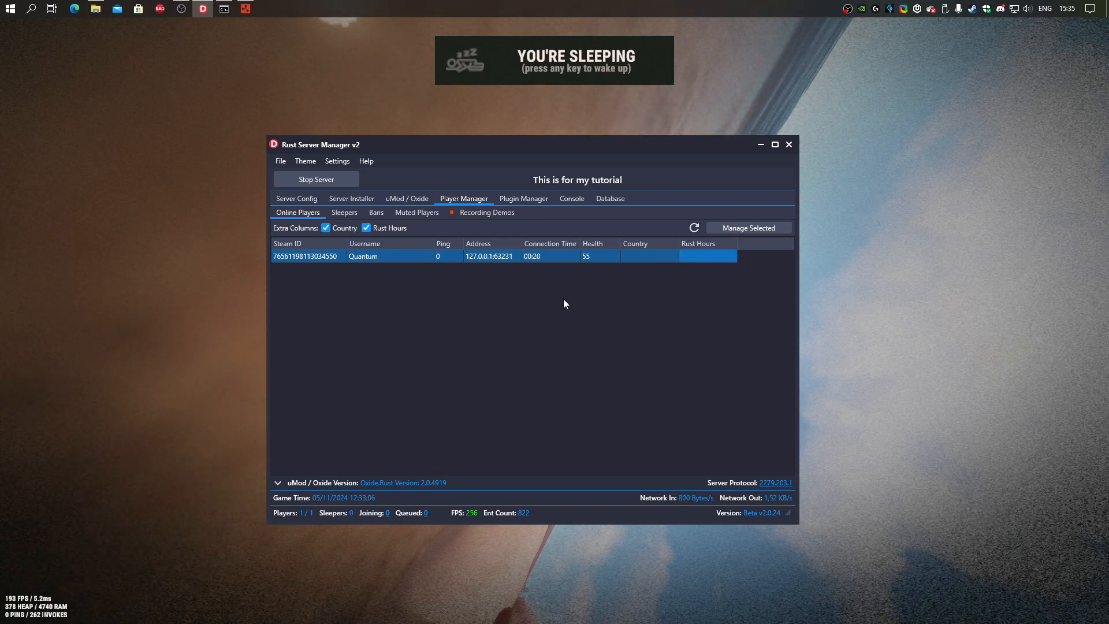
{"action": "left_click", "coordinate": [337, 162]}
{"action": "left_click", "coordinate": [369, 202]}
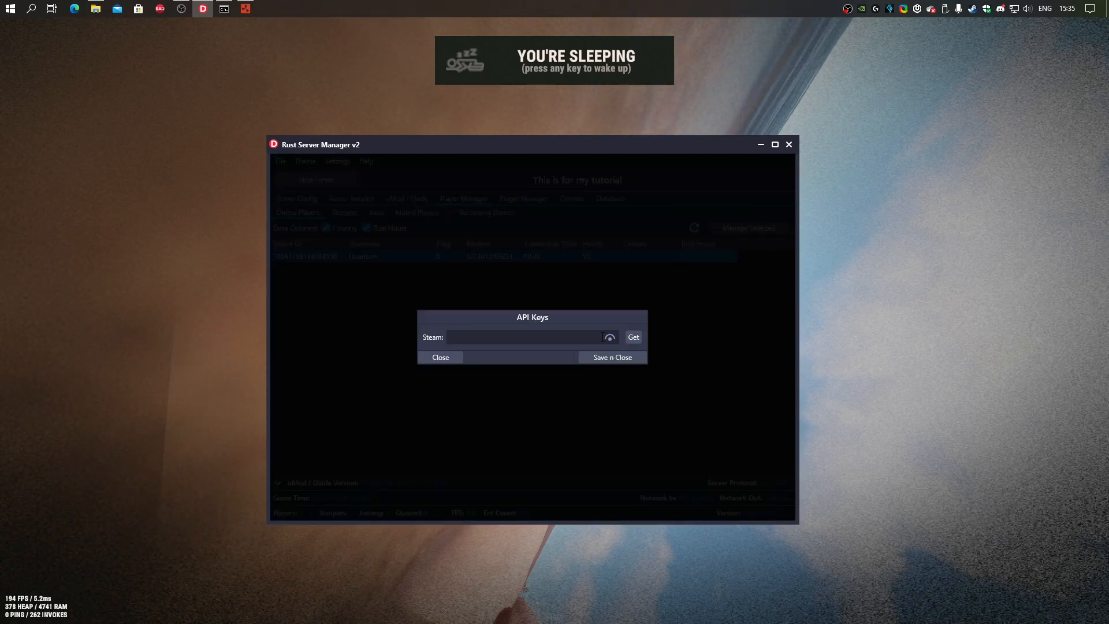
{"action": "left_click", "coordinate": [450, 356]}
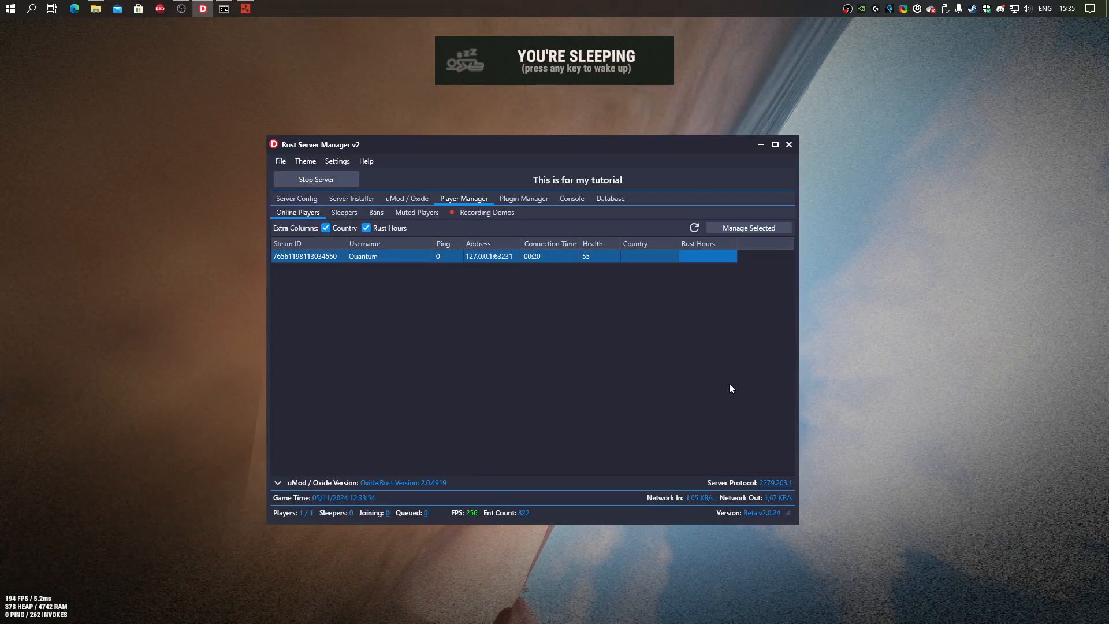
- Open the management options for the connected player and view the warning option and the warnings log
{"action": "left_click", "coordinate": [310, 258]}
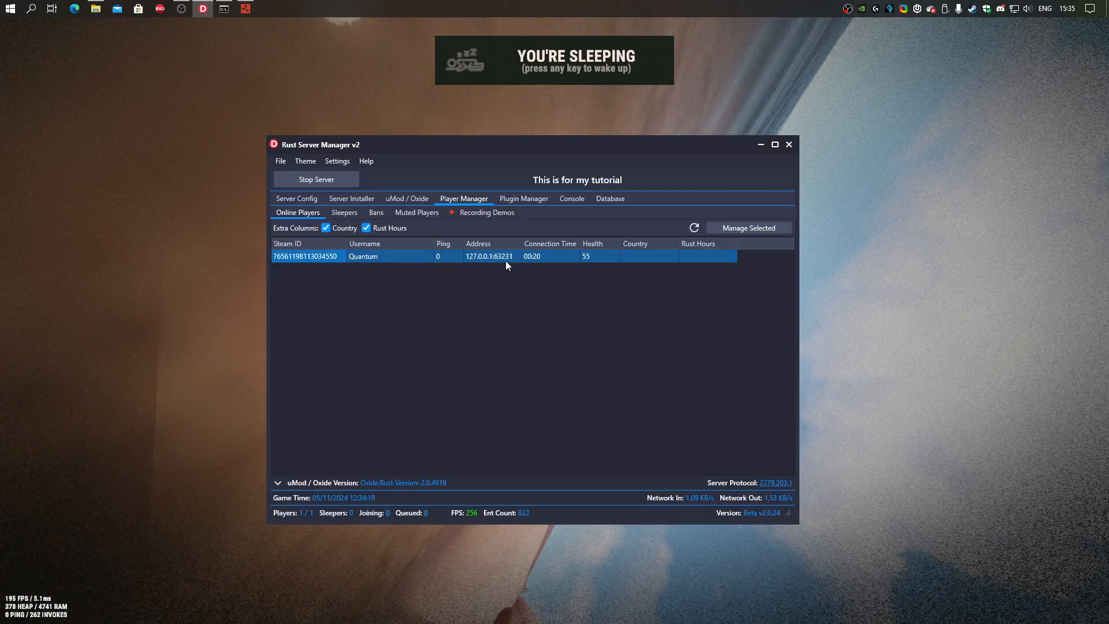
{"action": "left_click", "coordinate": [767, 226]}
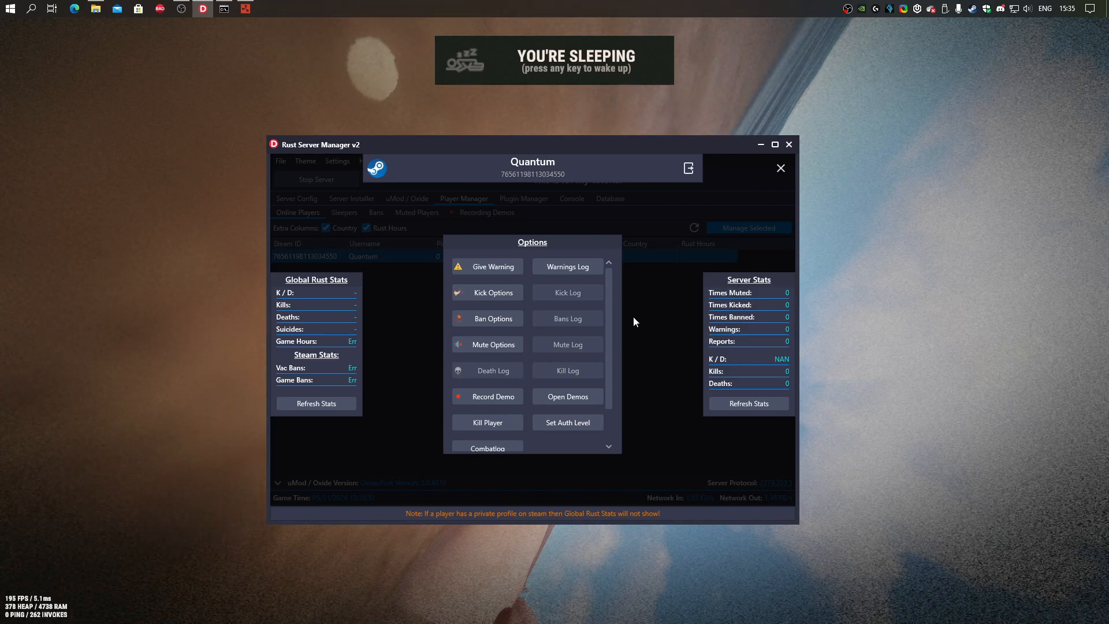
{"action": "left_click", "coordinate": [483, 266]}
{"action": "left_click", "coordinate": [458, 384]}
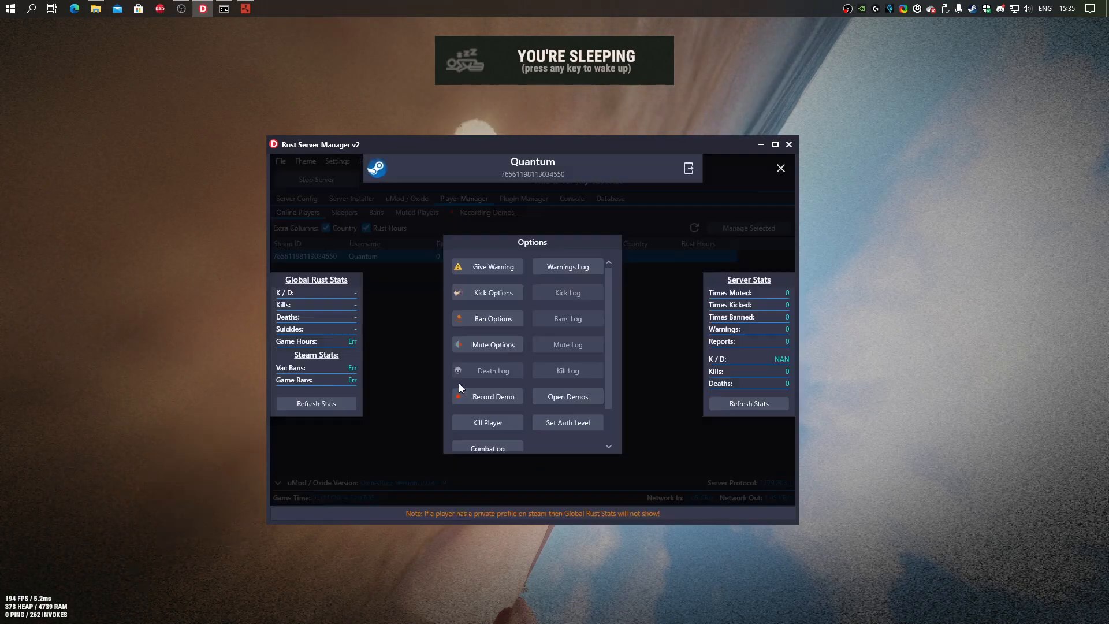
{"action": "left_click", "coordinate": [572, 268]}
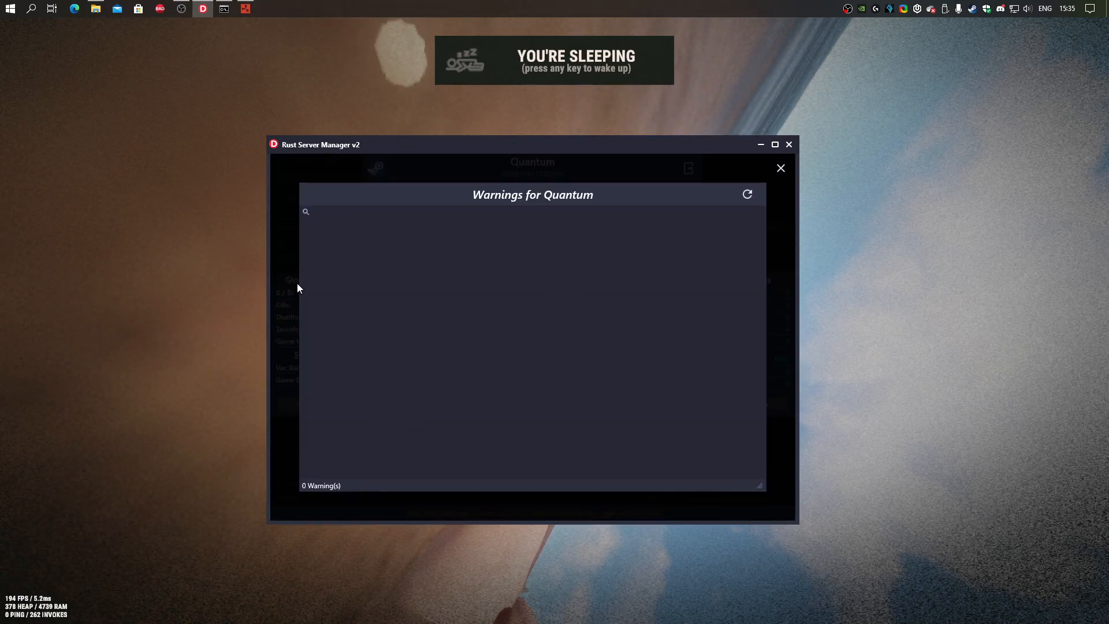
{"action": "left_click", "coordinate": [781, 168]}
- View the player's kick, ban and mute dialogs, including the ban duration choices, and cancel each one
{"action": "left_click", "coordinate": [508, 298]}
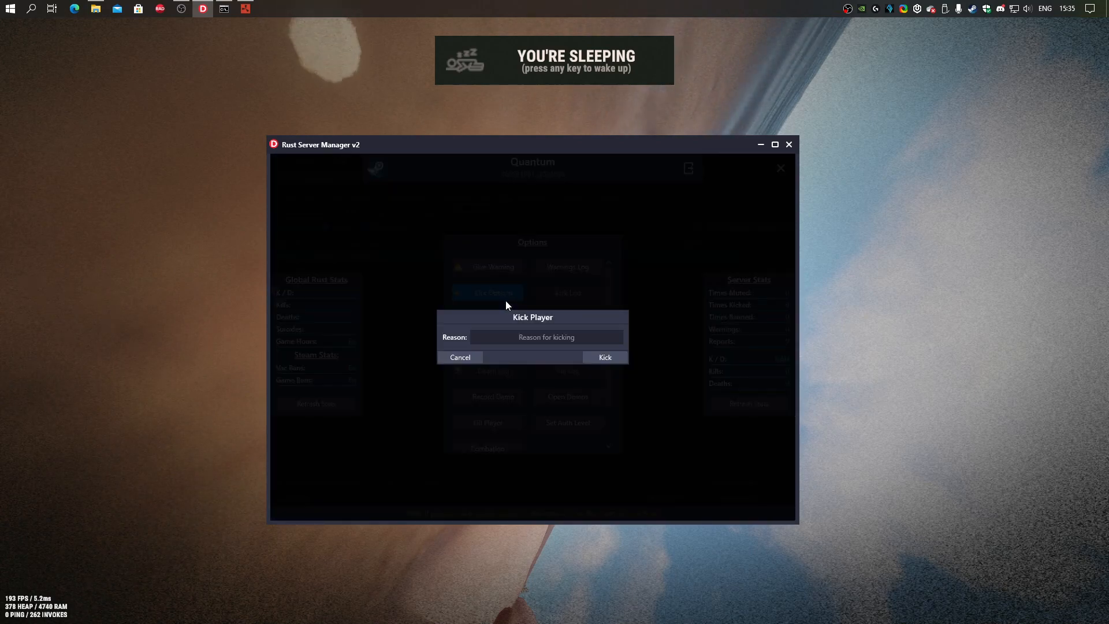
{"action": "left_click", "coordinate": [466, 358]}
{"action": "left_click", "coordinate": [487, 326]}
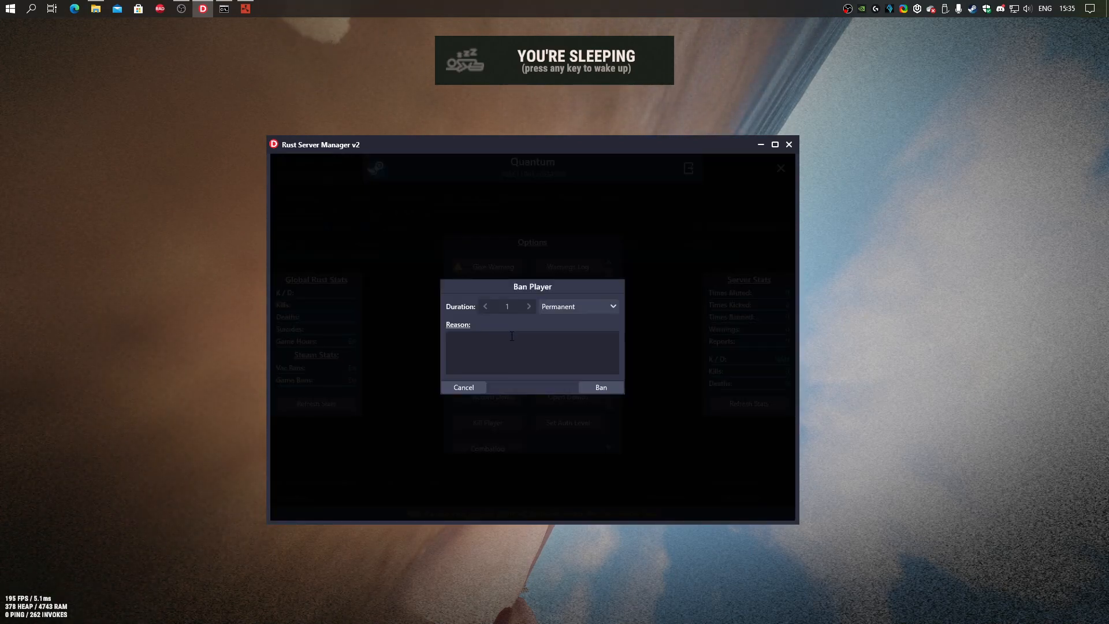
{"action": "left_click", "coordinate": [571, 306]}
{"action": "left_click", "coordinate": [575, 307]}
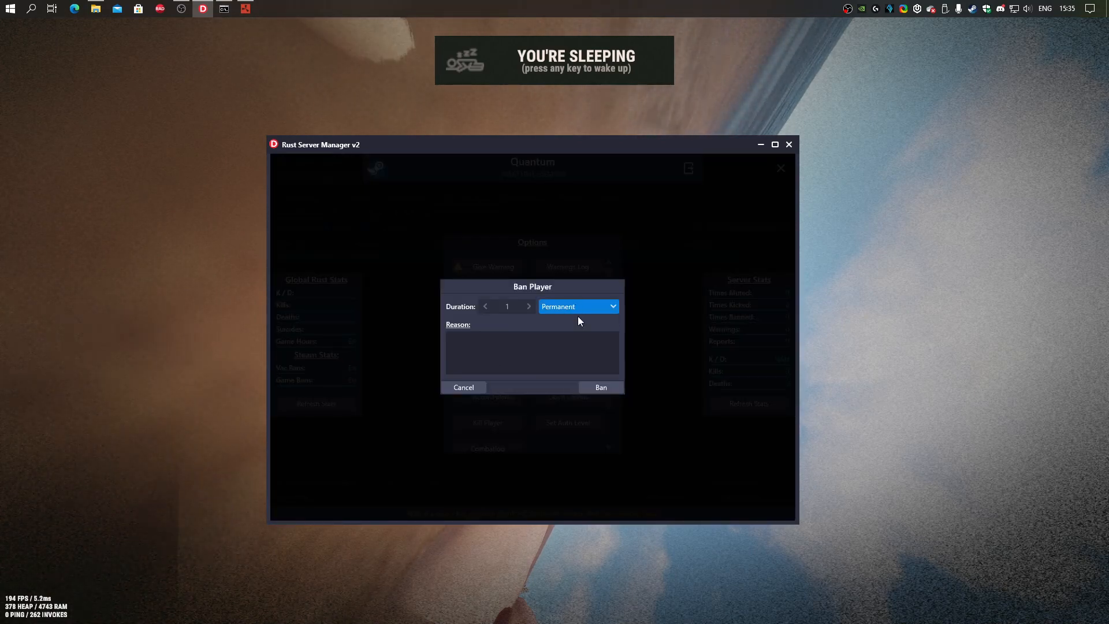
{"action": "left_click", "coordinate": [472, 388]}
{"action": "left_click", "coordinate": [509, 358]}
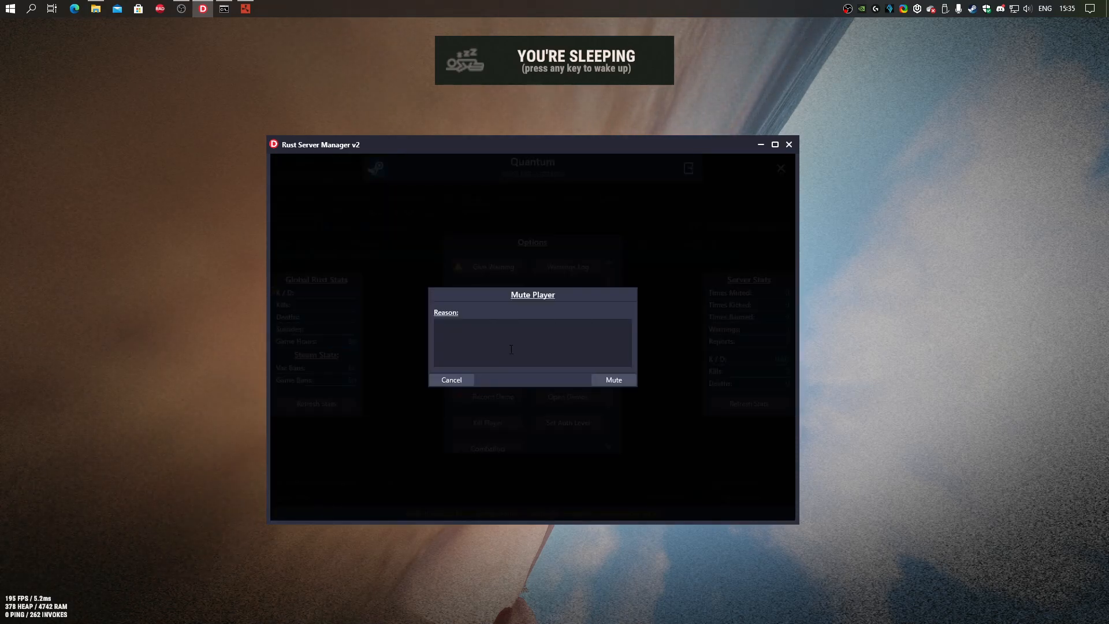
{"action": "left_click", "coordinate": [466, 379]}
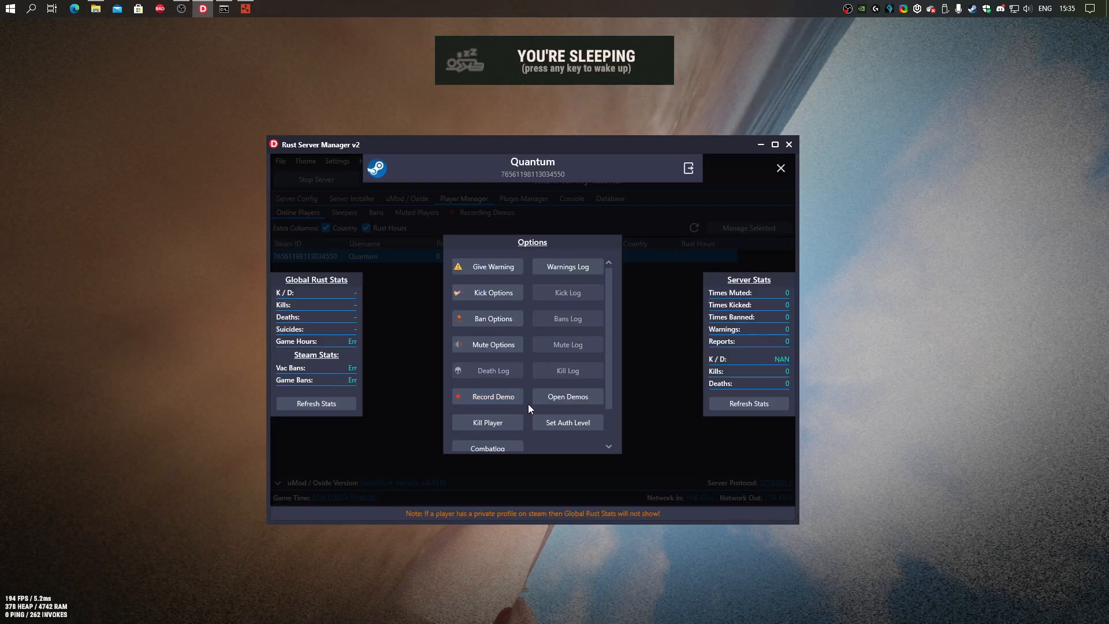
- Start a demo recording of the connected player and stop it again
{"action": "scroll", "coordinate": [529, 407], "scroll_direction": "down", "scroll_amount": 1}
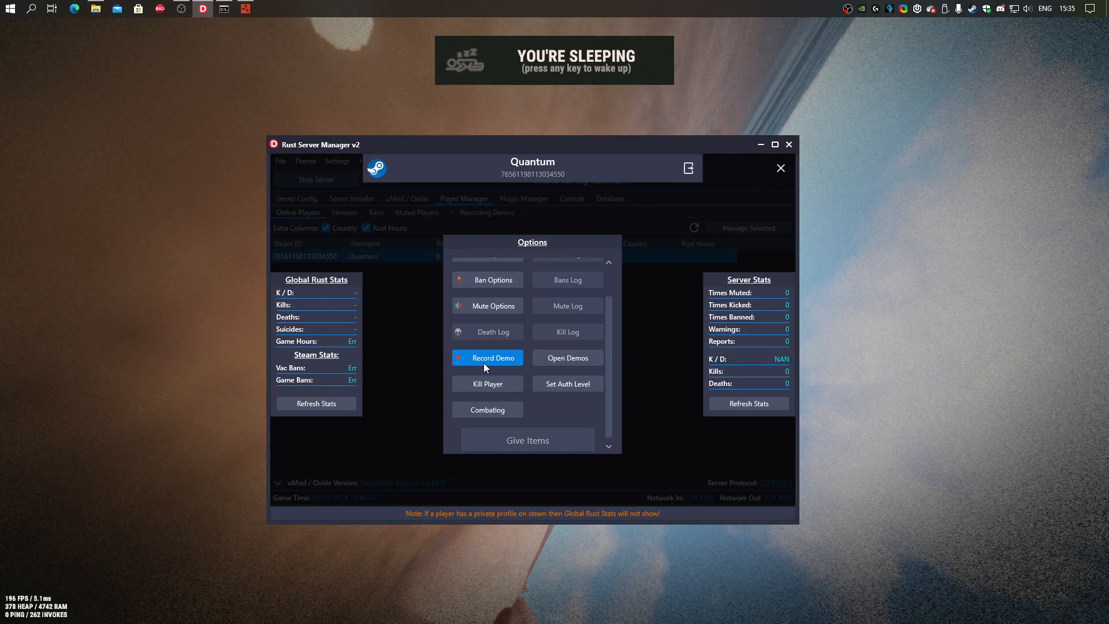
{"action": "left_click", "coordinate": [483, 360]}
{"action": "left_click", "coordinate": [501, 361]}
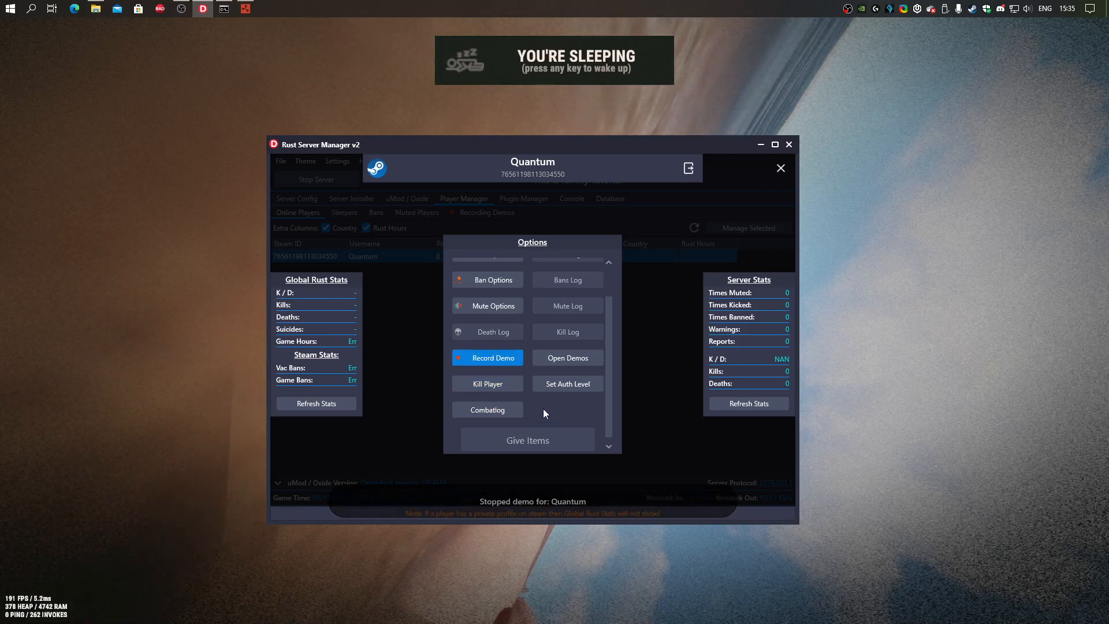
- Kill the connected player through the management options, and view and close their combat log
{"action": "left_click", "coordinate": [505, 386]}
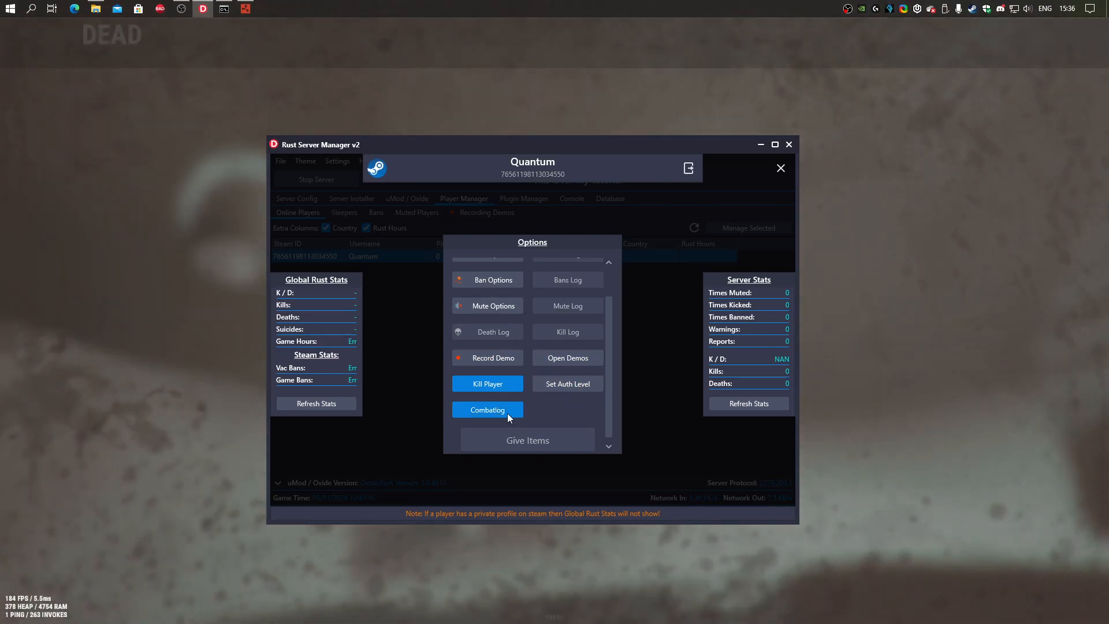
{"action": "left_click", "coordinate": [503, 411]}
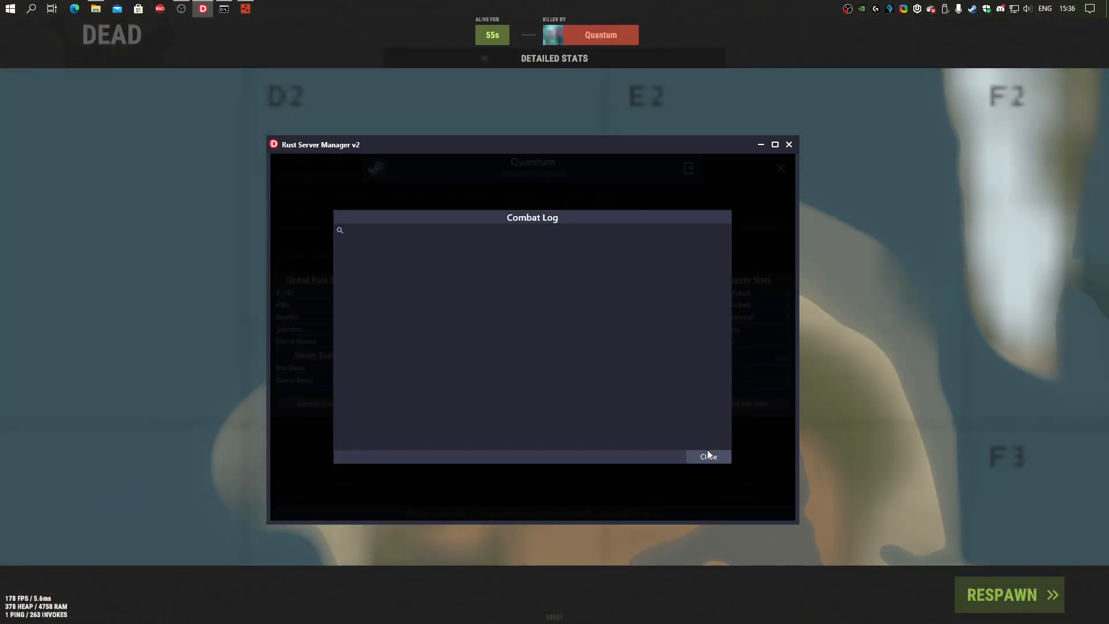
{"action": "left_click", "coordinate": [707, 456]}
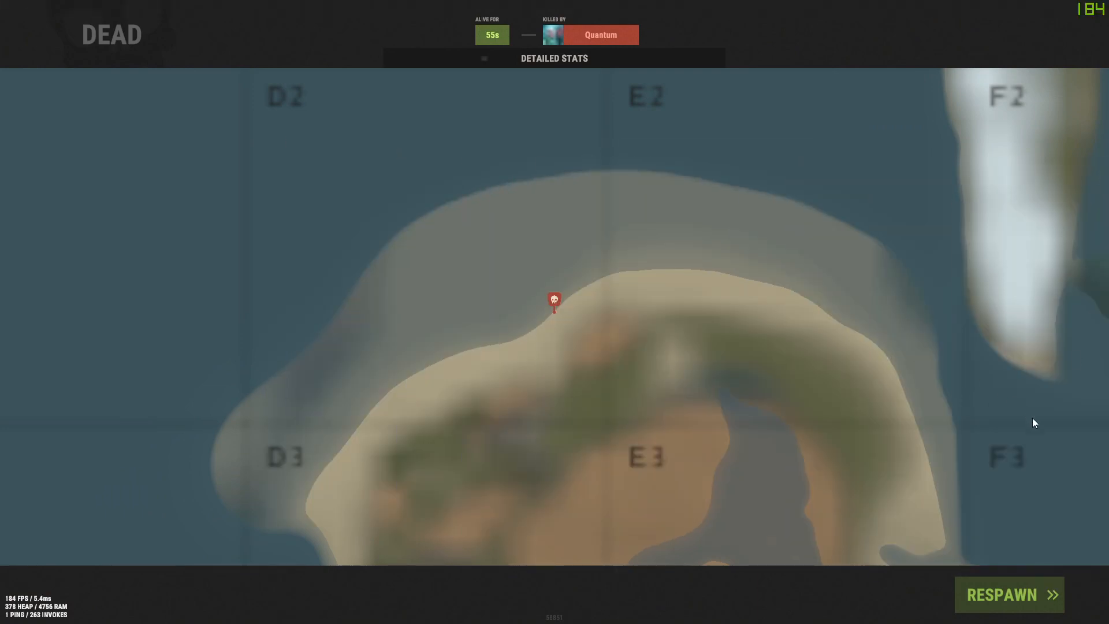
- Respawn the character in the Rust game, equip the rock, and walk around the island
{"action": "left_click", "coordinate": [1046, 603]}
{"action": "key", "text": "1"}
{"action": "key", "text": "w"}
{"action": "key", "text": "w"}
{"action": "key", "text": "w"}
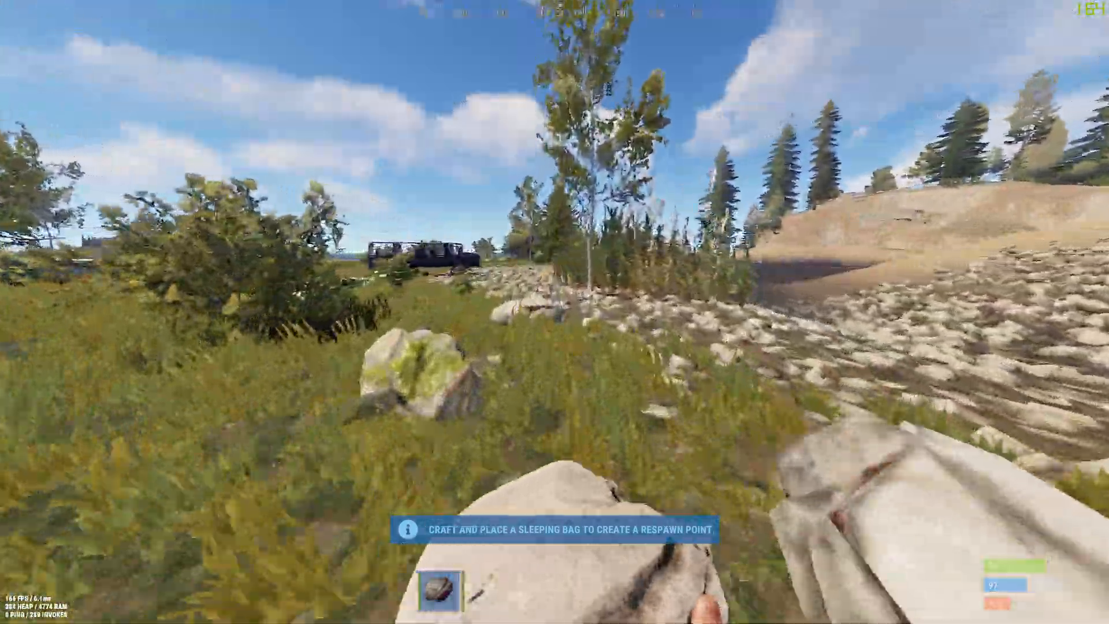
{"action": "key", "text": "w"}
{"action": "key", "text": "w"}
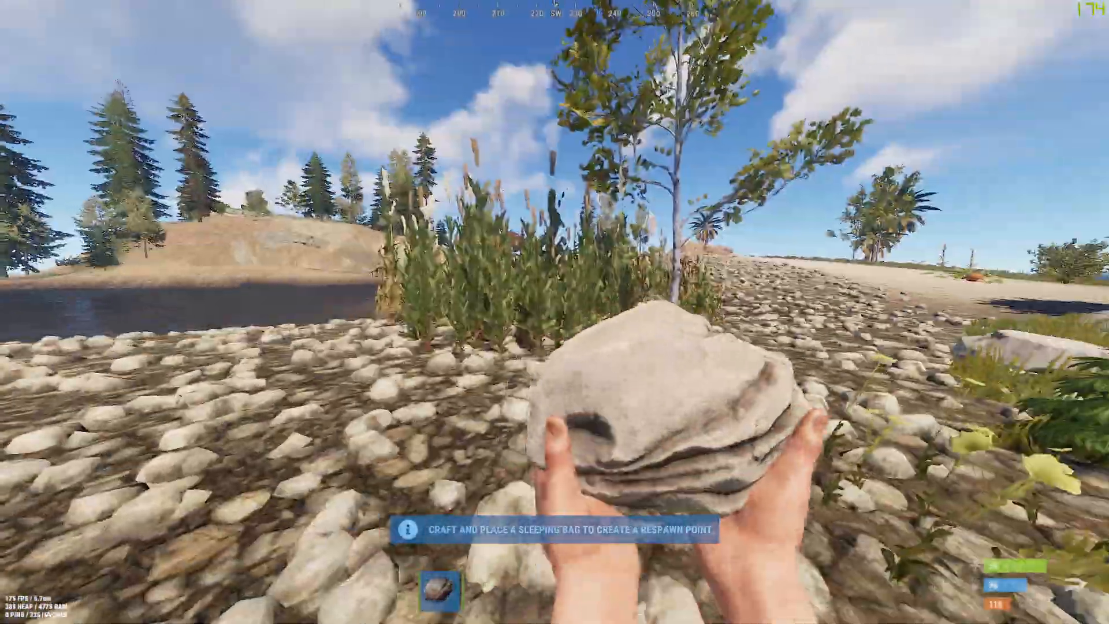
- Run the character past the wrecked vehicles and across the grassland toward the animals near the shore
{"action": "key", "text": "w"}
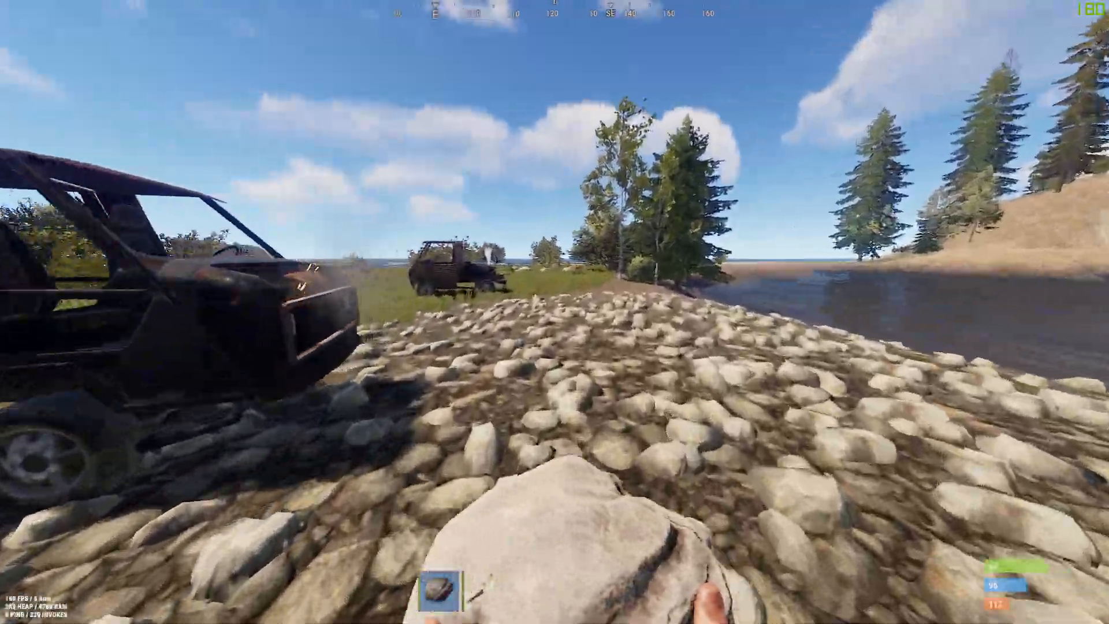
{"action": "key", "text": "w"}
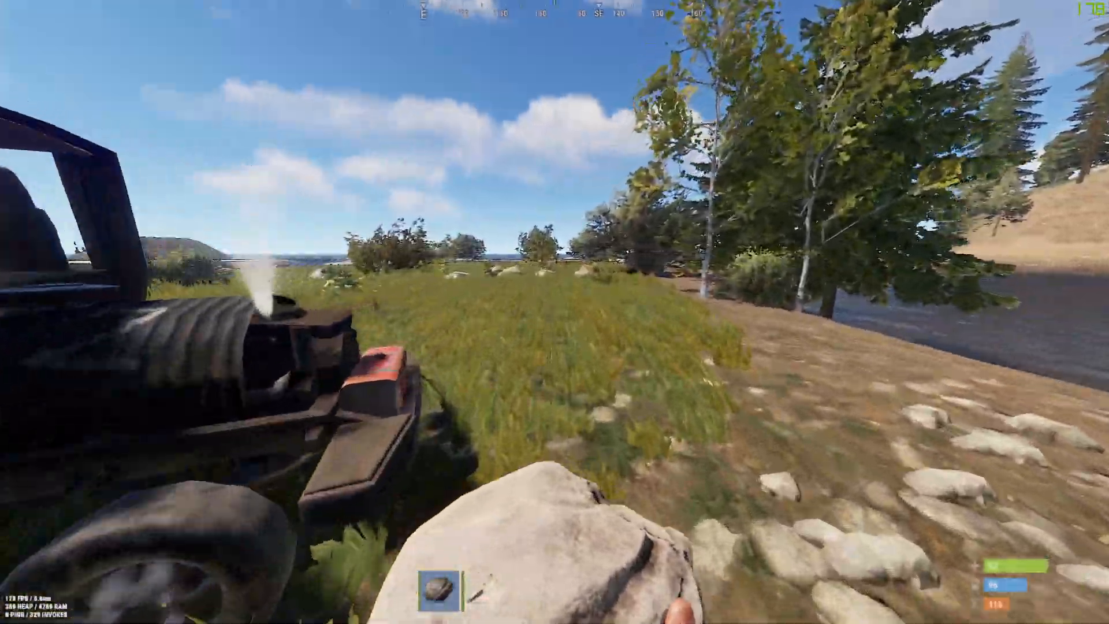
{"action": "key", "text": "w"}
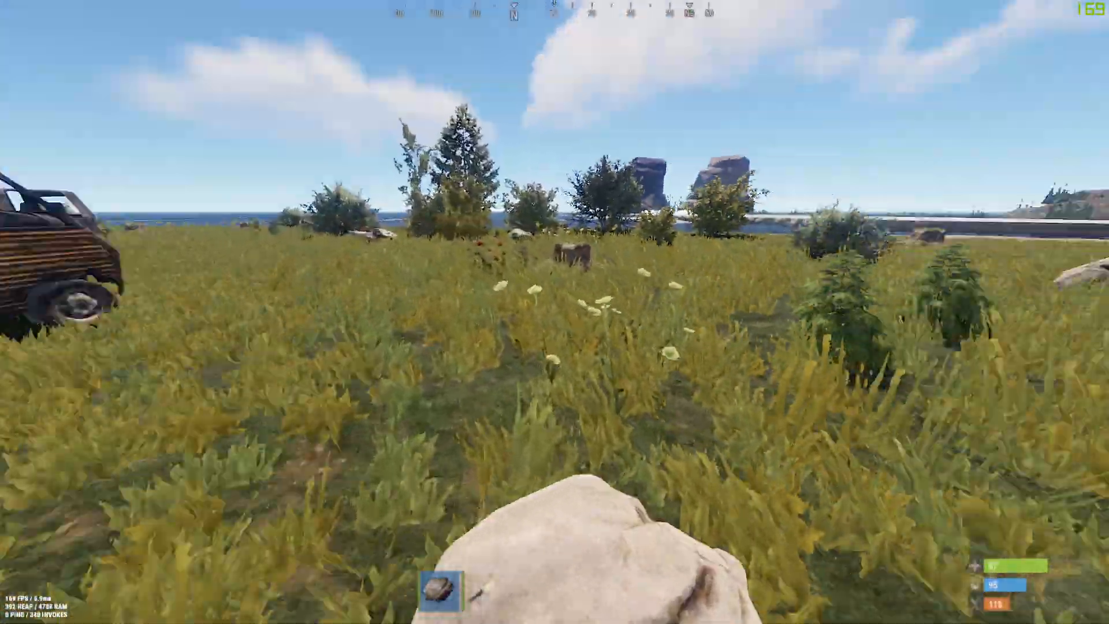
{"action": "key", "text": "w"}
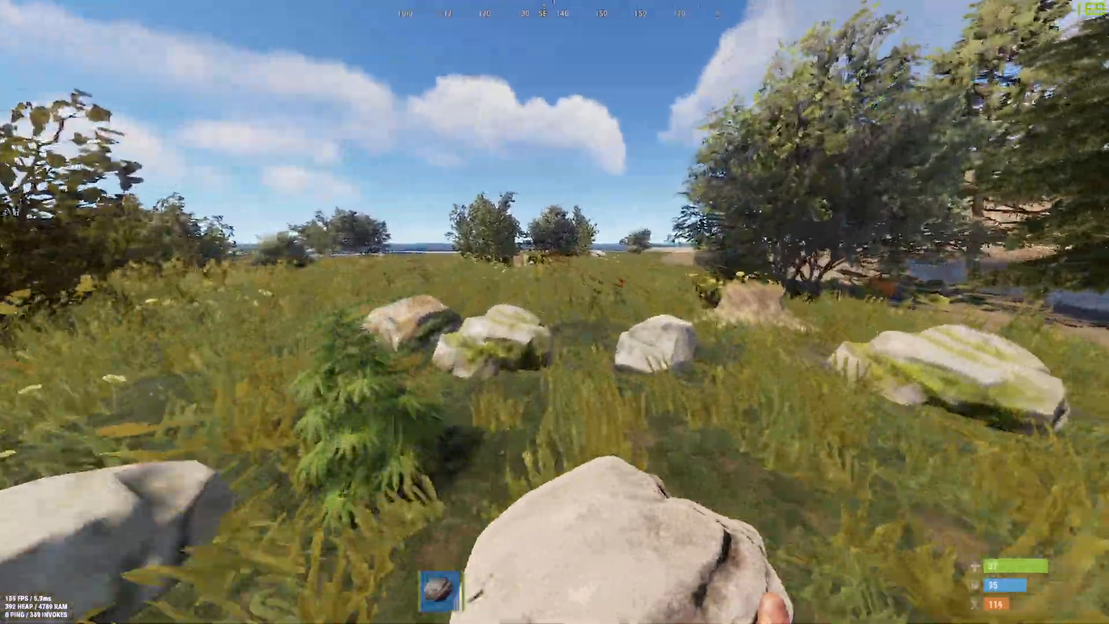
{"action": "key", "text": "w"}
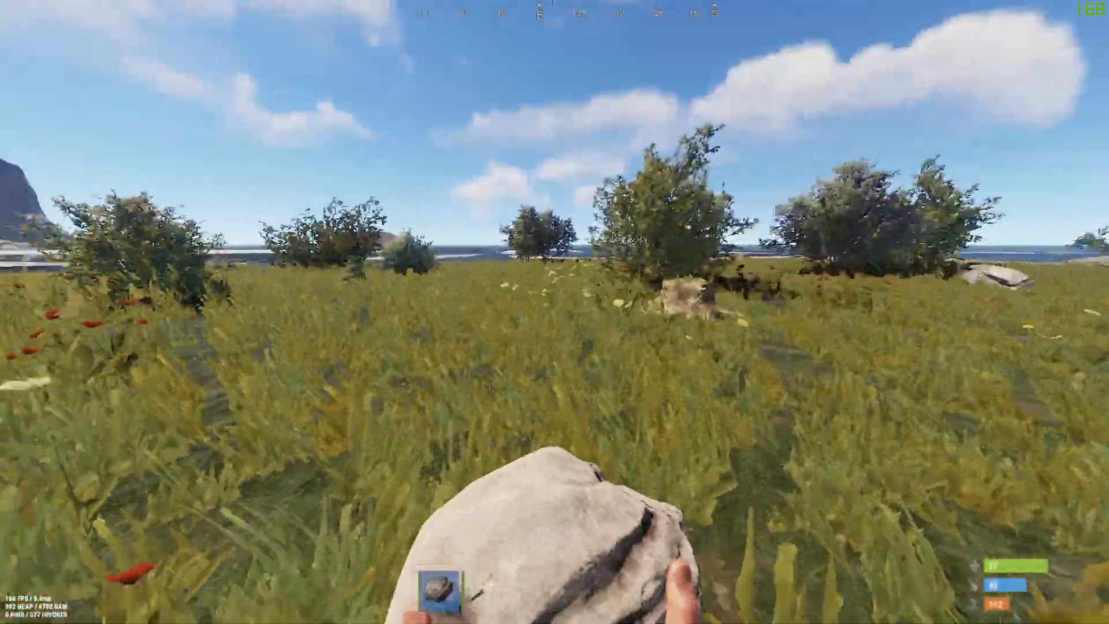
{"action": "key", "text": "w"}
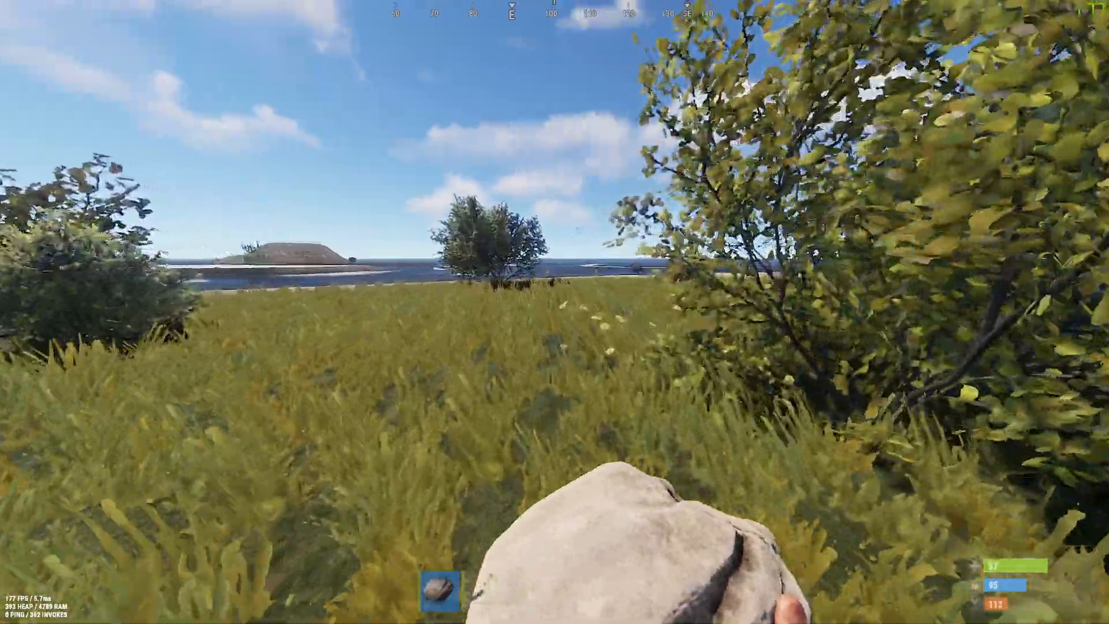
{"action": "key", "text": "w"}
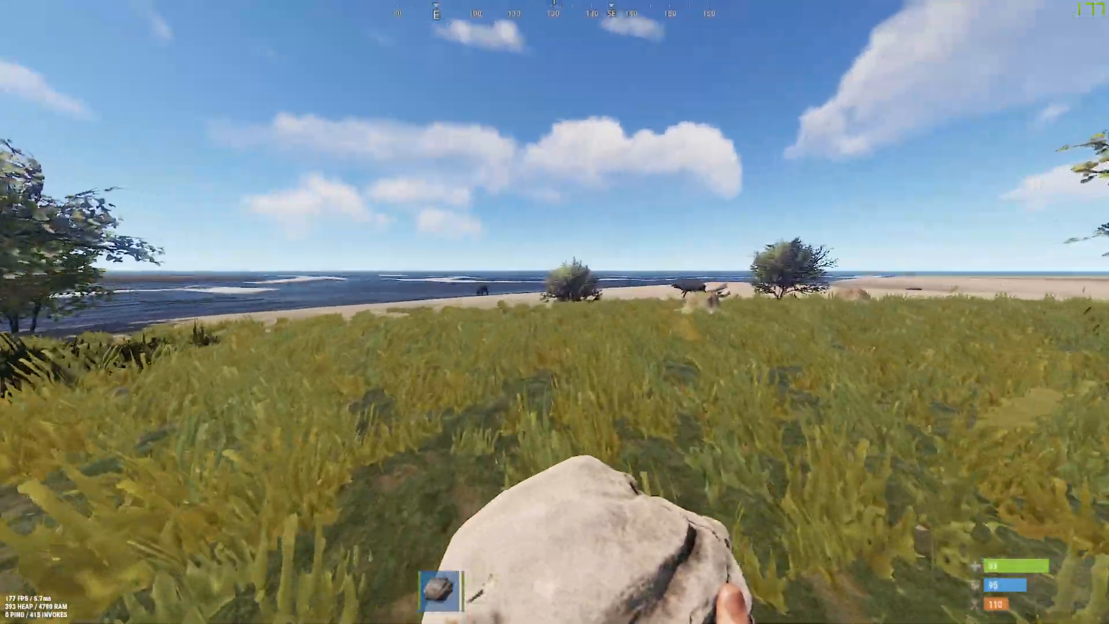
{"action": "key", "text": "w"}
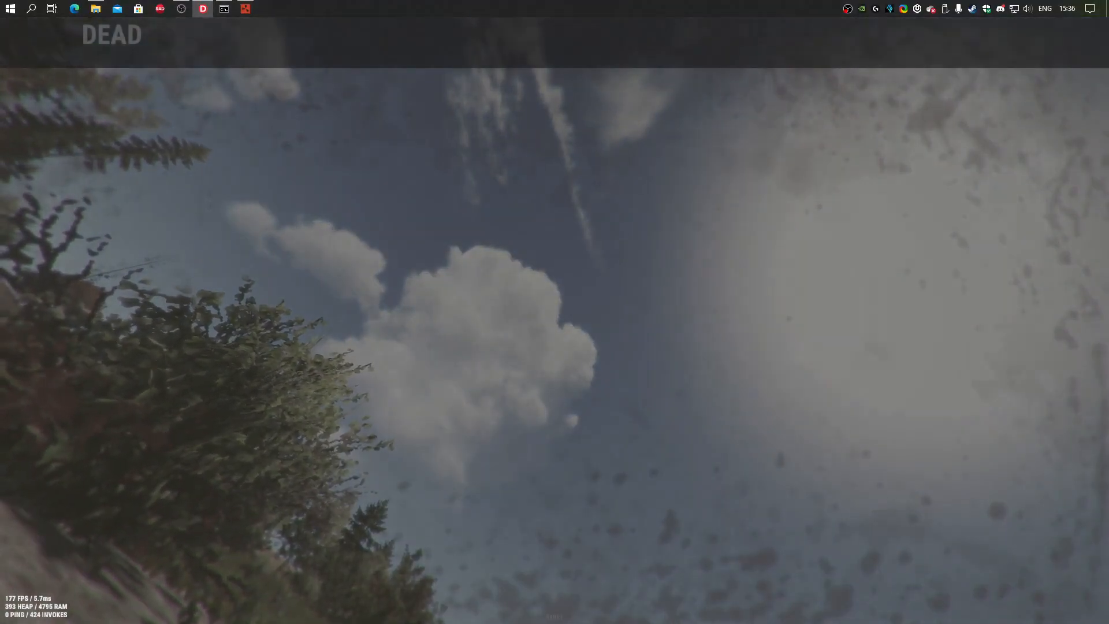
- Switch to Rust Server Manager, close the player's management options, and examine the server's console log entries
{"action": "left_click_drag", "start_coordinate": [1108, 231], "coordinate": [301, 136]}
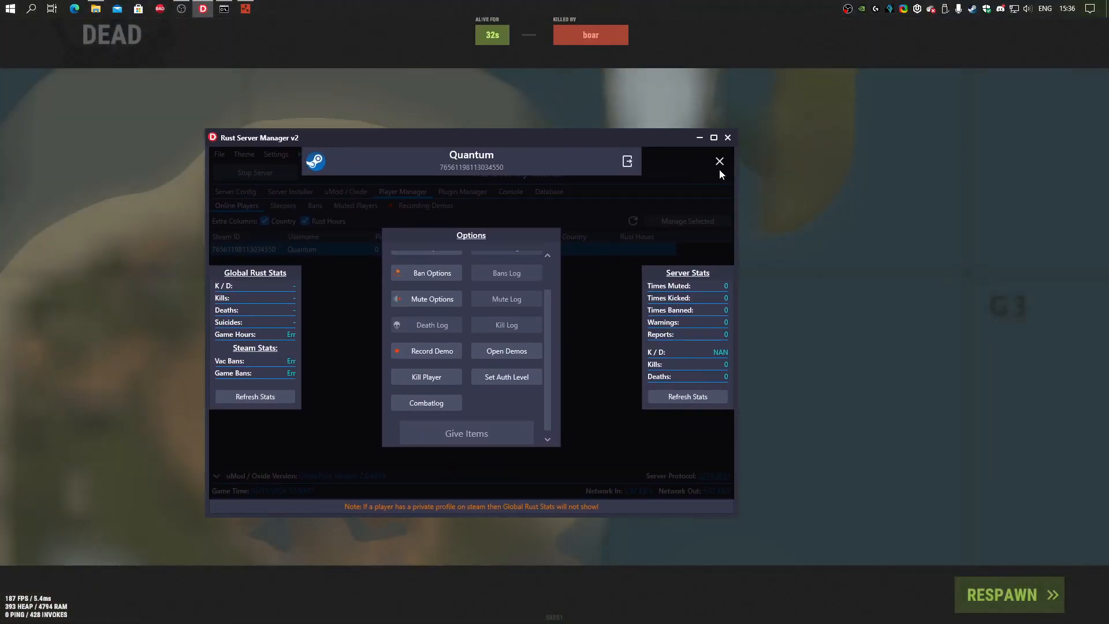
{"action": "left_click", "coordinate": [719, 162]}
{"action": "left_click", "coordinate": [511, 193]}
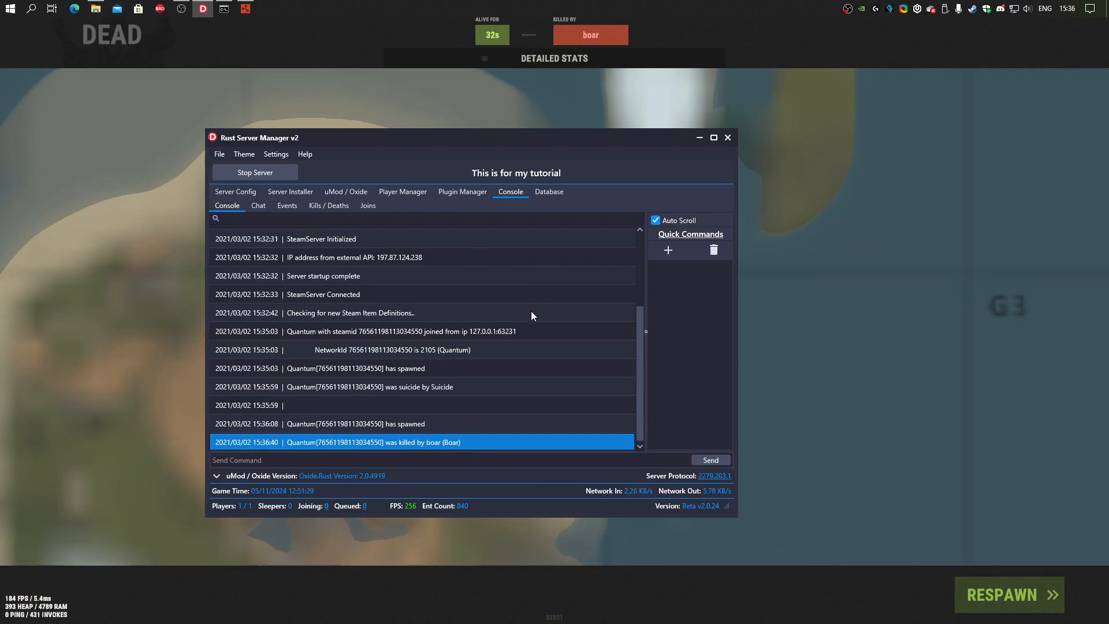
{"action": "left_click", "coordinate": [388, 312]}
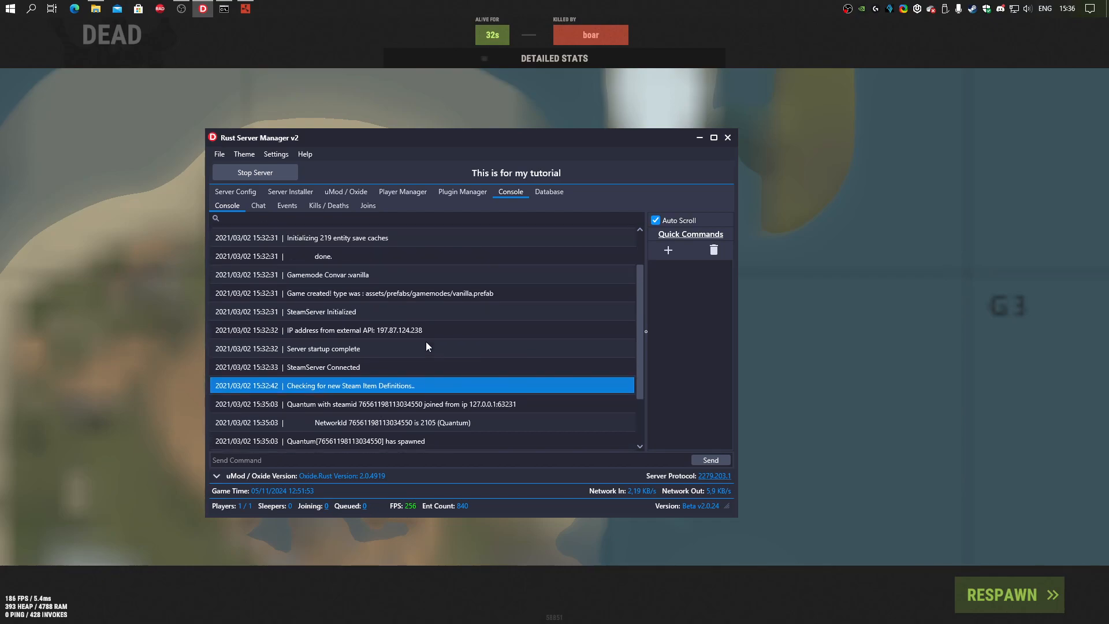
{"action": "left_click", "coordinate": [453, 442]}
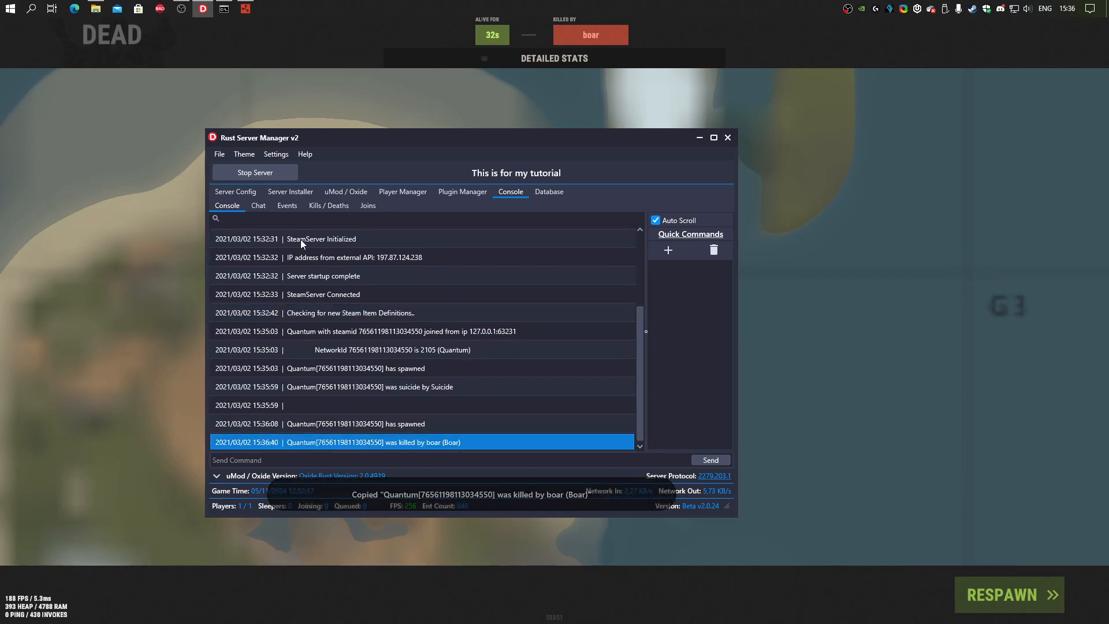
- Review the console's event and join logs, and return to the main console log
{"action": "left_click", "coordinate": [260, 206]}
{"action": "left_click", "coordinate": [290, 206]}
{"action": "left_click", "coordinate": [361, 210]}
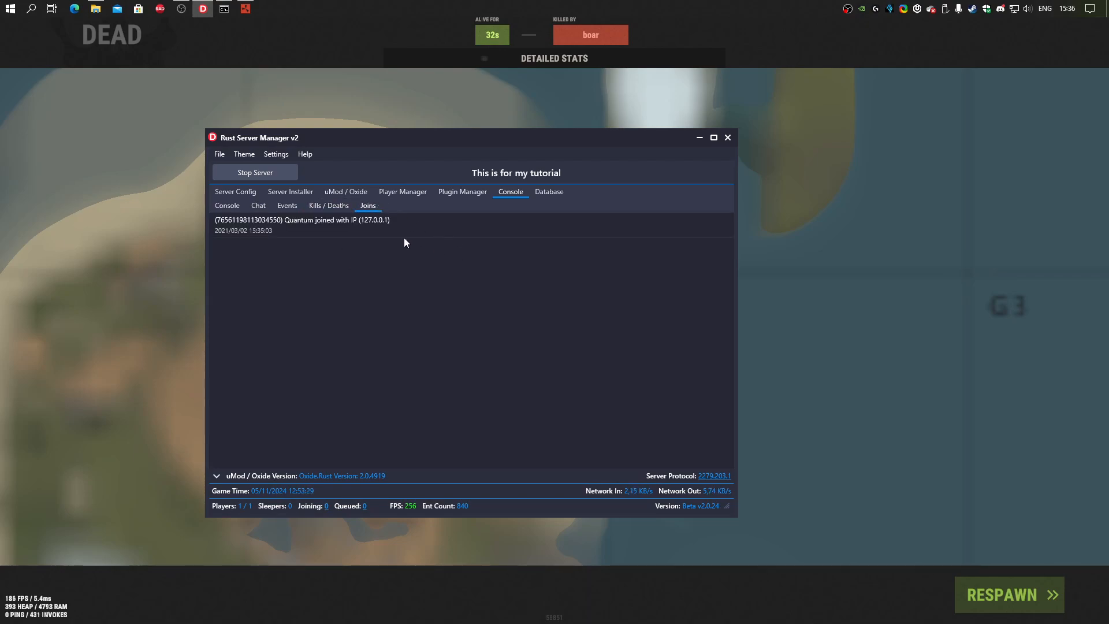
{"action": "left_click", "coordinate": [375, 224]}
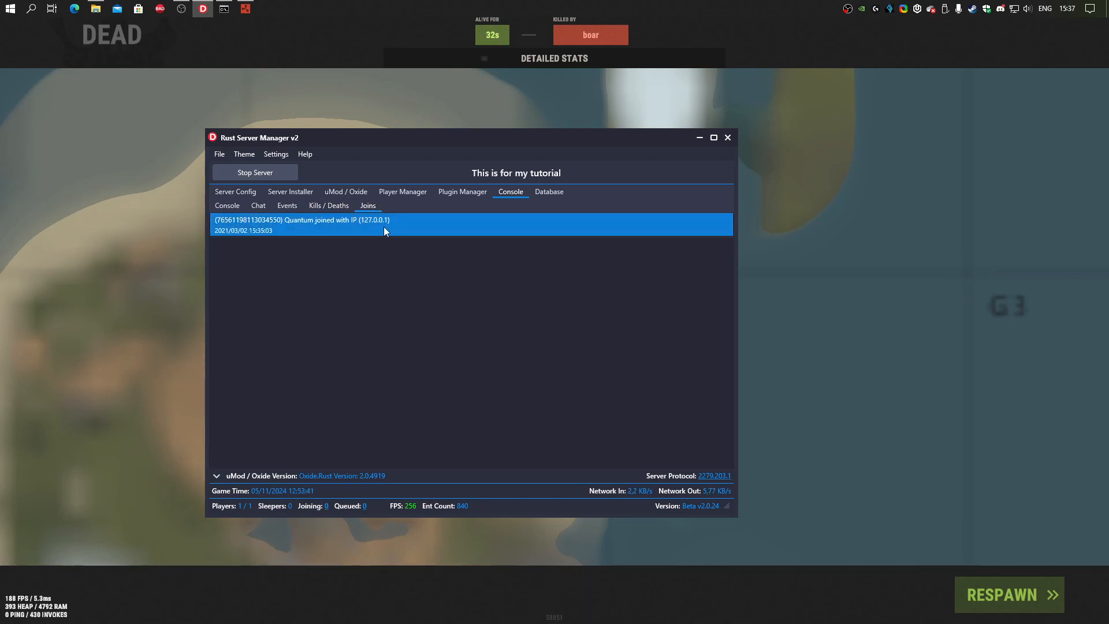
{"action": "left_click", "coordinate": [233, 207]}
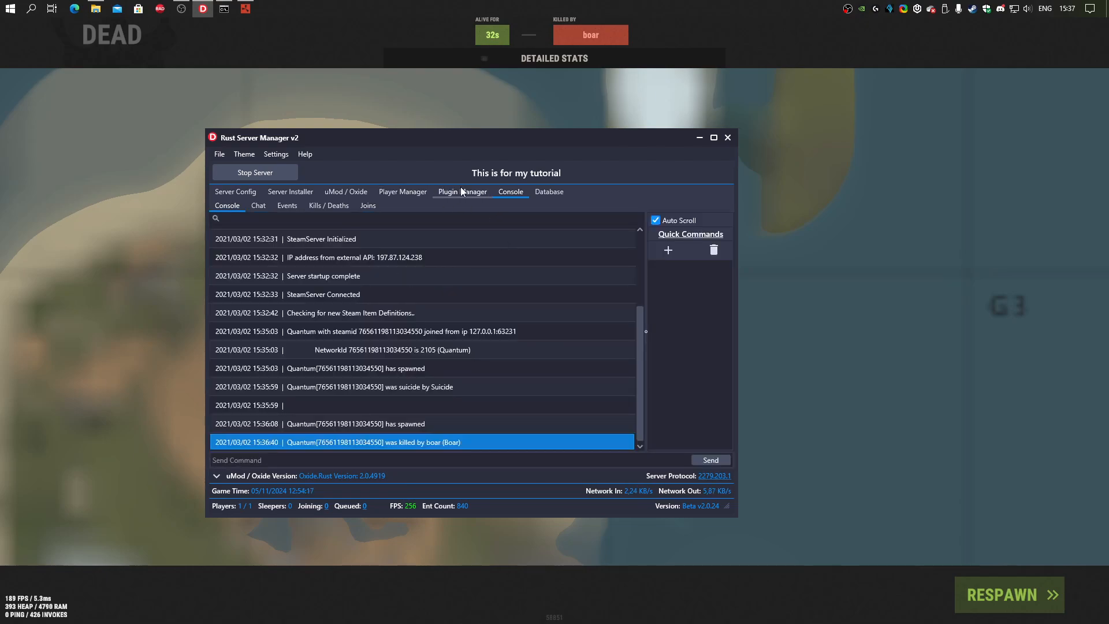
- Open the connected player's management options, examine their combat log, and close it
{"action": "left_click", "coordinate": [403, 191]}
{"action": "left_click", "coordinate": [350, 249]}
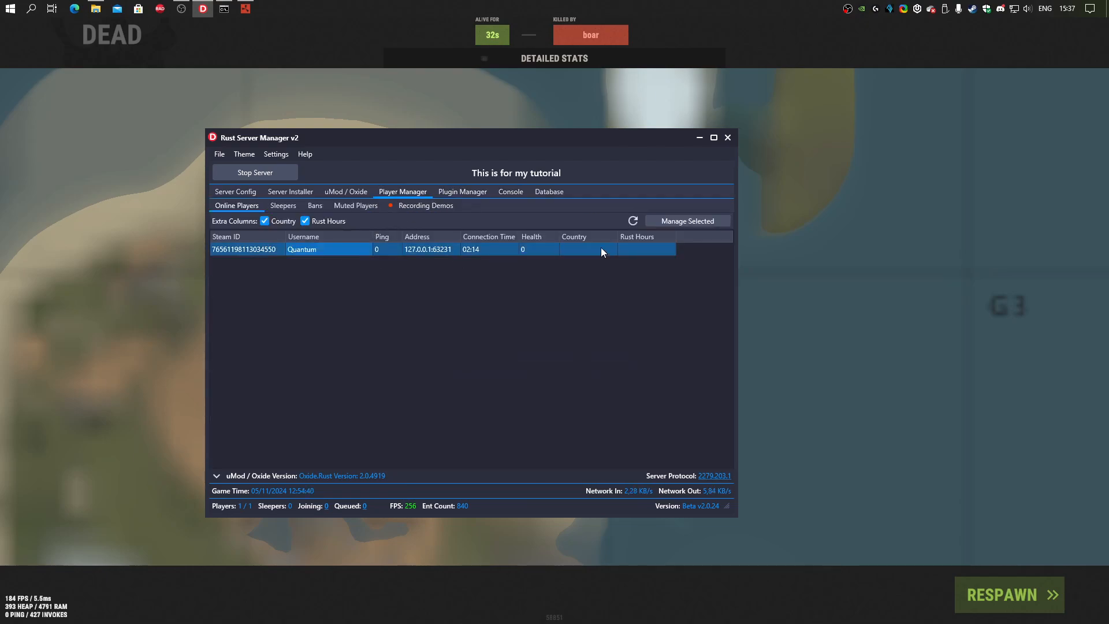
{"action": "left_click", "coordinate": [695, 220]}
{"action": "left_click", "coordinate": [445, 404]}
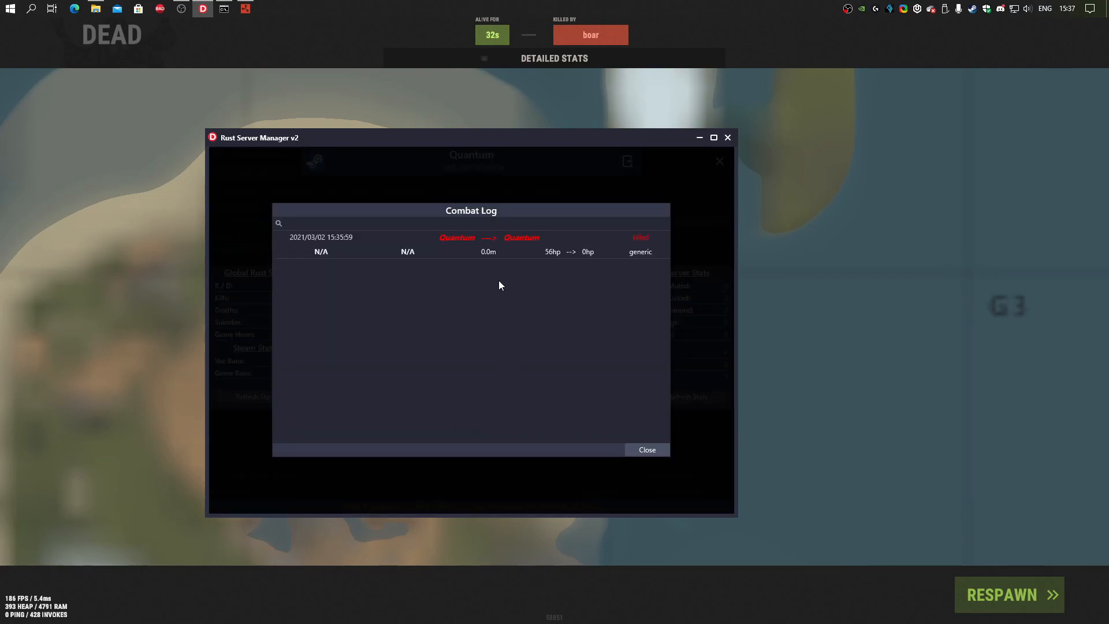
{"action": "left_click", "coordinate": [393, 253]}
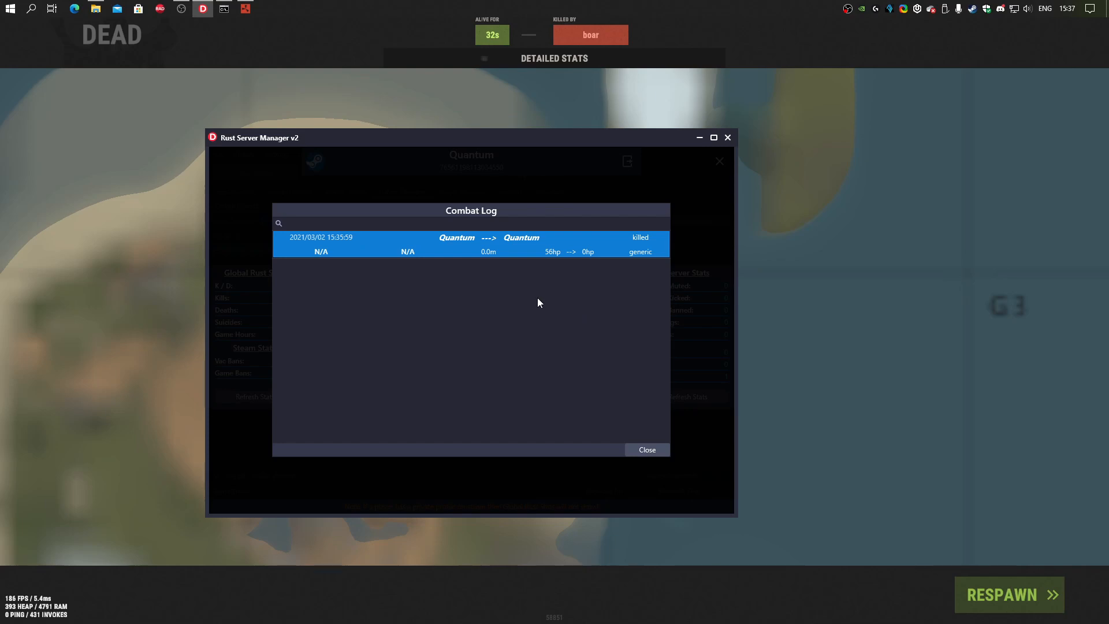
{"action": "left_click", "coordinate": [646, 450]}
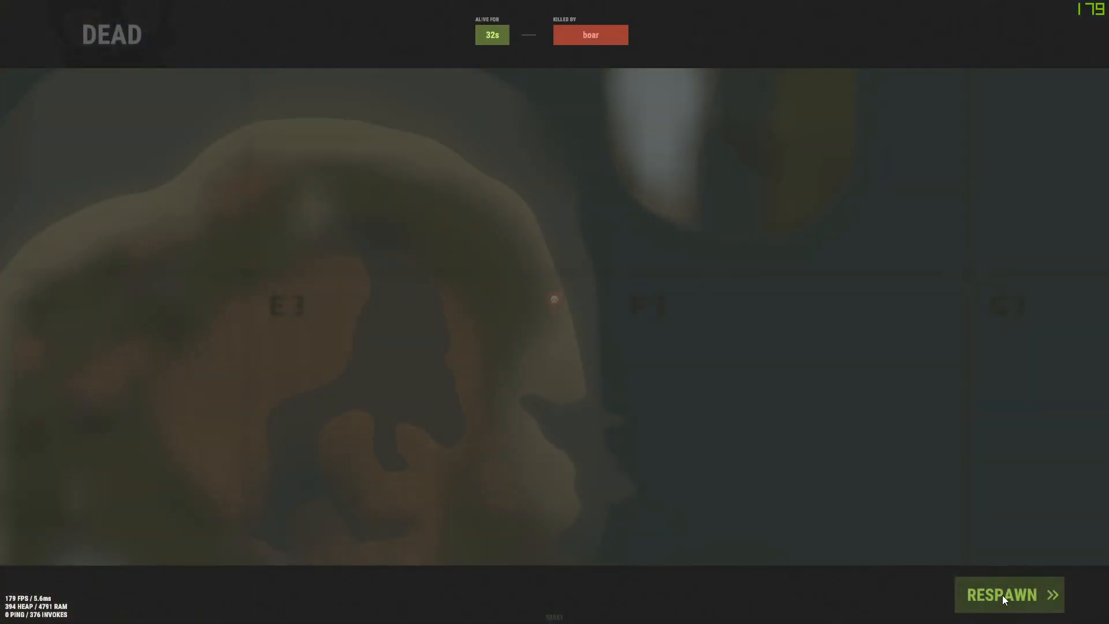
- Switch to the Rust game, respawn the character, and run with the rock along the beach toward the boar
{"action": "left_click", "coordinate": [1003, 595]}
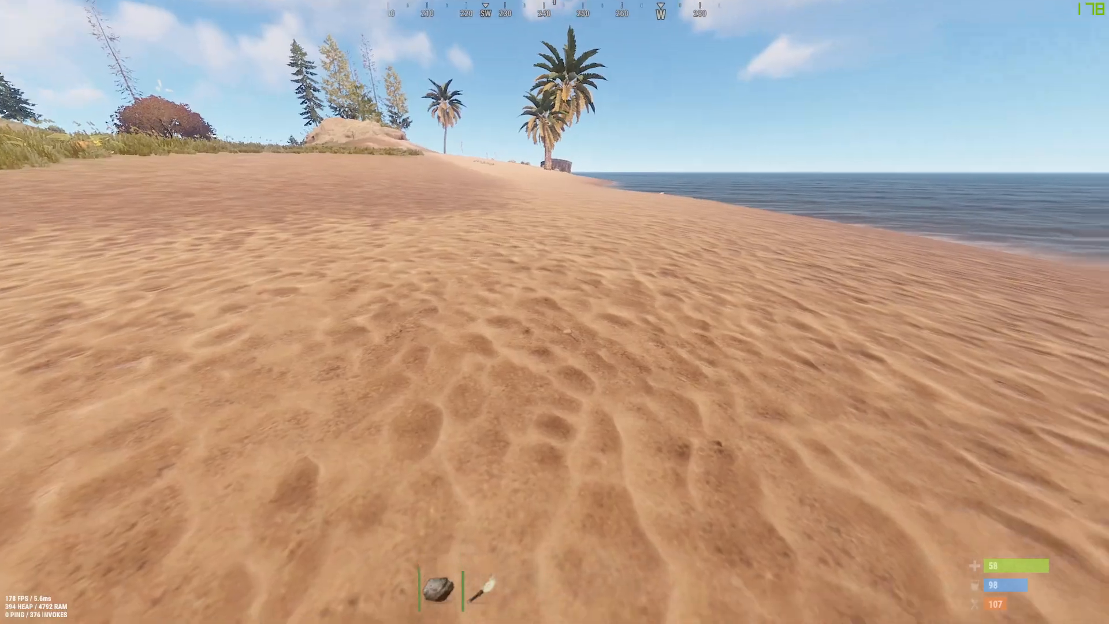
{"action": "key", "text": "w"}
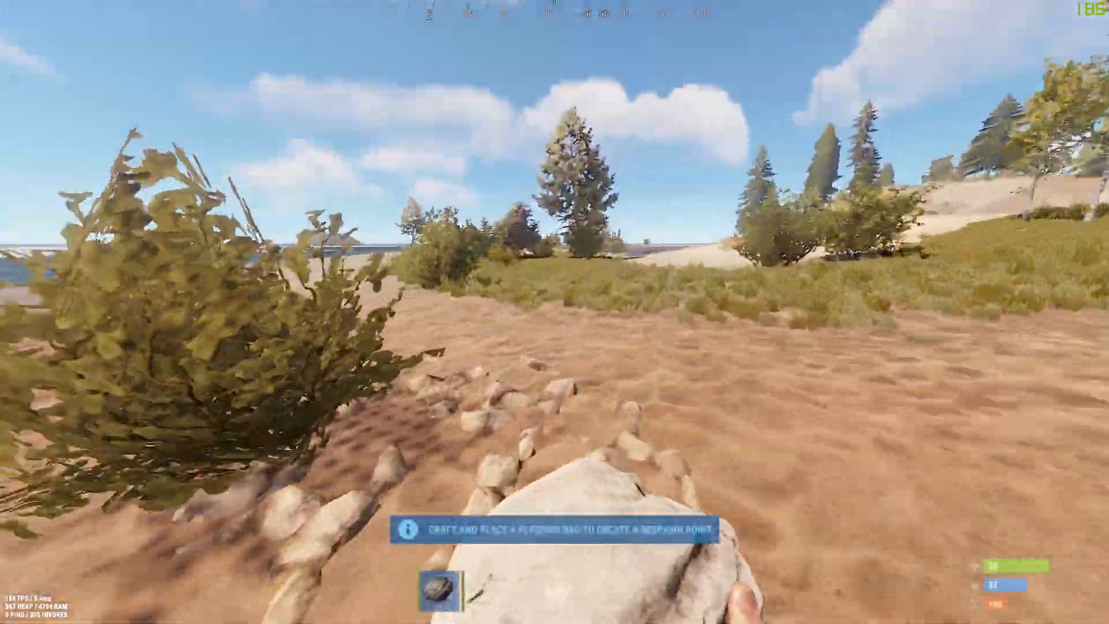
{"action": "key", "text": "w"}
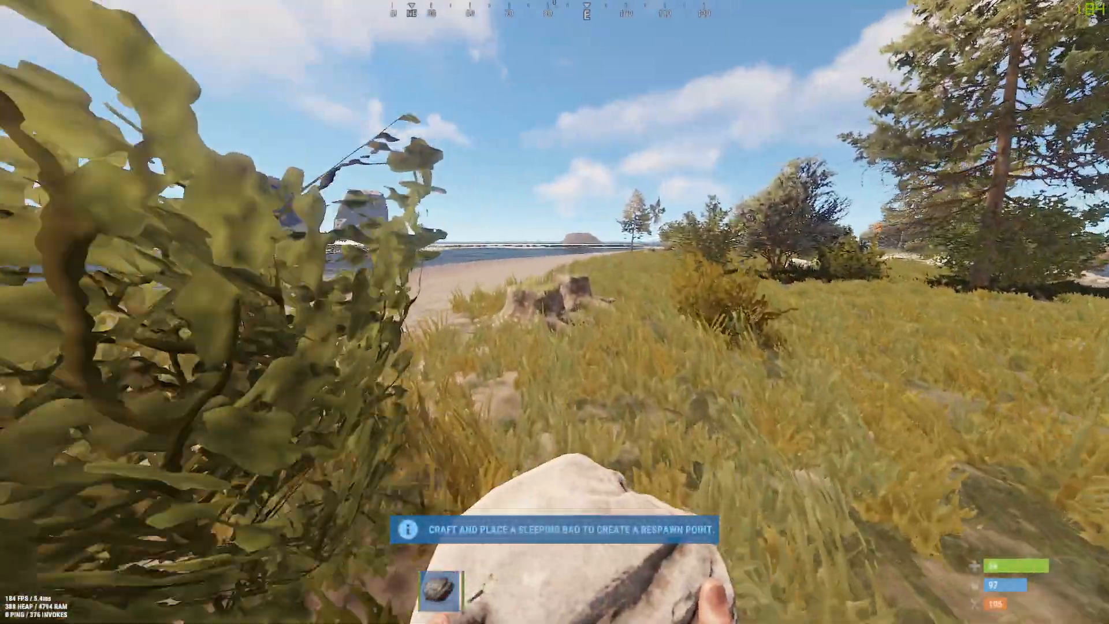
{"action": "key", "text": "w"}
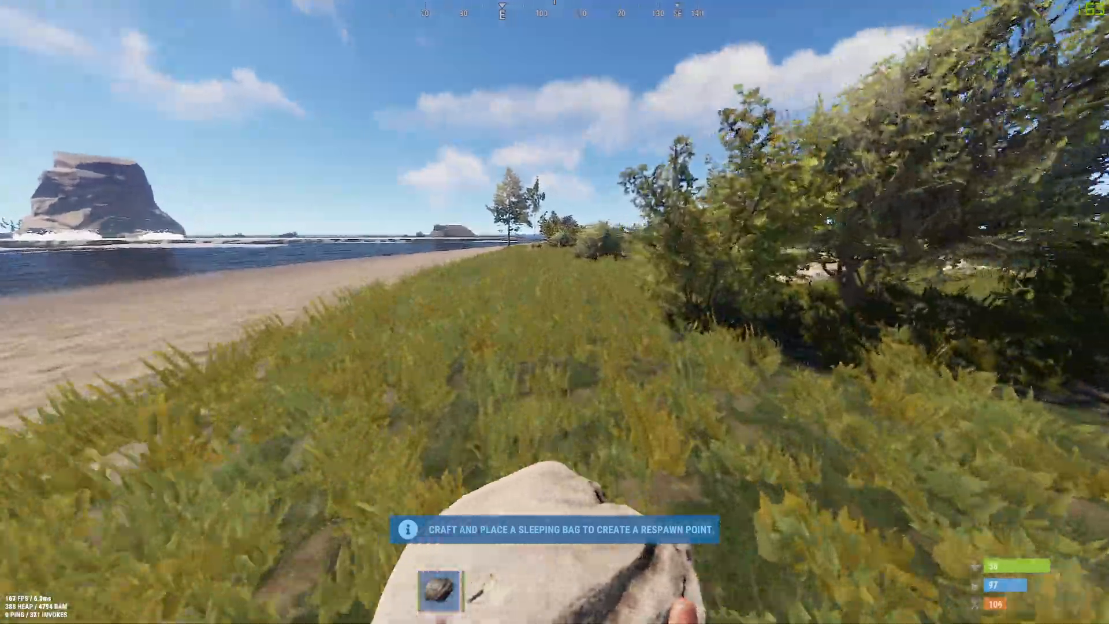
{"action": "key", "text": "w"}
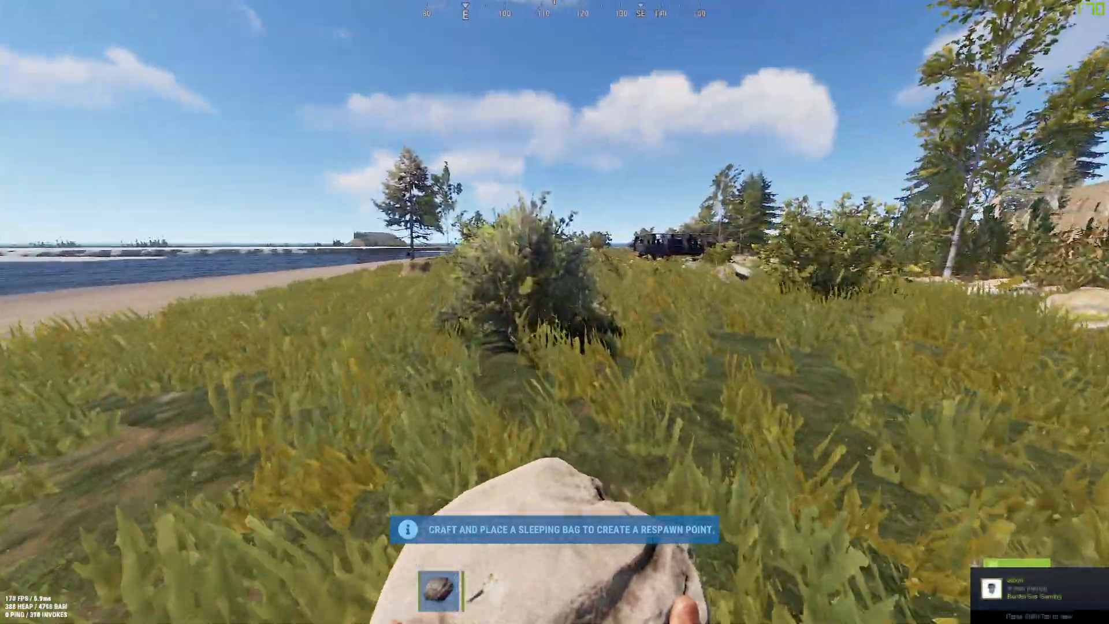
{"action": "key", "text": "w"}
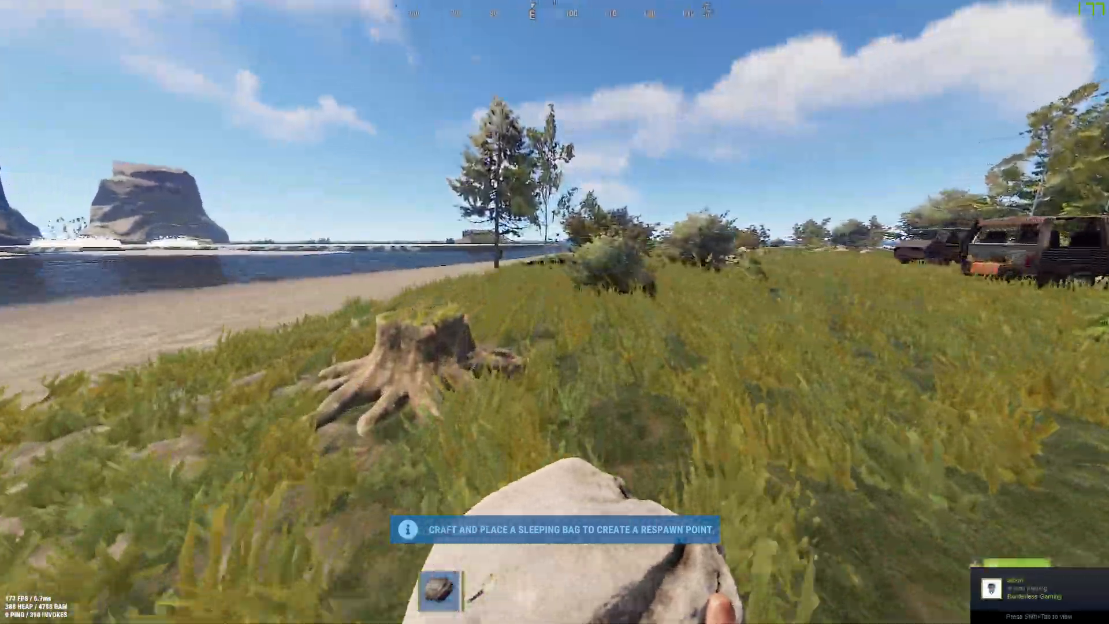
{"action": "key", "text": "w"}
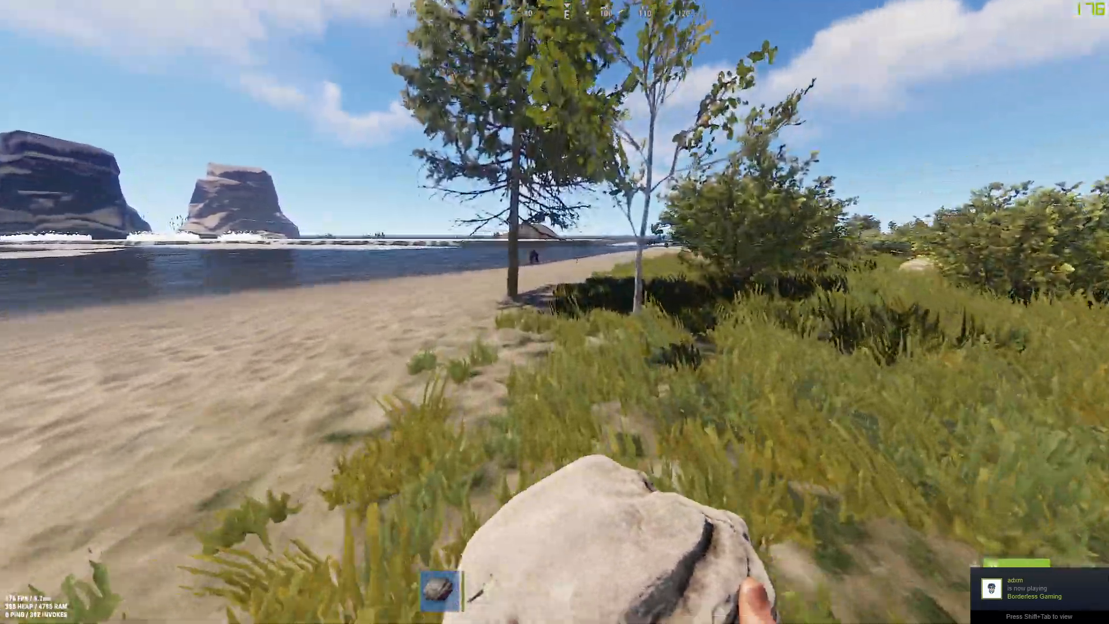
{"action": "key", "text": "w"}
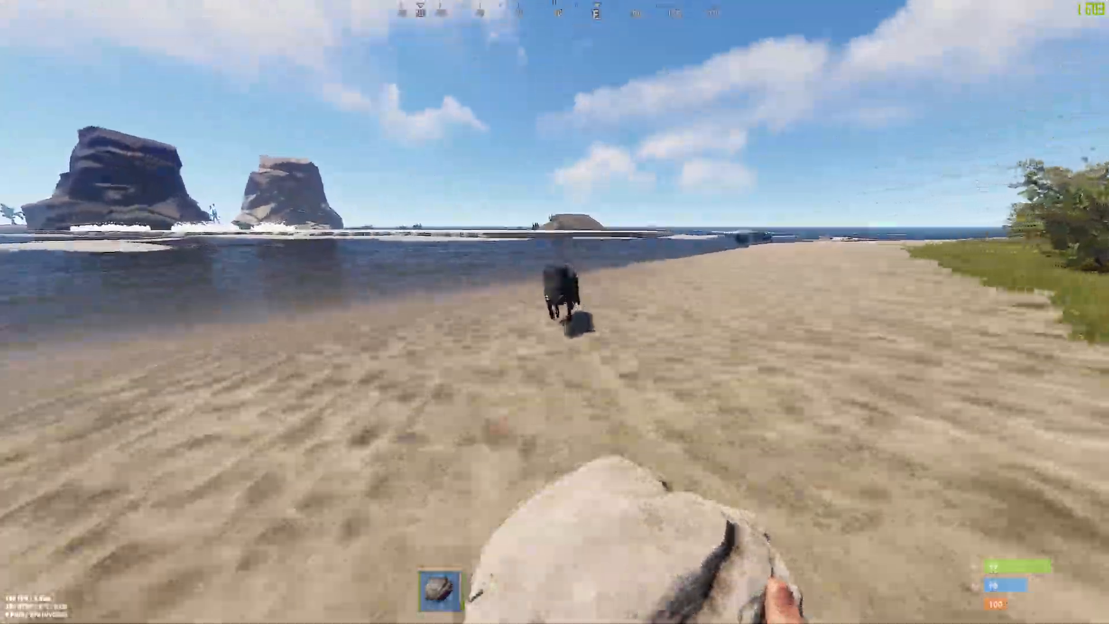
- Approach the boar on the beach and strike it repeatedly with the rock
{"action": "key", "text": "w"}
{"action": "left_click", "coordinate": [555, 312]}
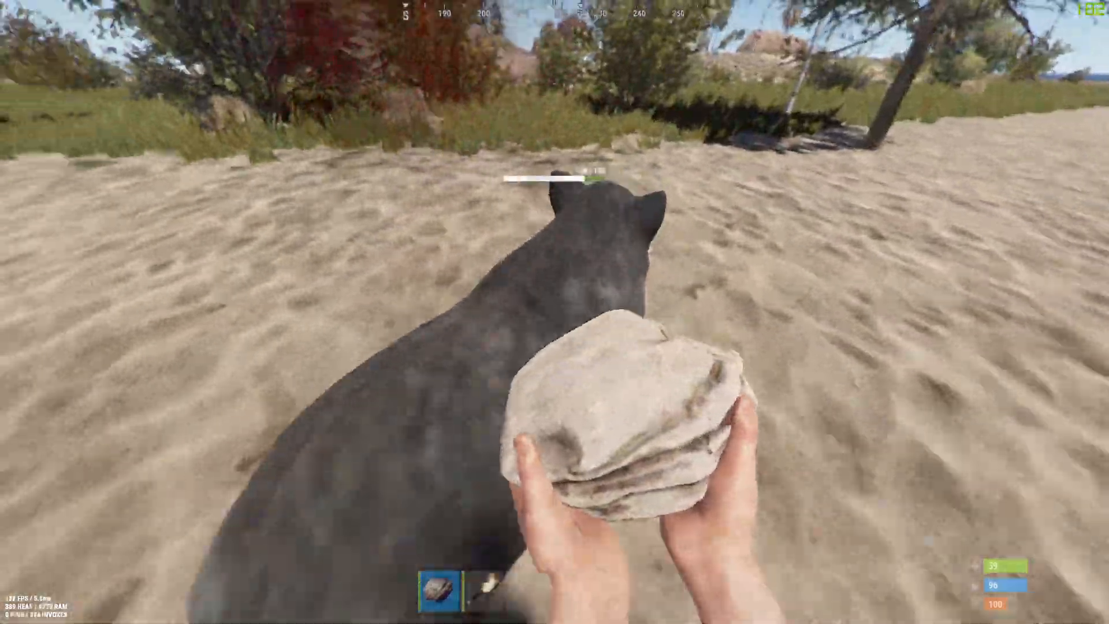
{"action": "left_click", "coordinate": [554, 312]}
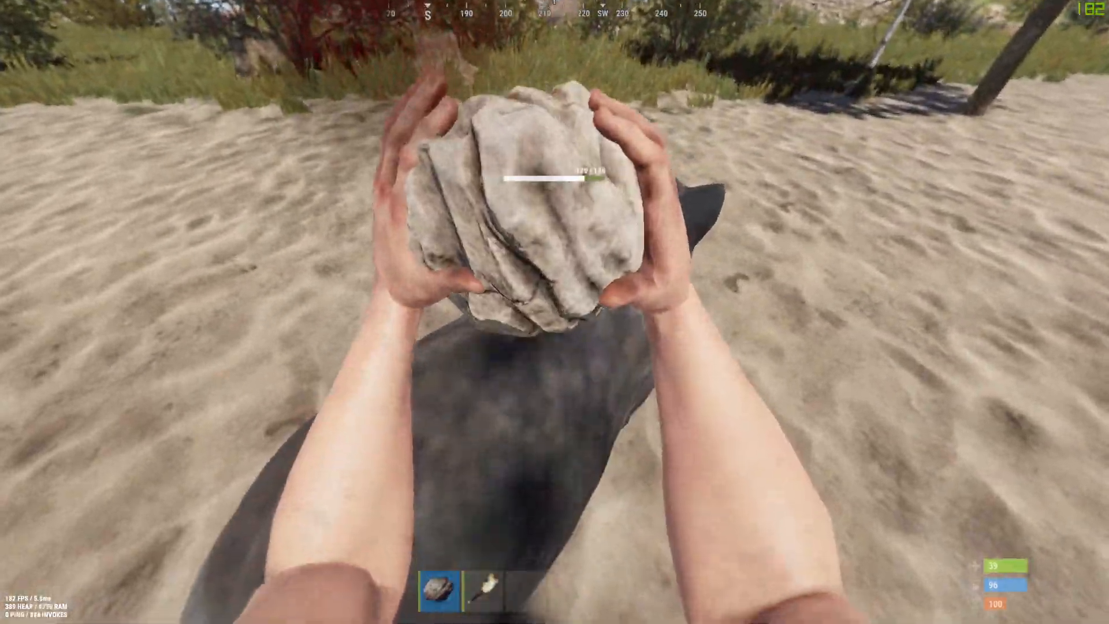
{"action": "left_click", "coordinate": [554, 312]}
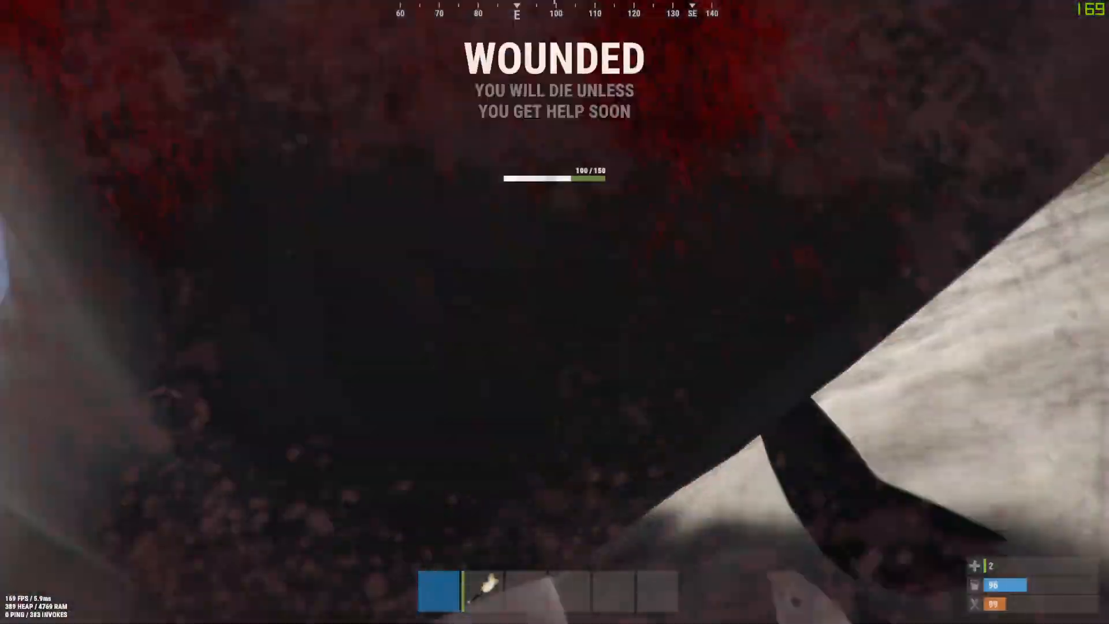
- Switch to Rust Server Manager, examine the player's boar attack entry in the combat log, and close the log
{"action": "key", "text": "alt+Tab"}
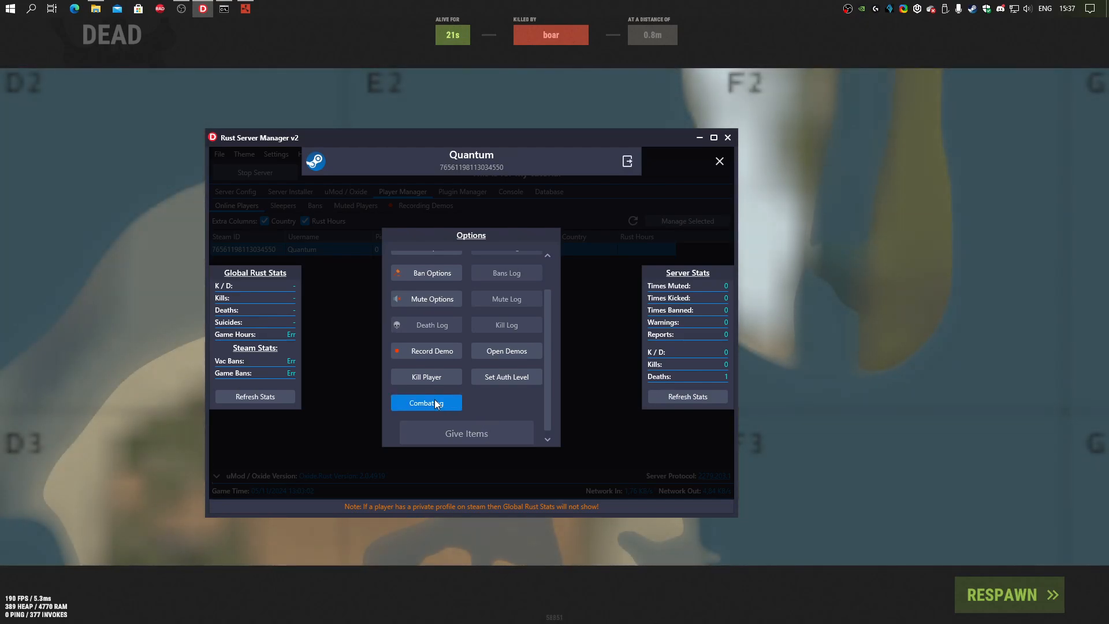
{"action": "left_click", "coordinate": [434, 401]}
{"action": "left_click", "coordinate": [509, 283]}
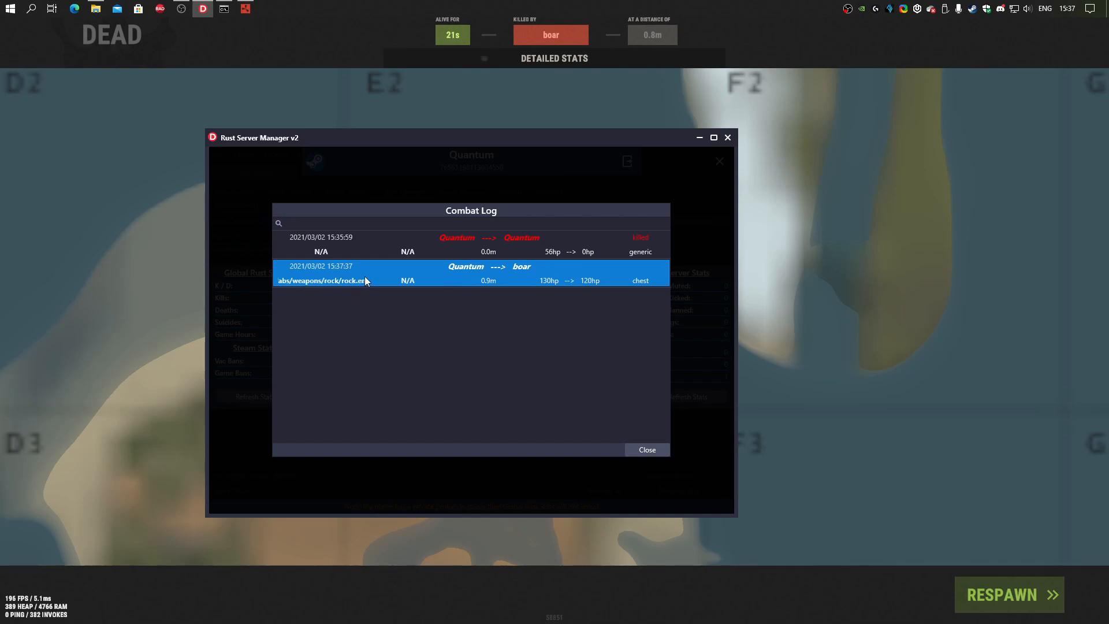
{"action": "left_click", "coordinate": [598, 255]}
{"action": "left_click", "coordinate": [651, 453]}
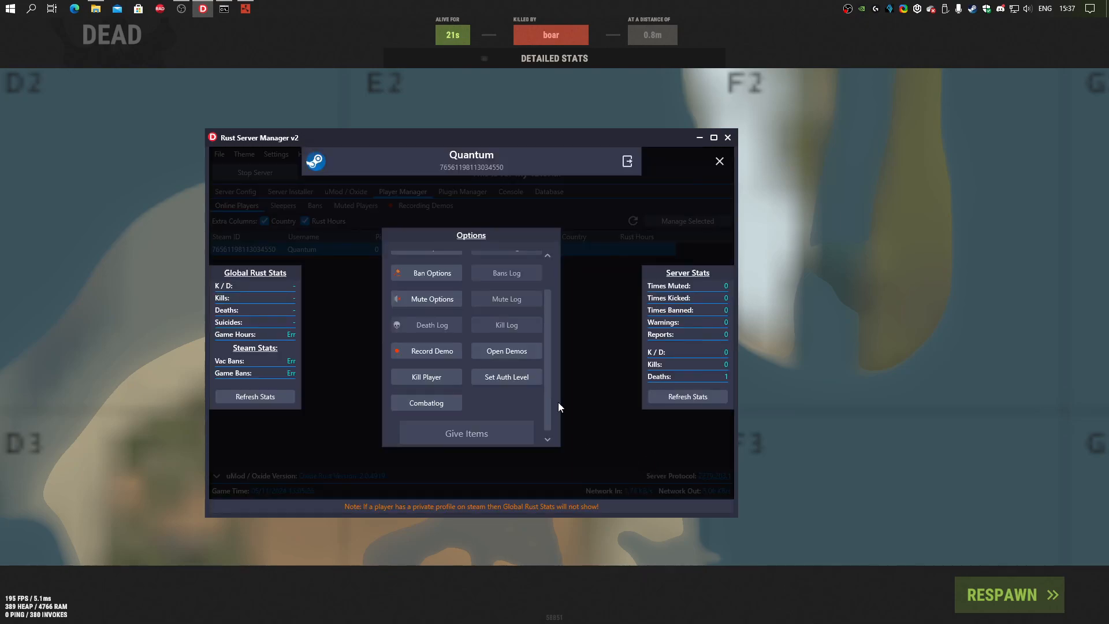
- Set the connected player's auth level to OwnerID with Kick Player After Setting enabled
{"action": "left_click", "coordinate": [521, 382]}
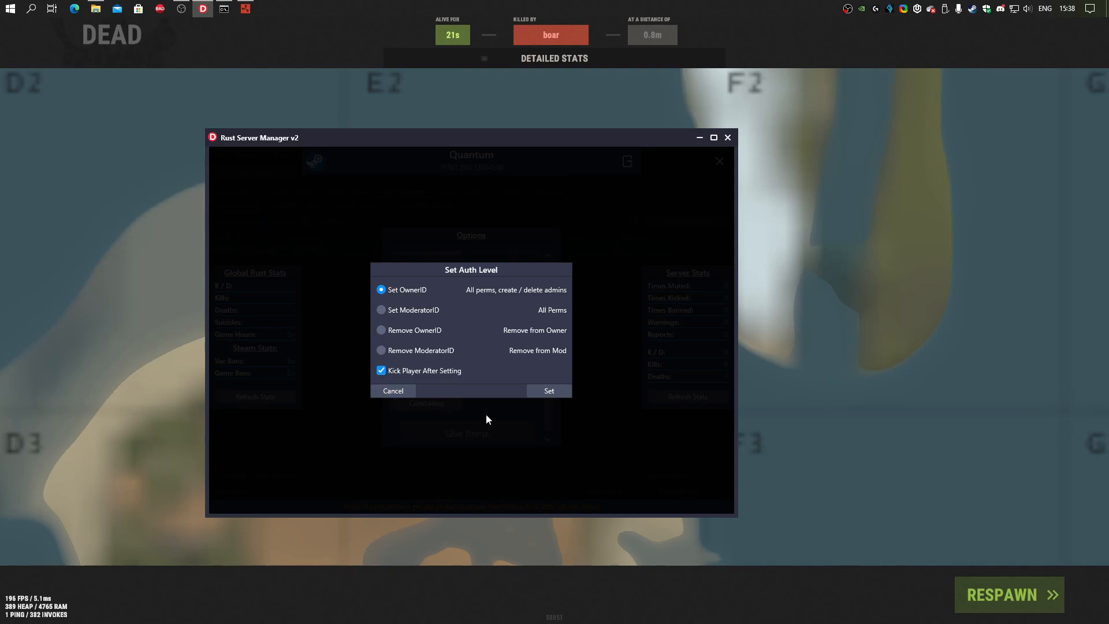
{"action": "left_click", "coordinate": [552, 393]}
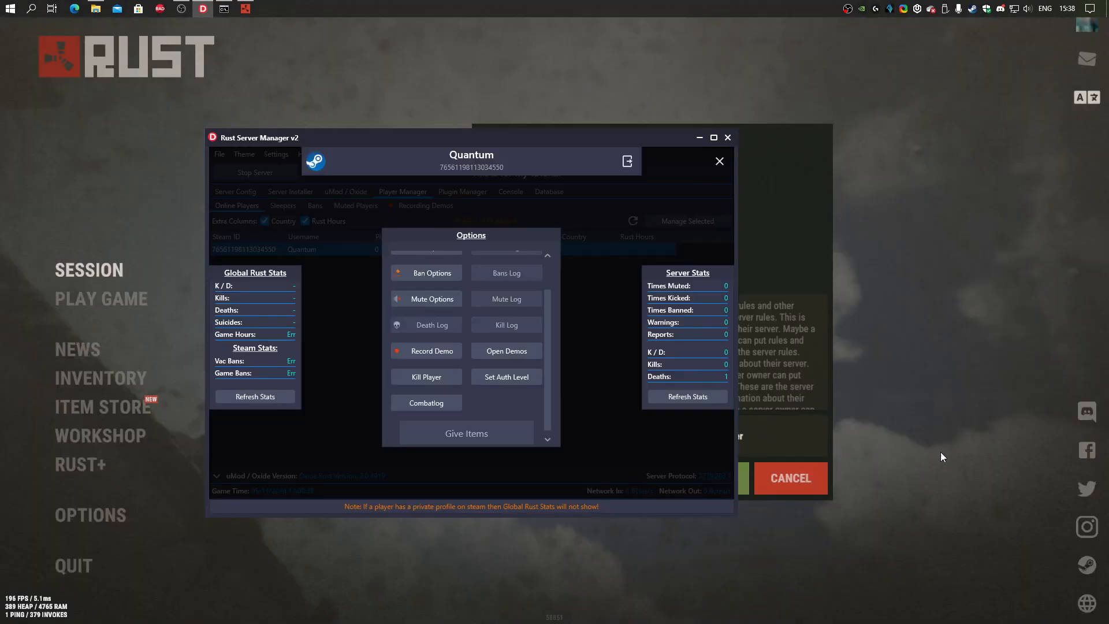
- Switch to the Rust game and rejoin the server by retrying the connection
{"action": "left_click", "coordinate": [940, 451]}
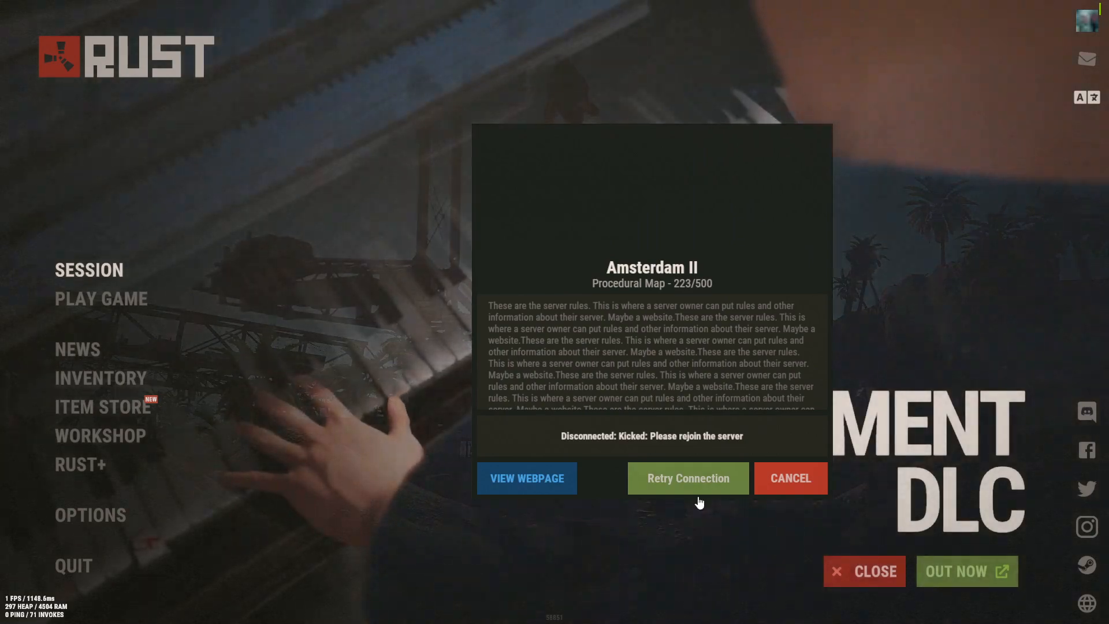
{"action": "left_click", "coordinate": [697, 498]}
{"action": "key", "text": "F1"}
{"action": "key", "text": "Up"}
{"action": "key", "text": "Return"}
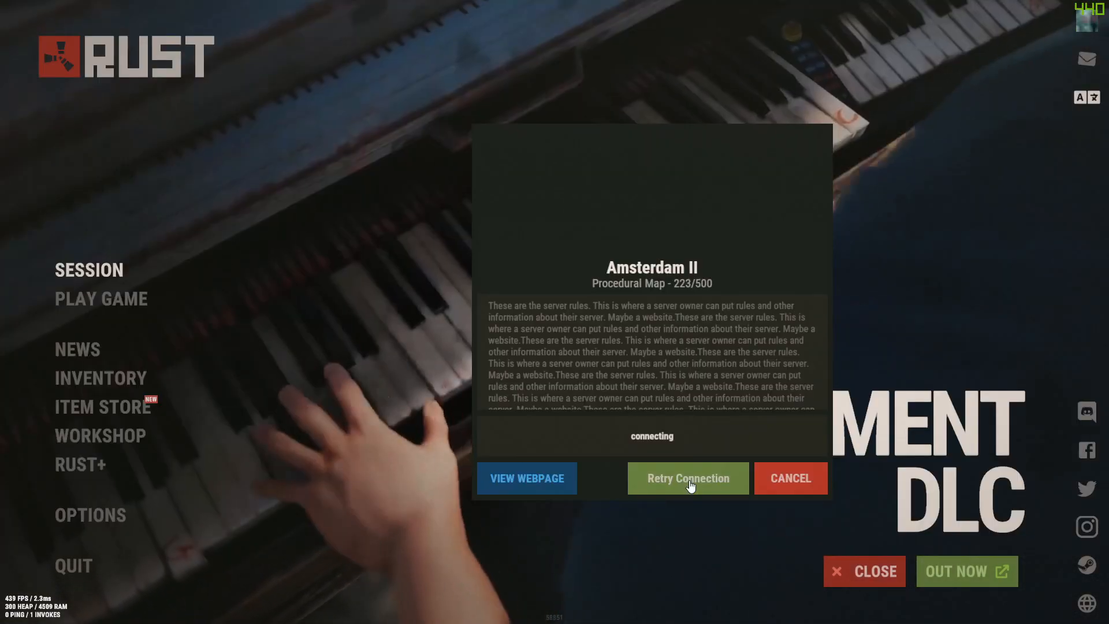
- Refresh the connected player's server stats in Rust Server Manager, and return to Rust to walk the character along the beach
{"action": "key", "text": "alt+Tab"}
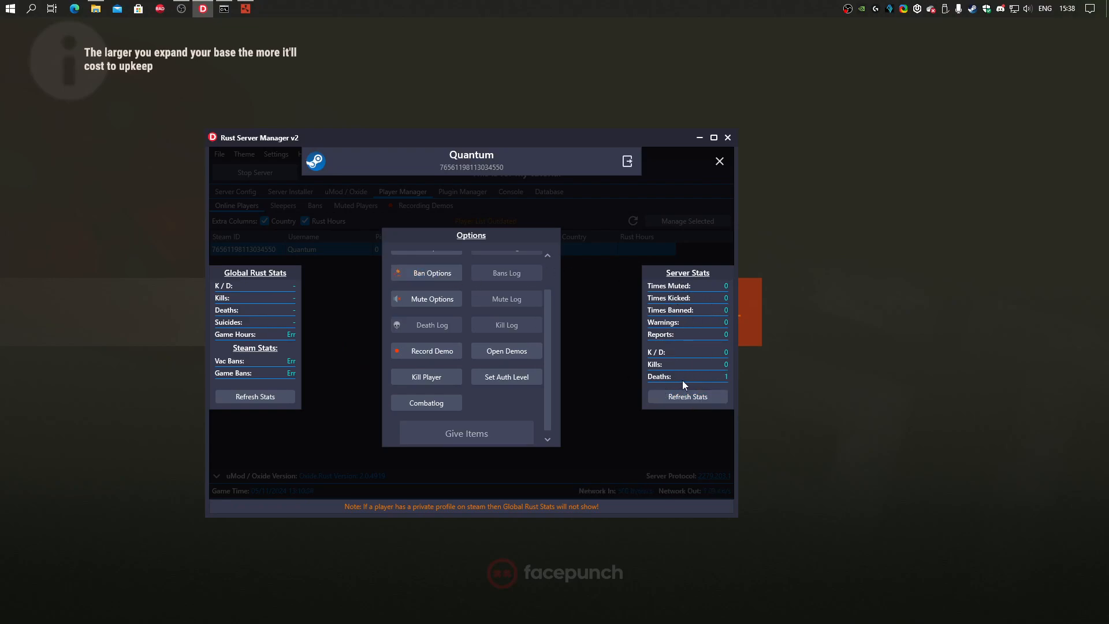
{"action": "left_click", "coordinate": [690, 396]}
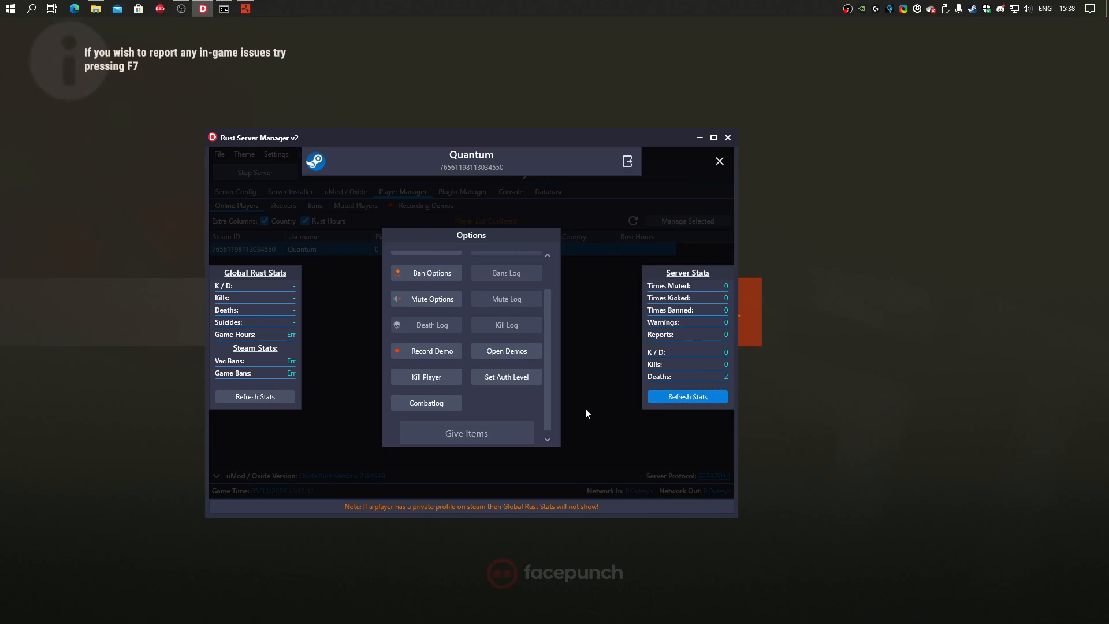
{"action": "scroll", "coordinate": [520, 320], "scroll_direction": "down", "scroll_amount": 1}
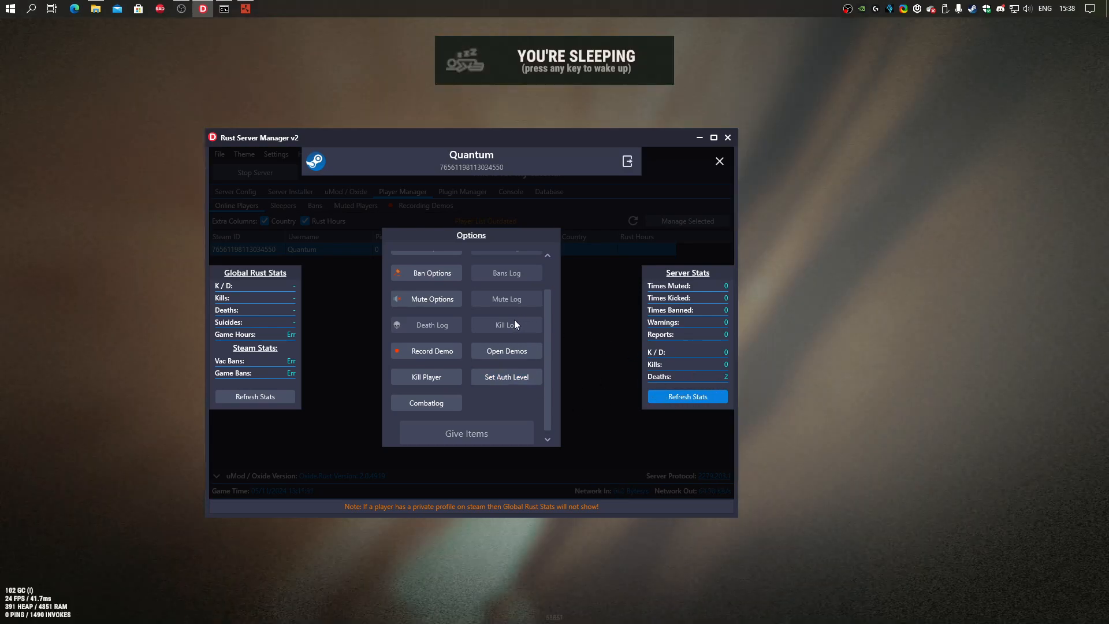
{"action": "scroll", "coordinate": [516, 321], "scroll_direction": "up", "scroll_amount": 1}
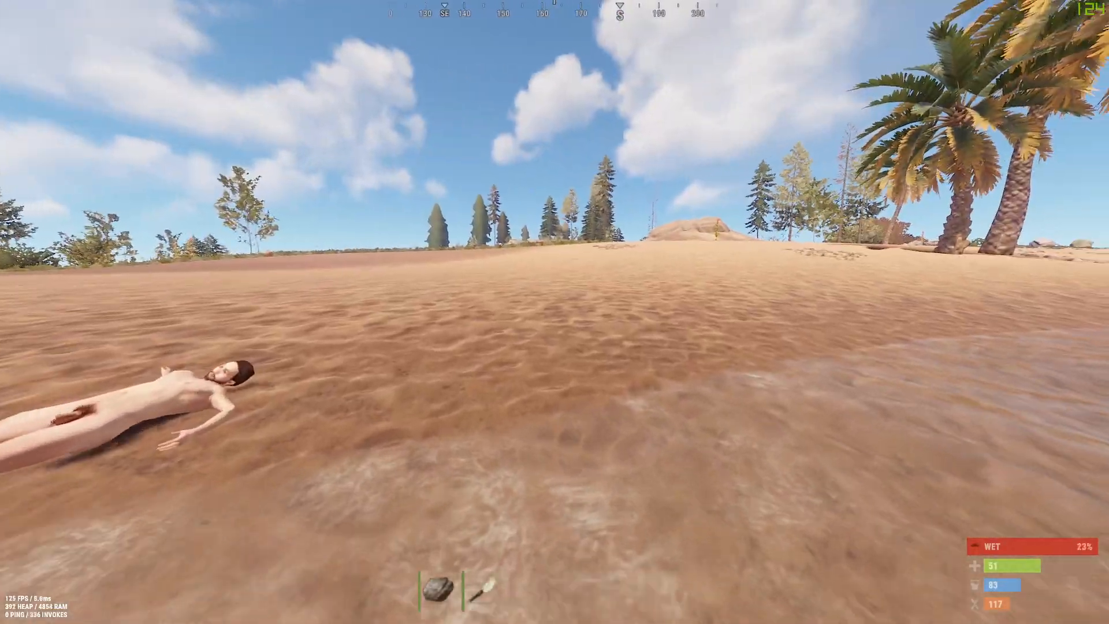
{"action": "key", "text": "w"}
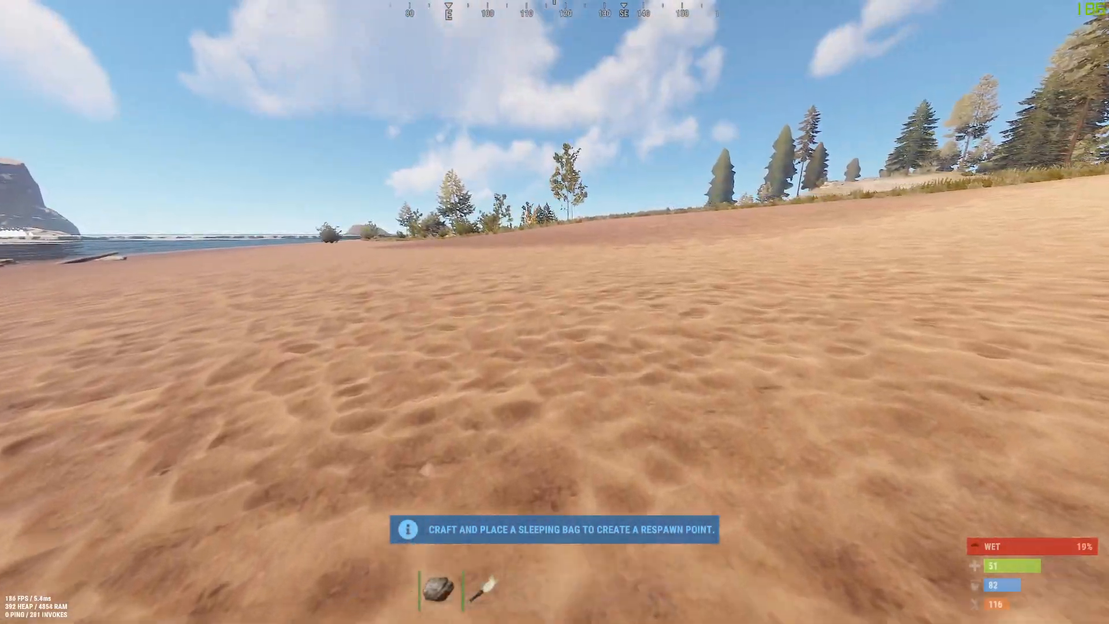
- Switch to Rust Server Manager, close the player's options, and refresh the online player list
{"action": "key", "text": "alt+Tab"}
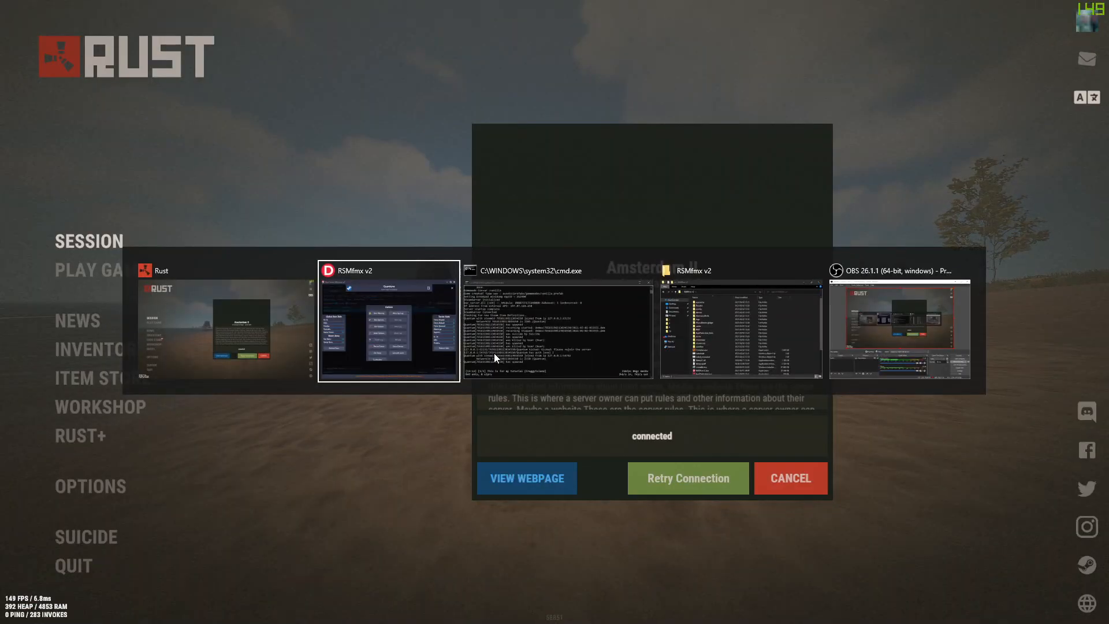
{"action": "key", "text": "Tab"}
{"action": "key", "text": "alt+Tab"}
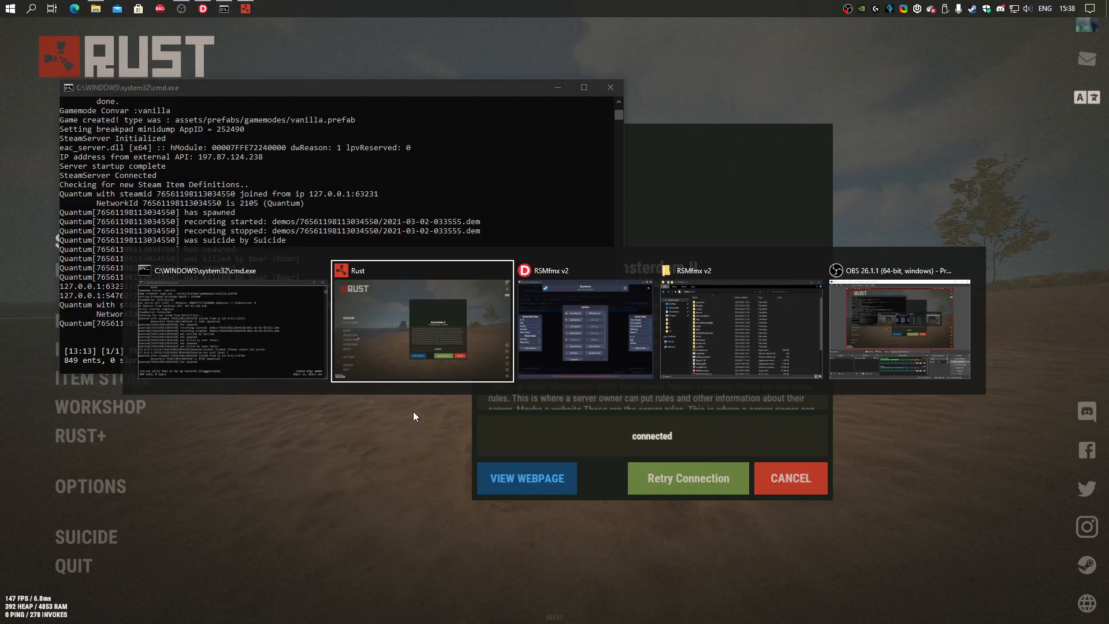
{"action": "key", "text": "alt+Tab"}
{"action": "left_click", "coordinate": [597, 313]}
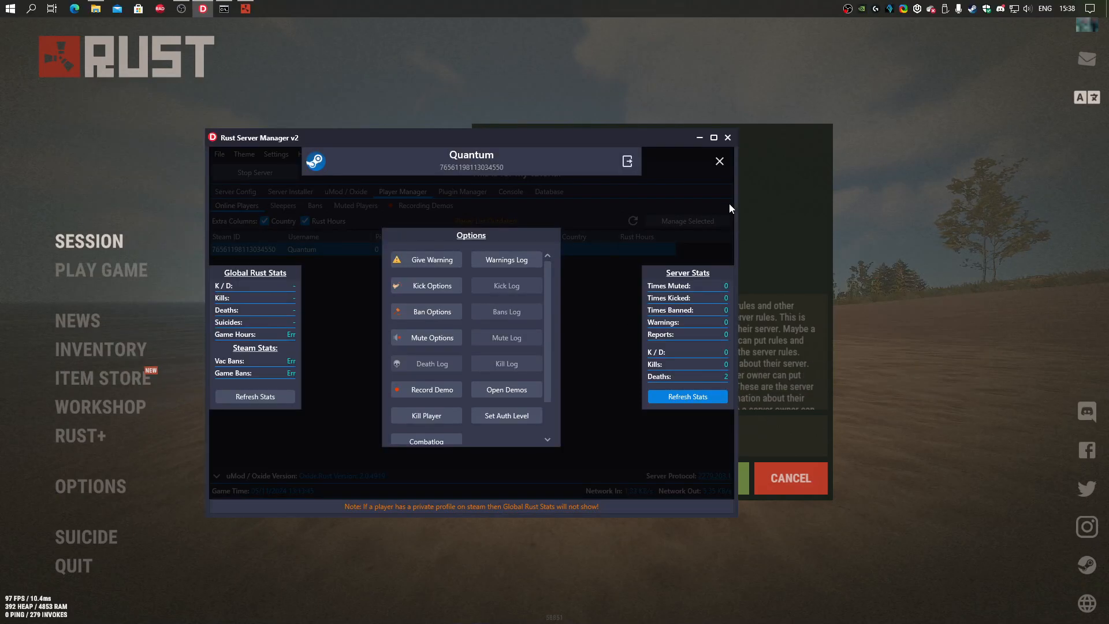
{"action": "left_click", "coordinate": [718, 164]}
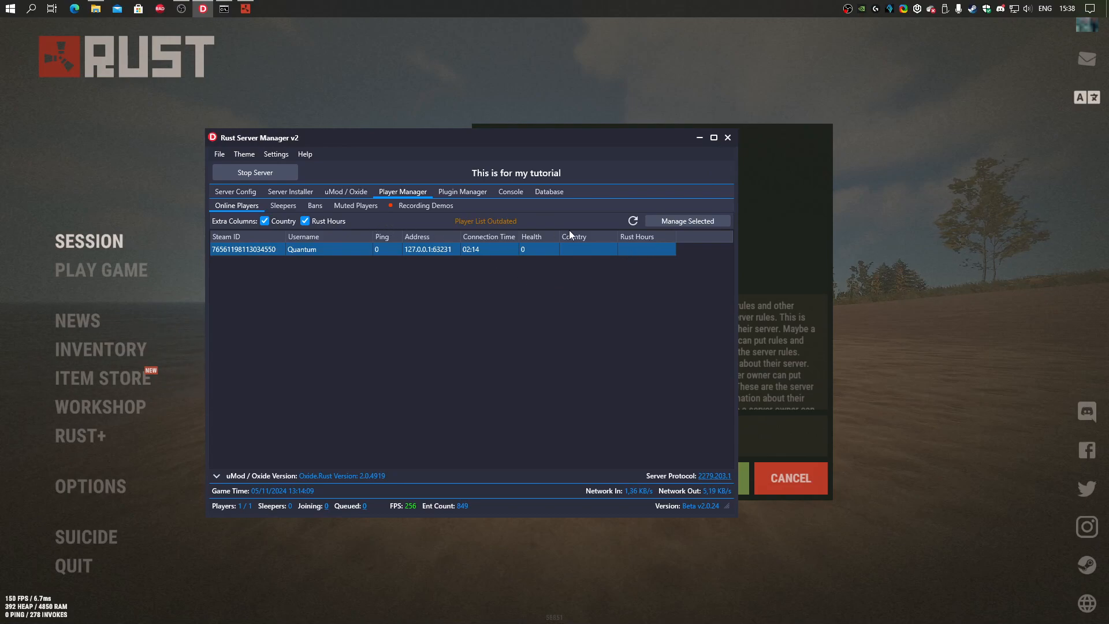
{"action": "left_click", "coordinate": [633, 221]}
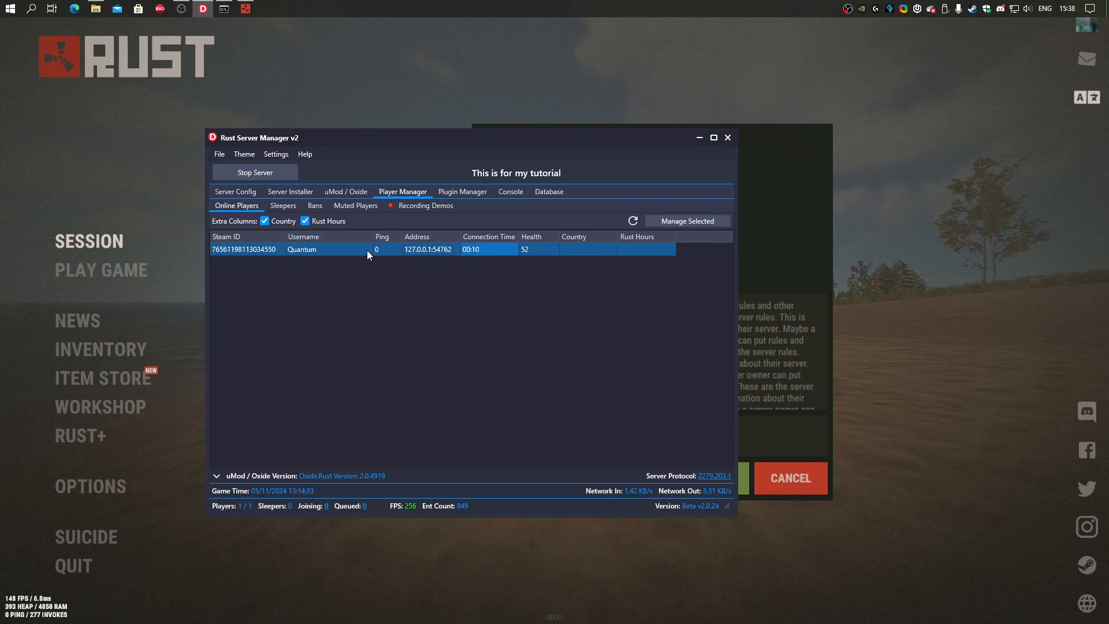
- Stop the running server and accept the warning
{"action": "left_click", "coordinate": [251, 194]}
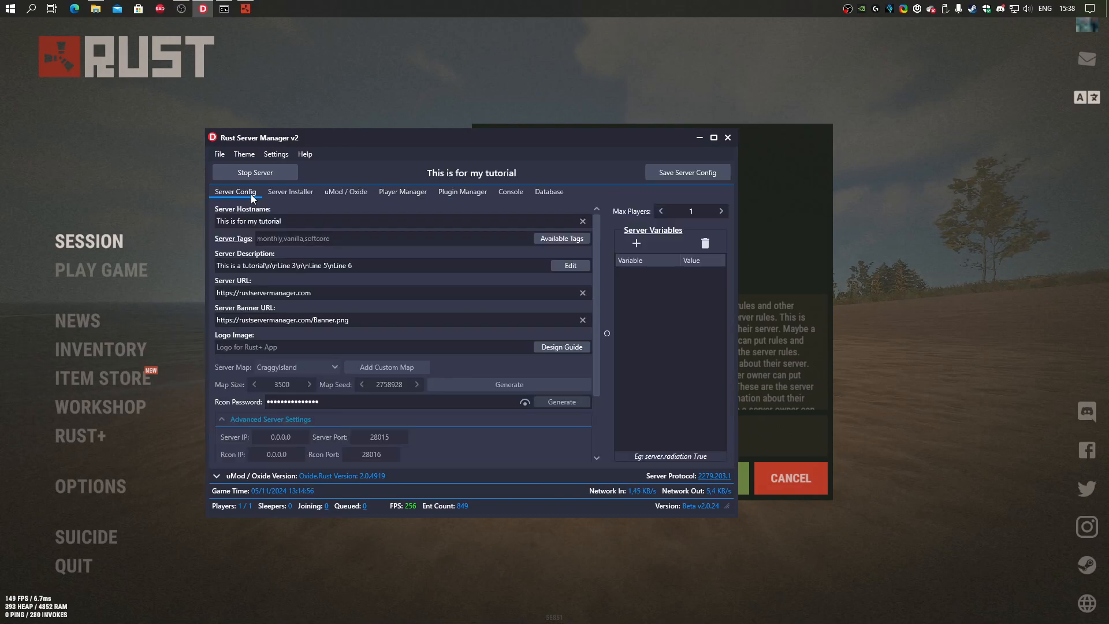
{"action": "left_click", "coordinate": [420, 192]}
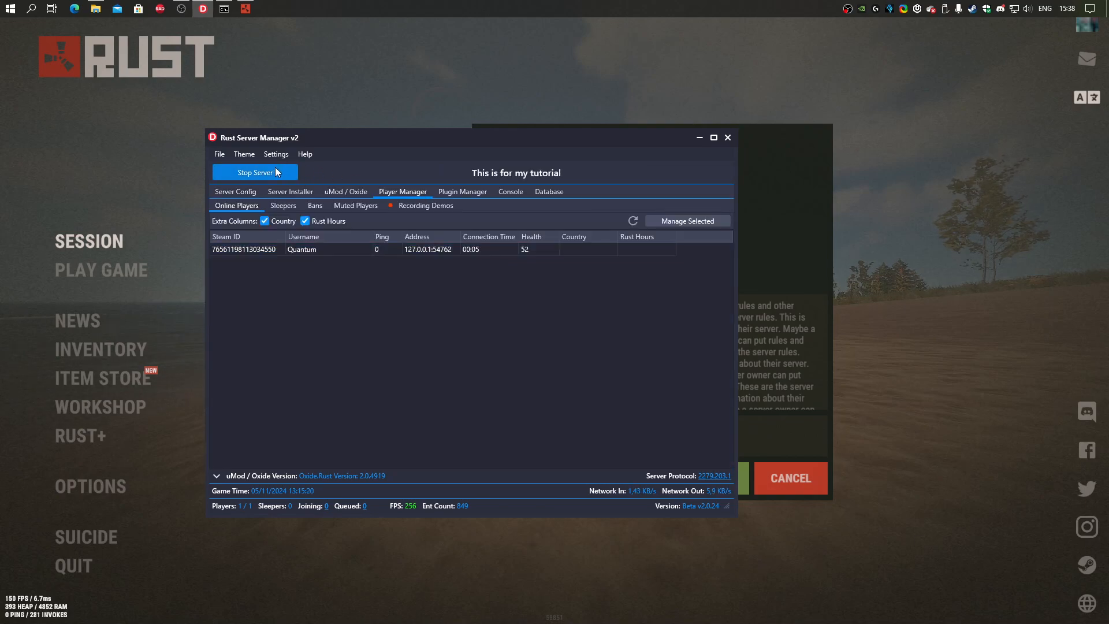
{"action": "left_click", "coordinate": [271, 174]}
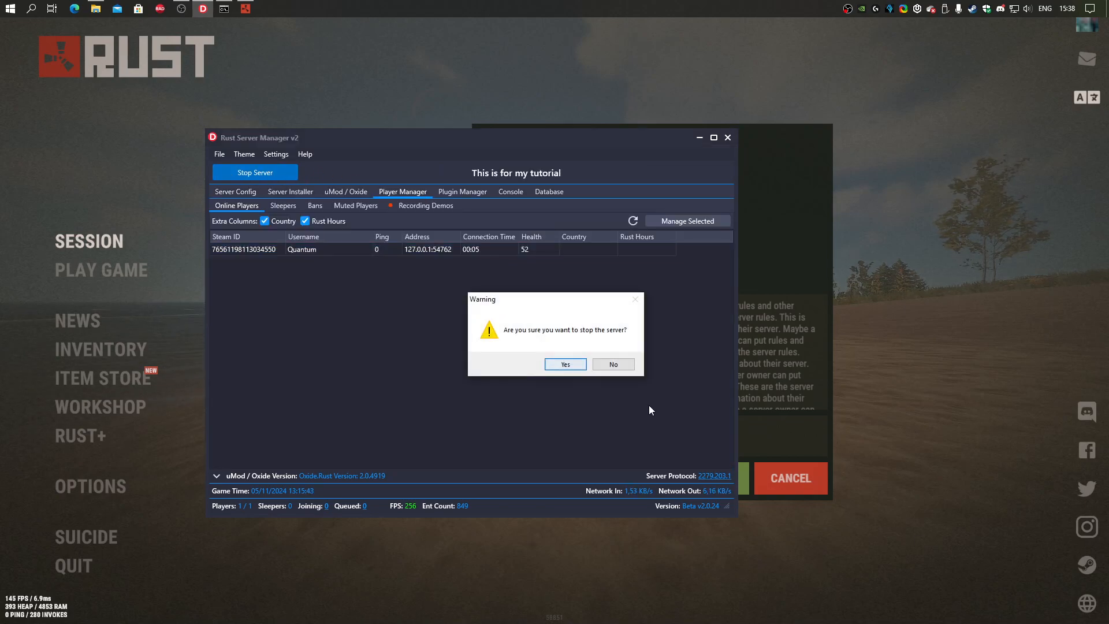
{"action": "left_click", "coordinate": [574, 366]}
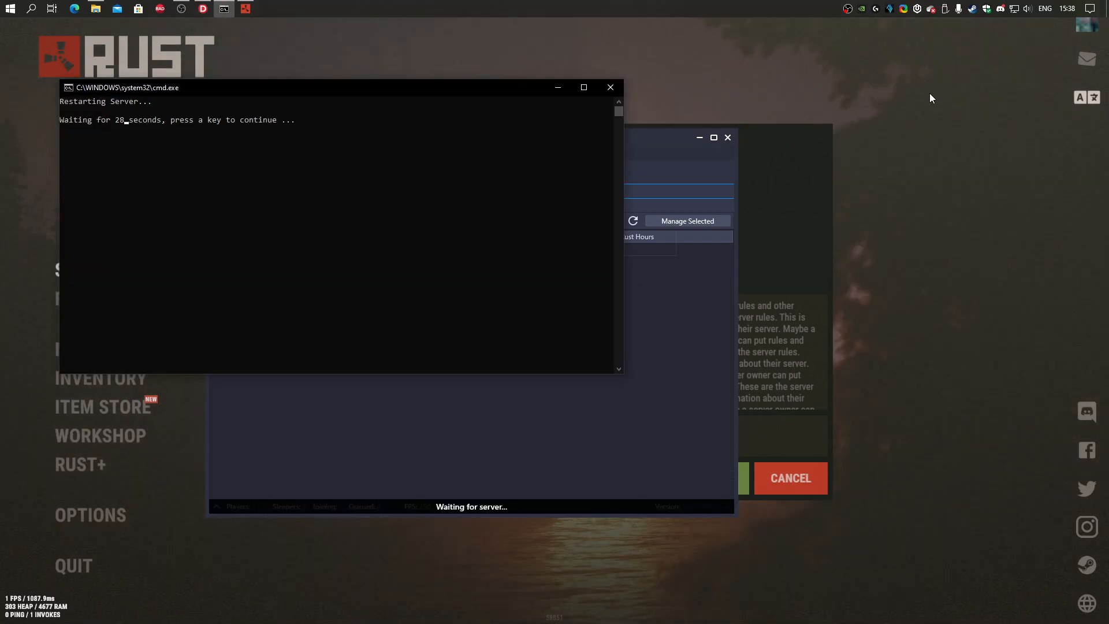
- Move the command prompt window aside and examine the Auto Restart After Shutdown option in the Start Server dialog, without starting the server
{"action": "left_click_drag", "start_coordinate": [182, 87], "coordinate": [638, 77]}
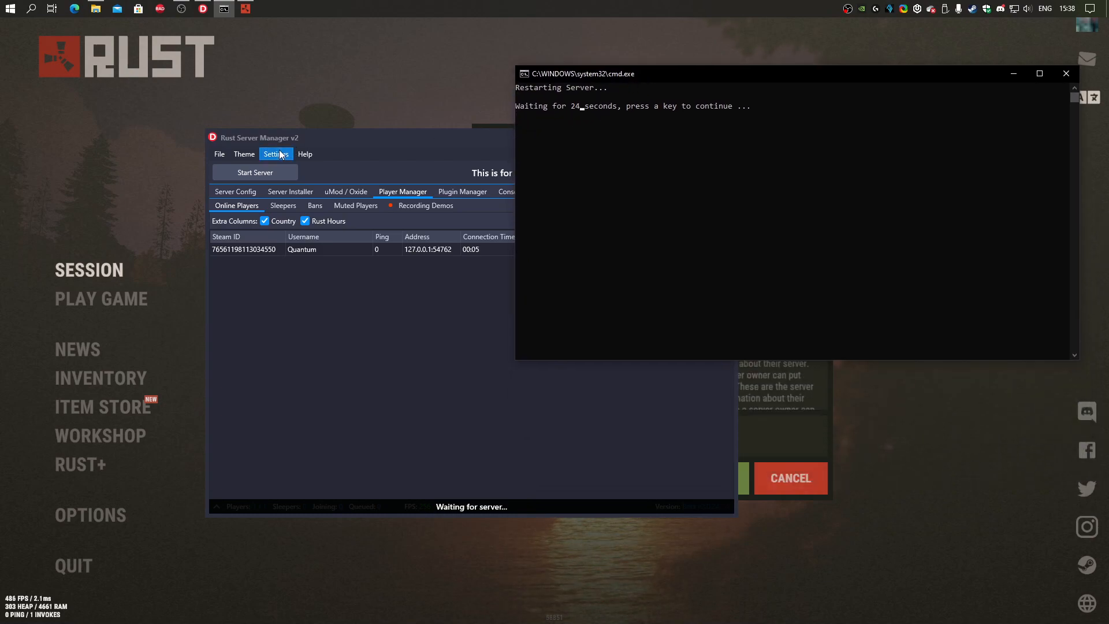
{"action": "left_click", "coordinate": [262, 173]}
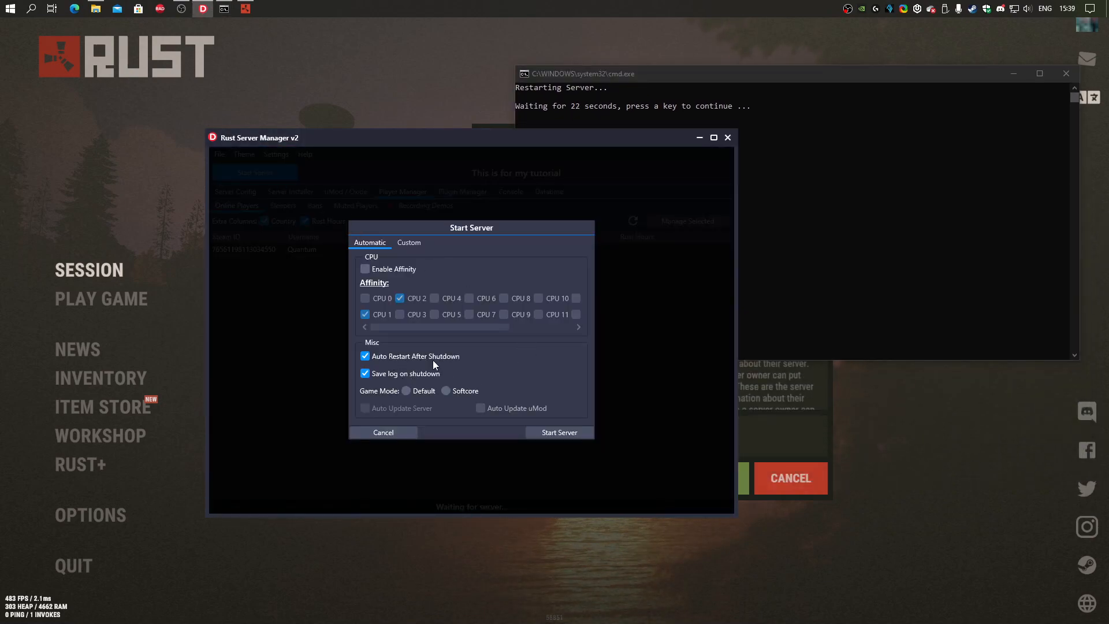
{"action": "left_click", "coordinate": [382, 430]}
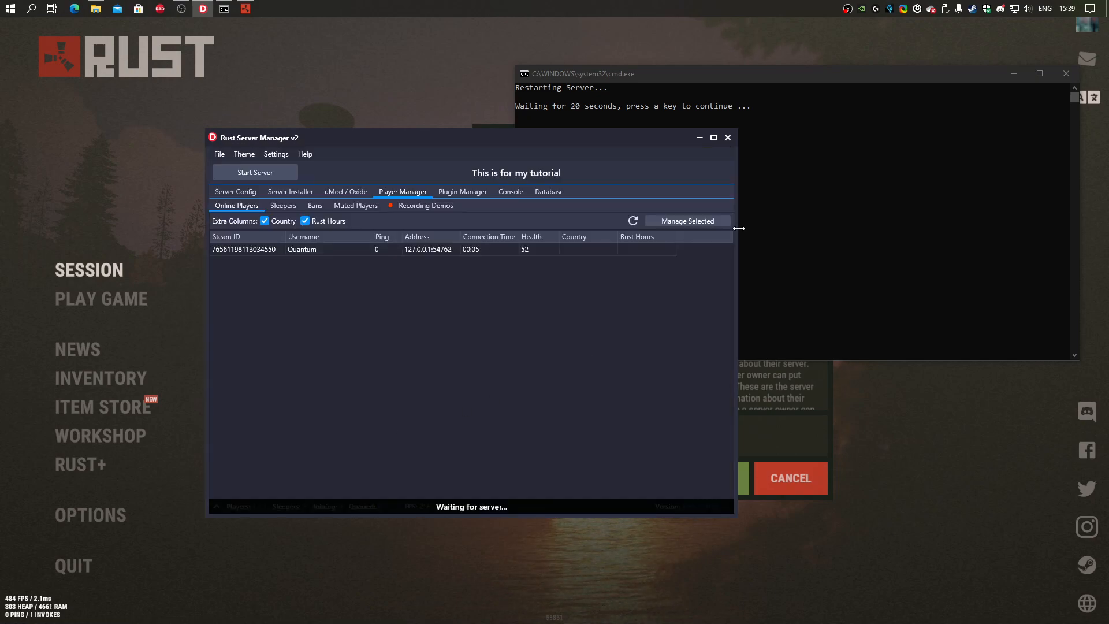
- Move Rust Server Manager clear of the command prompt and close the command prompt to cancel the automatic restart
{"action": "left_click_drag", "start_coordinate": [634, 143], "coordinate": [559, 253]}
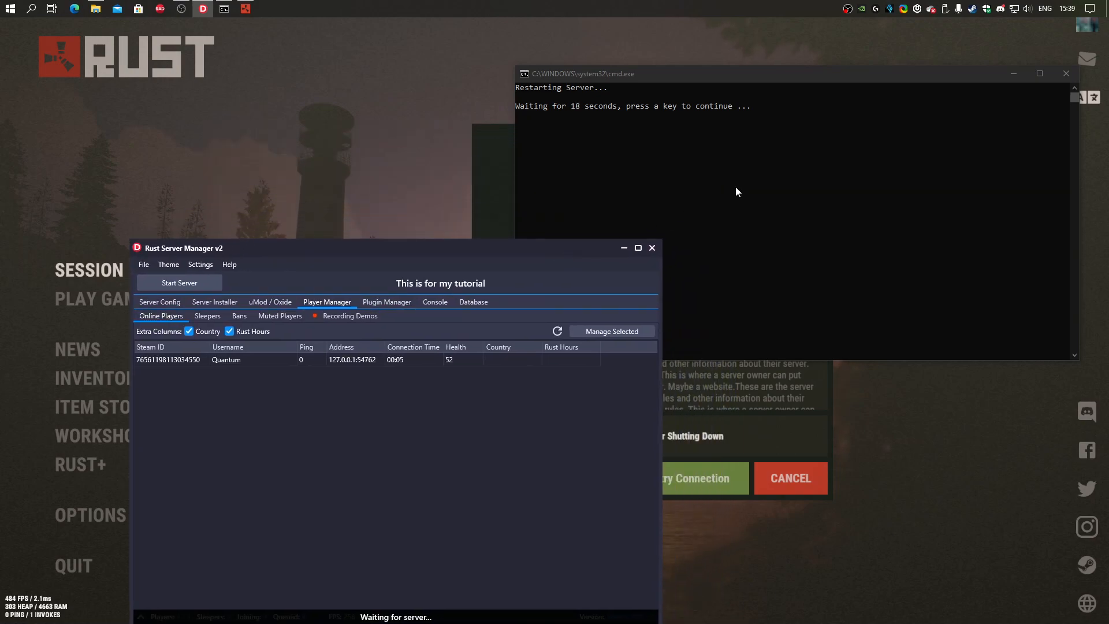
{"action": "left_click", "coordinate": [772, 75]}
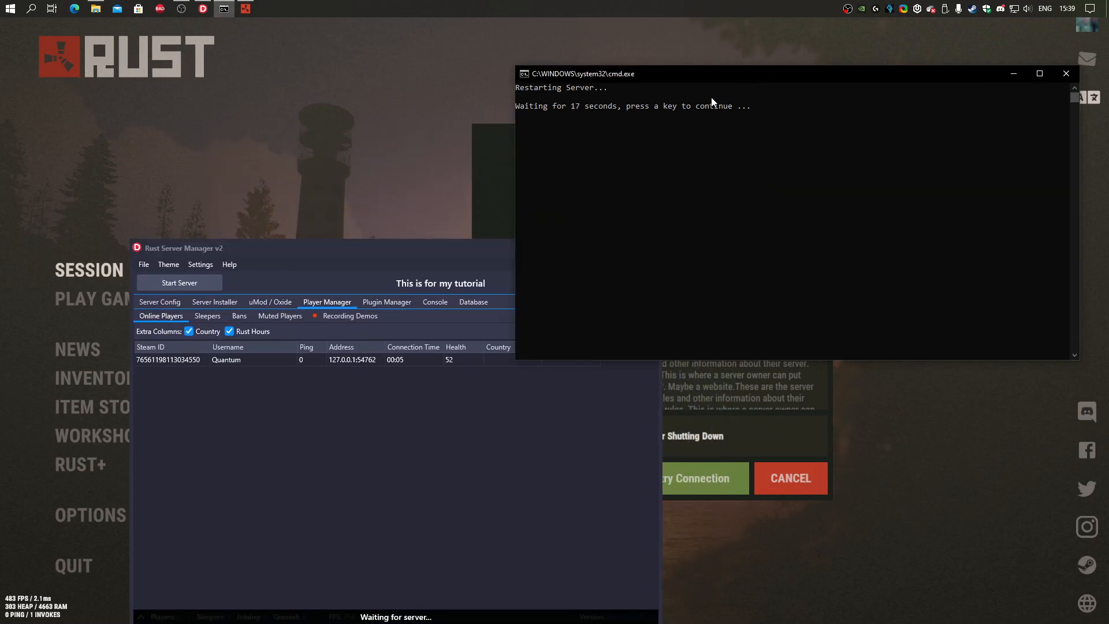
{"action": "left_click", "coordinate": [1065, 78]}
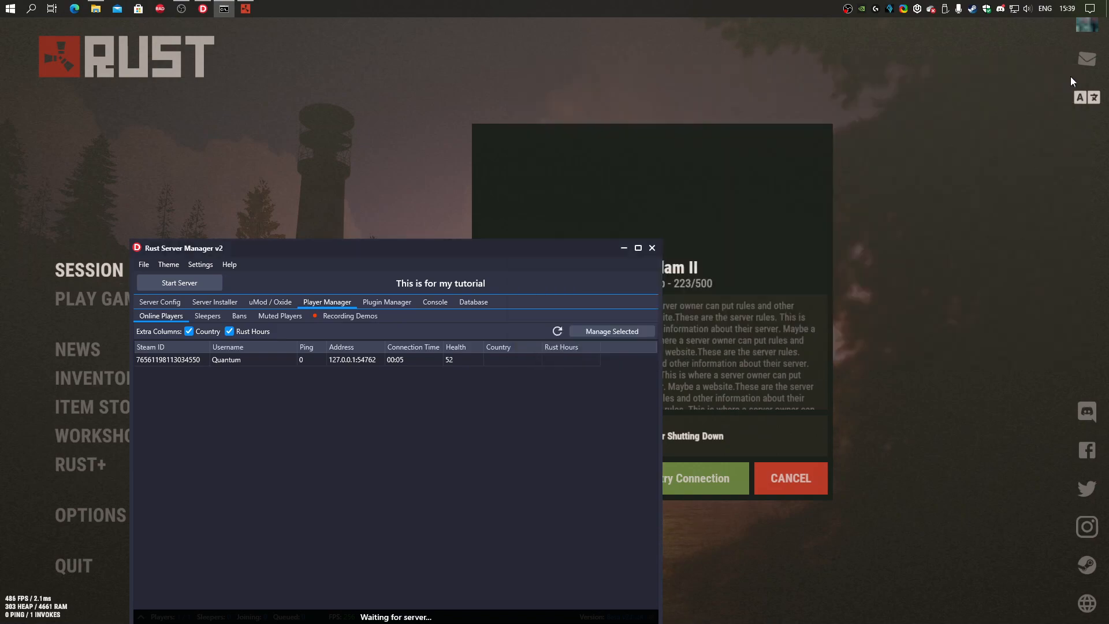
- Display the server configuration and examine the Add Server Variable dialog, closing it without adding a variable
{"action": "left_click", "coordinate": [163, 303]}
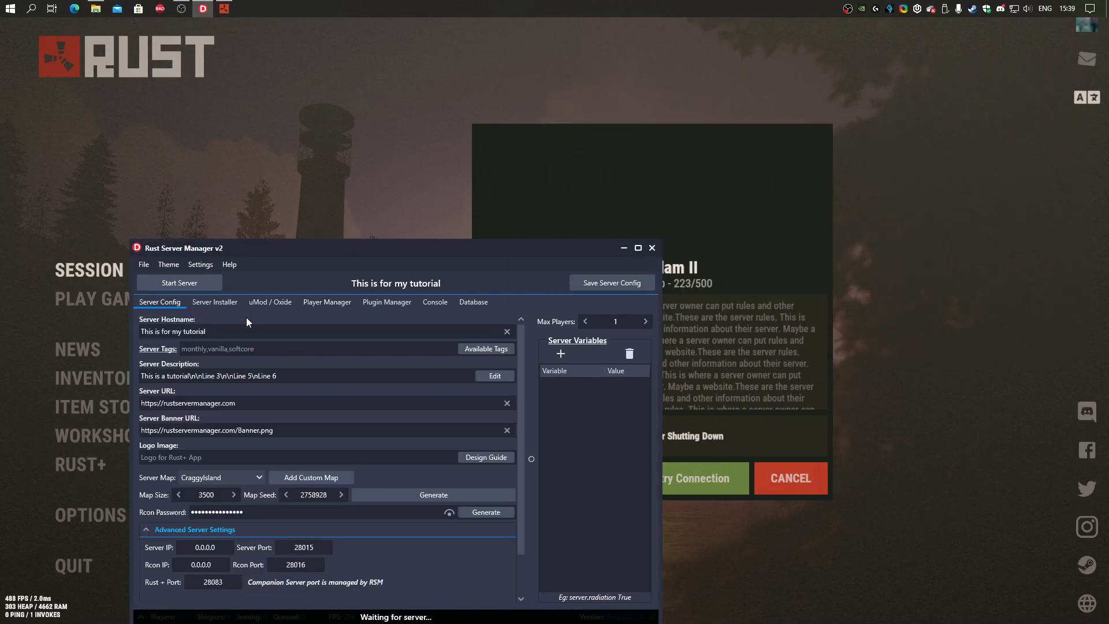
{"action": "left_click_drag", "start_coordinate": [458, 247], "coordinate": [674, 47]}
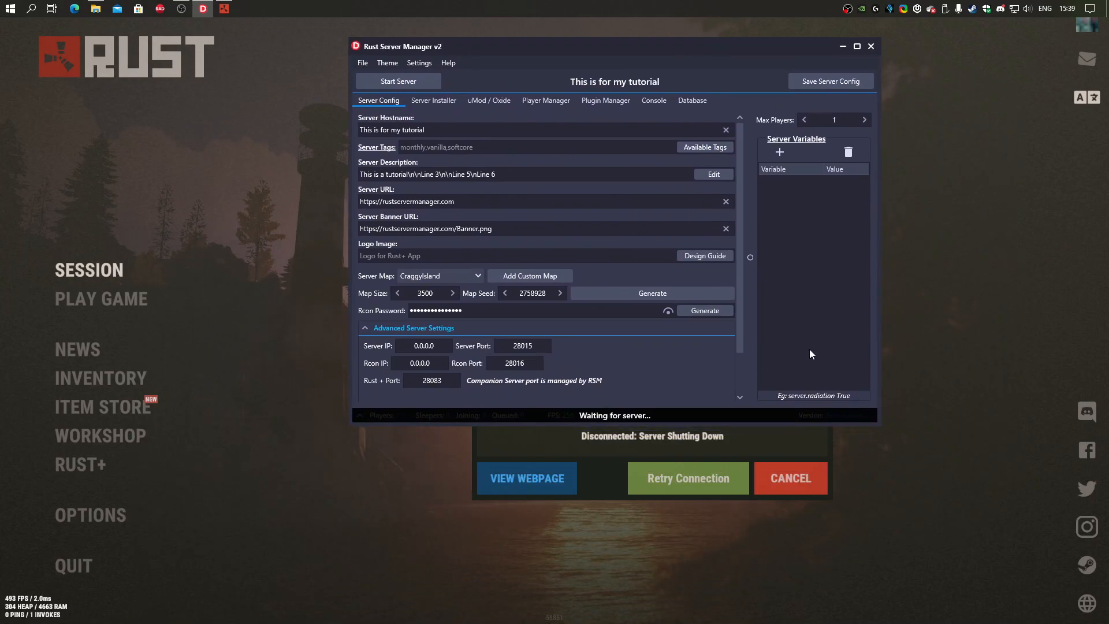
{"action": "left_click", "coordinate": [780, 152]}
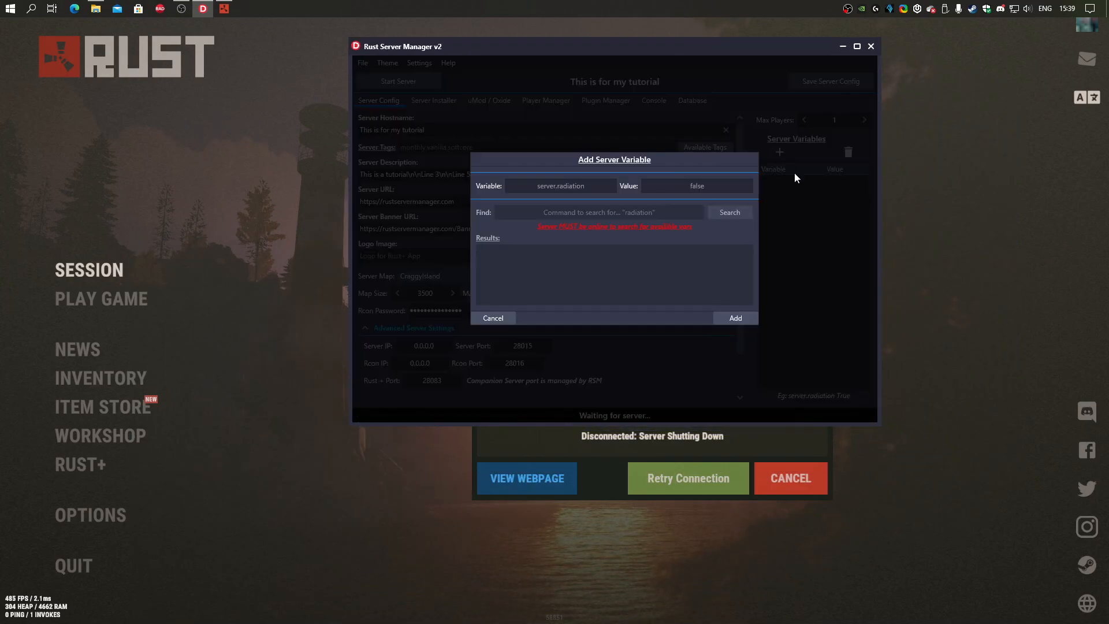
{"action": "left_click", "coordinate": [506, 317]}
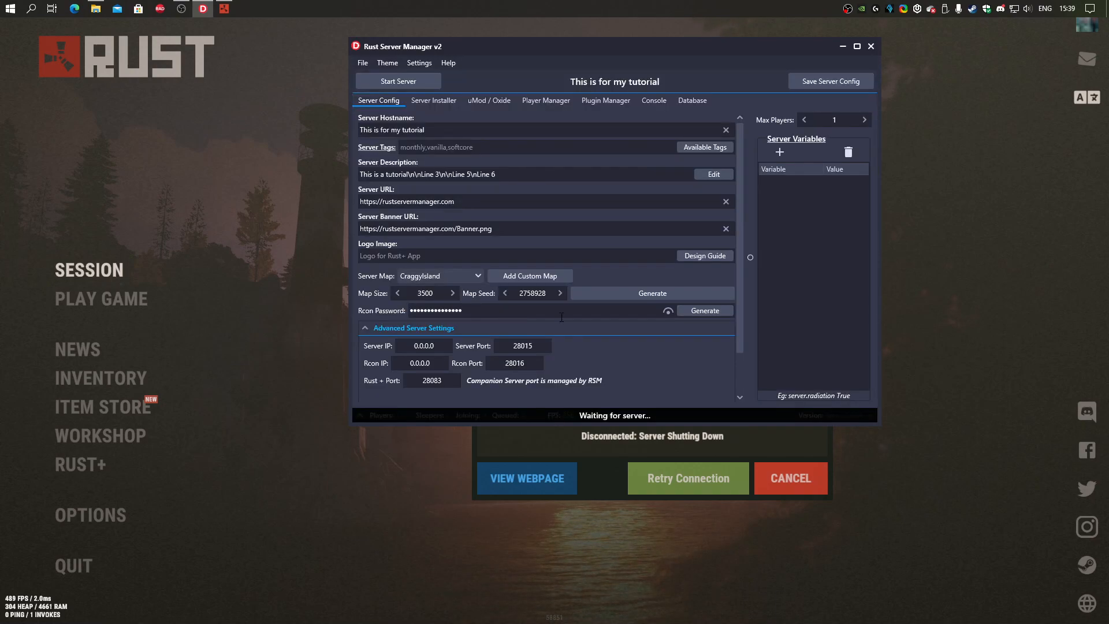
{"action": "left_click_drag", "start_coordinate": [655, 46], "coordinate": [622, 152]}
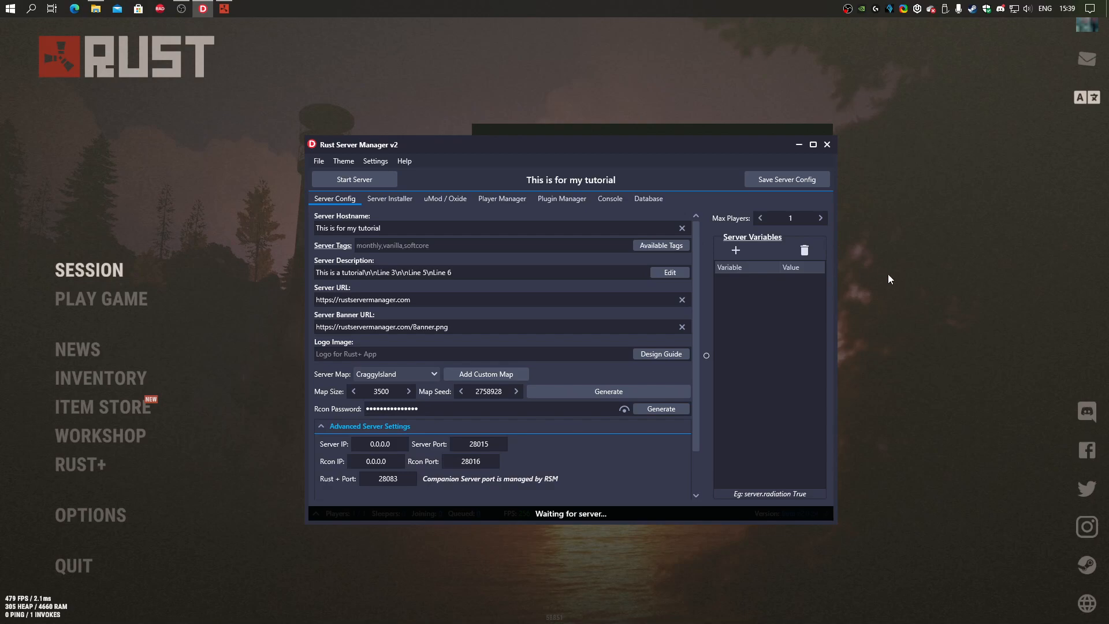
{"action": "key", "text": "alt+Tab"}
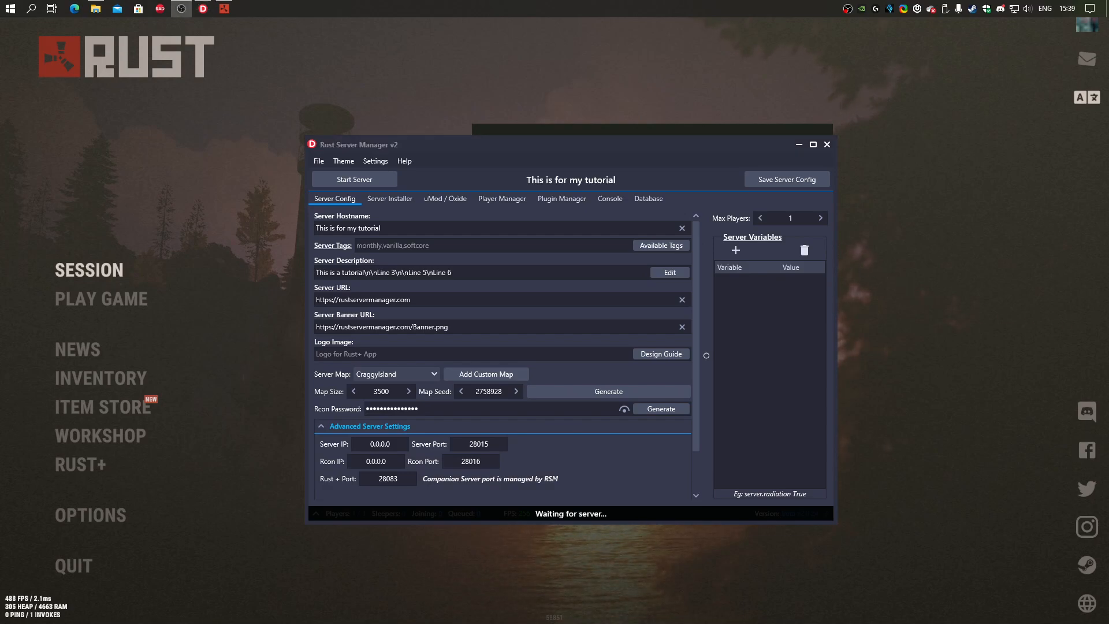